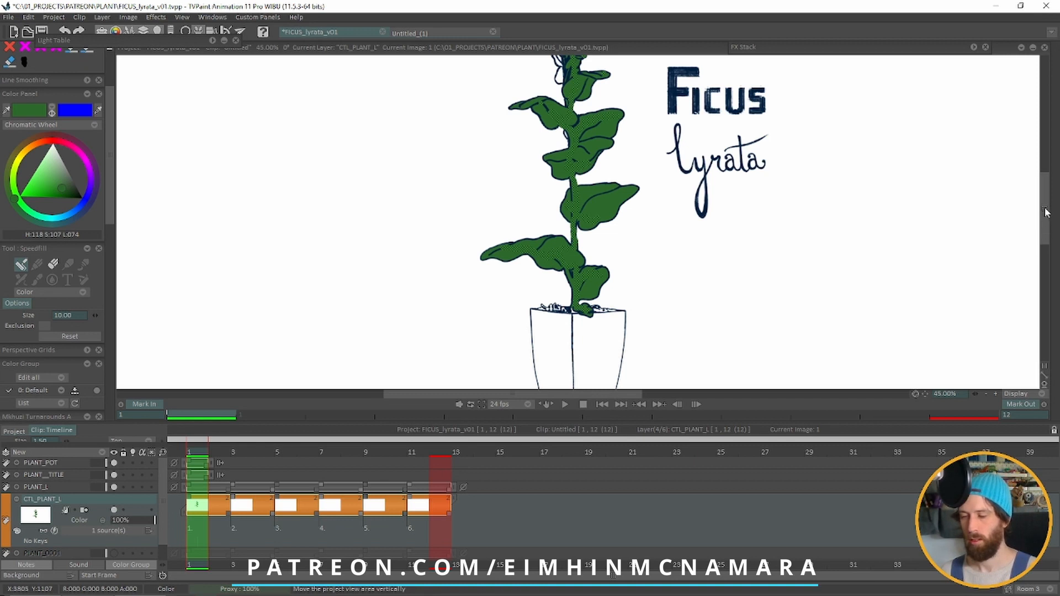
Step: Set the SpeedFill size to 25 and fill the remaining open leaf and stem areas at the plant's top with green on CTL_PLANT_L
drag(1045, 211, 1045, 180)
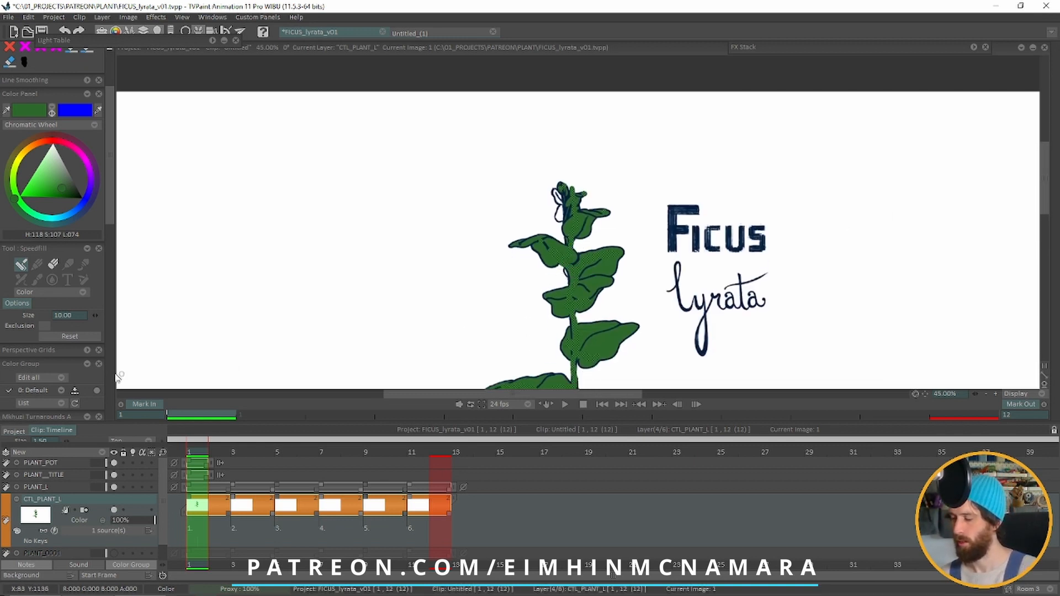
click(73, 315)
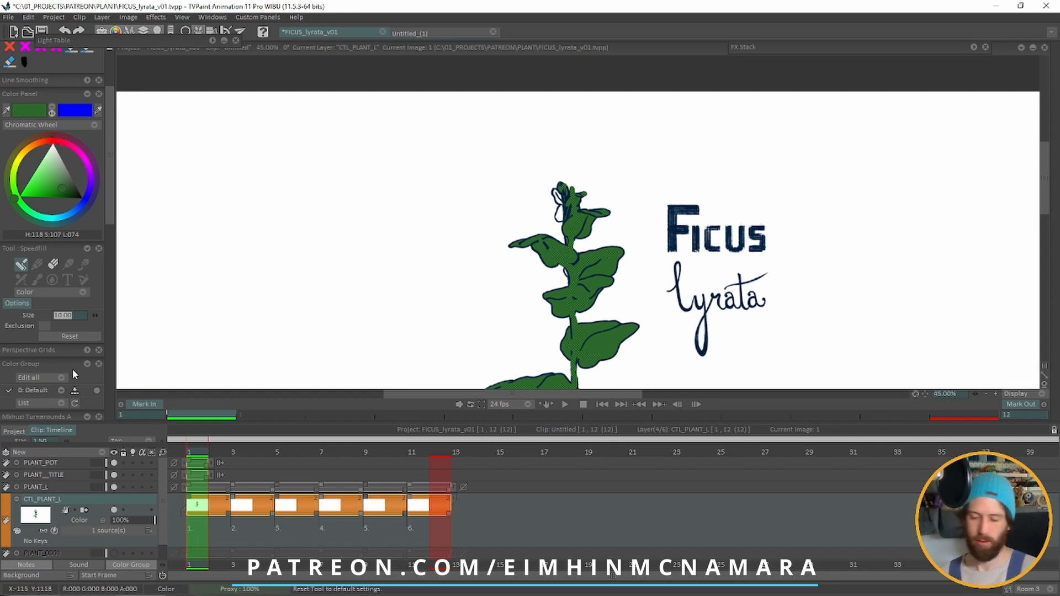
text(25)
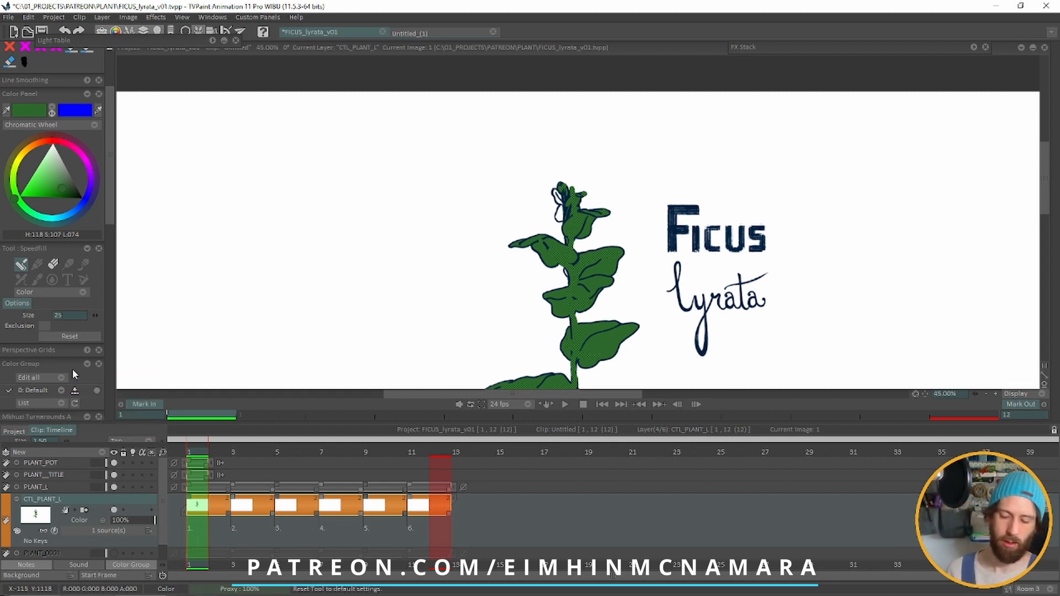
key(Return)
click(581, 217)
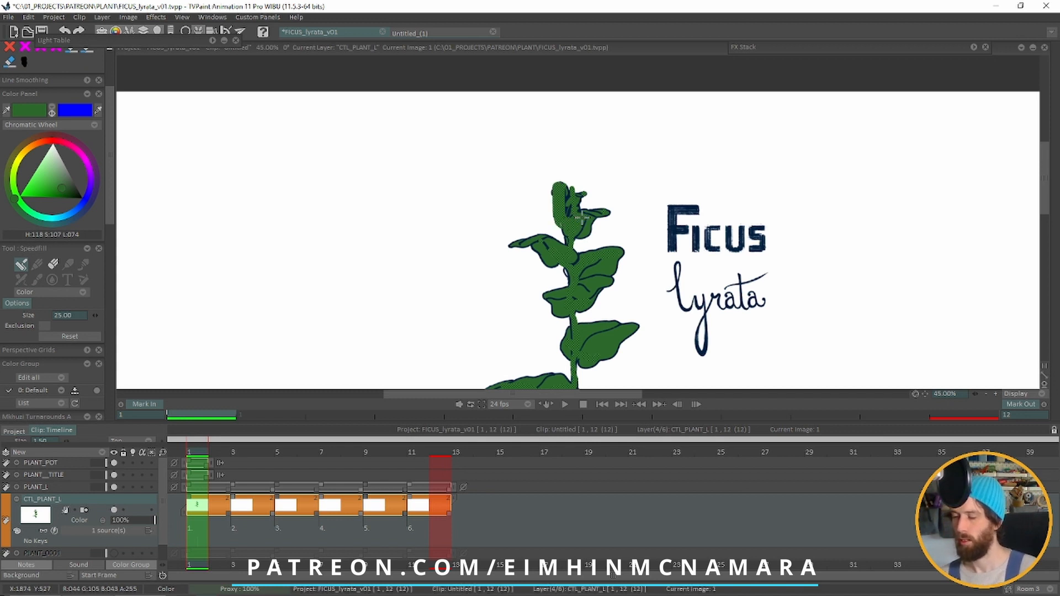
click(570, 273)
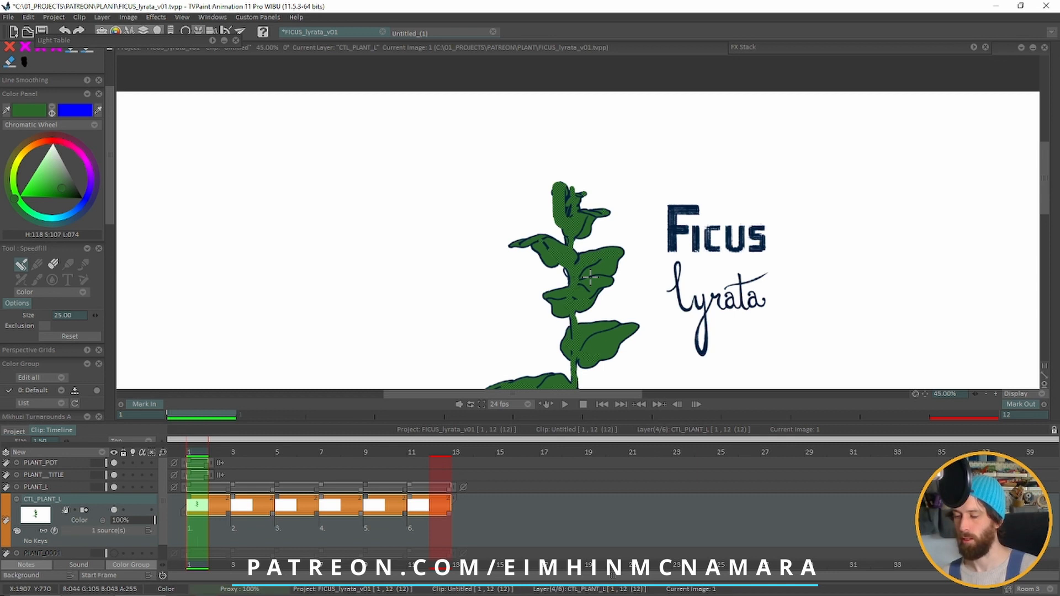
click(580, 256)
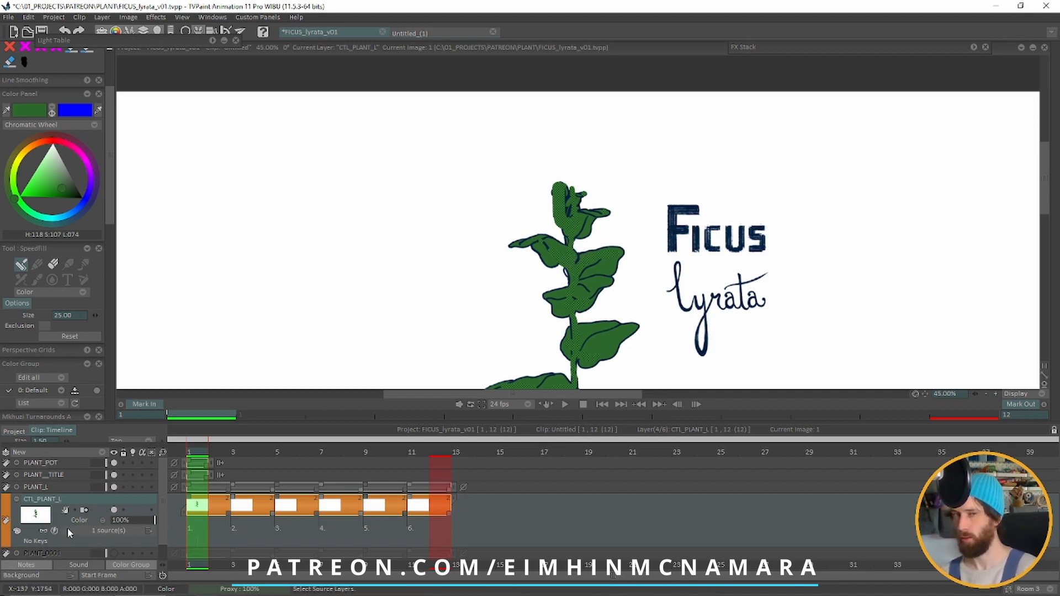
right_click(22, 531)
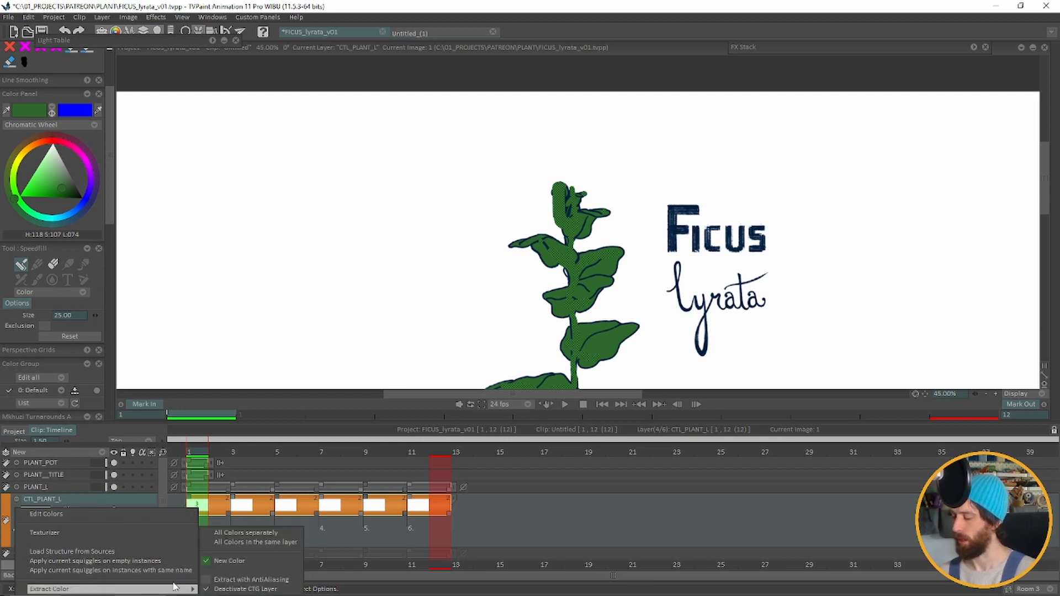
mouse_move(180, 588)
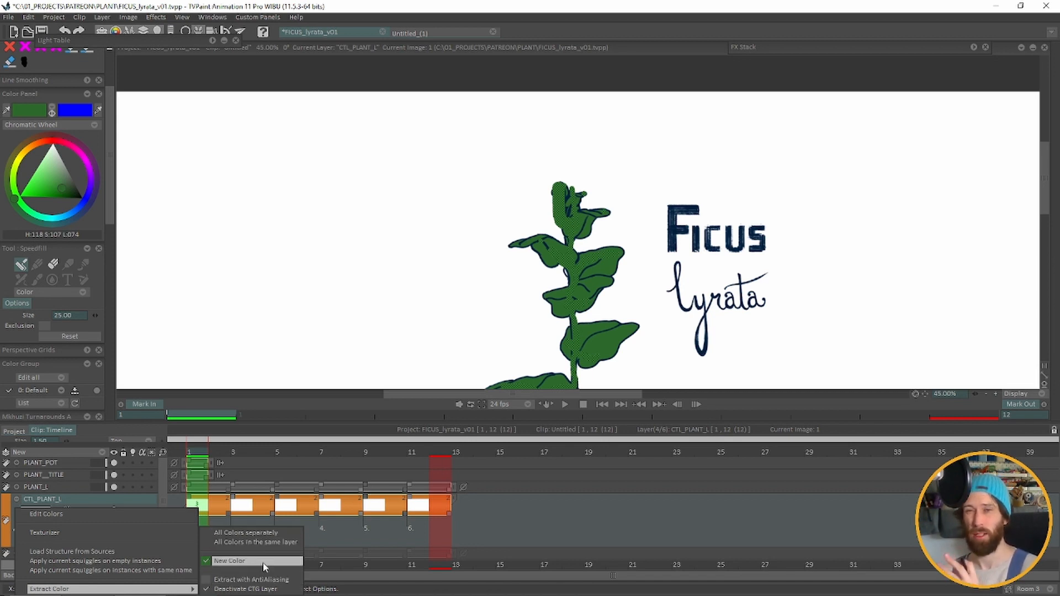
click(437, 466)
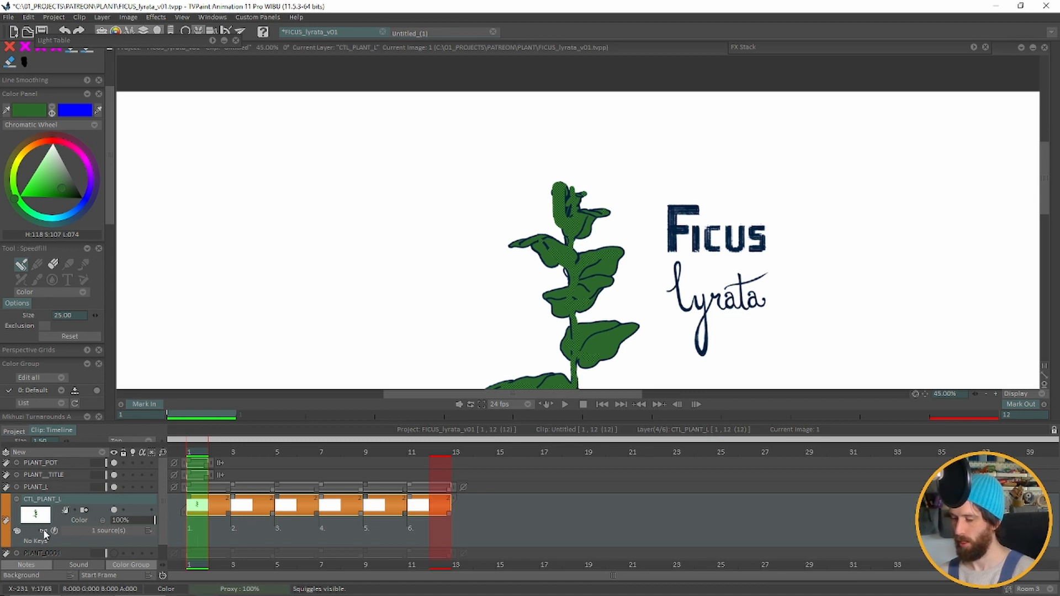
Step: Hide the squiggles of the CTL_PLANT_L layer
click(44, 531)
click(45, 531)
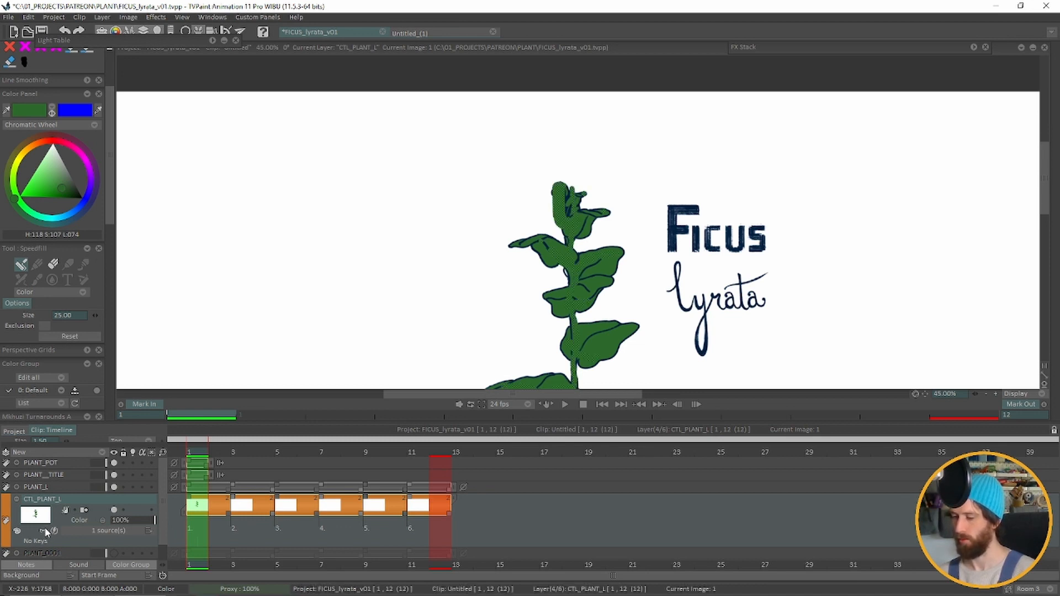
click(44, 531)
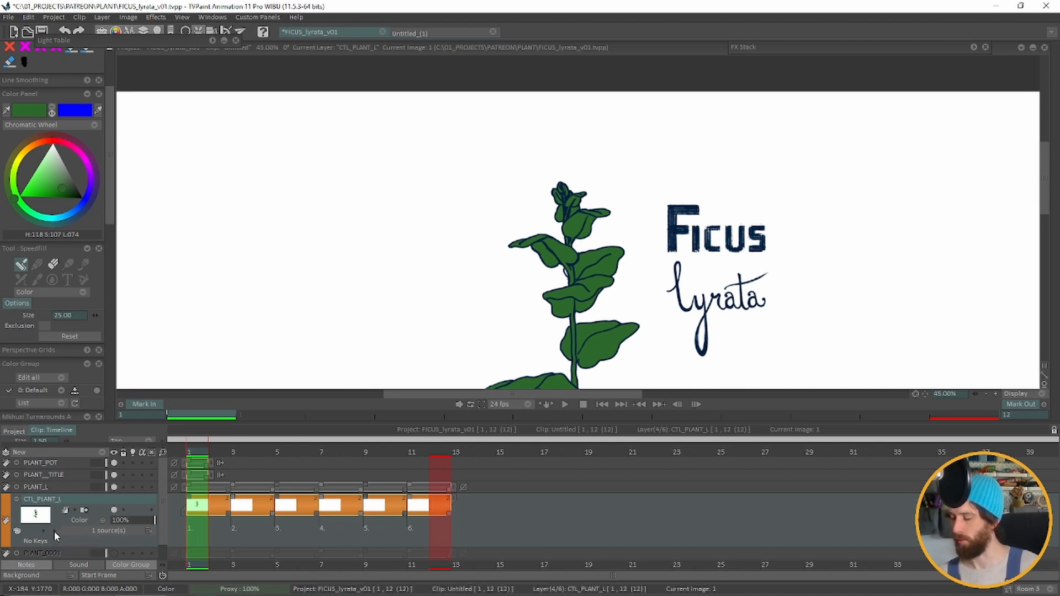
click(44, 532)
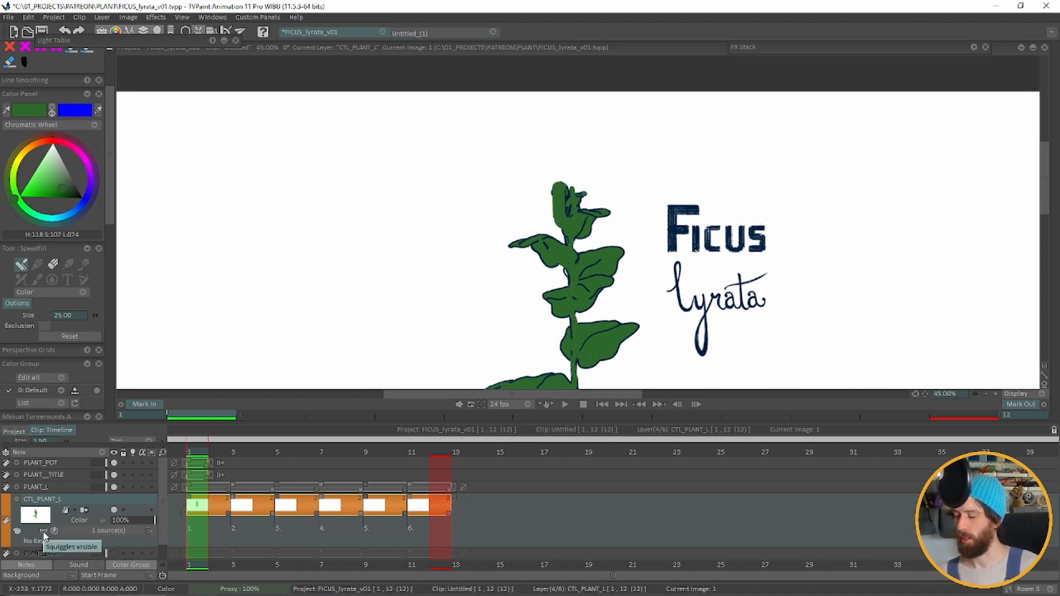
click(43, 533)
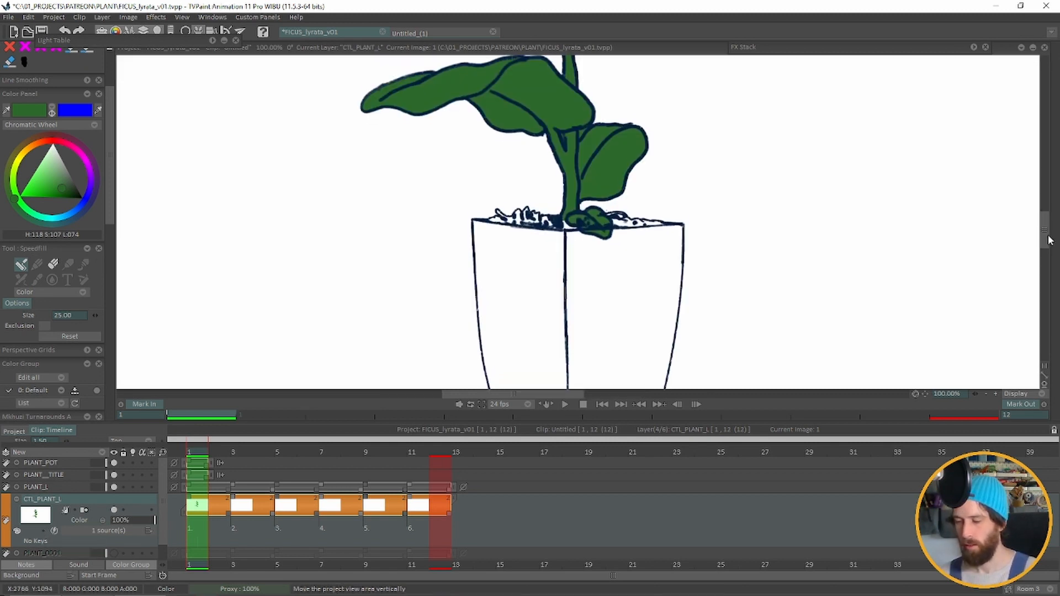
Step: Lower the opacity of the PLANT_POT layer and hide the title layer to expose the stem base
drag(1046, 235, 1047, 239)
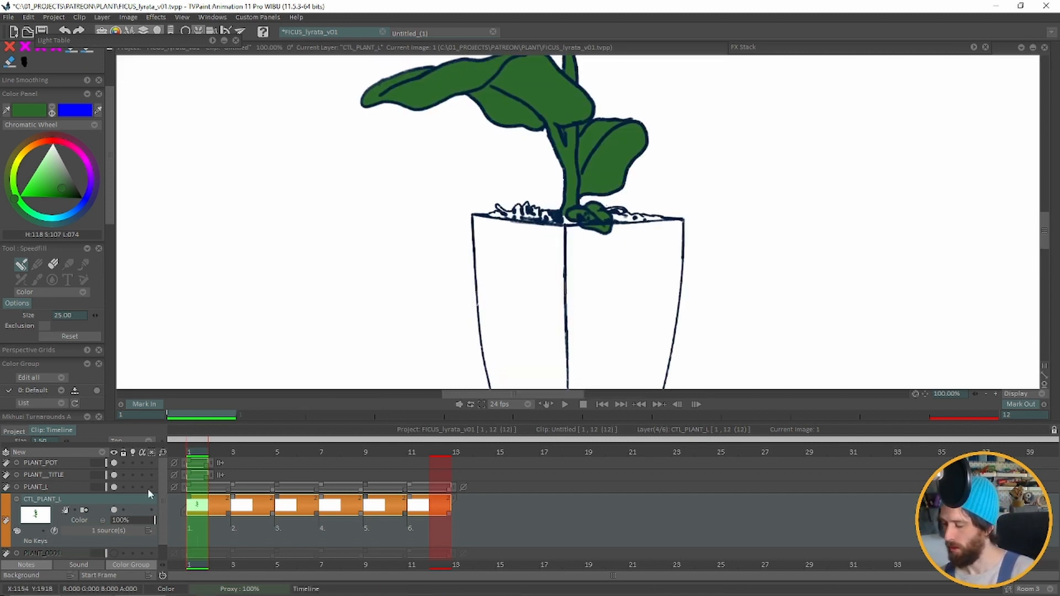
click(115, 463)
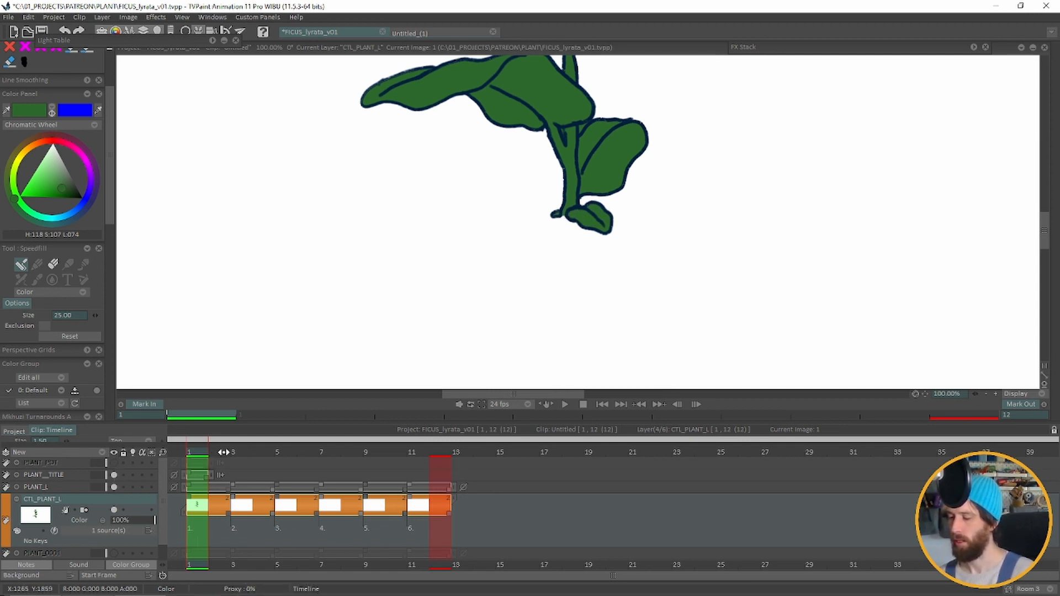
mouse_move(246, 450)
mouse_down()
mouse_move(472, 432)
mouse_move(189, 447)
mouse_up()
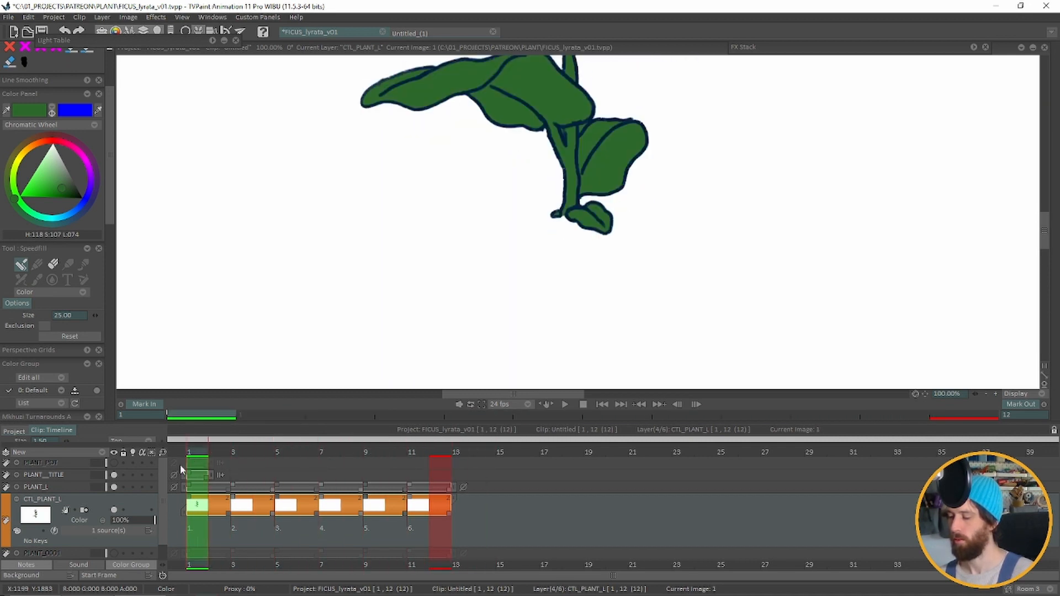
click(115, 463)
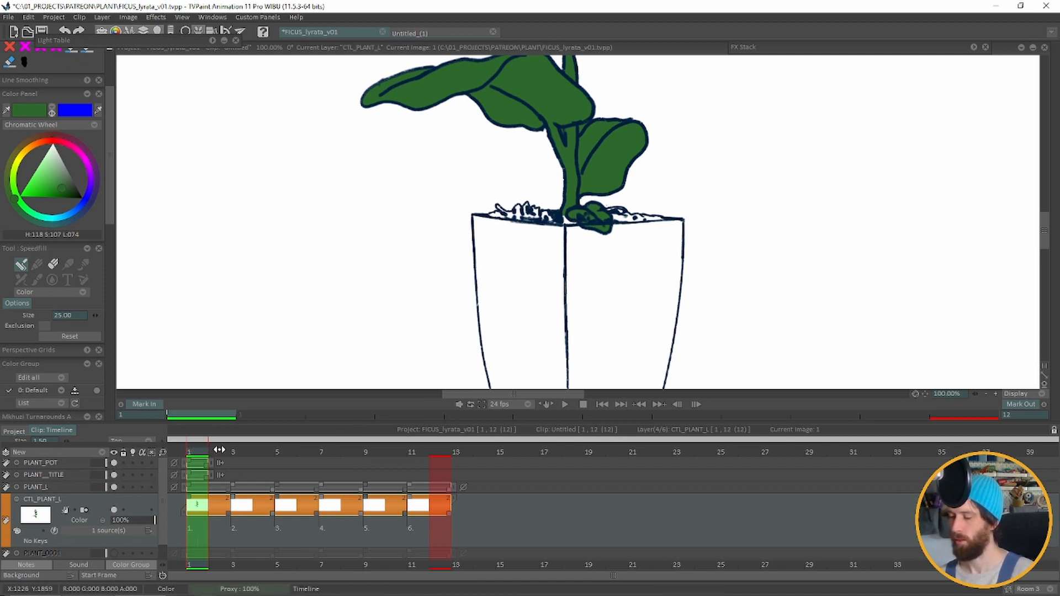
drag(218, 447, 175, 473)
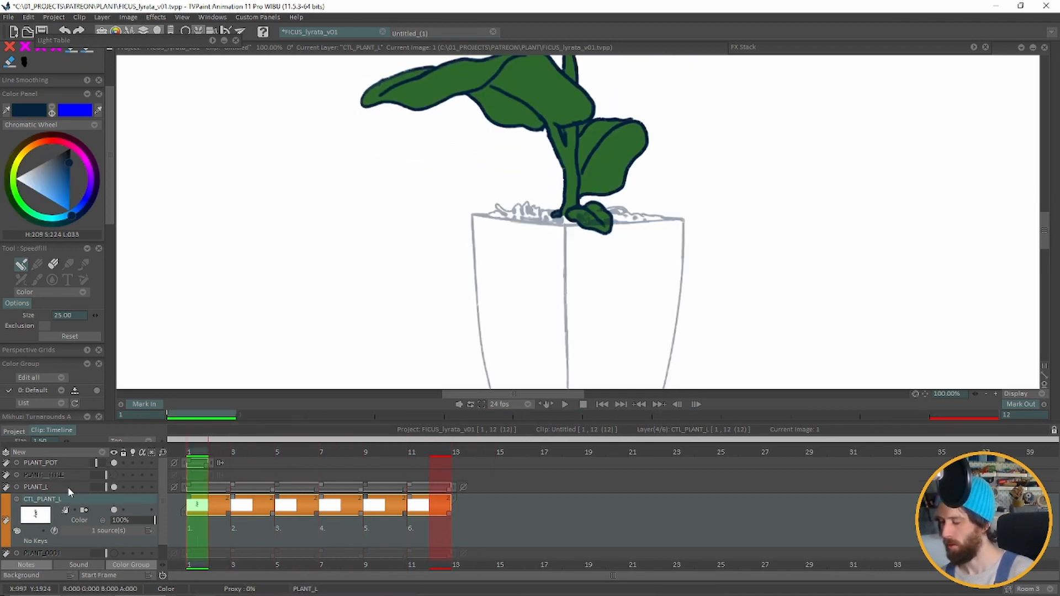
Step: Extend the open stem outlines on the PLANT_L layer down to the pot rim, working through frames 1 to 11
click(68, 487)
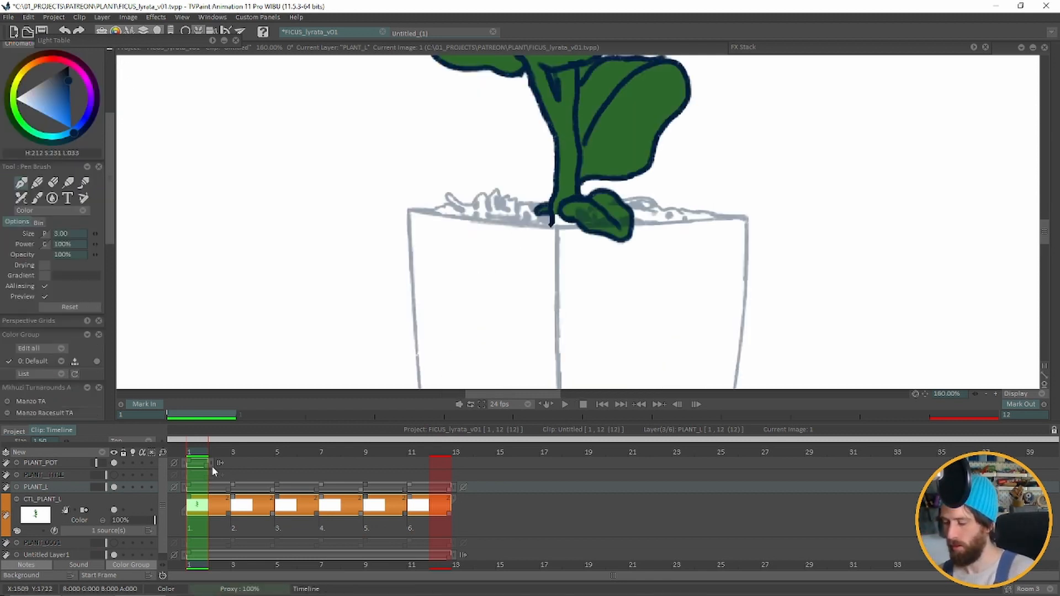
click(256, 450)
click(233, 449)
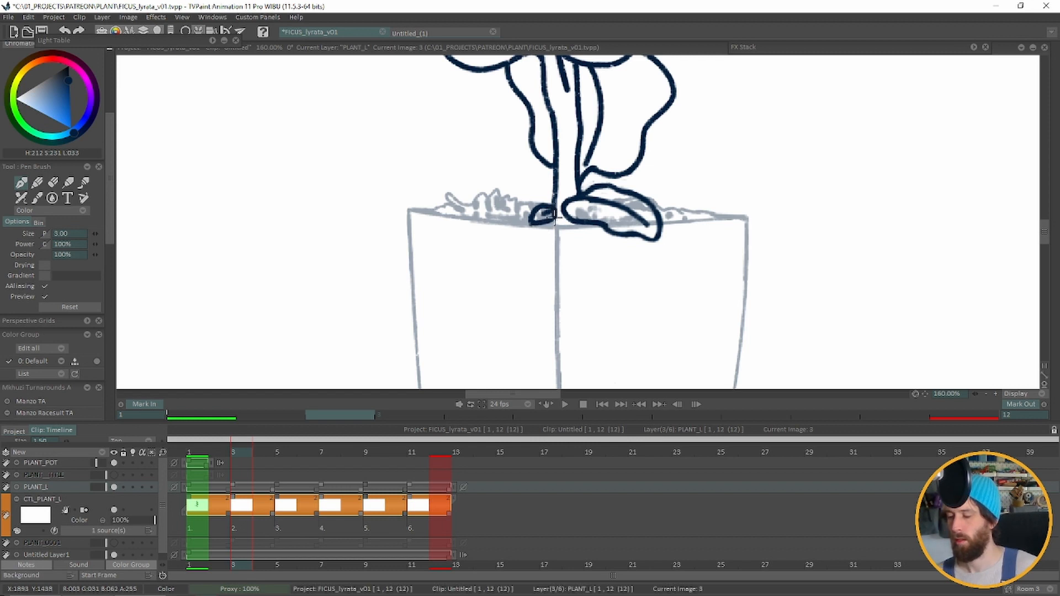
key(Right)
key(Right)
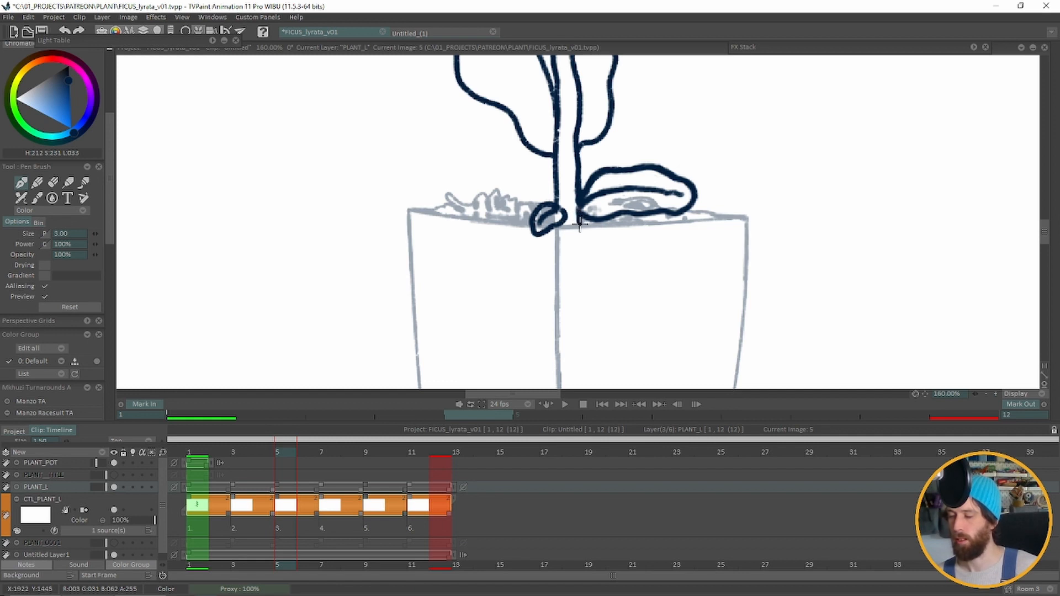
click(327, 452)
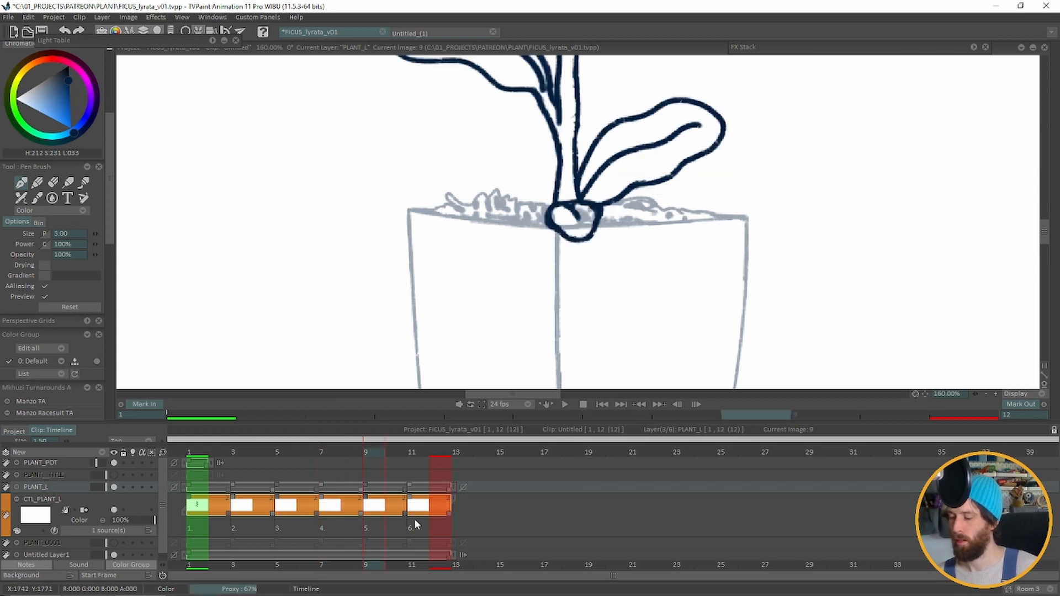
click(418, 458)
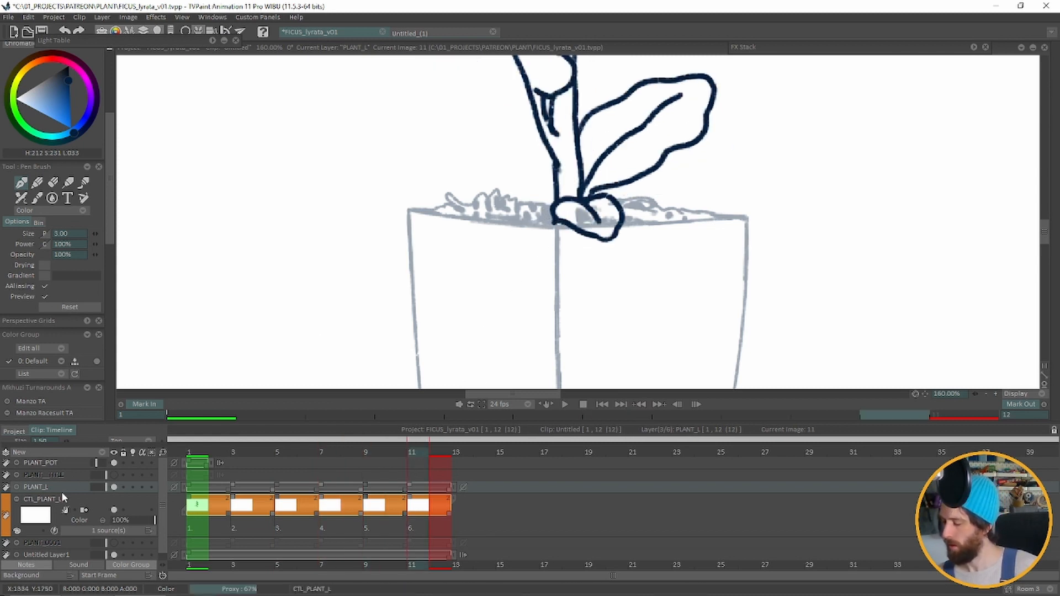
Step: Create a new animation layer above PLANT_L, starting at frame 1
click(103, 454)
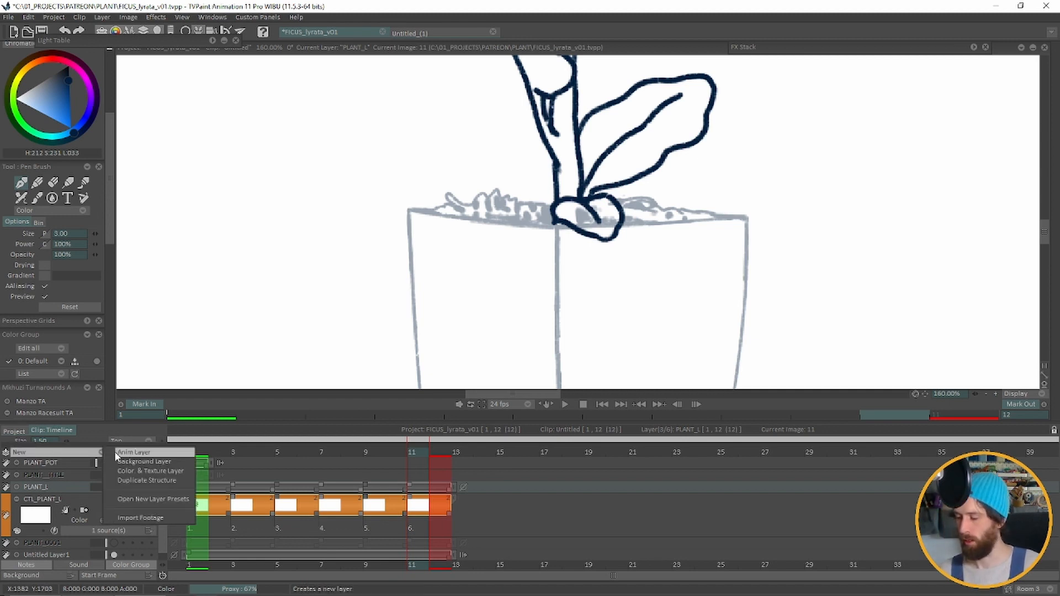
click(68, 452)
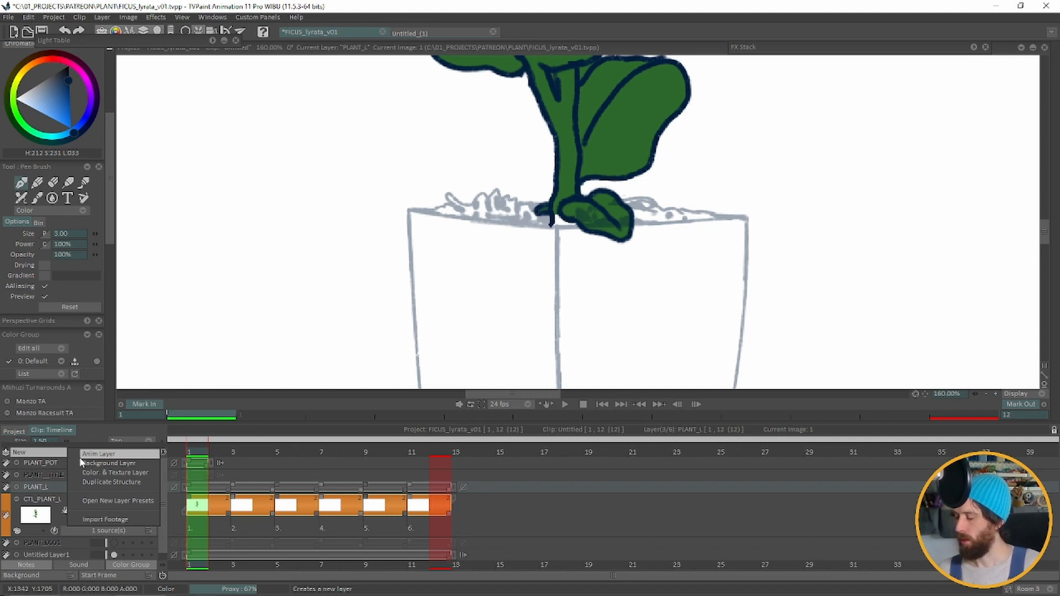
click(79, 456)
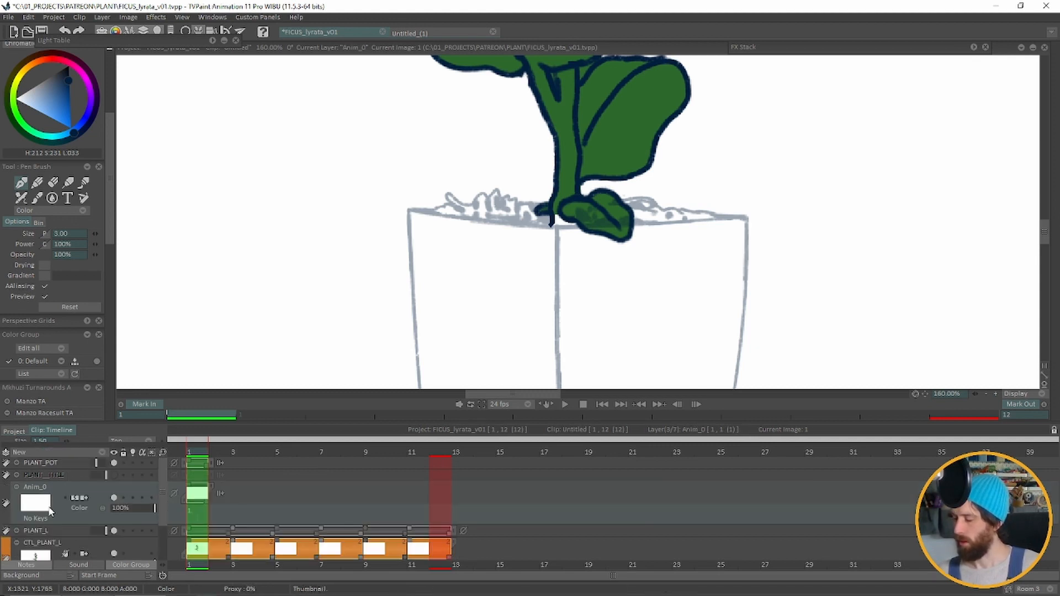
Step: Assign colour group A to the PLANT_L layer and colour group E to the new animation layer
click(7, 510)
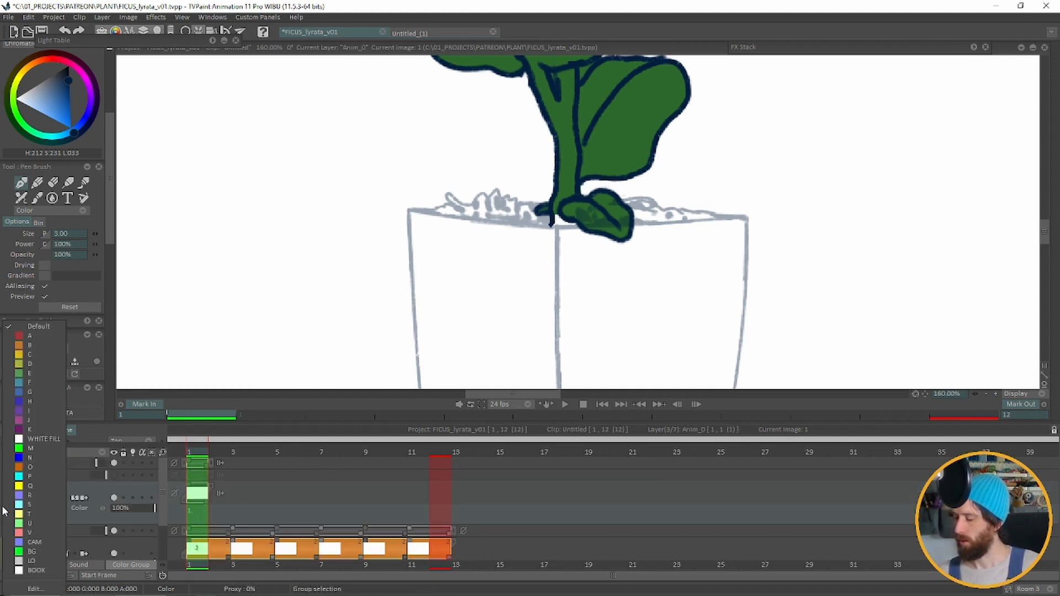
click(22, 449)
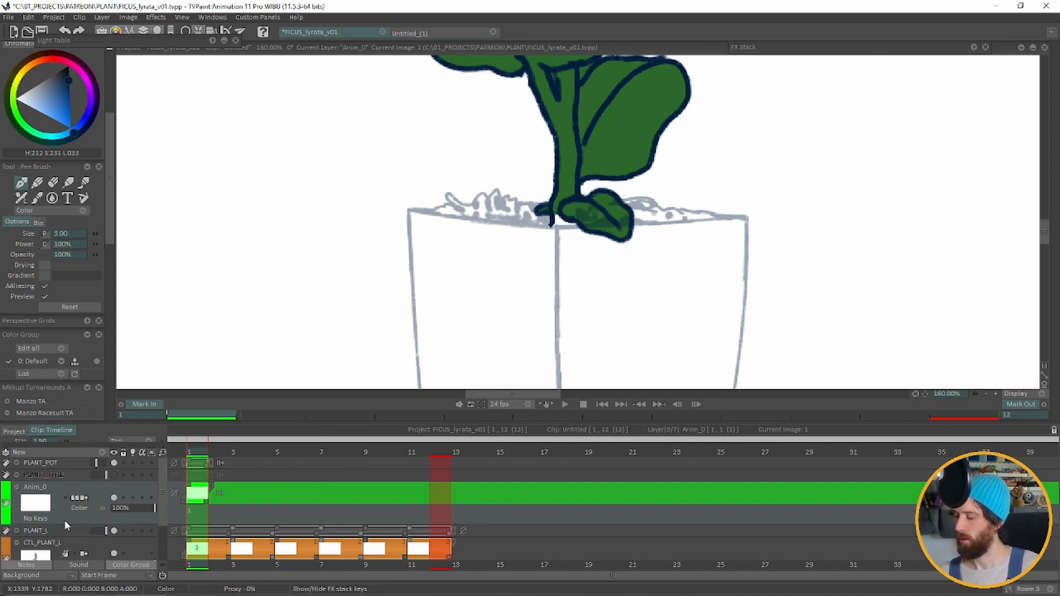
click(7, 534)
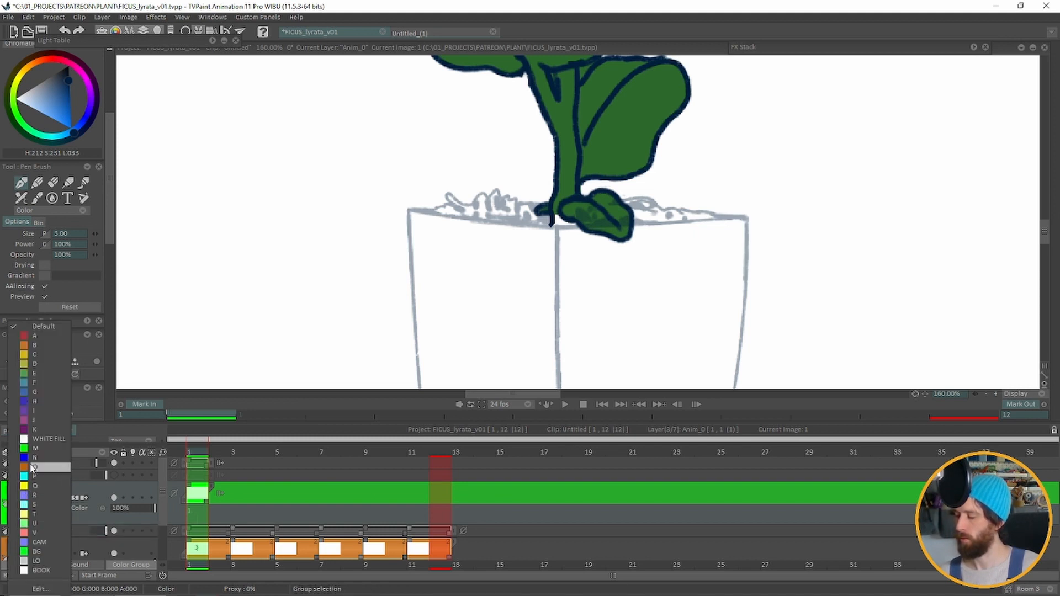
click(24, 335)
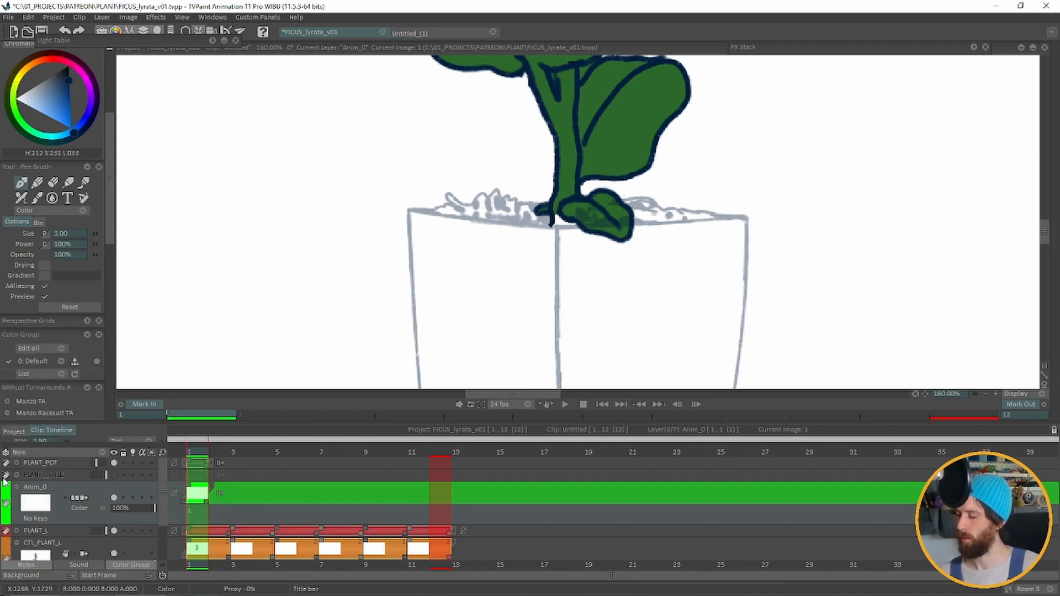
click(11, 507)
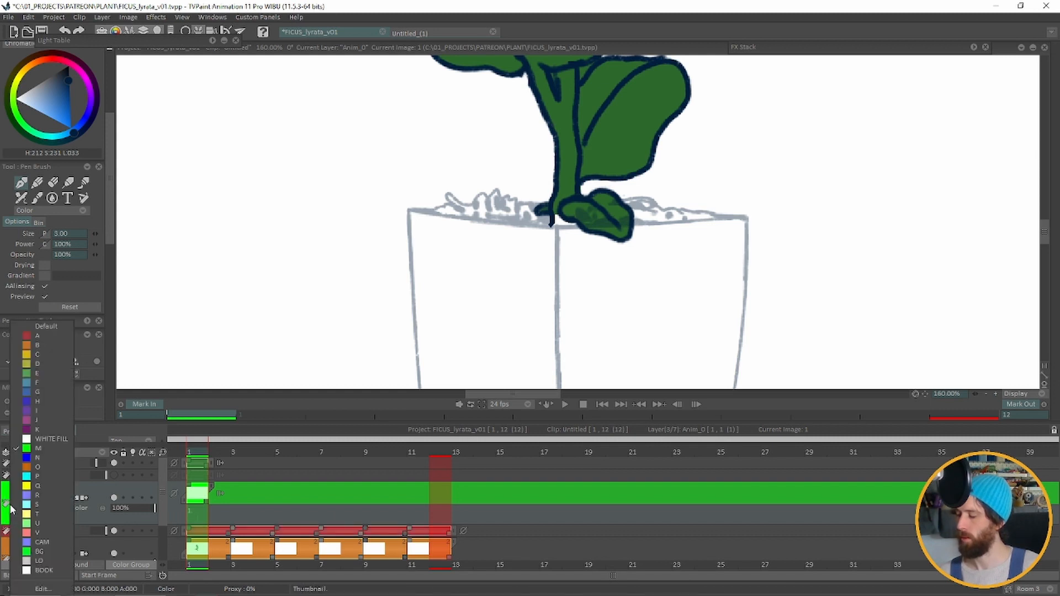
click(25, 374)
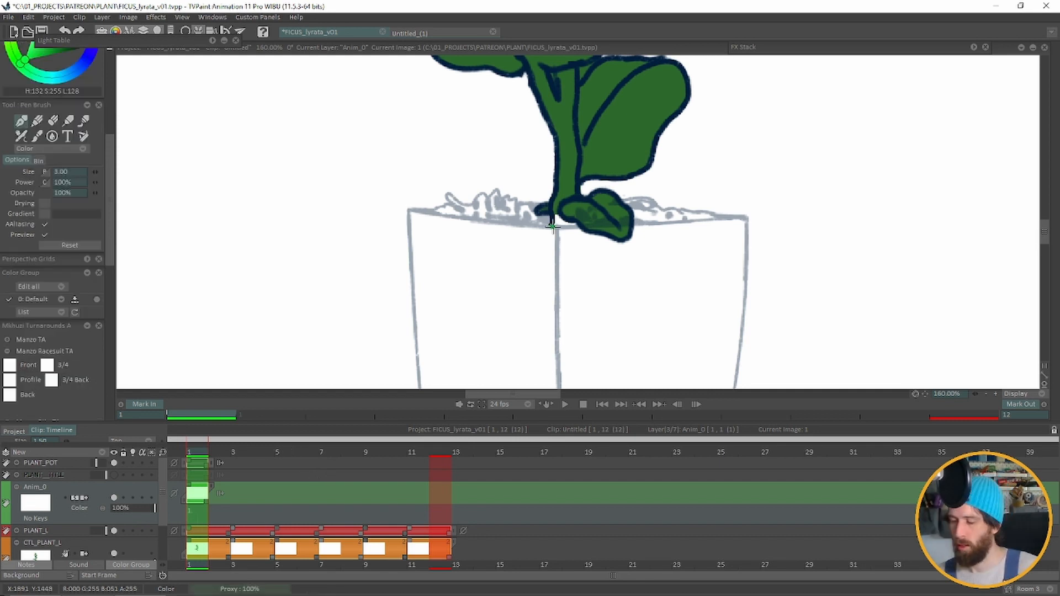
Step: Draw a short bright green line closing the stem base at the pot rim on the new layer, and check it through frame 11
drag(551, 225, 578, 224)
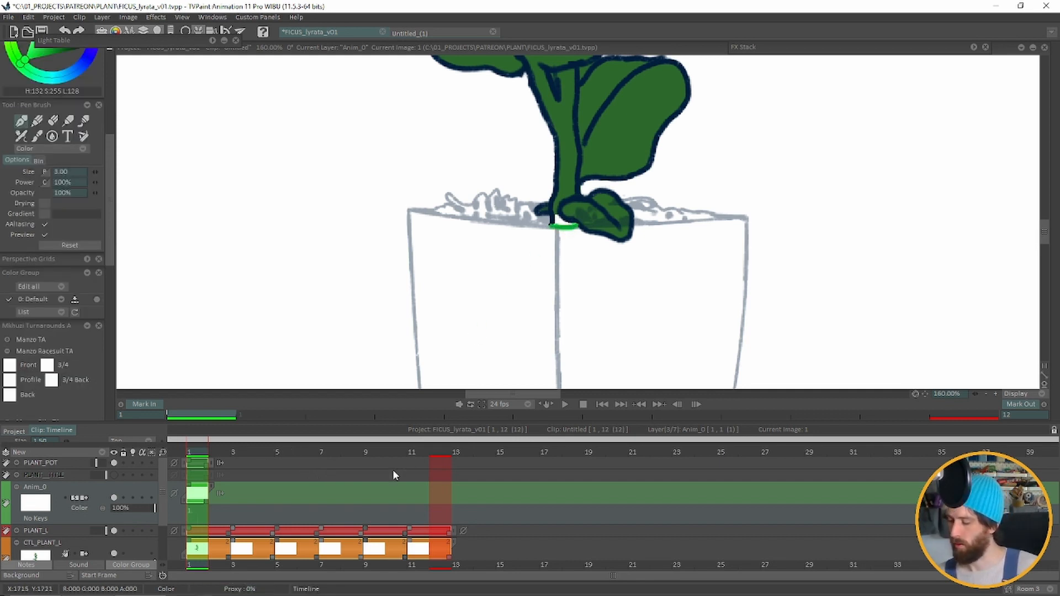
click(243, 450)
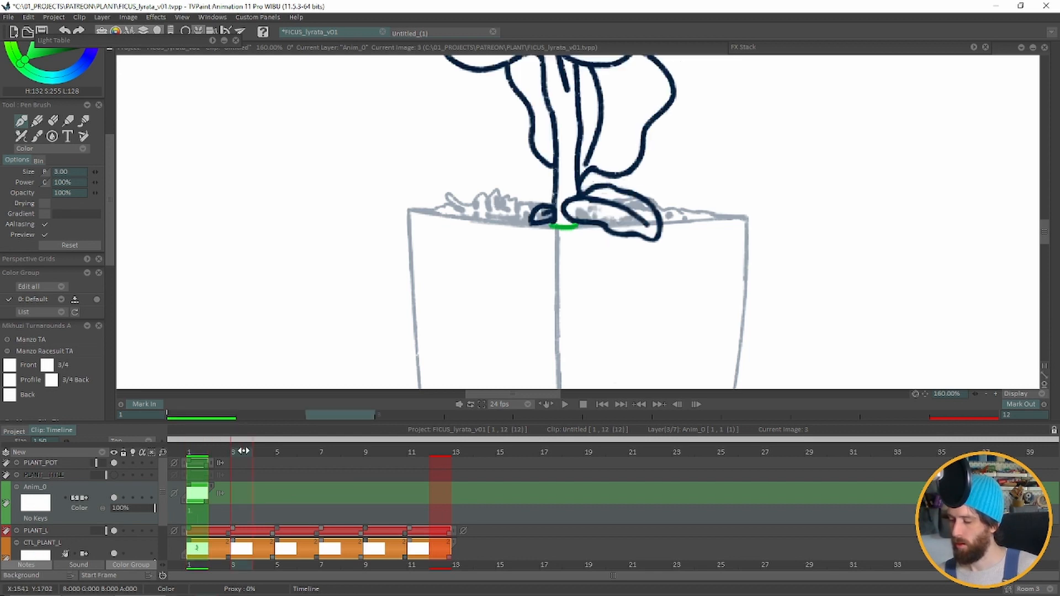
click(293, 450)
drag(293, 450, 420, 450)
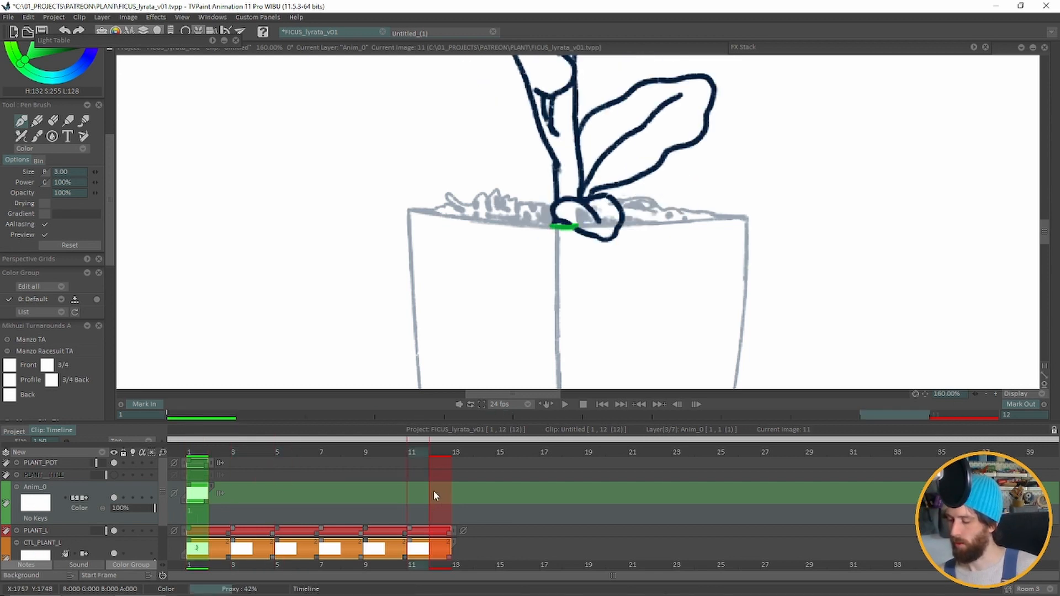
Step: Extend the closing-line layer Anim_0 to frame 12 and give it separate new images starting at frames 11 and 9
right_click(419, 492)
click(547, 373)
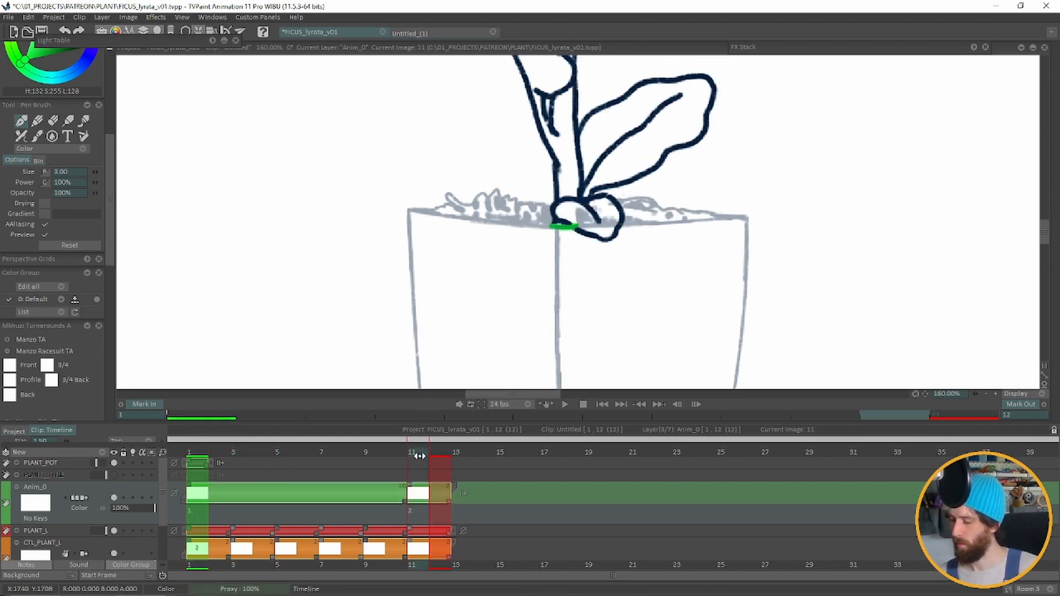
mouse_move(415, 453)
mouse_down()
mouse_move(350, 453)
mouse_move(383, 450)
mouse_up()
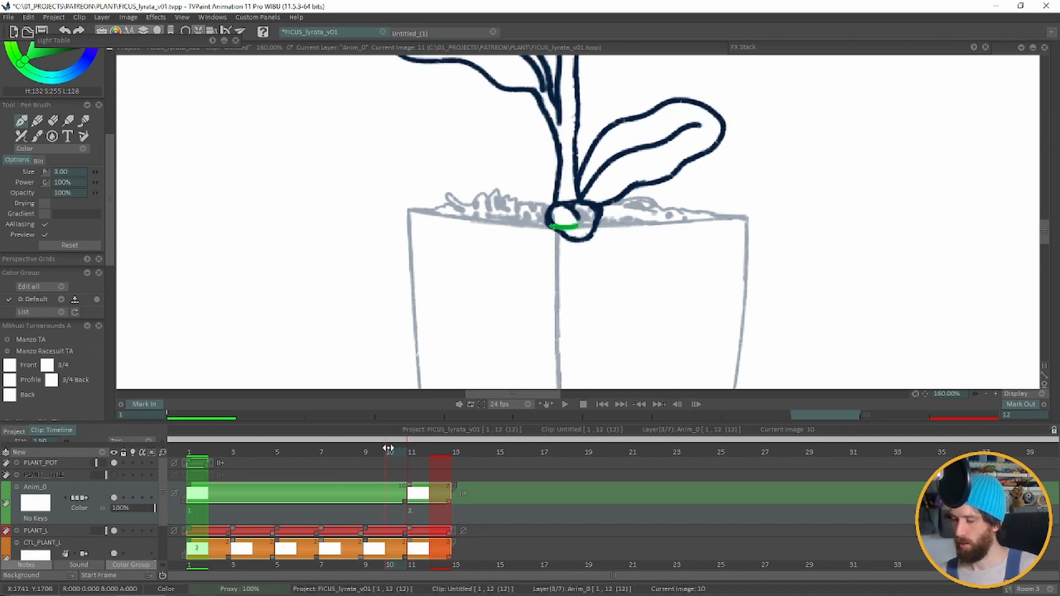
scroll(55, 182, up, 4)
key(Insert)
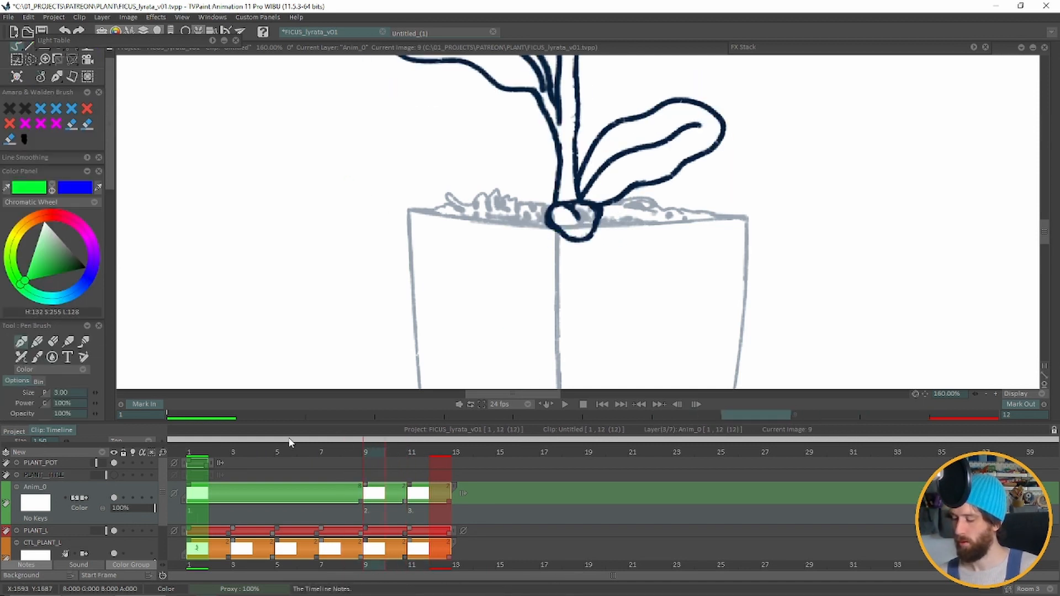
Step: Give Anim_0 separate images at frames 7 and 5, erase the unneeded parts of the green closing line there, and check frames 3 and 1
click(325, 452)
click(87, 124)
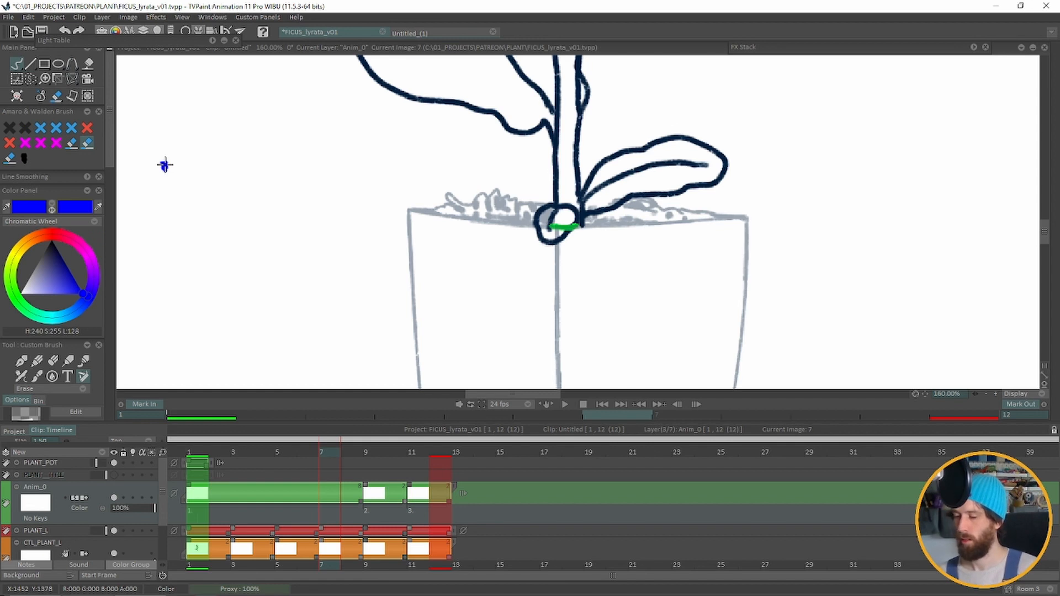
mouse_move(549, 228)
mouse_down()
mouse_move(571, 222)
mouse_move(559, 231)
mouse_move(567, 236)
mouse_move(555, 226)
mouse_move(564, 218)
mouse_up()
key(Left)
key(Left)
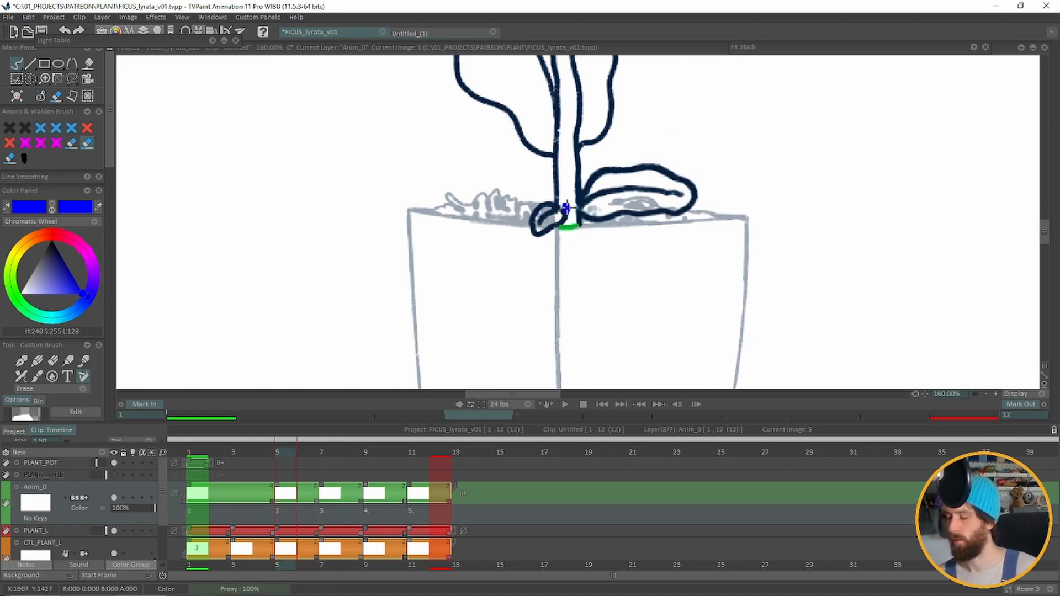
click(237, 453)
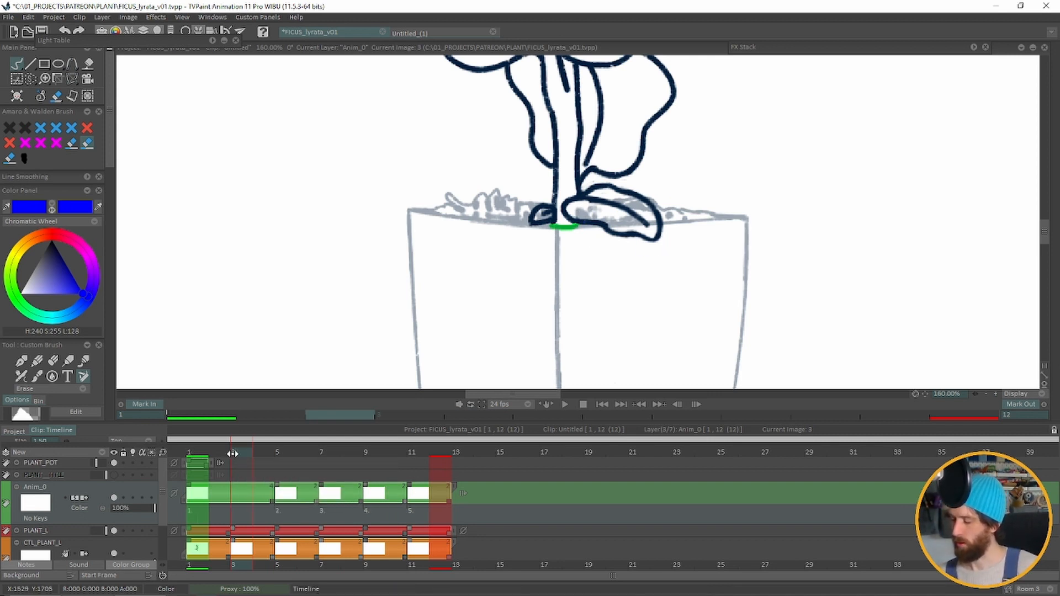
mouse_move(232, 454)
mouse_down()
mouse_move(196, 453)
mouse_move(402, 435)
mouse_move(187, 442)
mouse_up()
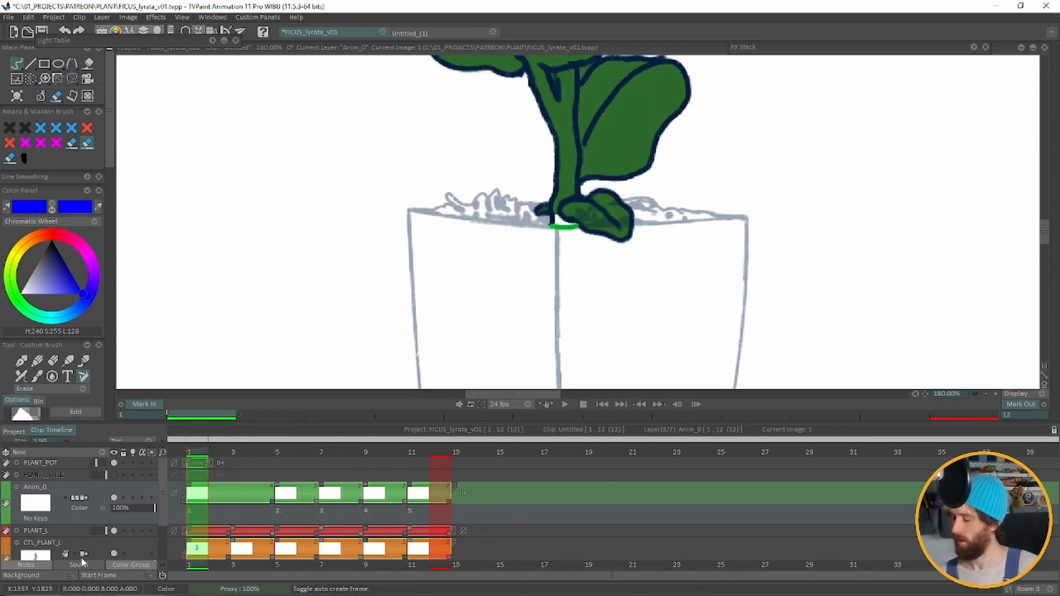
Step: Rename the Anim_0 layer as COL_SEP
double_click(37, 488)
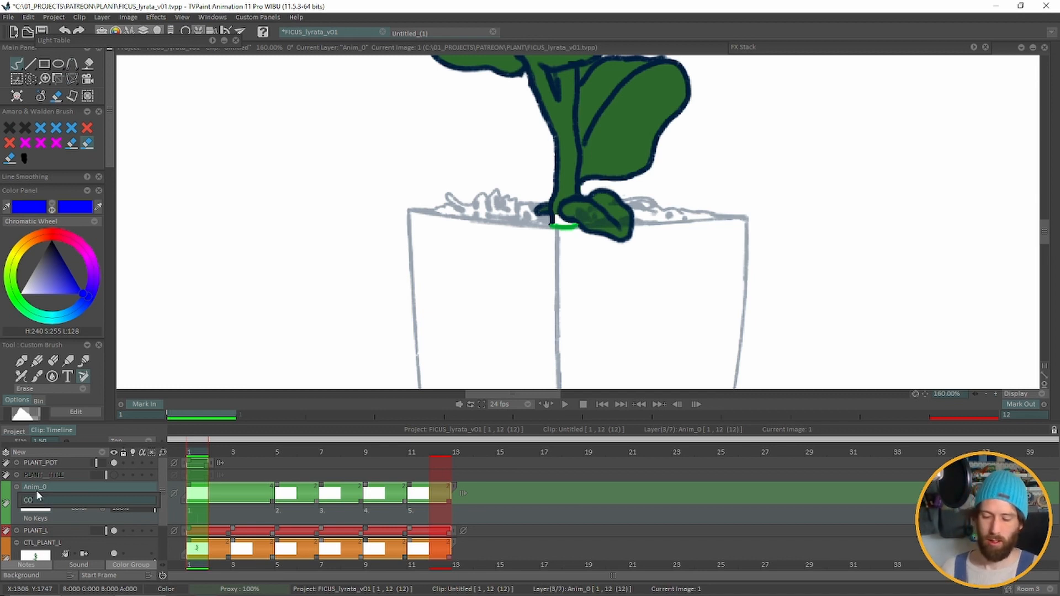
key(Return)
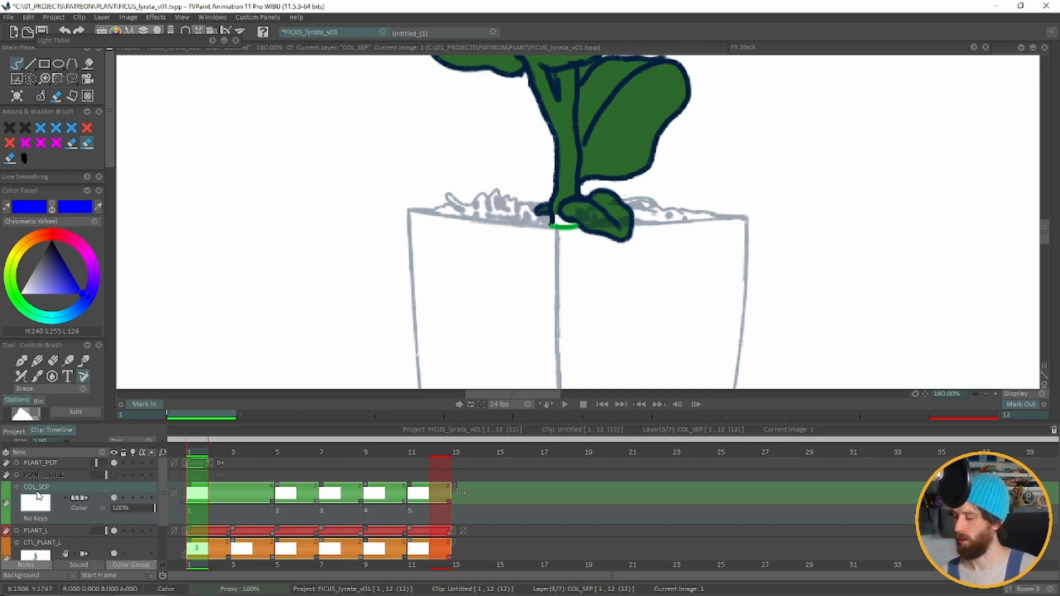
Step: Add COL_SEP as a source layer of the CTL_PLANT_L Color & Texture layer and hide COL_SEP
scroll(62, 525, down, 1)
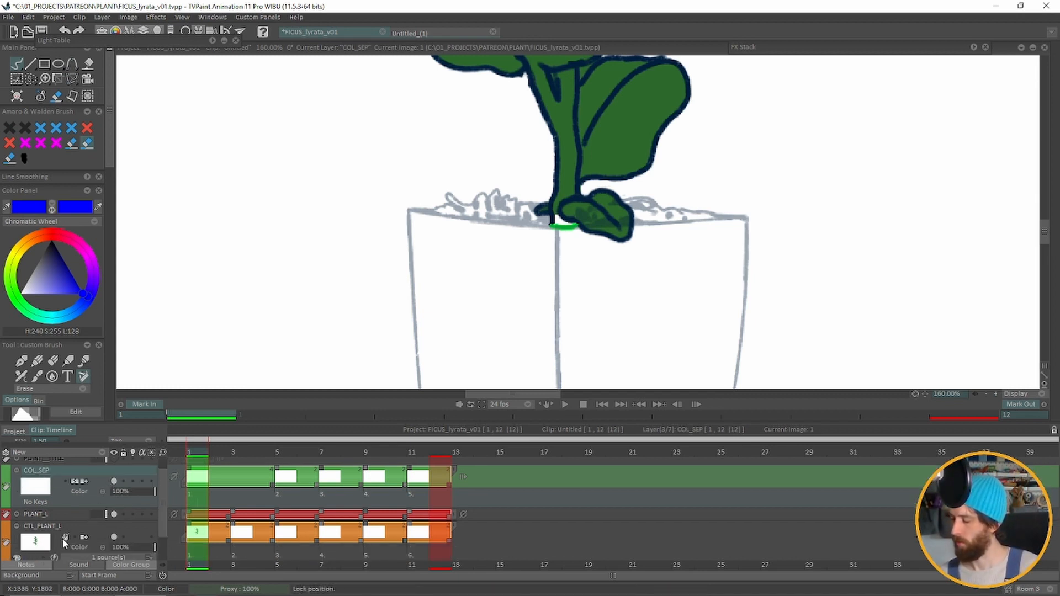
click(62, 525)
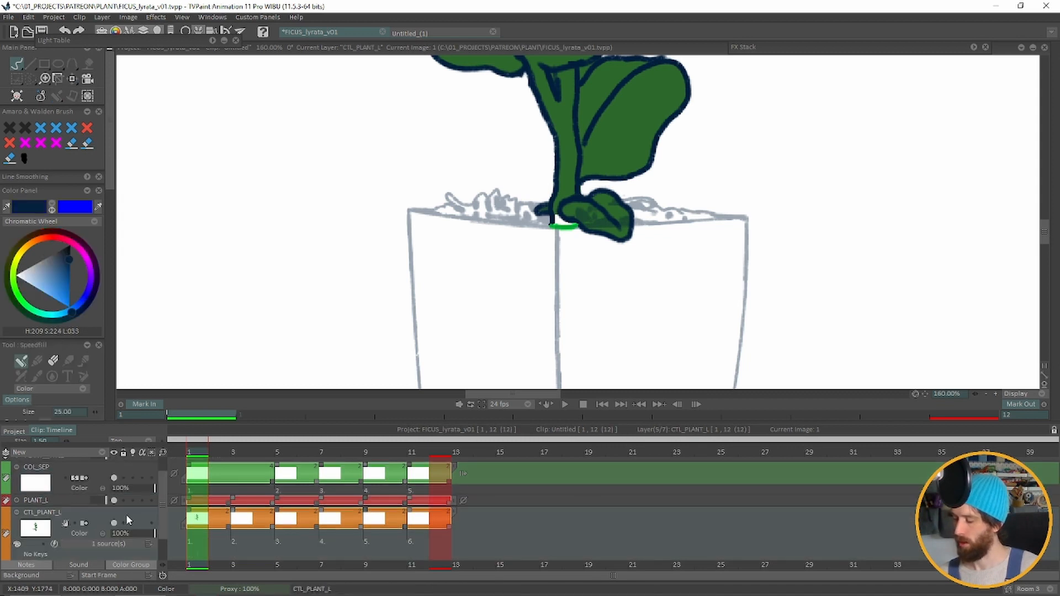
click(128, 543)
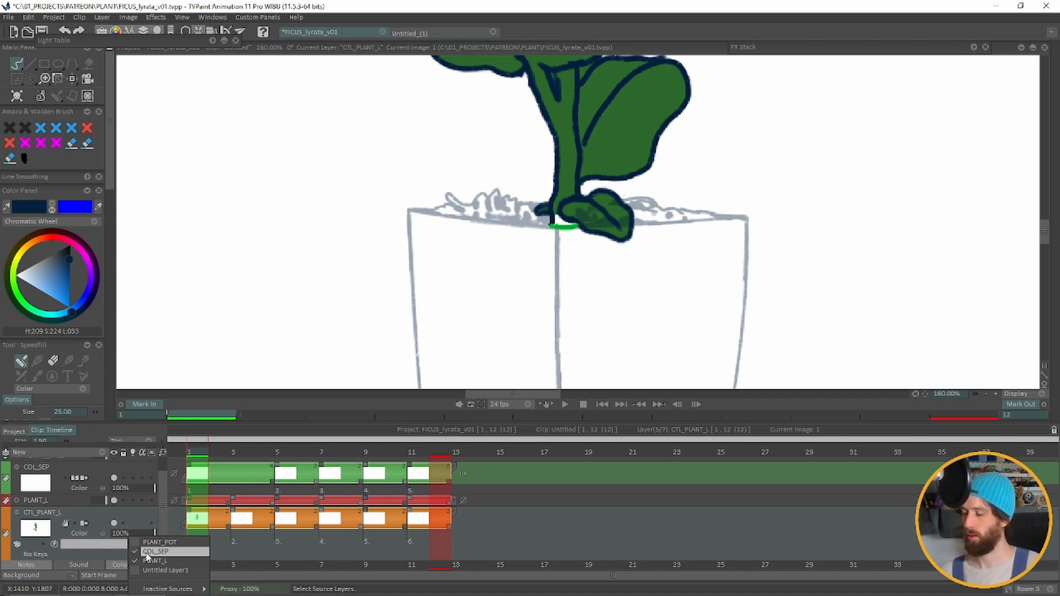
click(148, 519)
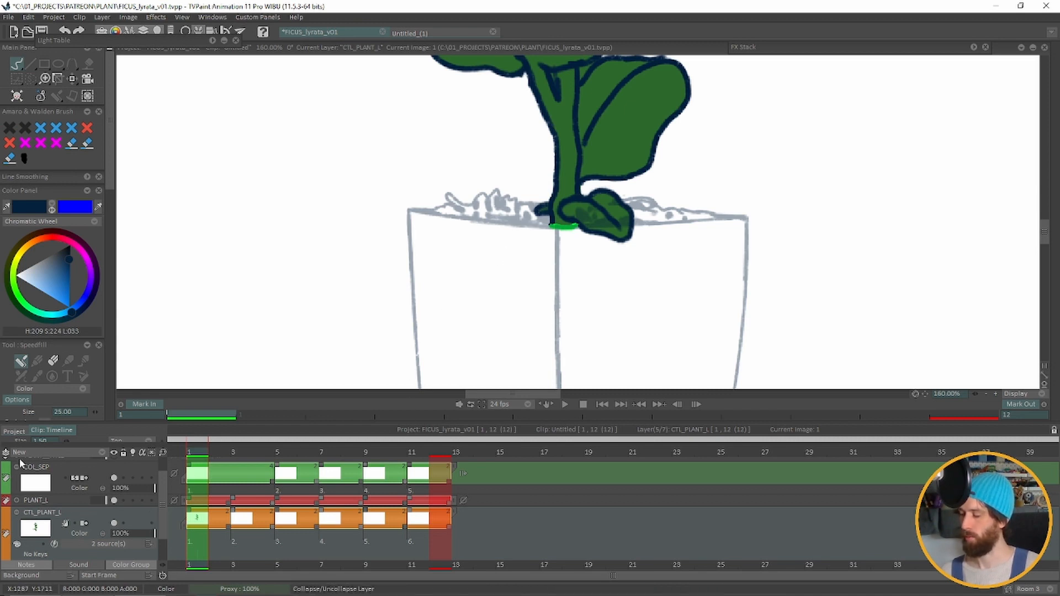
click(113, 478)
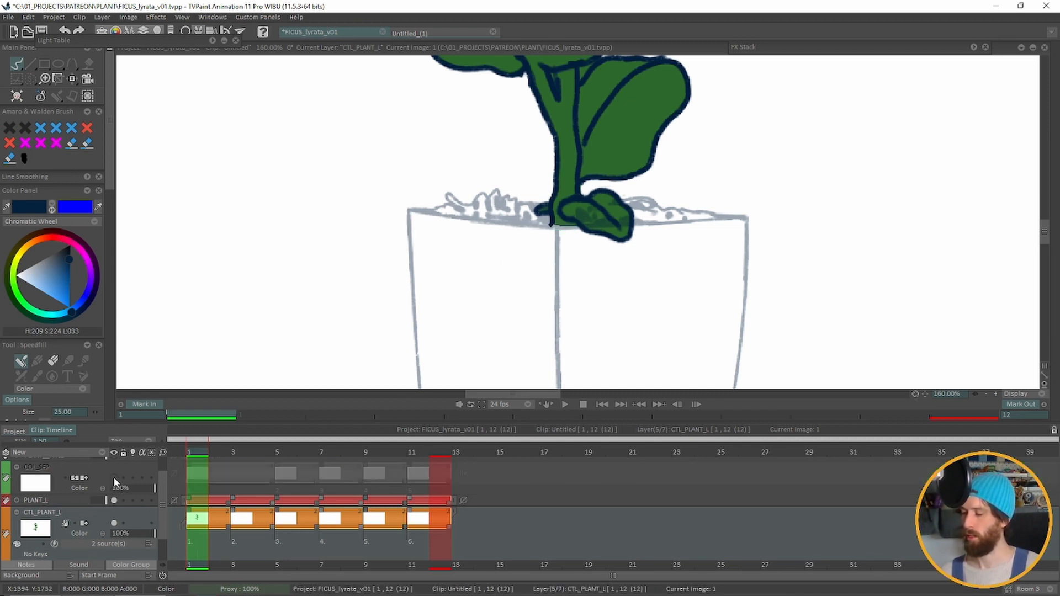
Step: Fill the plant's leaves and stem with dark green on frame 3 of CTL_PLANT_L, and set the SpeedFill size to 25
click(232, 450)
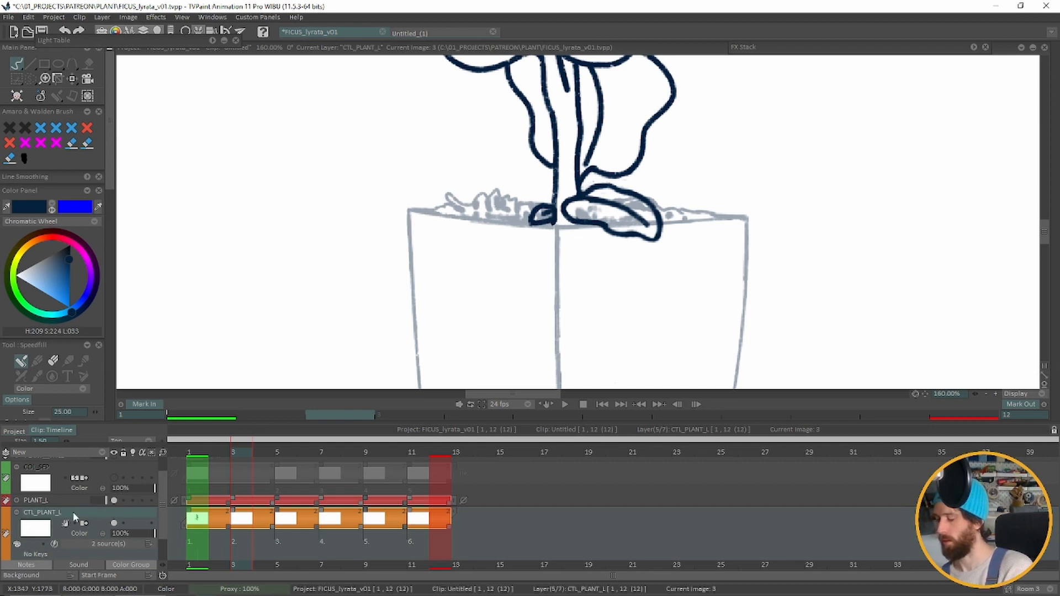
drag(109, 147, 111, 209)
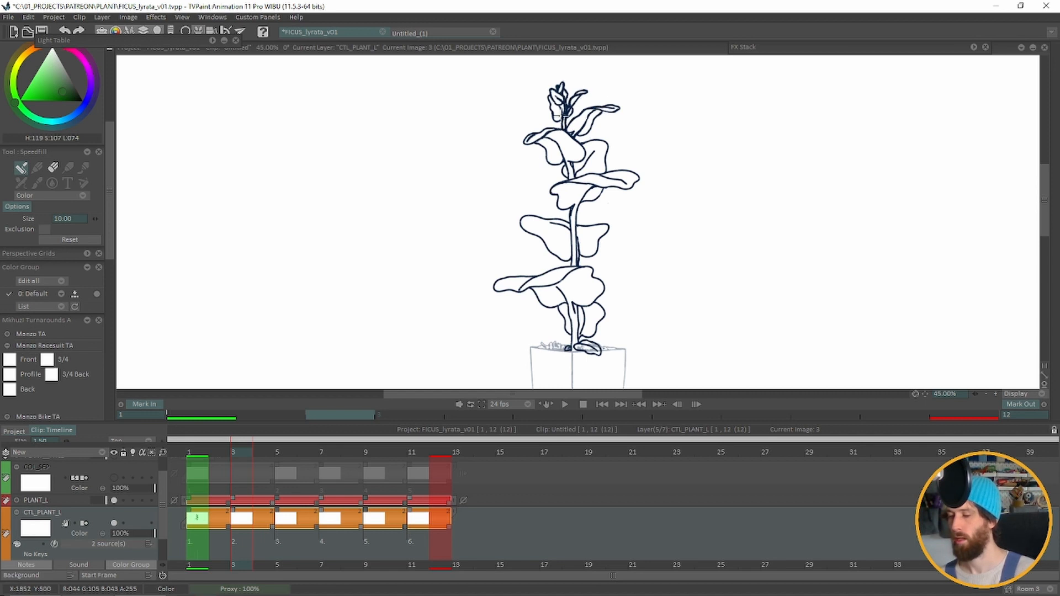
drag(561, 88, 554, 88)
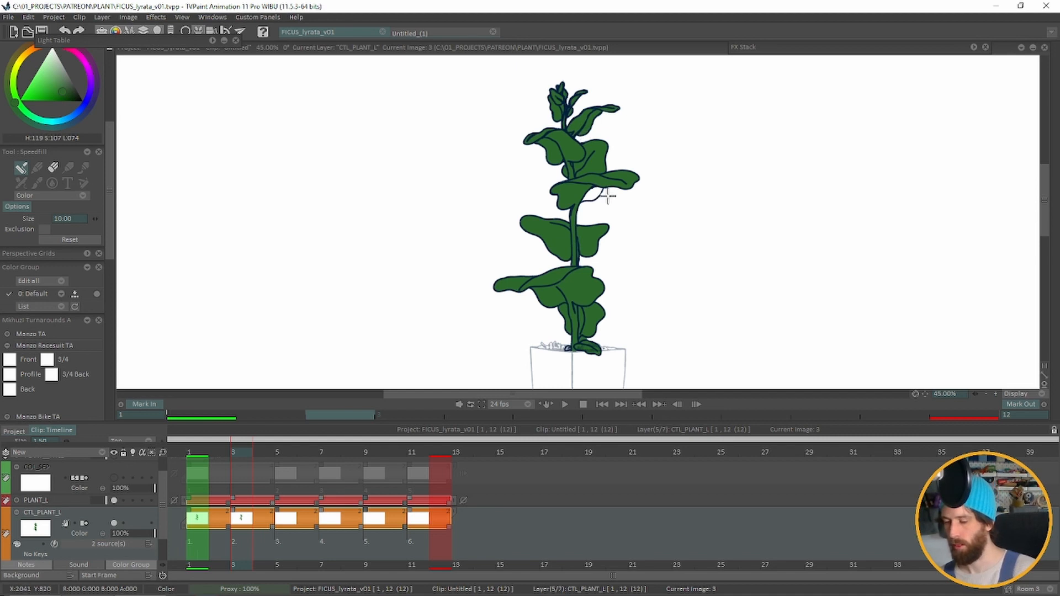
click(607, 171)
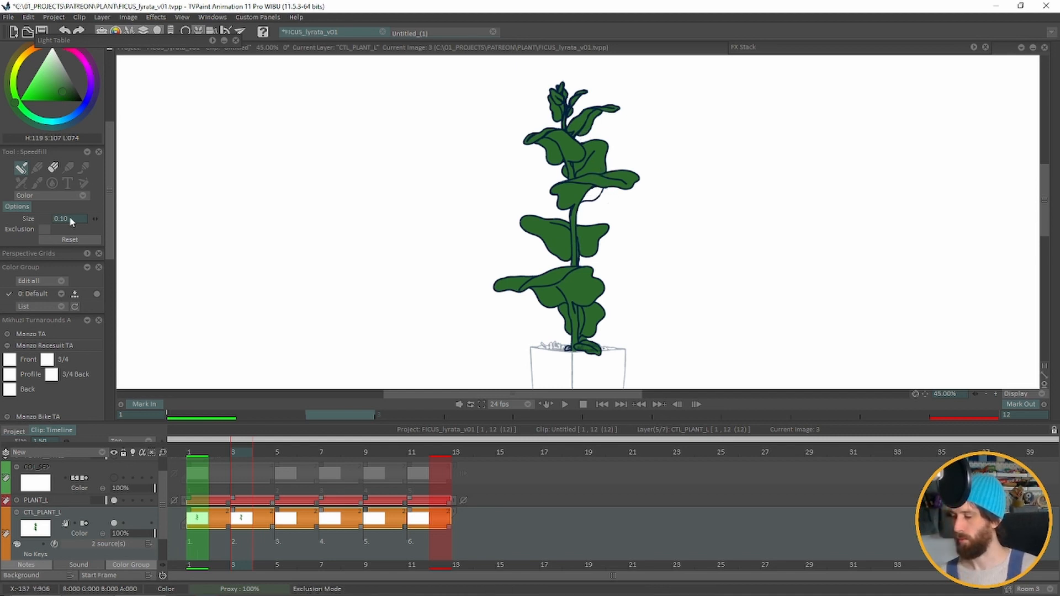
text(20)
key(Return)
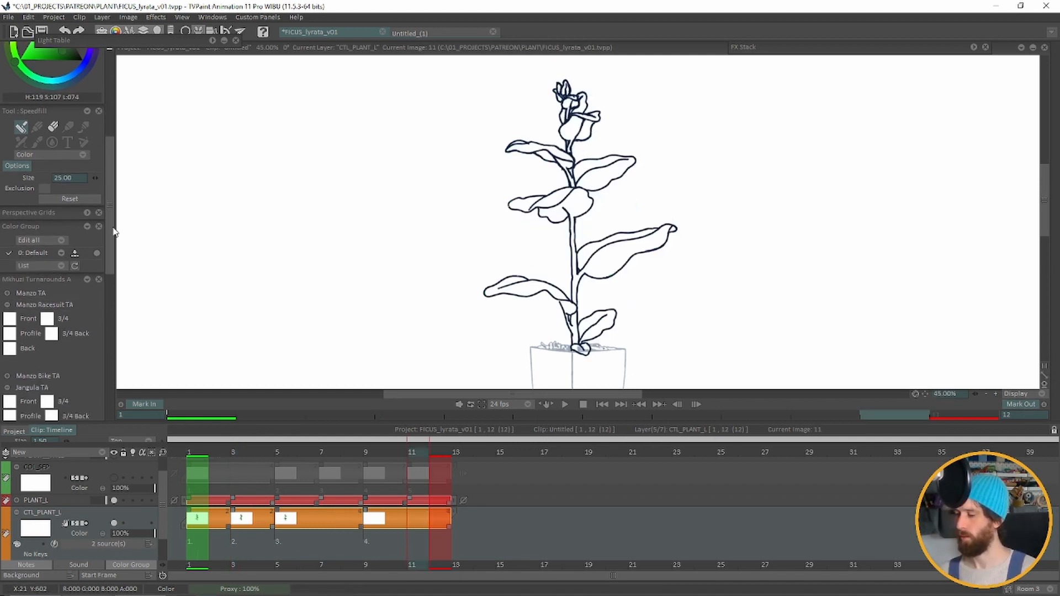
Step: Set the SpeedFill size to 10 and fill the whole plant on frame 11 with dark green, including the small tip leaves
scroll(89, 206, up, 1)
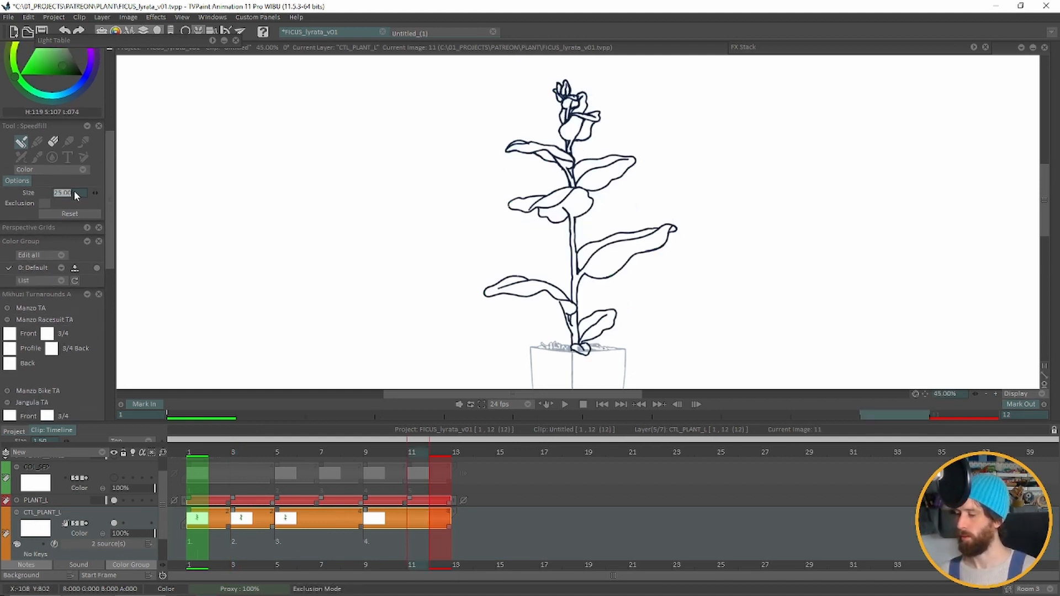
text(10)
key(Return)
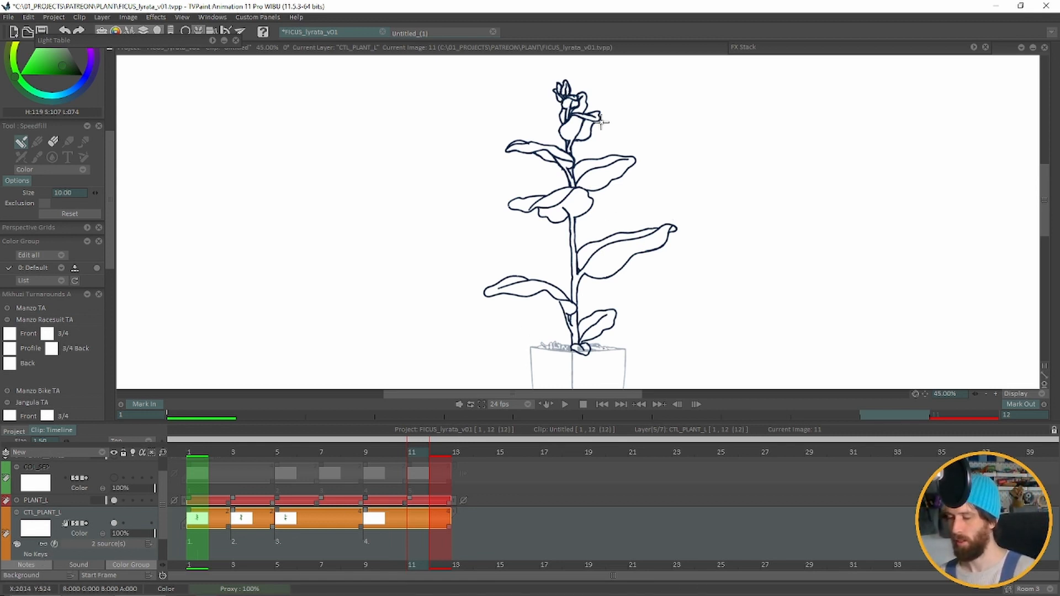
mouse_move(563, 87)
mouse_down()
mouse_move(578, 187)
mouse_move(610, 165)
mouse_move(579, 190)
mouse_move(544, 200)
mouse_move(573, 208)
mouse_move(577, 283)
mouse_move(642, 242)
mouse_move(574, 317)
mouse_move(561, 306)
mouse_move(579, 349)
mouse_move(583, 327)
mouse_up()
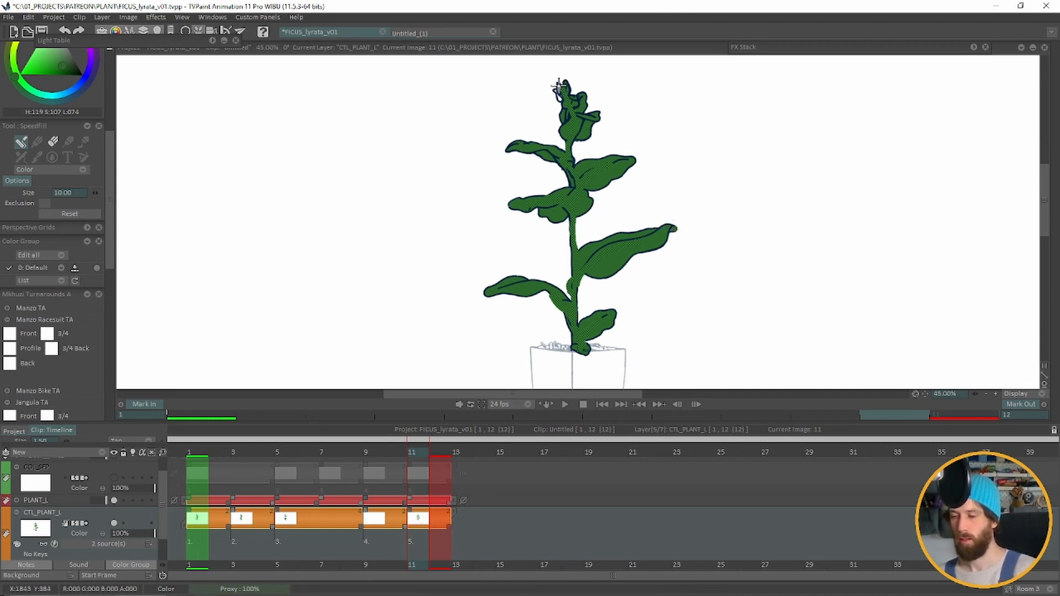
click(562, 98)
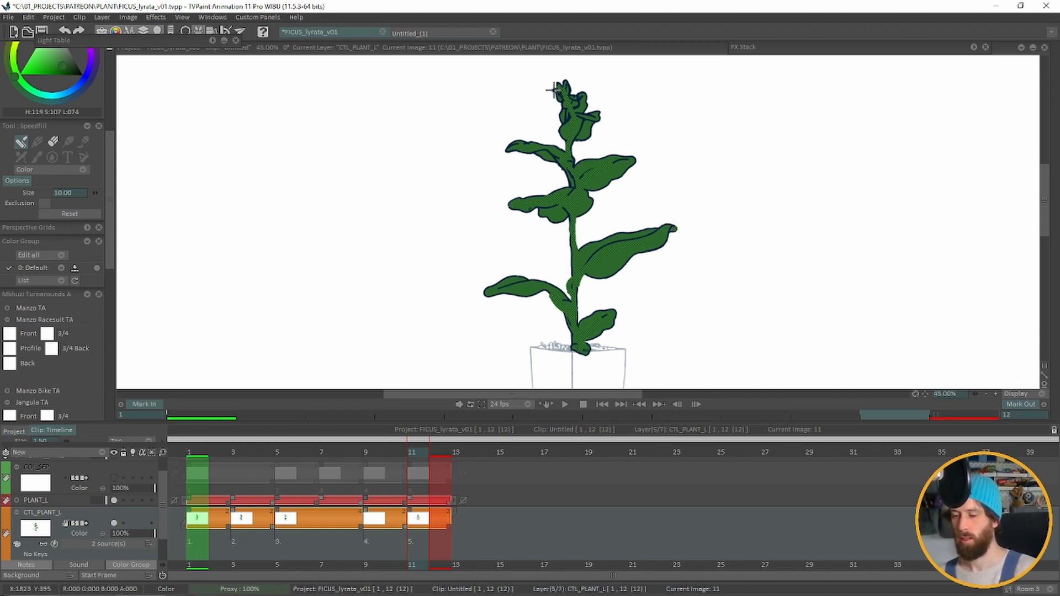
click(554, 90)
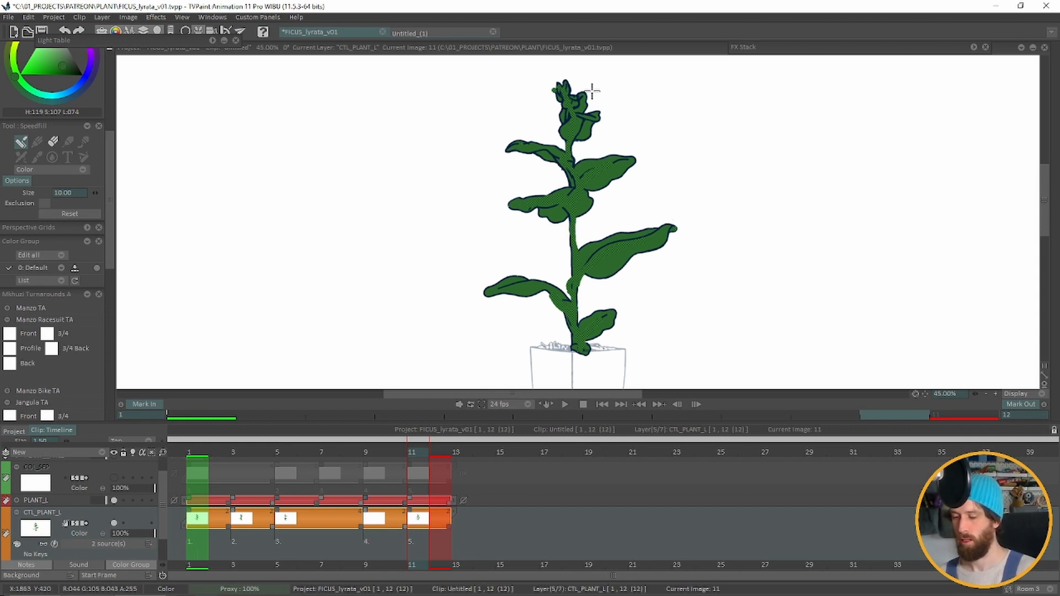
Step: Fill the stem, the middle leaves and the lower leaves on frame 9 of CTL_PLANT_L with dark green
key(Left)
key(Left)
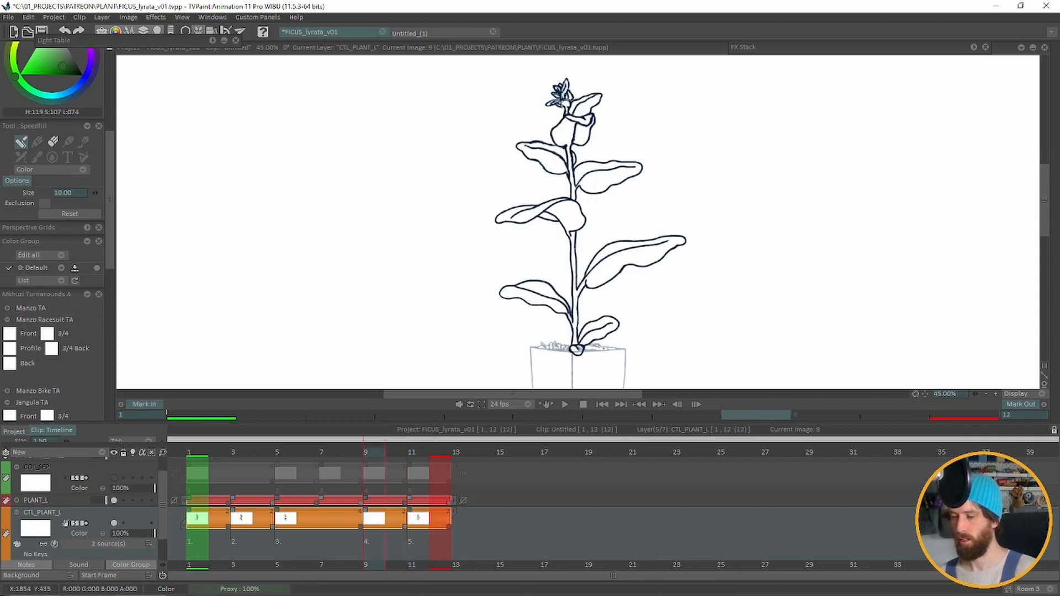
mouse_move(562, 84)
mouse_down()
mouse_move(577, 222)
mouse_move(573, 337)
mouse_move(581, 287)
mouse_move(655, 237)
mouse_up()
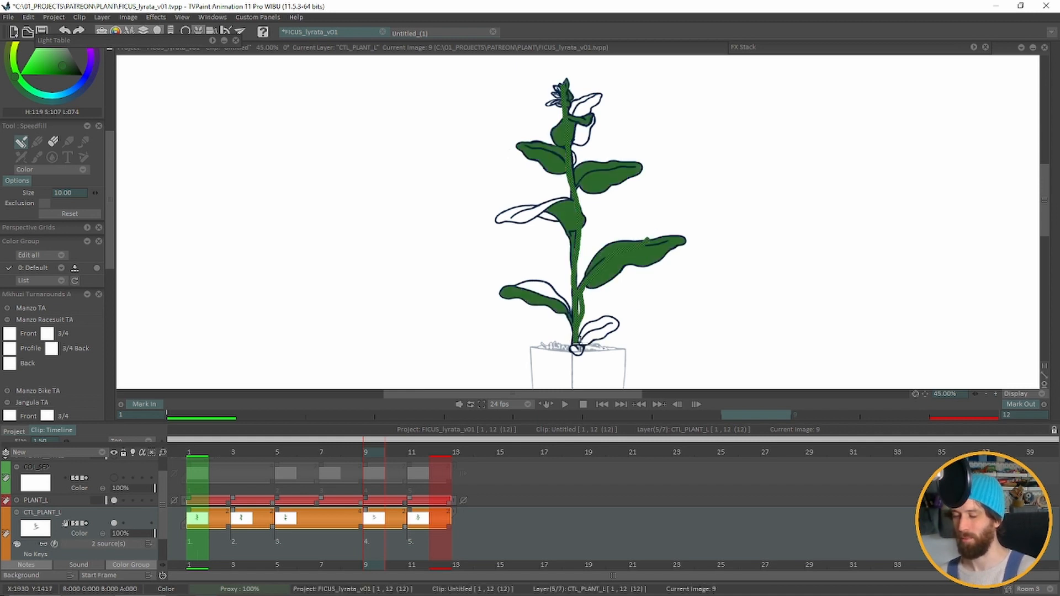
drag(577, 350, 607, 325)
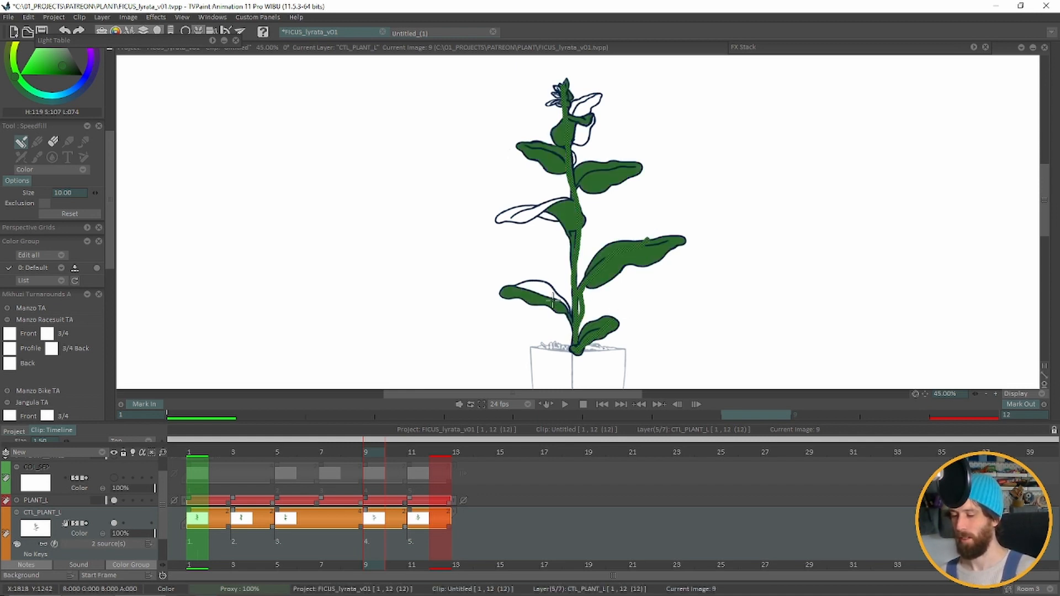
drag(542, 284, 549, 301)
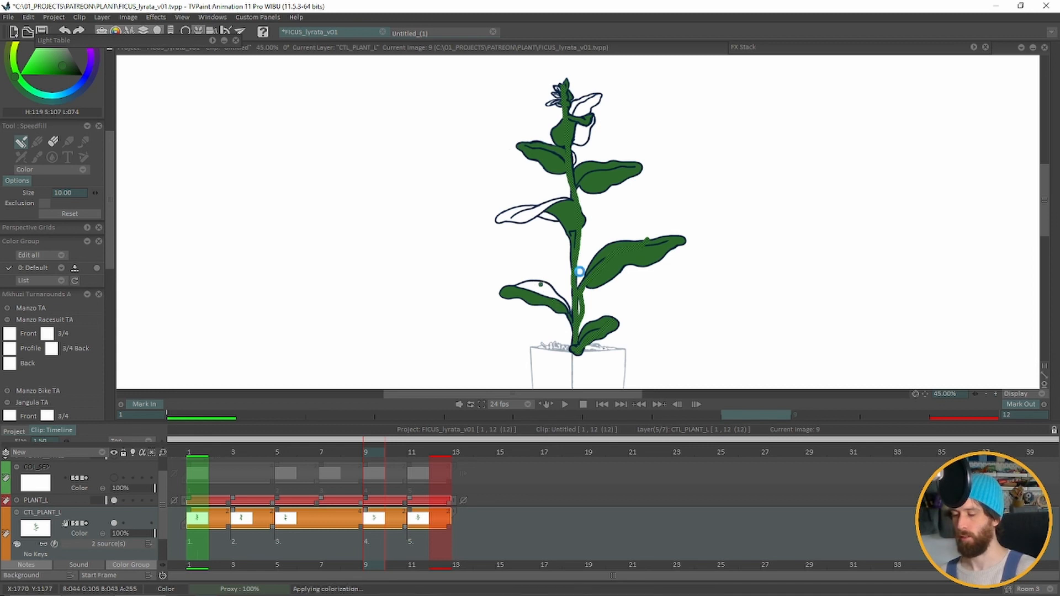
drag(512, 211, 556, 216)
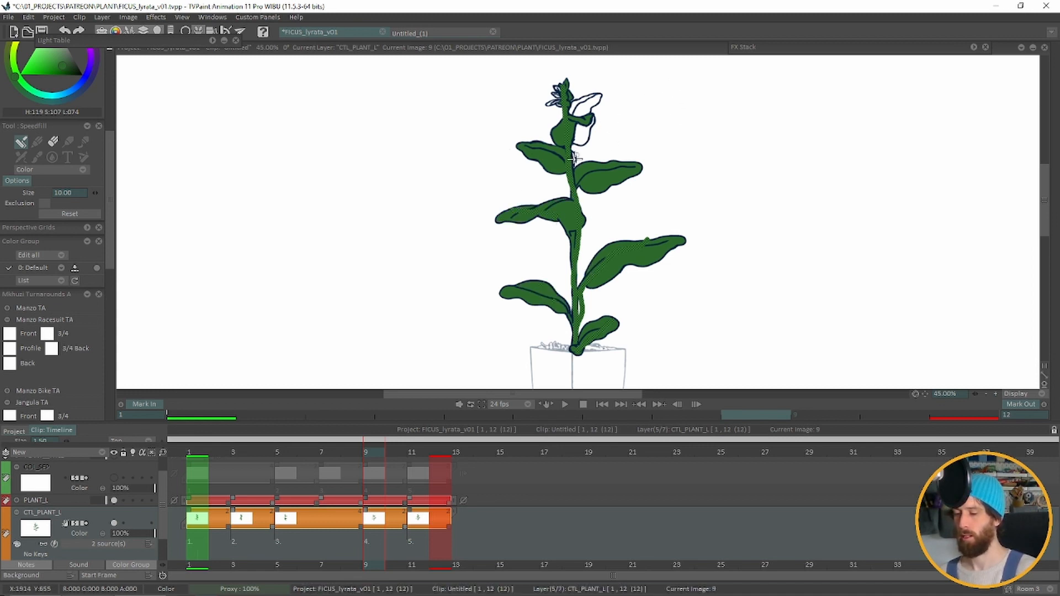
Step: Fill the remaining upper leaves and the small tip leaves on frame 9 with dark green
mouse_move(593, 101)
mouse_down()
mouse_move(580, 134)
mouse_move(589, 108)
mouse_up()
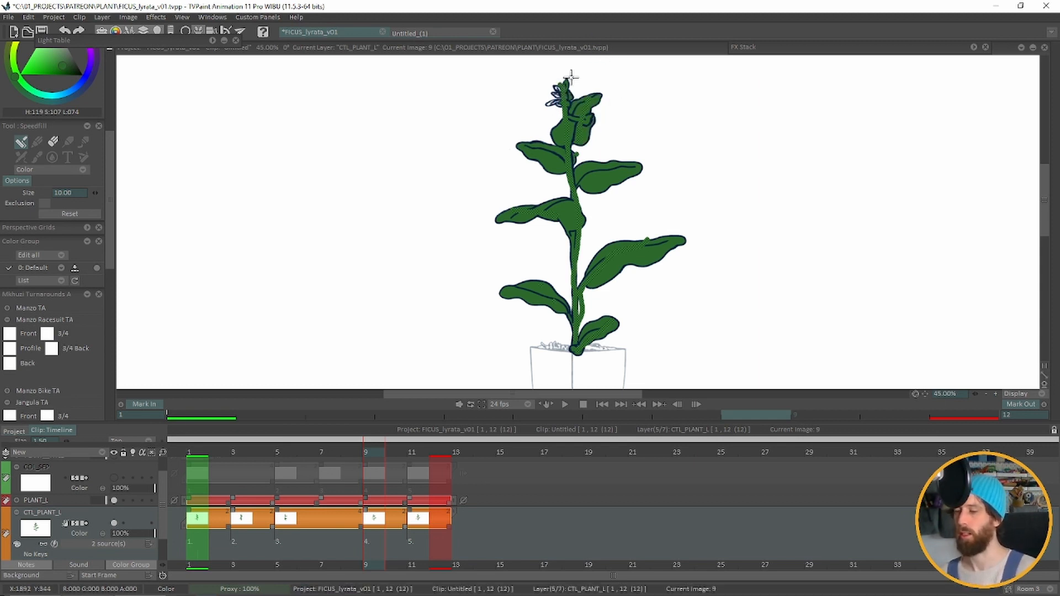
drag(561, 82, 570, 95)
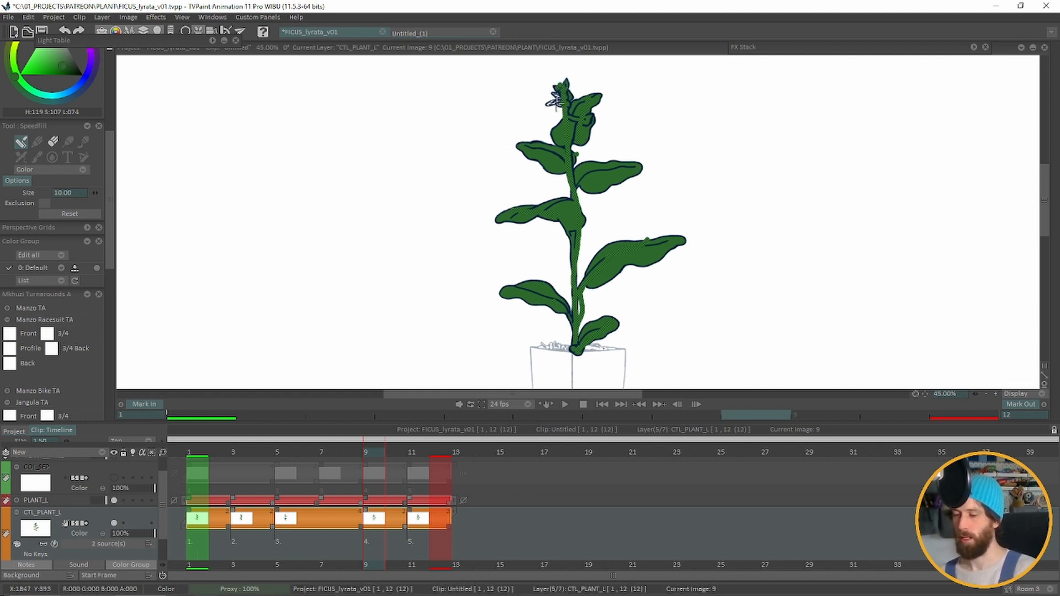
drag(556, 102, 569, 101)
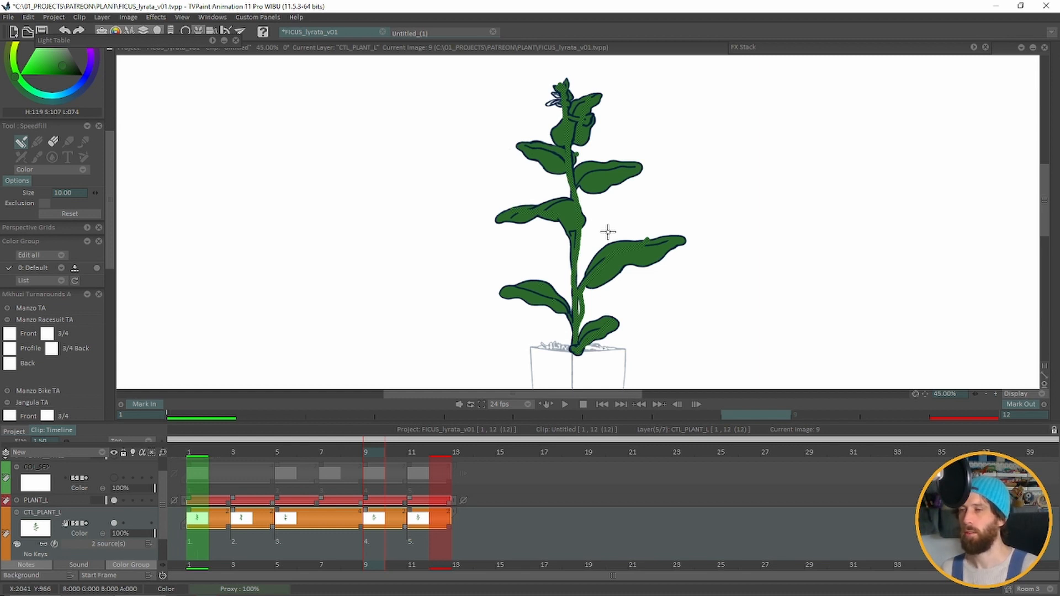
click(557, 92)
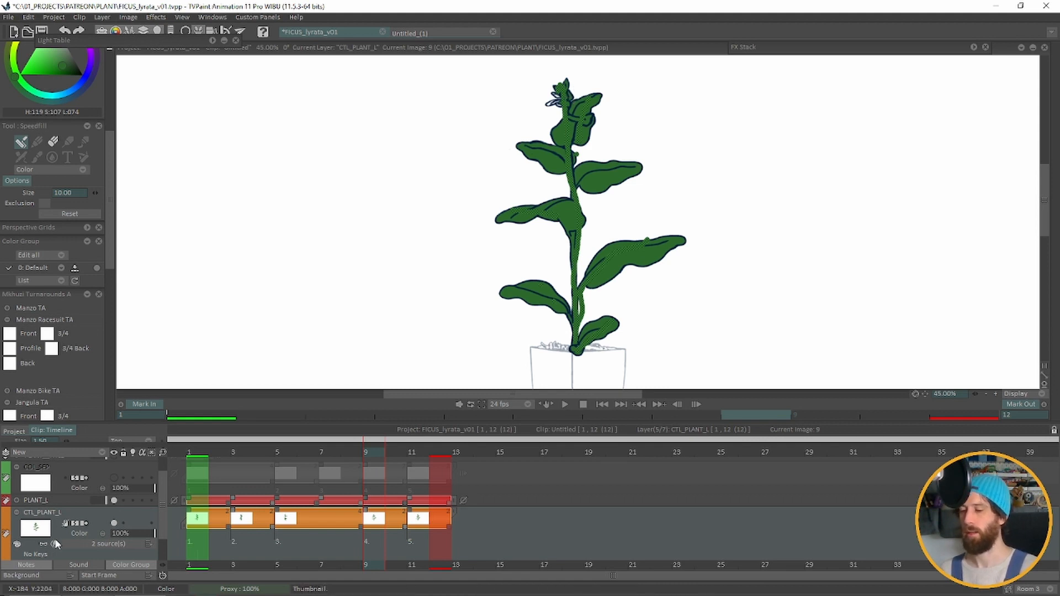
click(563, 99)
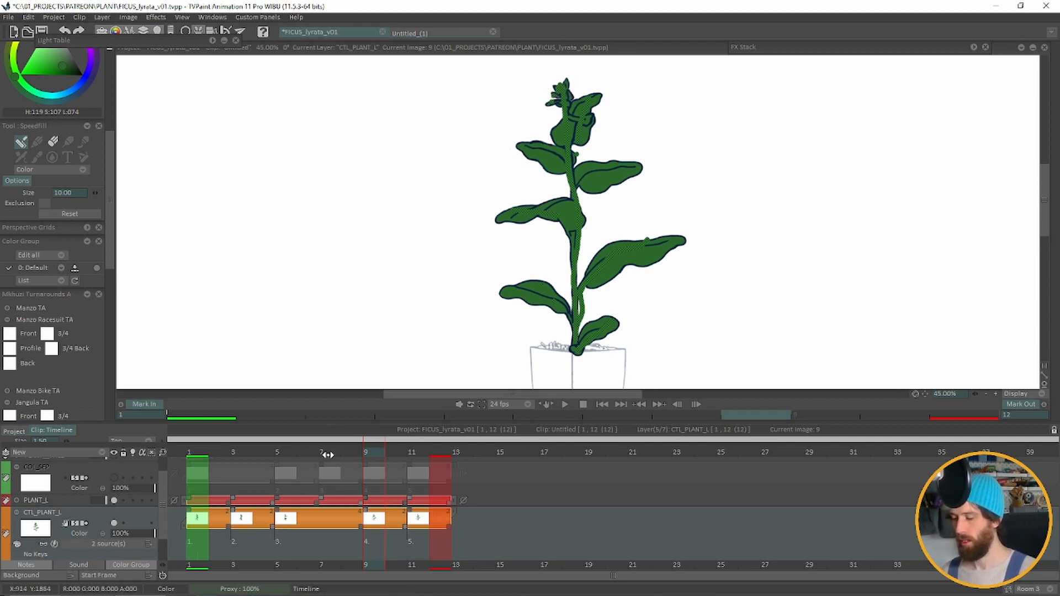
Step: Fill the unfilled upper, middle and small base leaves on frame 7 of CTL_PLANT_L with dark green
click(323, 472)
click(596, 103)
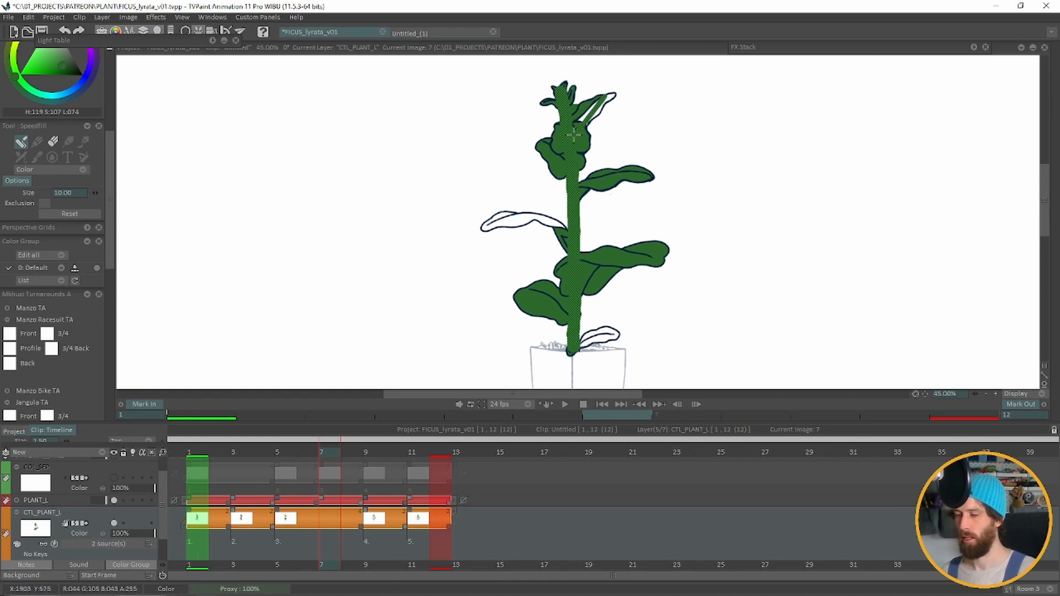
mouse_move(497, 224)
mouse_down()
mouse_move(520, 218)
mouse_move(561, 242)
mouse_up()
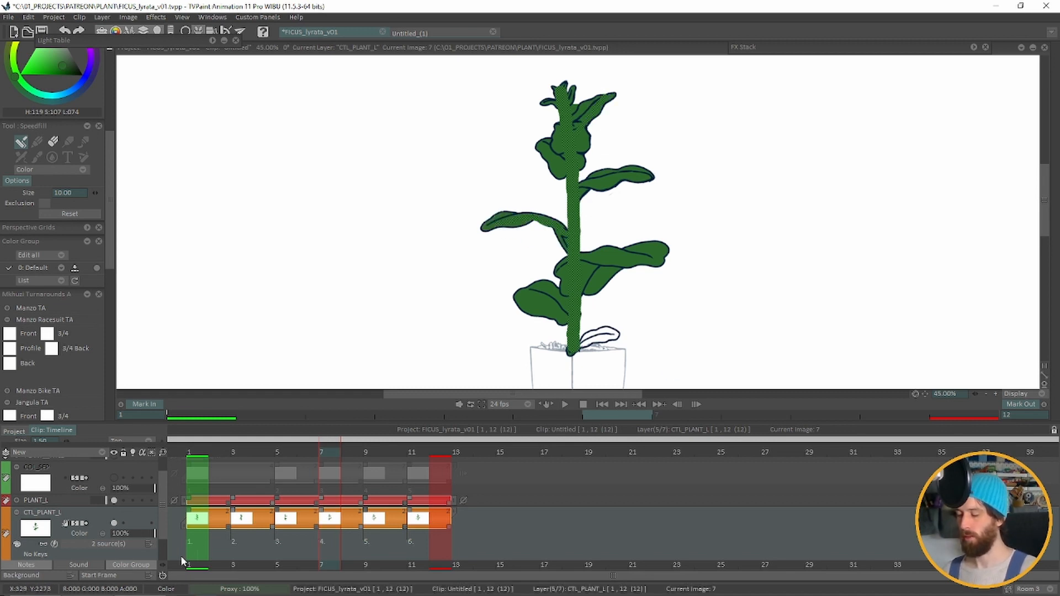
drag(574, 346, 619, 321)
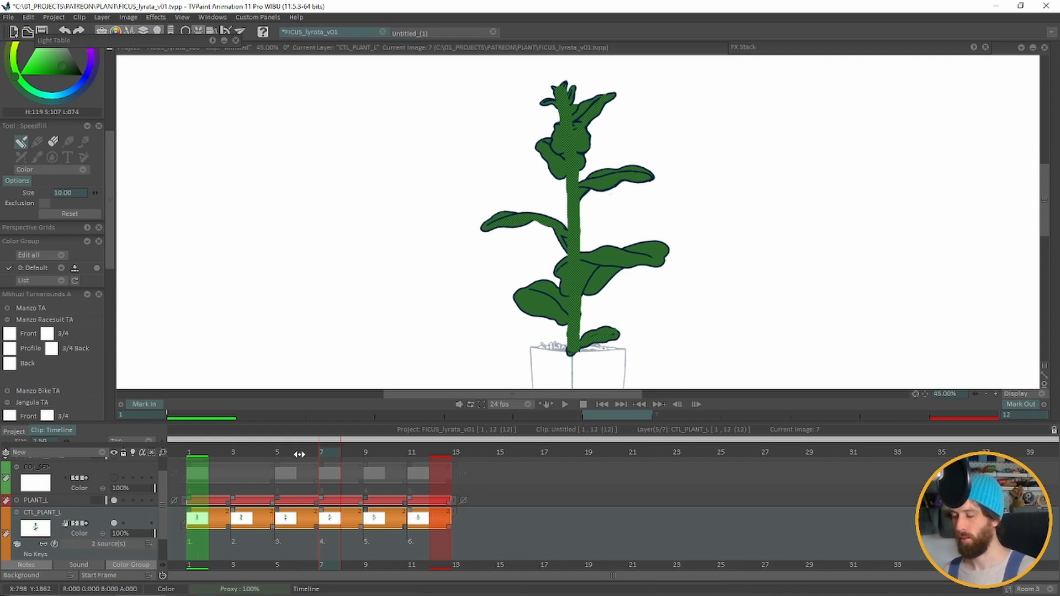
Step: Fill the upper leaf and small tip leaves on frame 5 with dark green, and hide the squiggles
click(282, 453)
drag(575, 130, 622, 103)
click(562, 83)
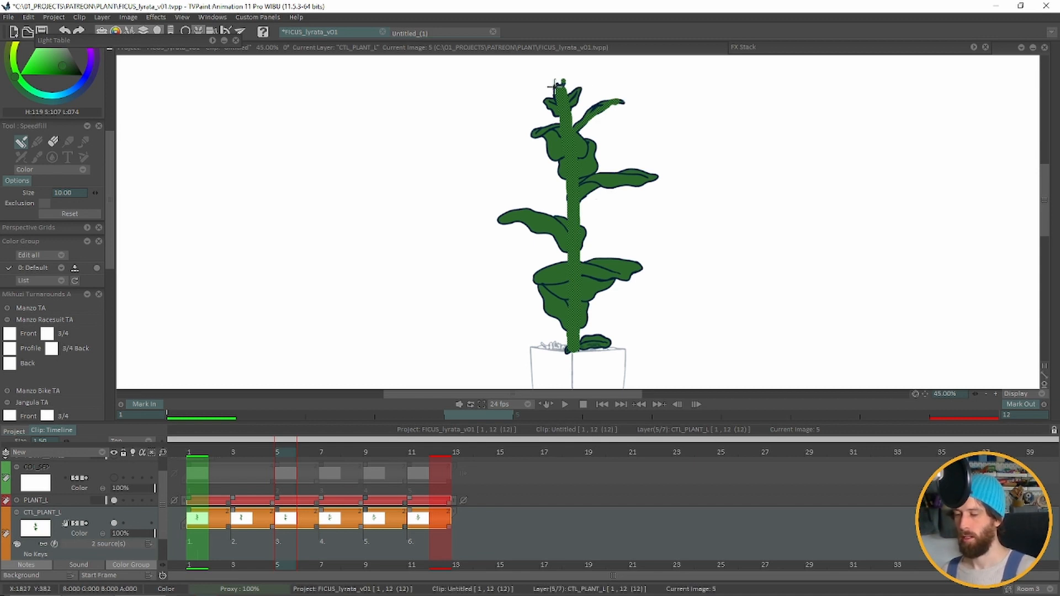
click(555, 86)
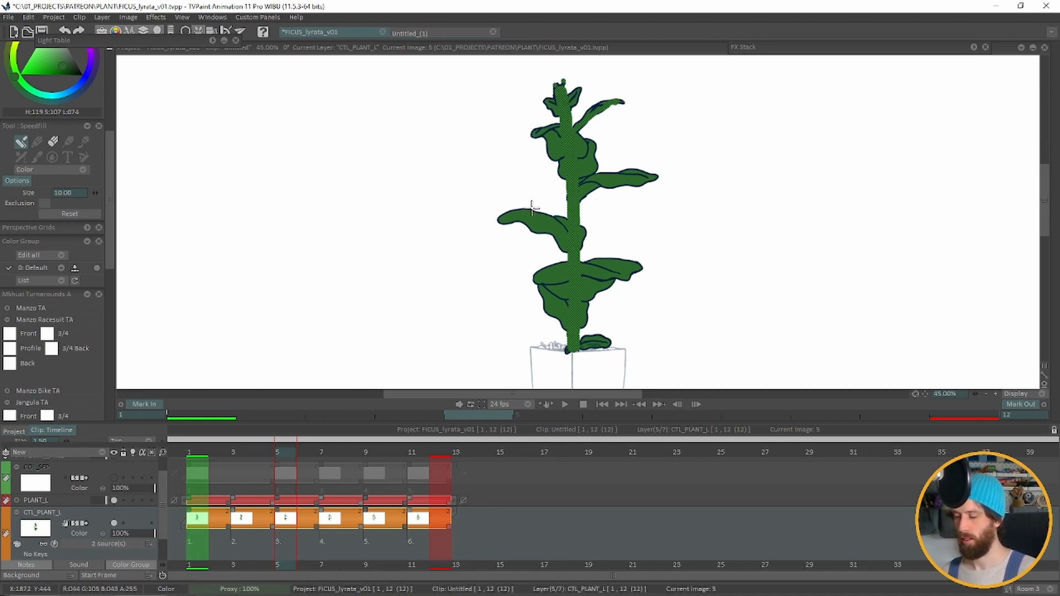
click(44, 545)
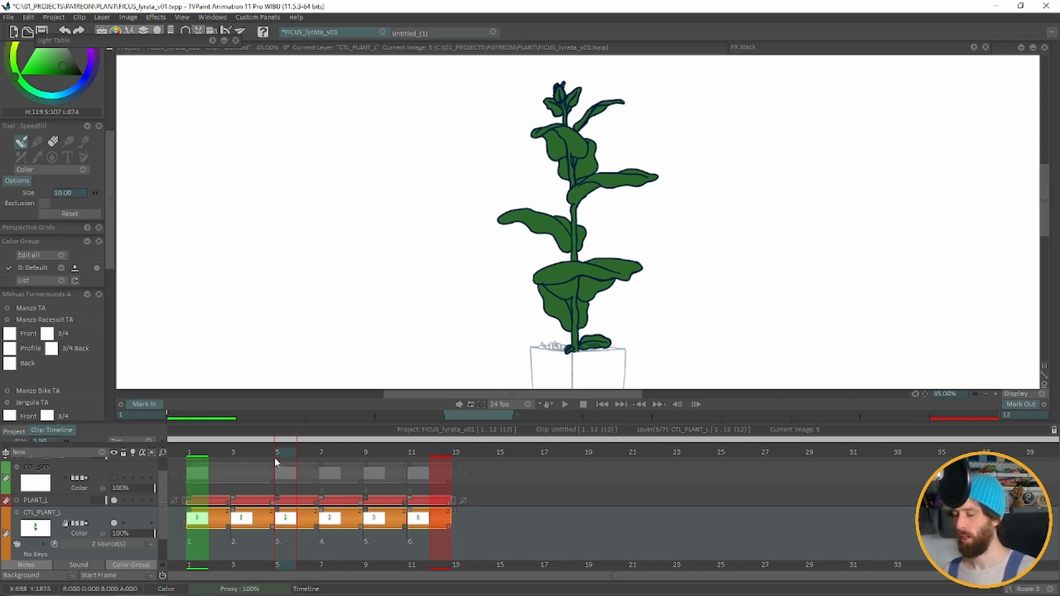
Step: Fill the tiny leaf at the base of the stem on frame 3 with dark green
click(231, 461)
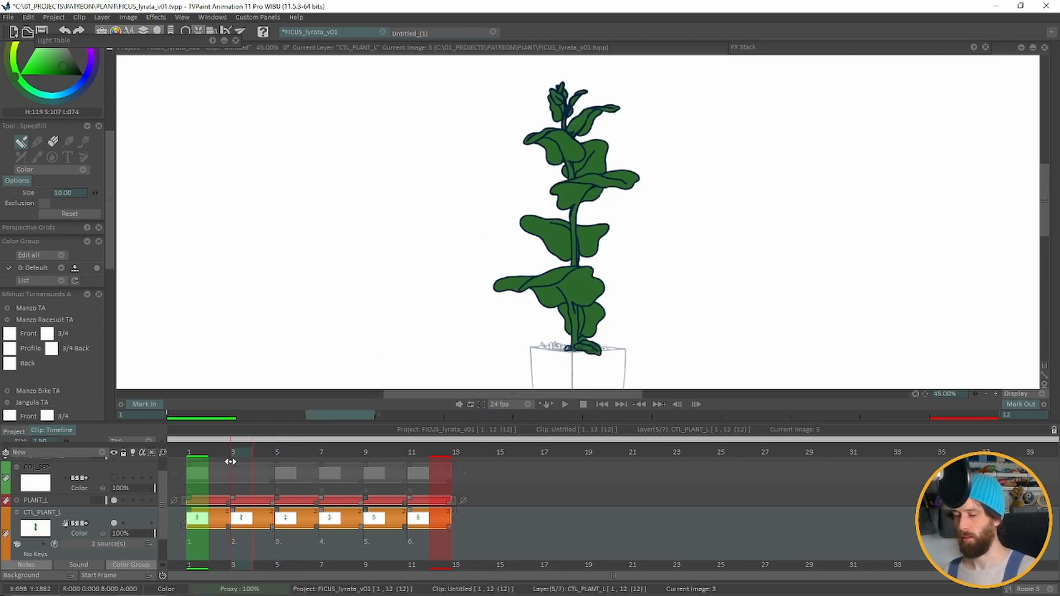
key(Left)
click(238, 456)
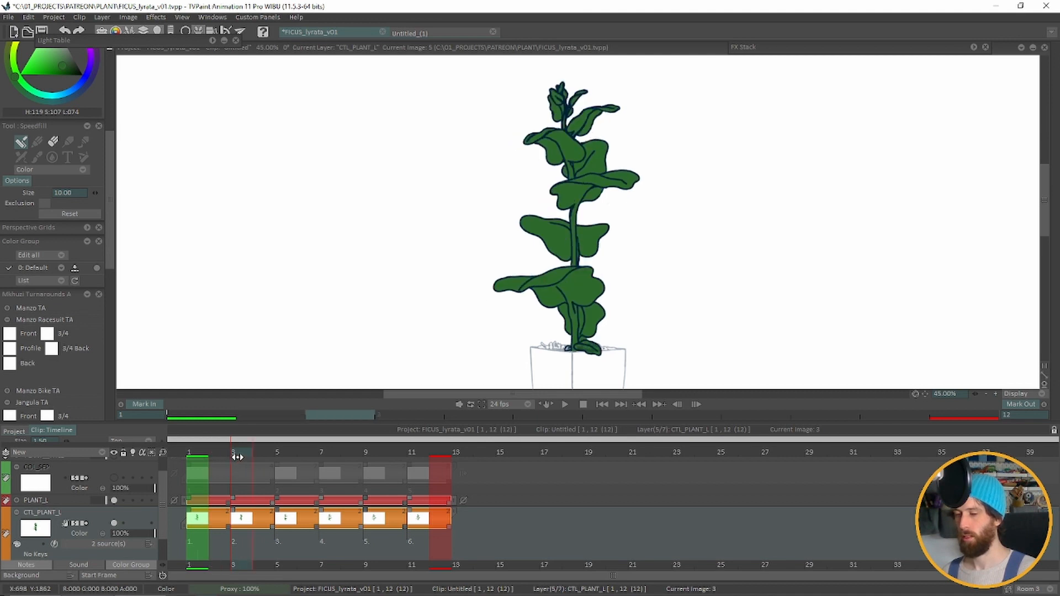
click(221, 462)
click(236, 458)
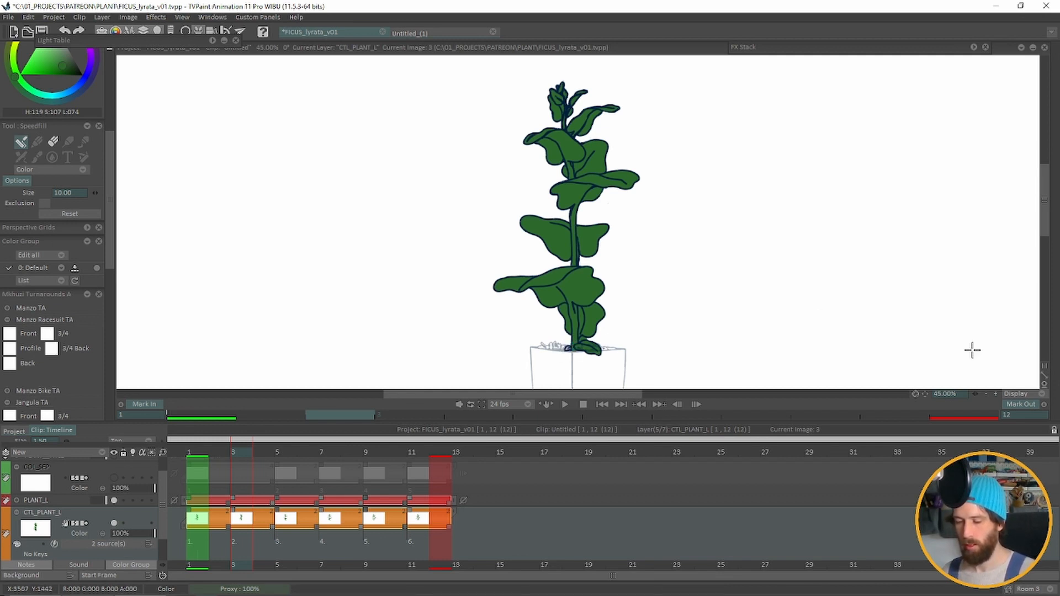
click(940, 393)
text(30%)
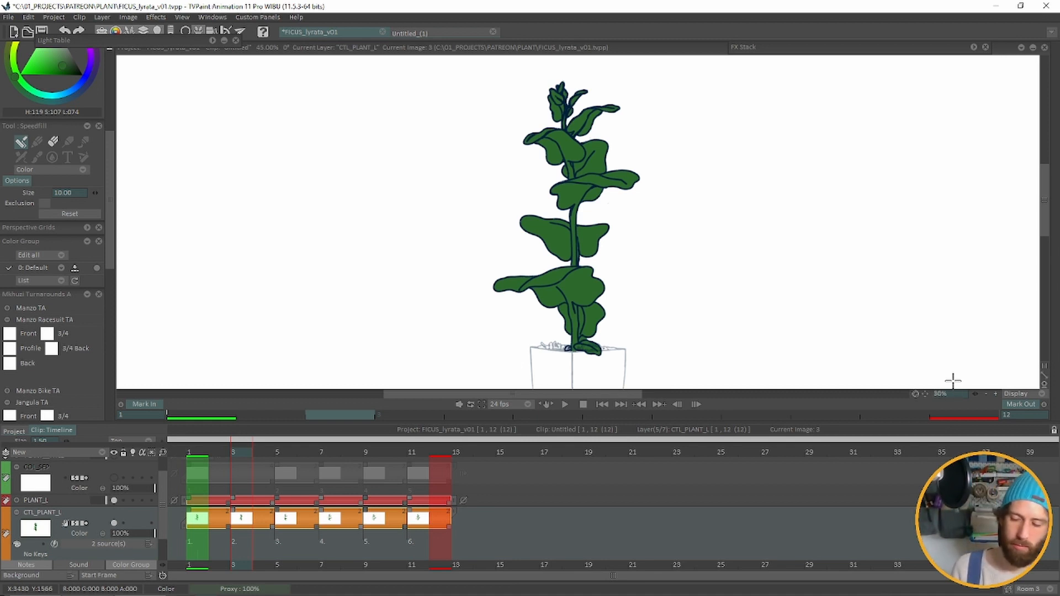
key(Return)
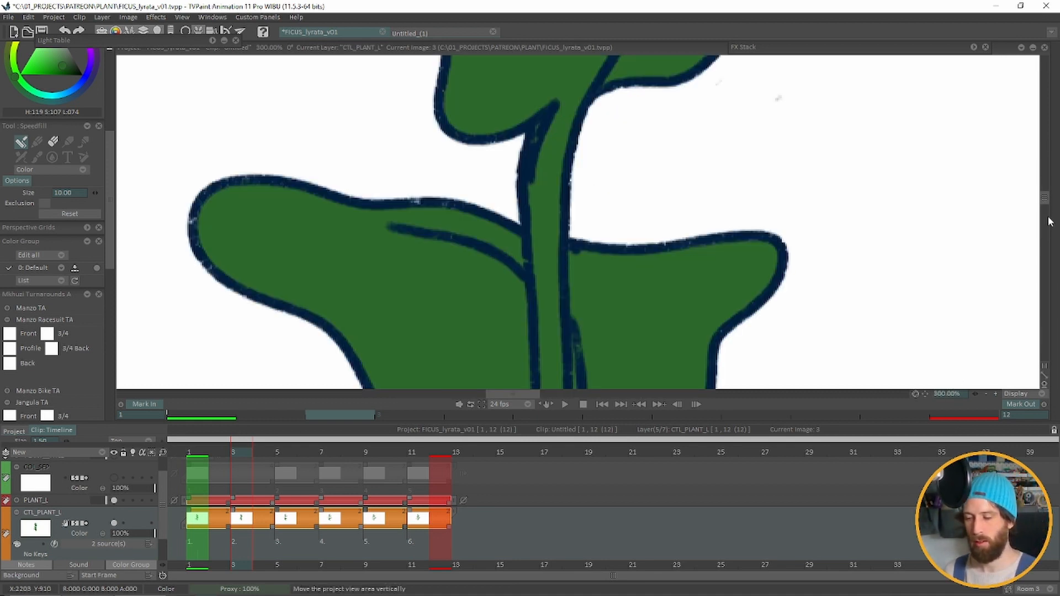
drag(1048, 221, 901, 213)
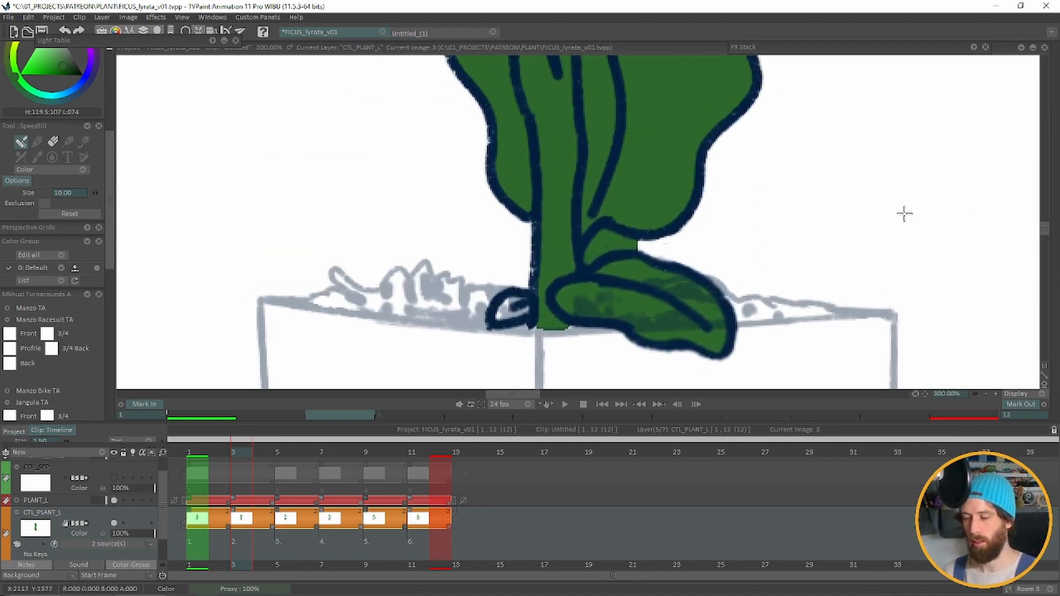
click(508, 312)
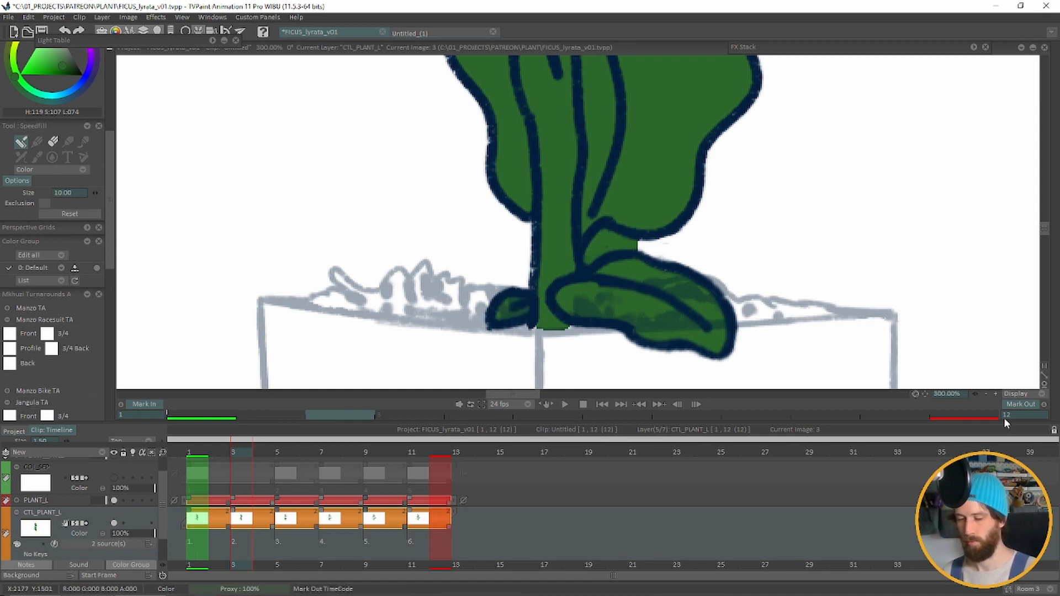
click(1016, 394)
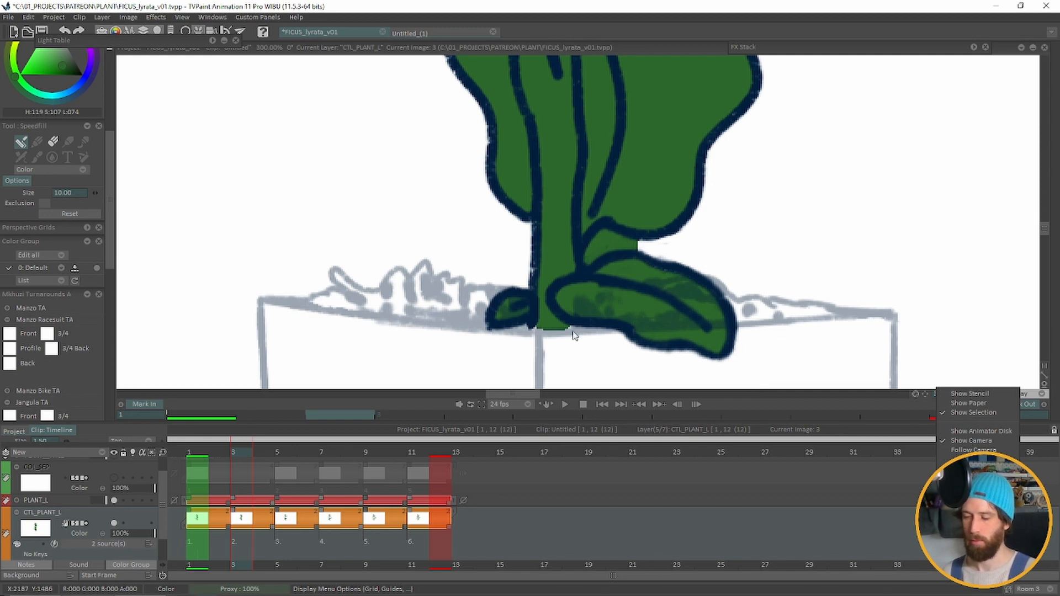
click(963, 396)
scroll(578, 378, down, 5)
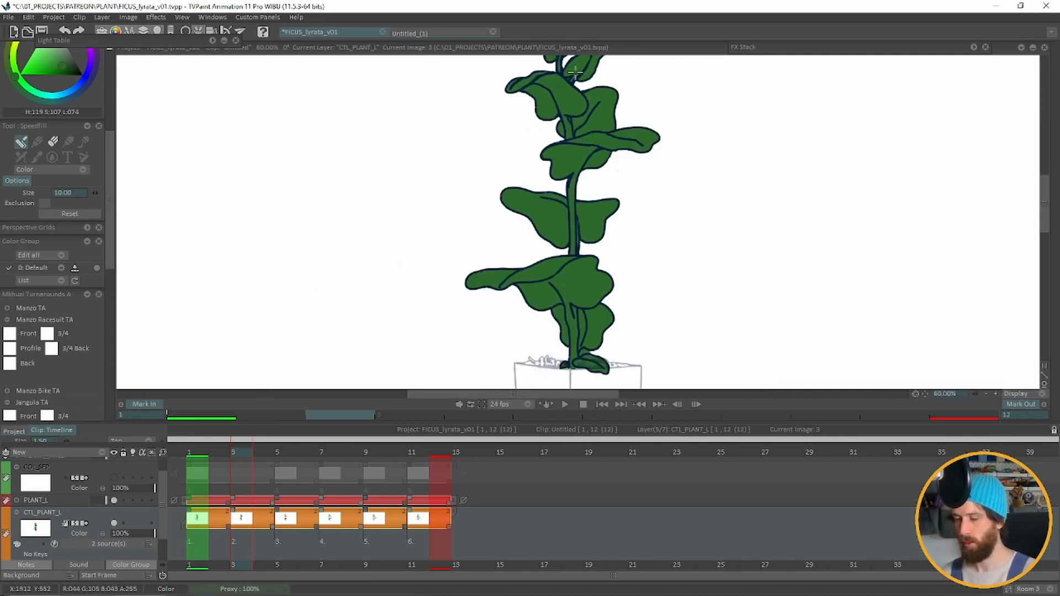
Step: On frame 1, set SpeedFill to size 5 with Exclusion enabled, exclude the small gap beside the upper stem, and show the squiggles
click(194, 454)
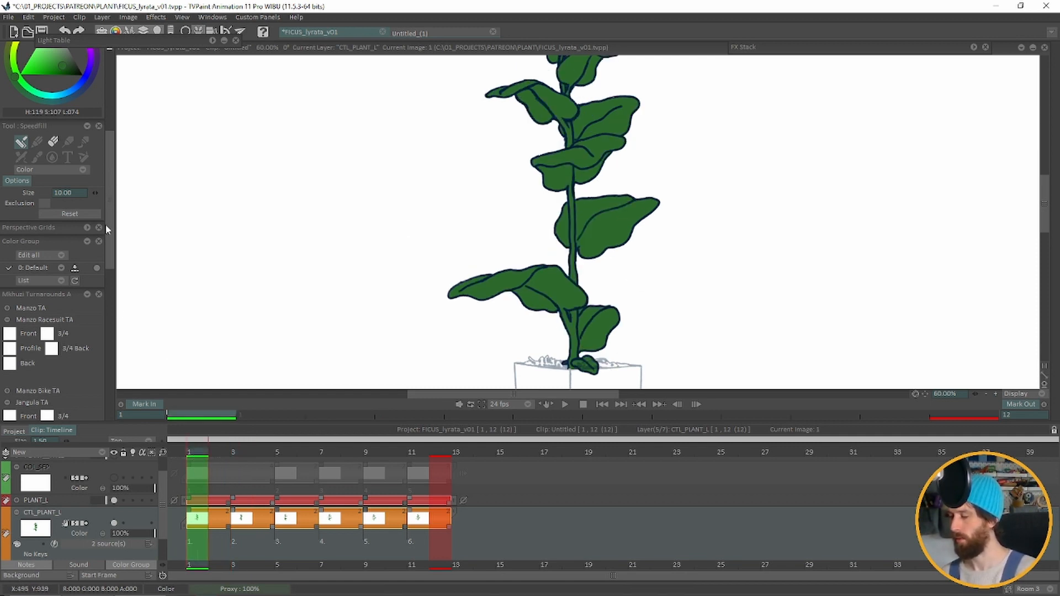
scroll(83, 210, up, 3)
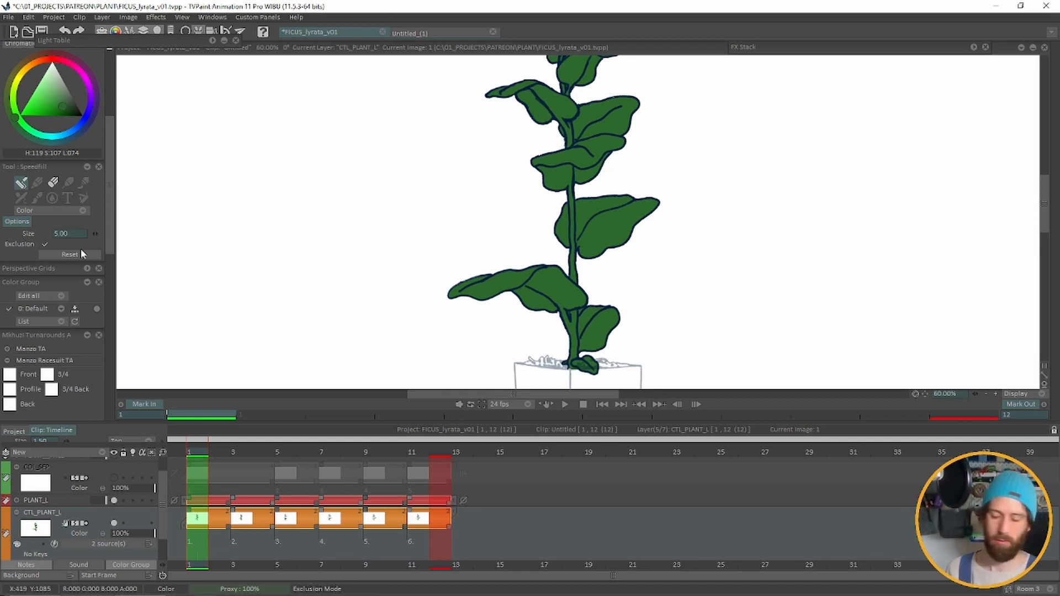
click(995, 394)
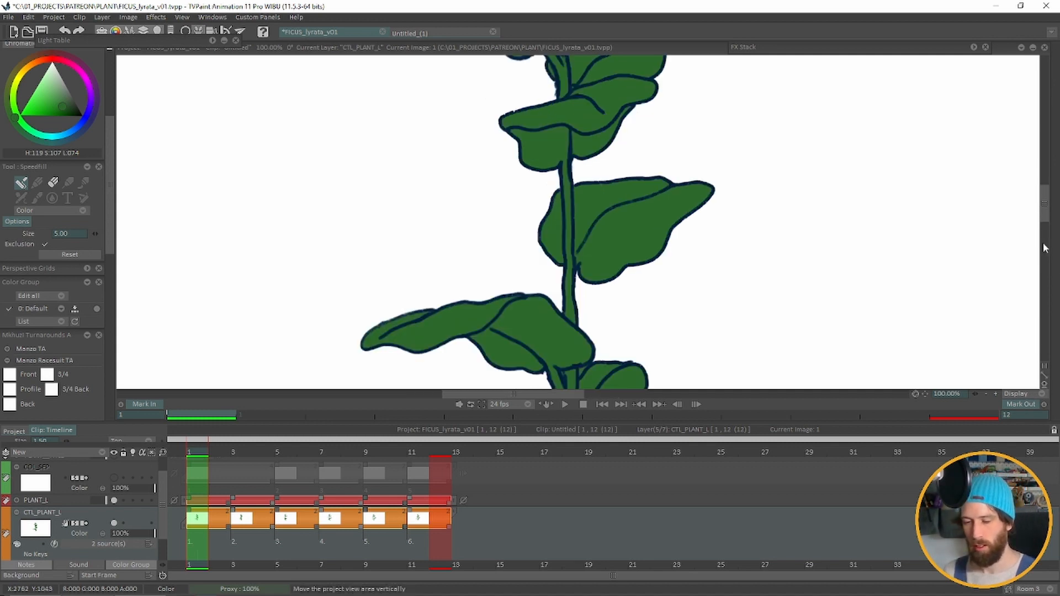
click(1050, 233)
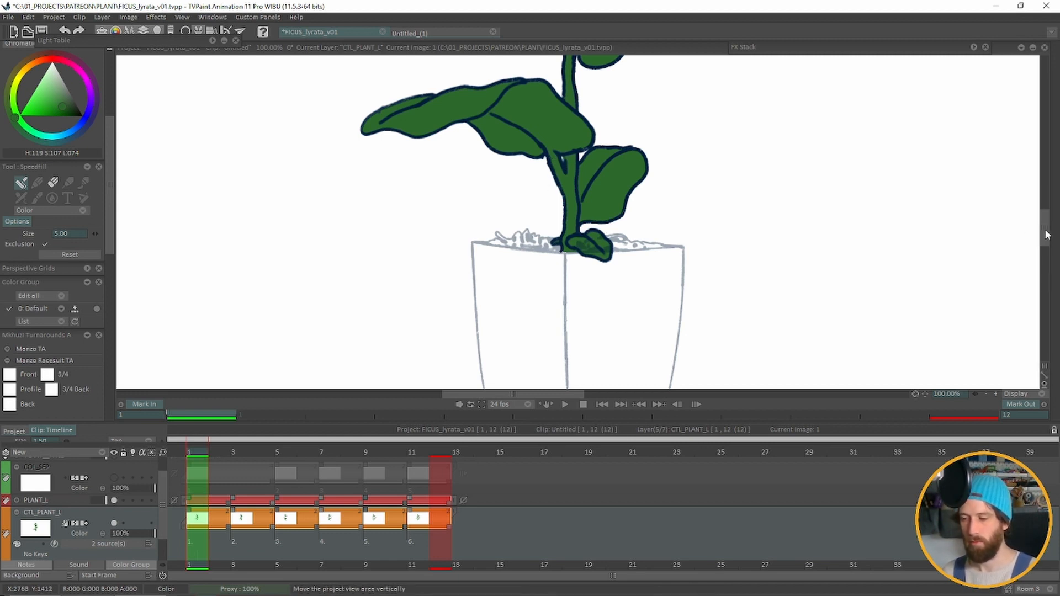
drag(1049, 218, 1043, 187)
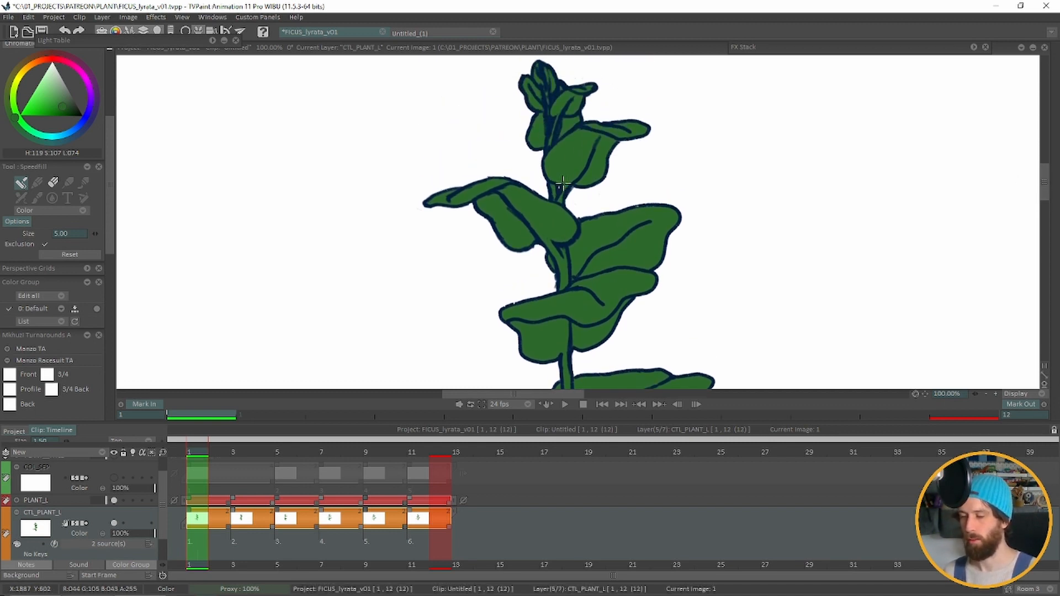
click(54, 544)
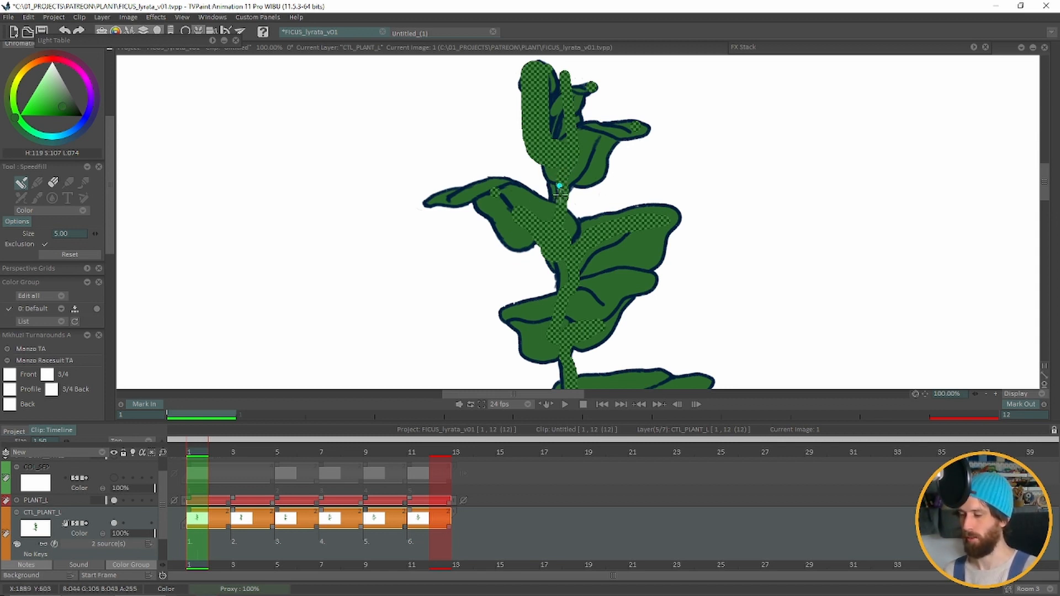
Step: Erase part of the squiggle around the exclusion mark beside the upper stem on frame 3, and increase the eraser size
click(236, 451)
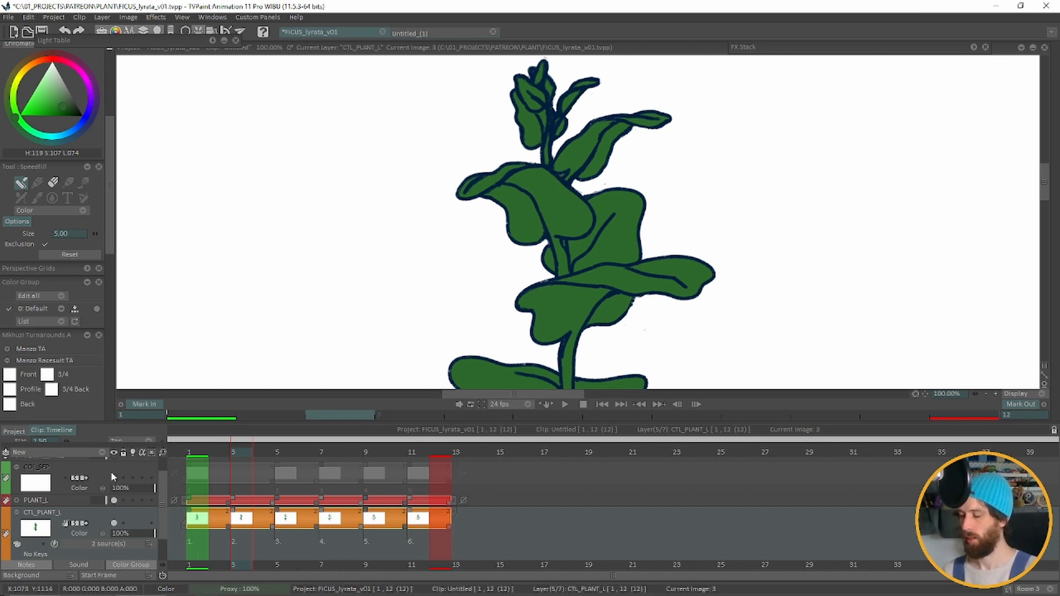
key(e)
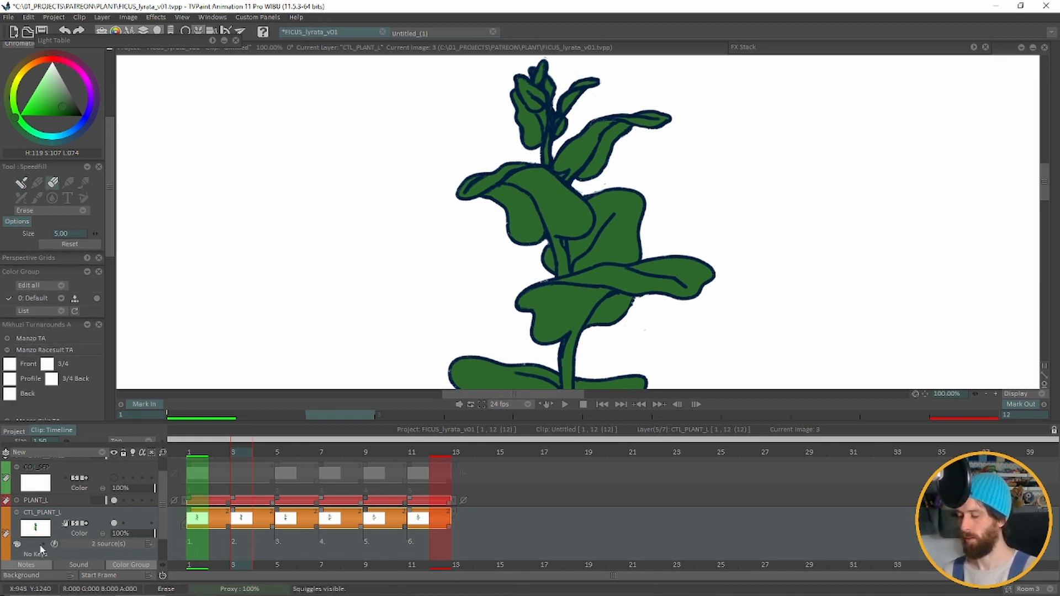
click(552, 169)
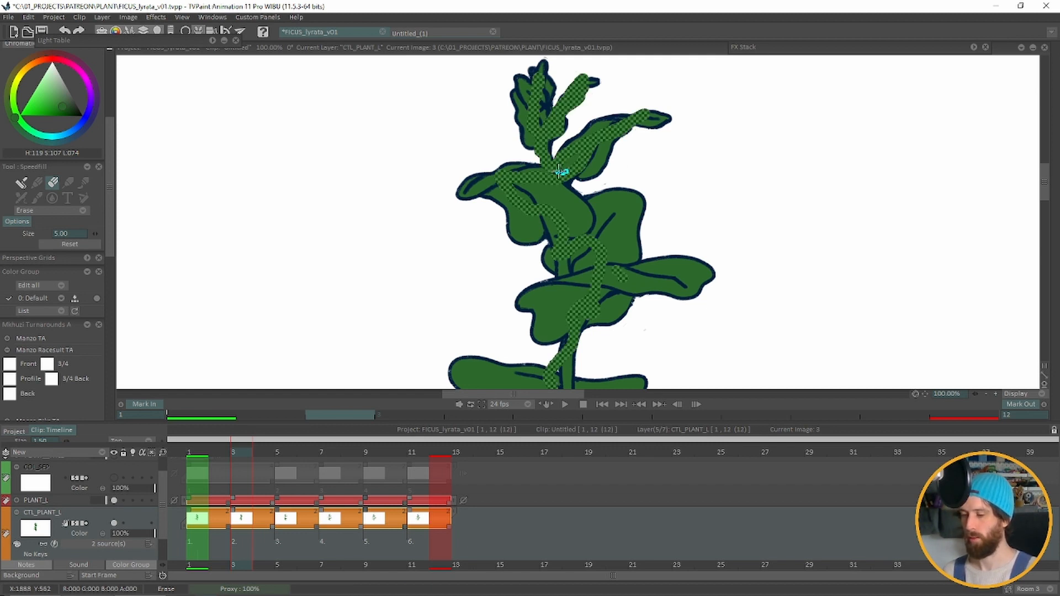
key(plus)
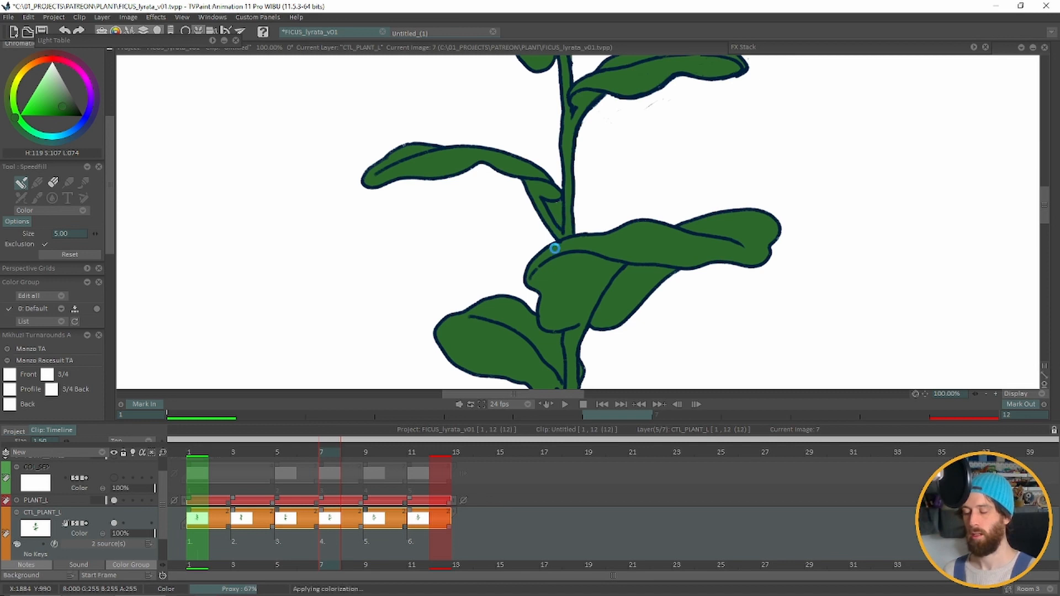
Step: On frame 7, erase the green squiggle covering the gap between the middle leaf stalk and stem, and mark that gap as an exclusion
click(54, 182)
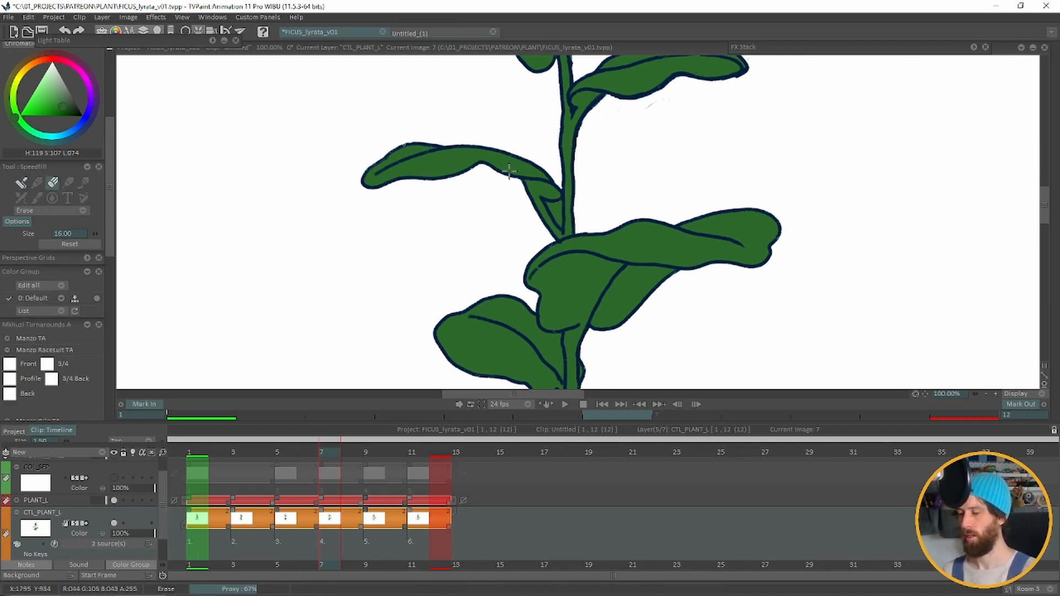
drag(551, 203, 580, 220)
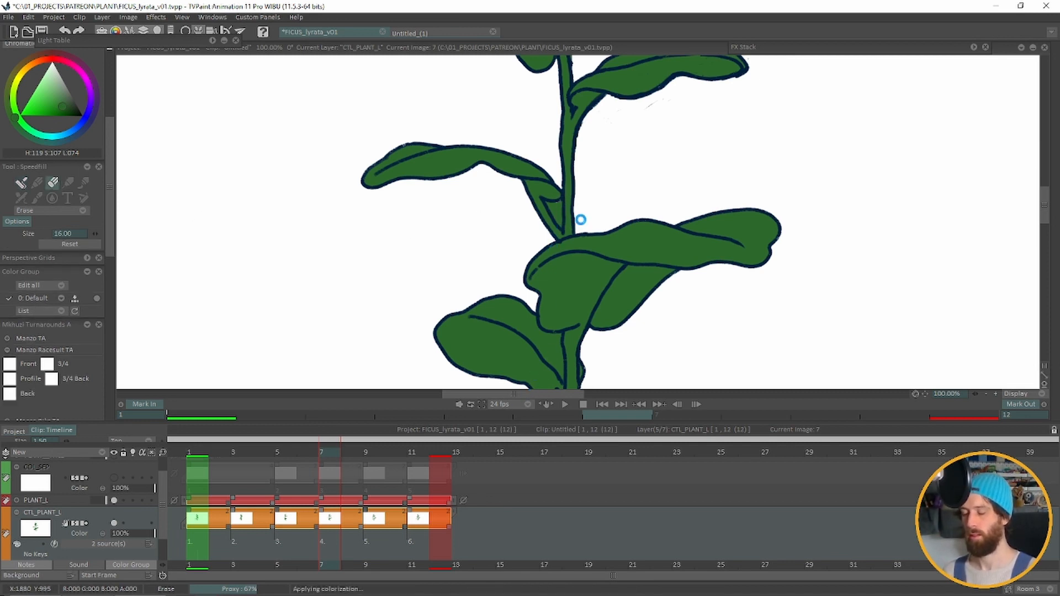
click(44, 544)
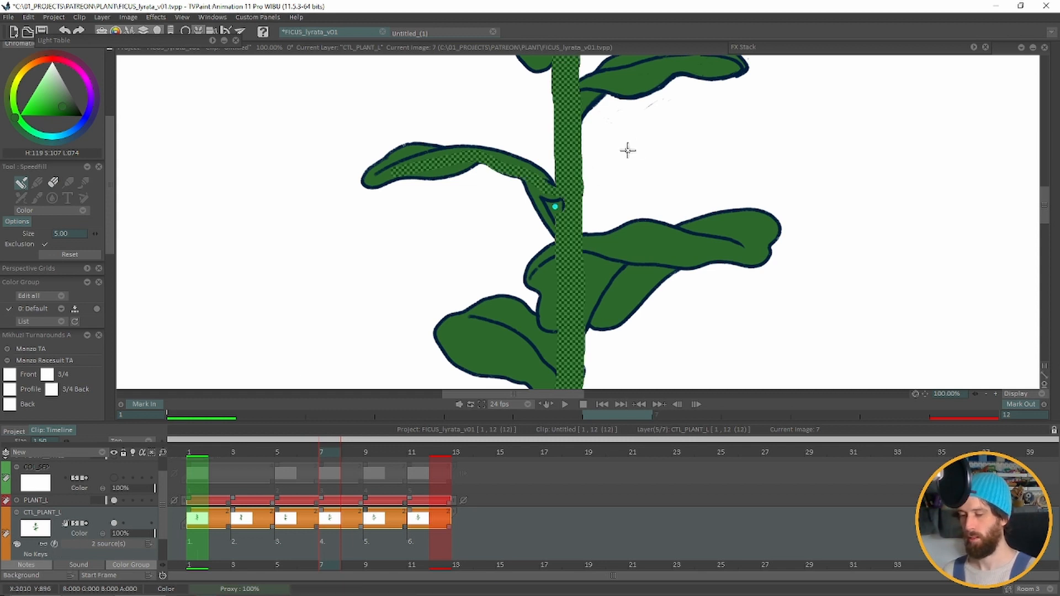
click(54, 183)
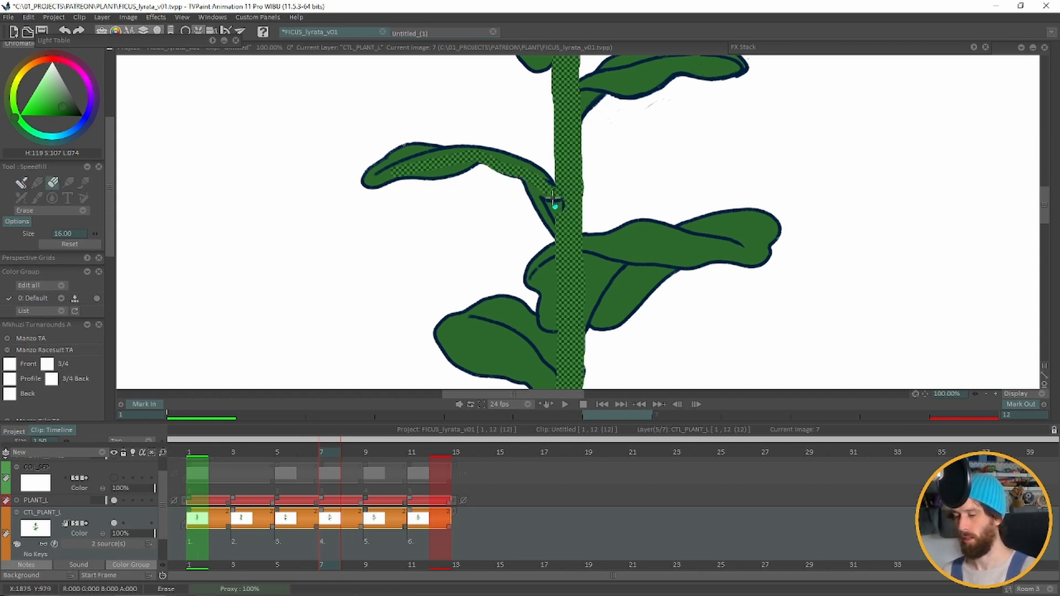
mouse_move(553, 200)
mouse_down()
mouse_move(559, 220)
mouse_move(545, 194)
mouse_move(559, 237)
mouse_up()
click(22, 183)
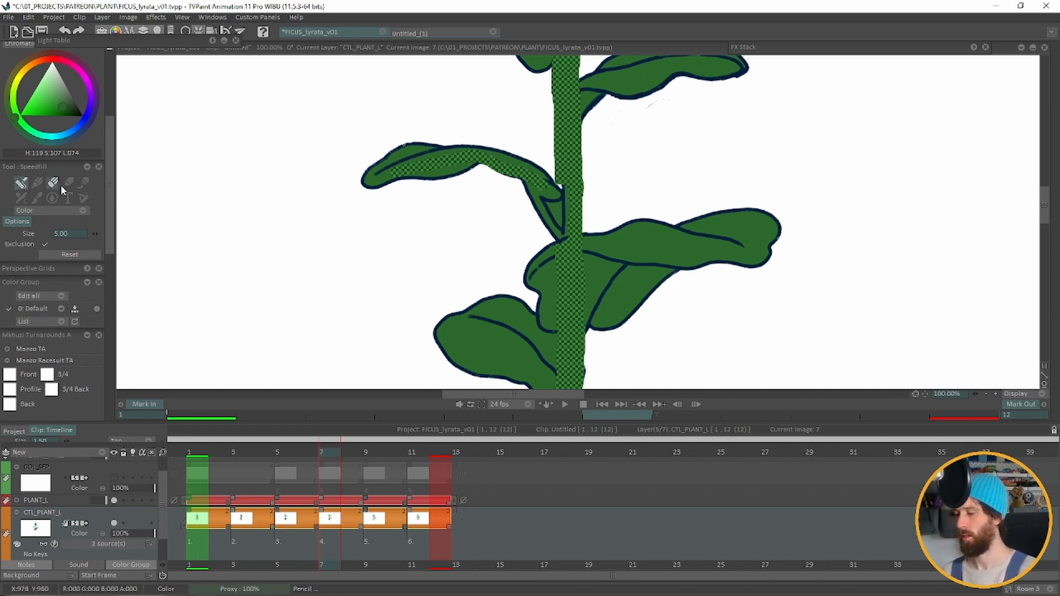
click(557, 204)
Step: Hide the squiggles on frame 9 and check the stem and lower leaves for wrongly filled gaps
click(367, 454)
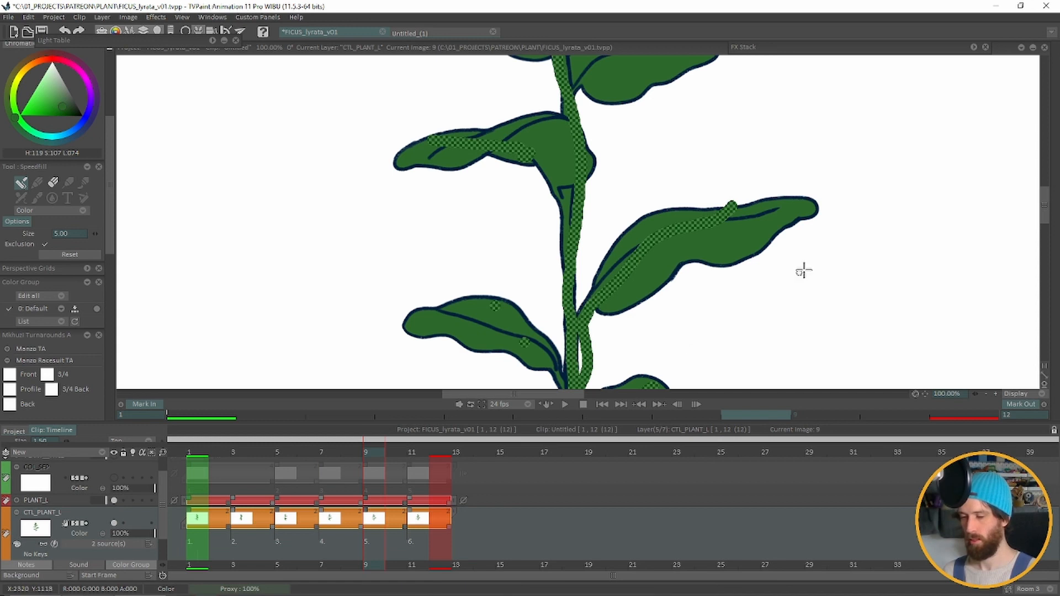
click(44, 544)
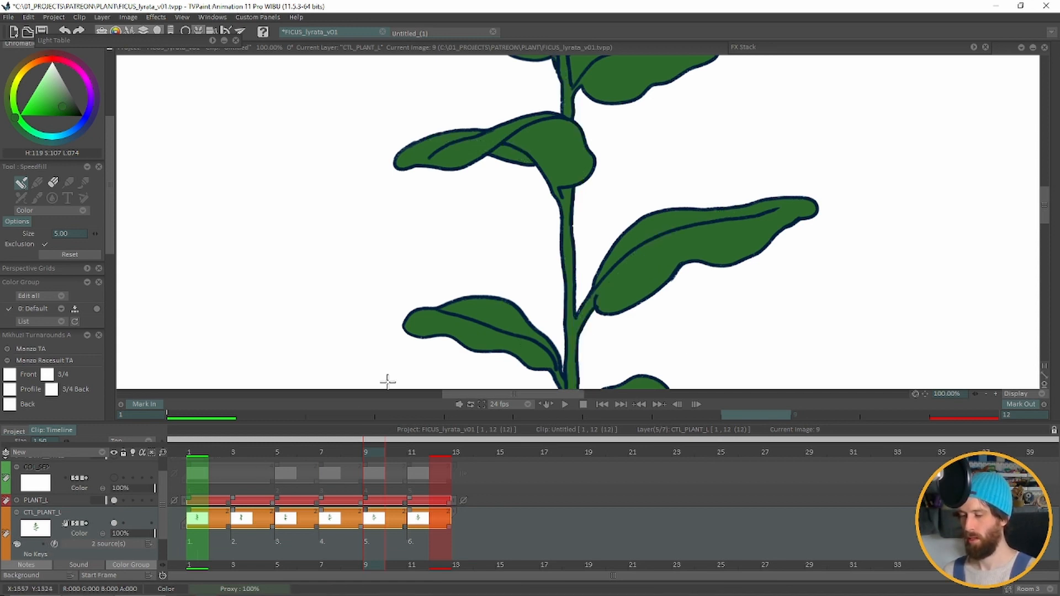
drag(1043, 207, 1050, 230)
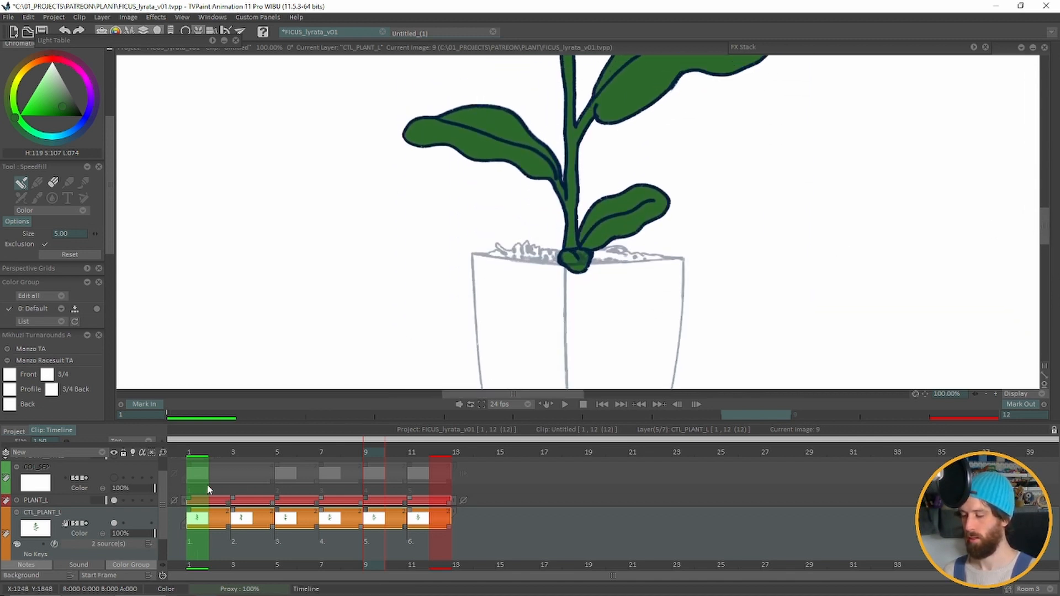
Step: On frame 11, exclude the wrongly filled gap between the lower leaf stalk and the stem
click(413, 451)
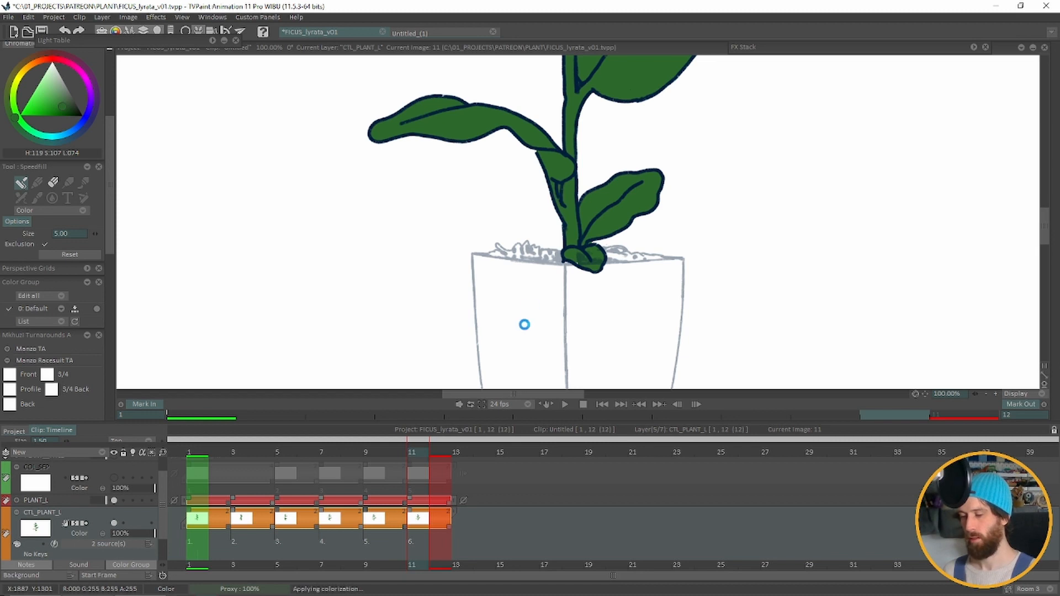
key(e)
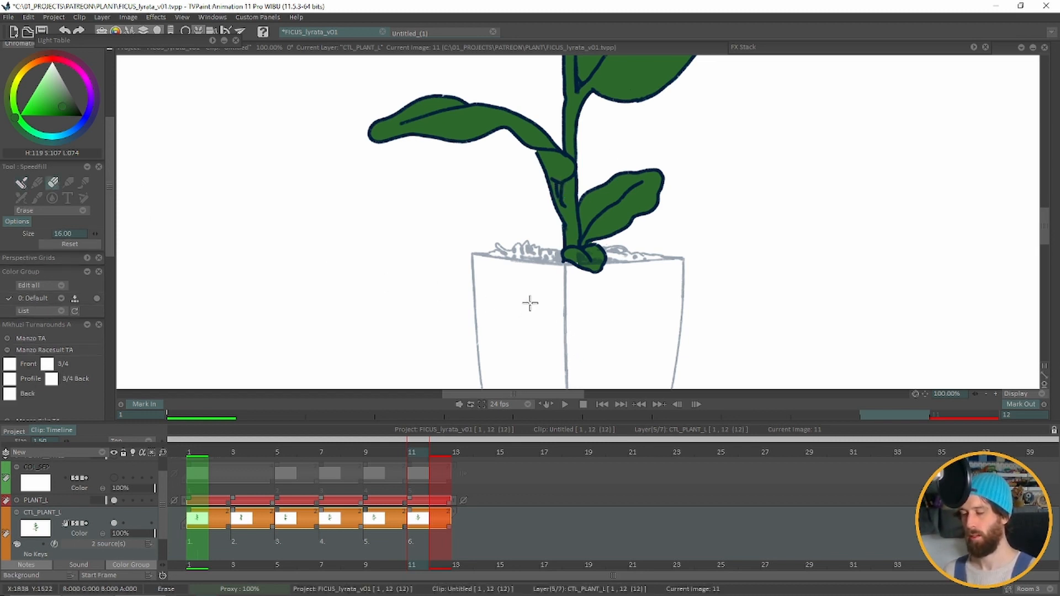
key(e)
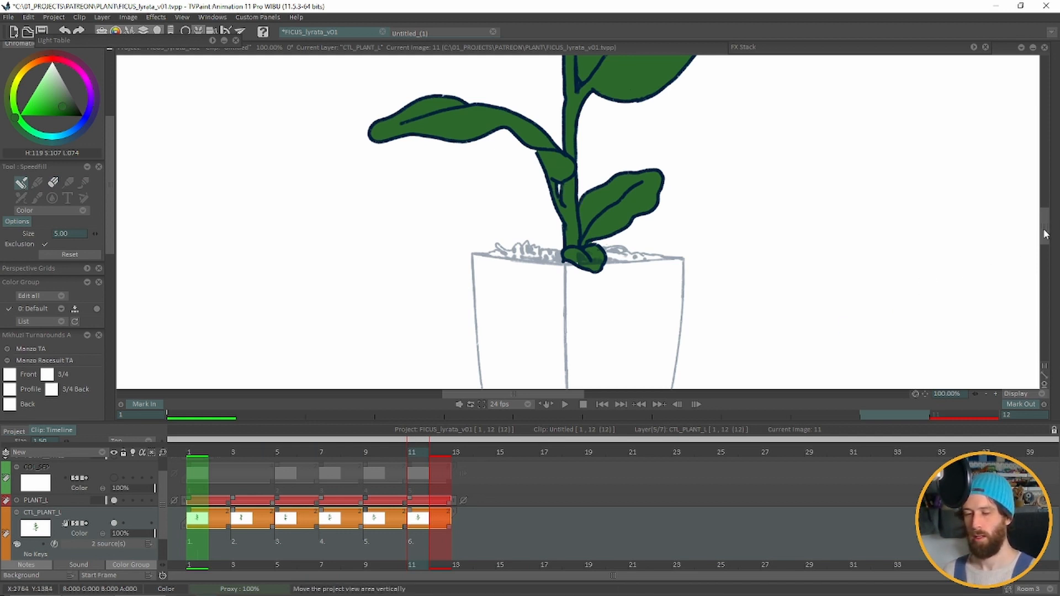
Step: Play the animation at 50% zoom to check the plant's coloured leaves and stem
drag(1043, 234, 1044, 216)
key(minus)
key(Return)
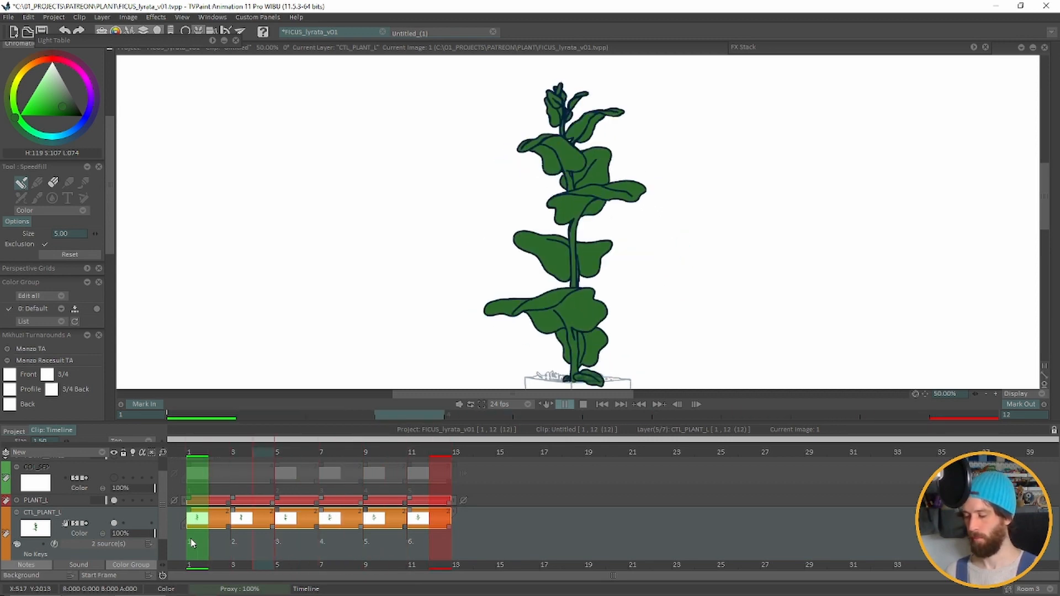
key(Return)
Step: Add a Color & Texture layer for the PLANT_POT layer
scroll(191, 543, up, 1)
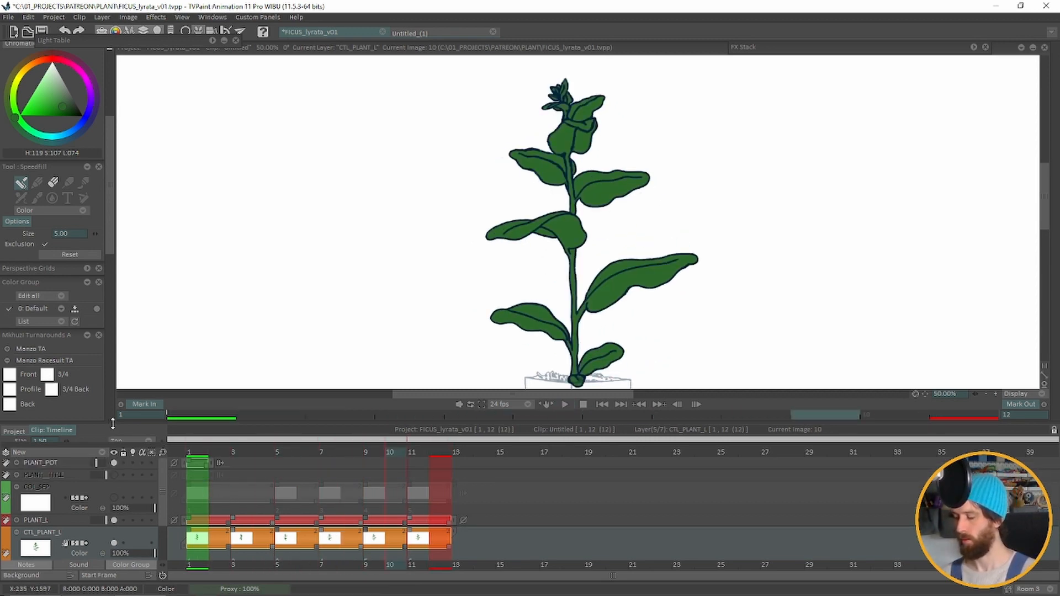
click(119, 459)
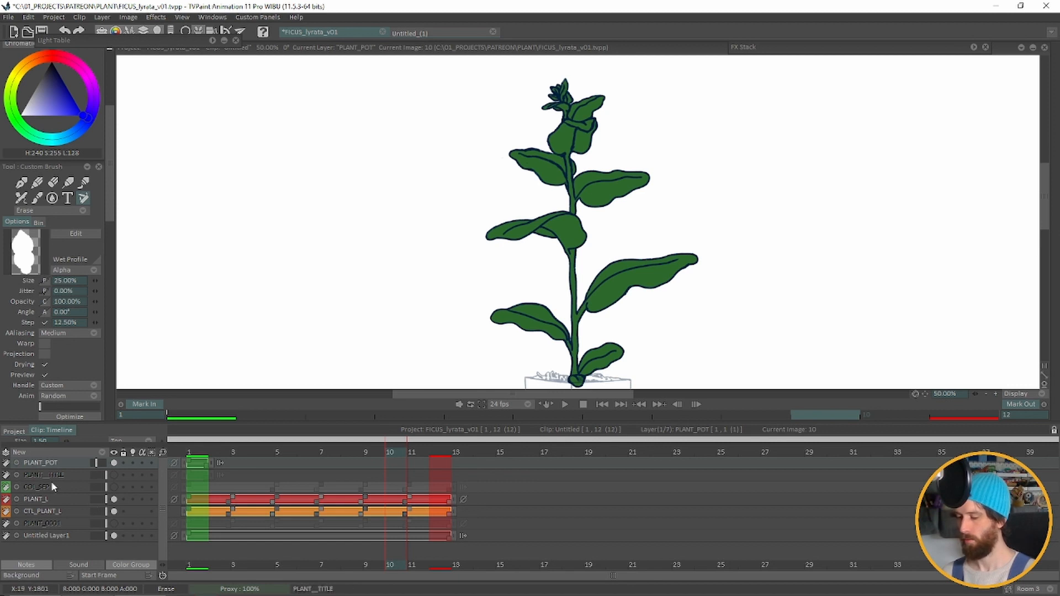
click(78, 452)
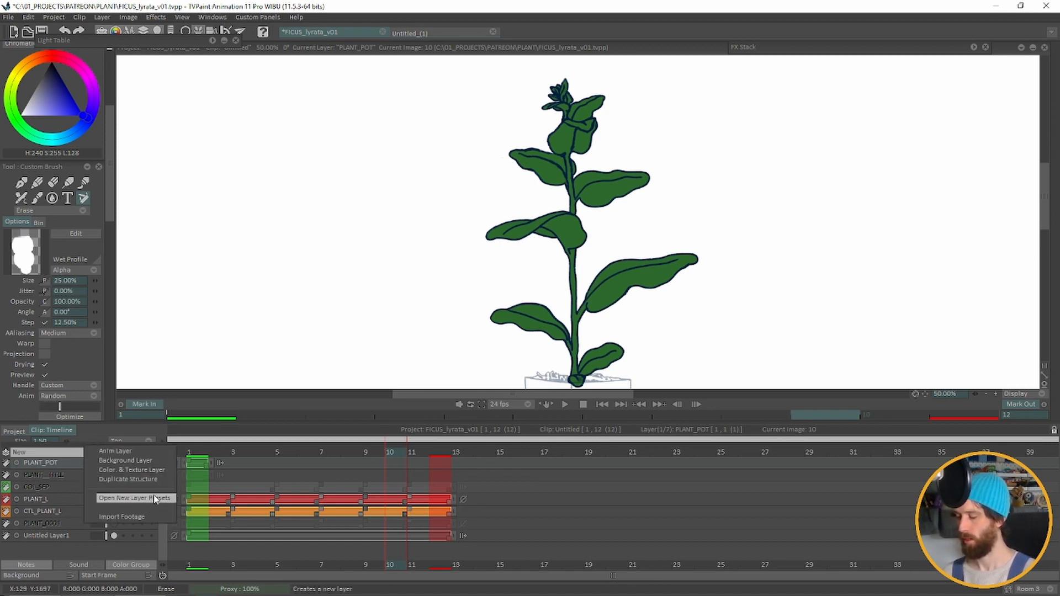
click(151, 470)
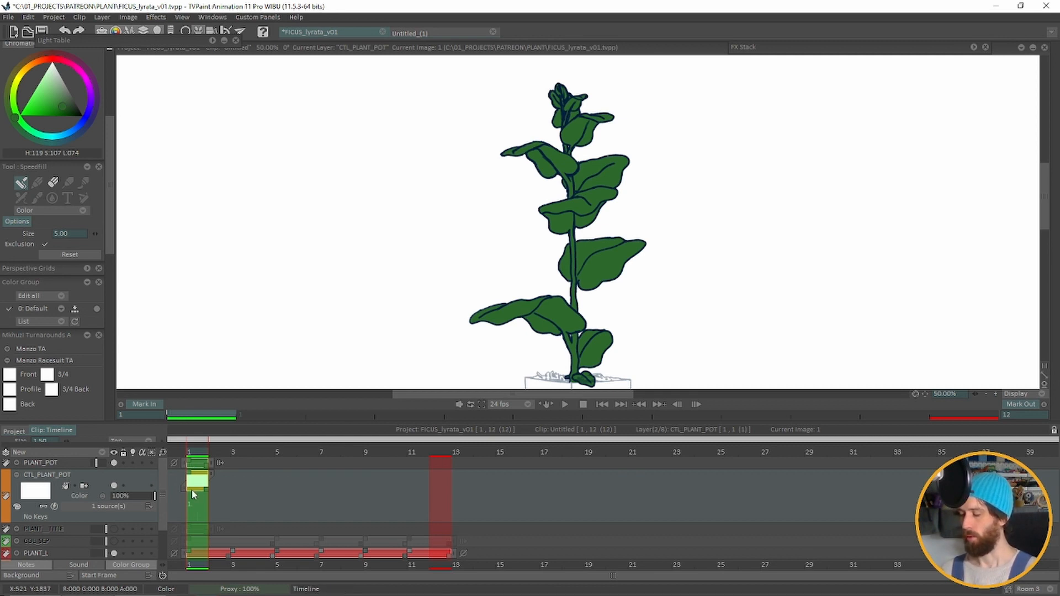
Step: Fill the pot's left face with dark ochre (H47 S177 L78) and its right face with lighter yellow (H47 S186 L138)
drag(1042, 219, 1041, 248)
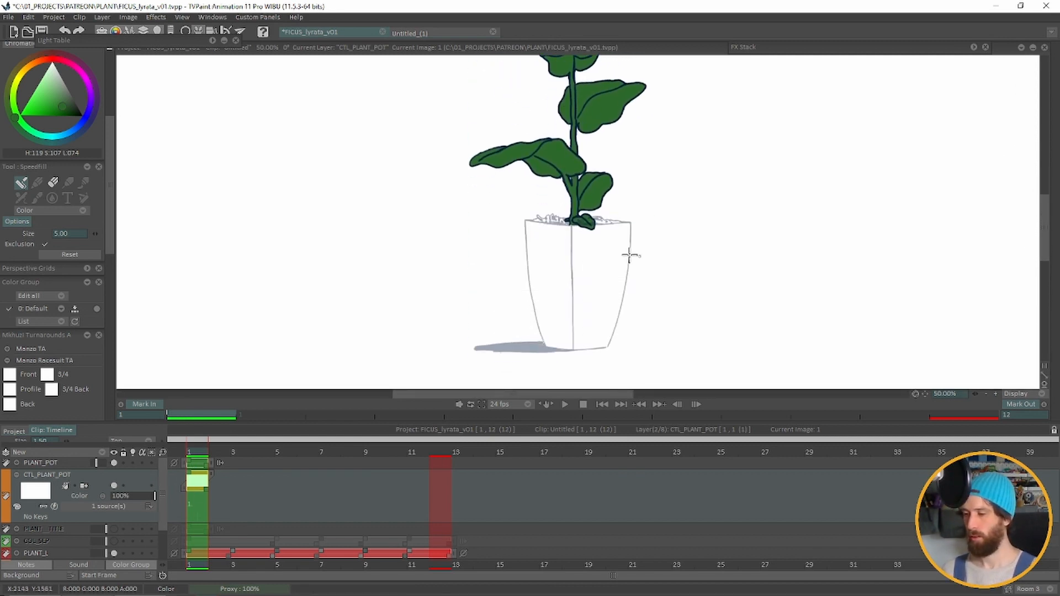
click(57, 105)
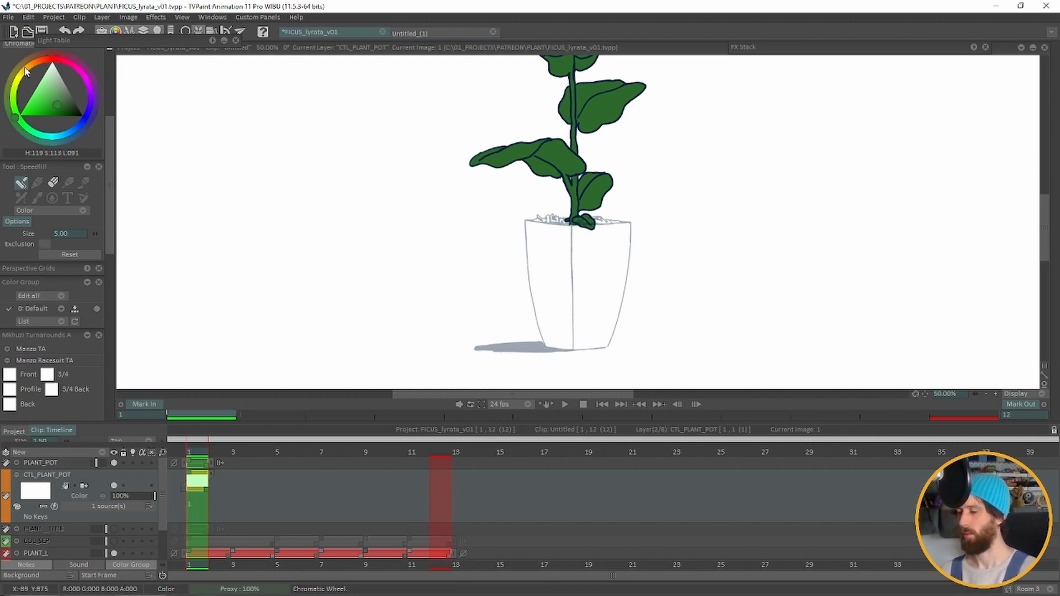
click(25, 69)
click(44, 101)
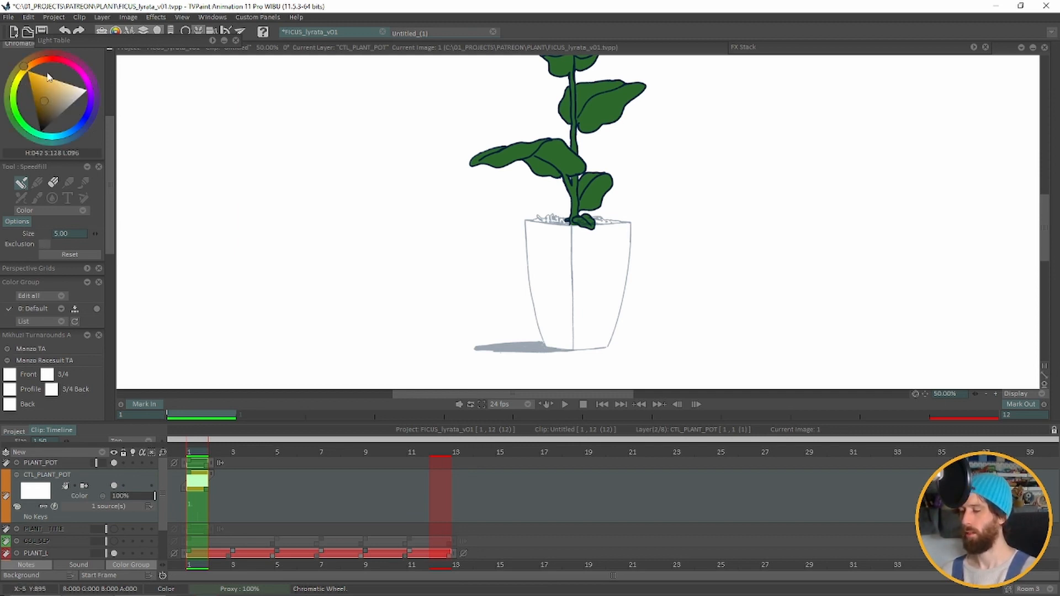
click(21, 76)
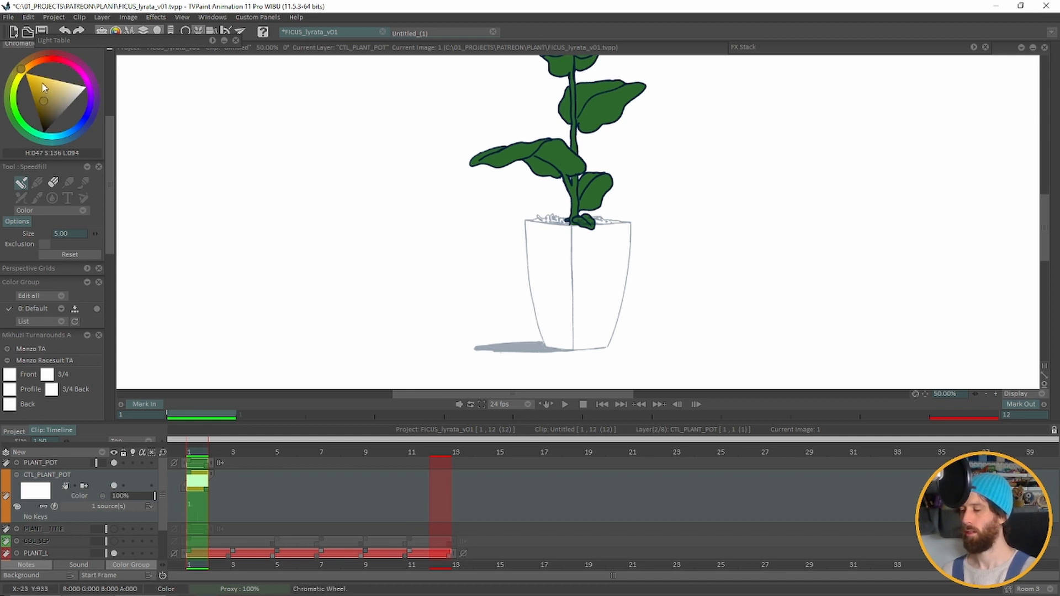
click(42, 86)
click(40, 91)
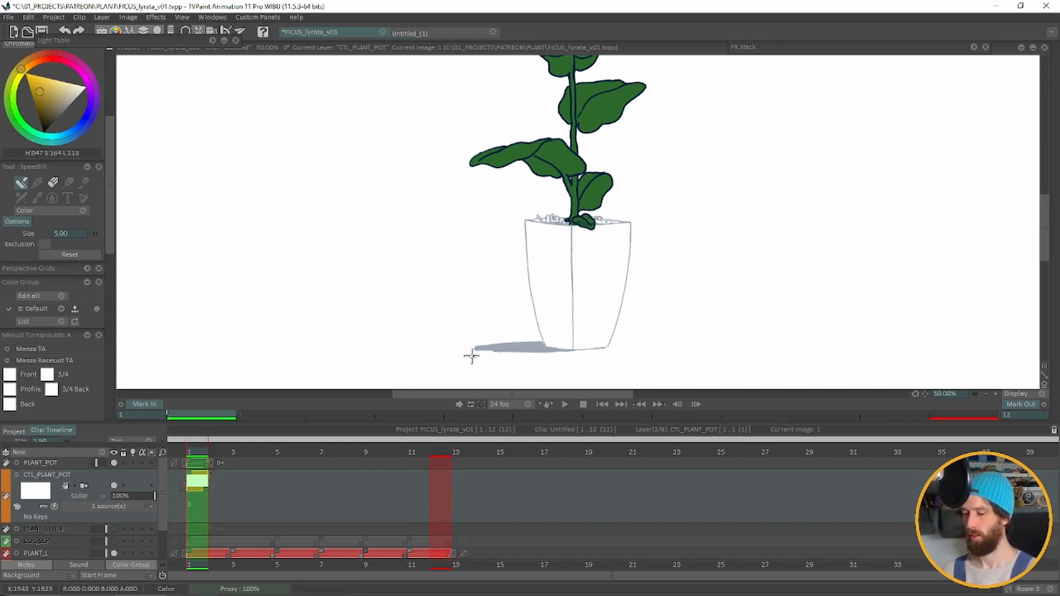
click(40, 102)
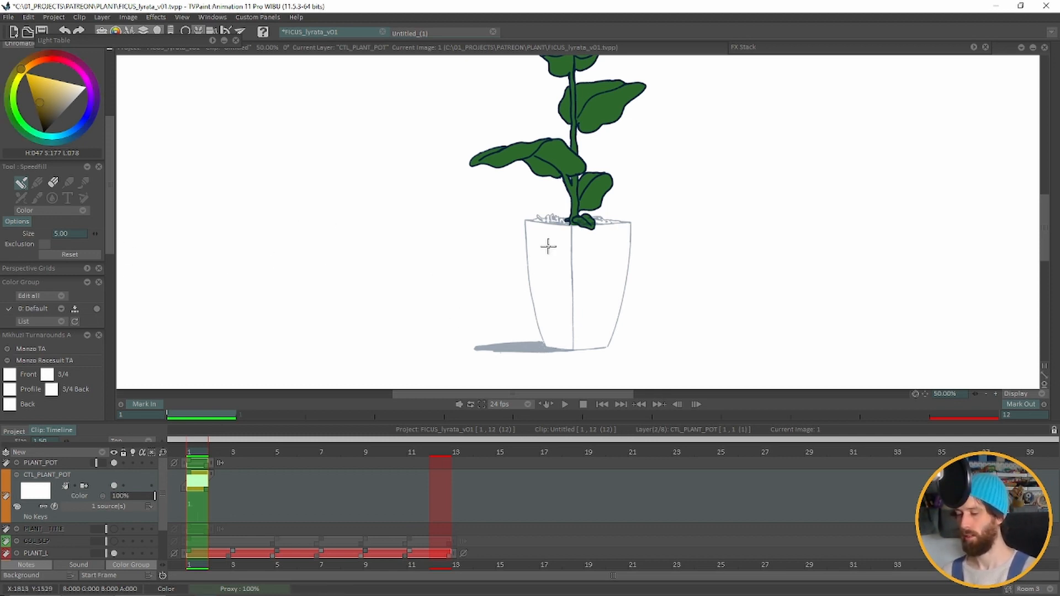
drag(551, 243, 563, 332)
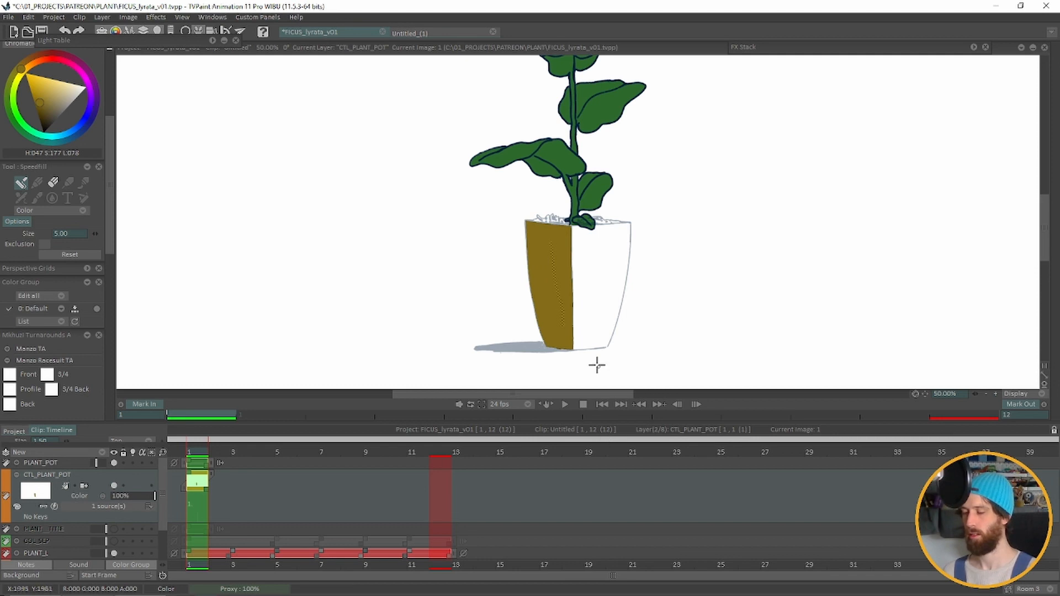
click(39, 83)
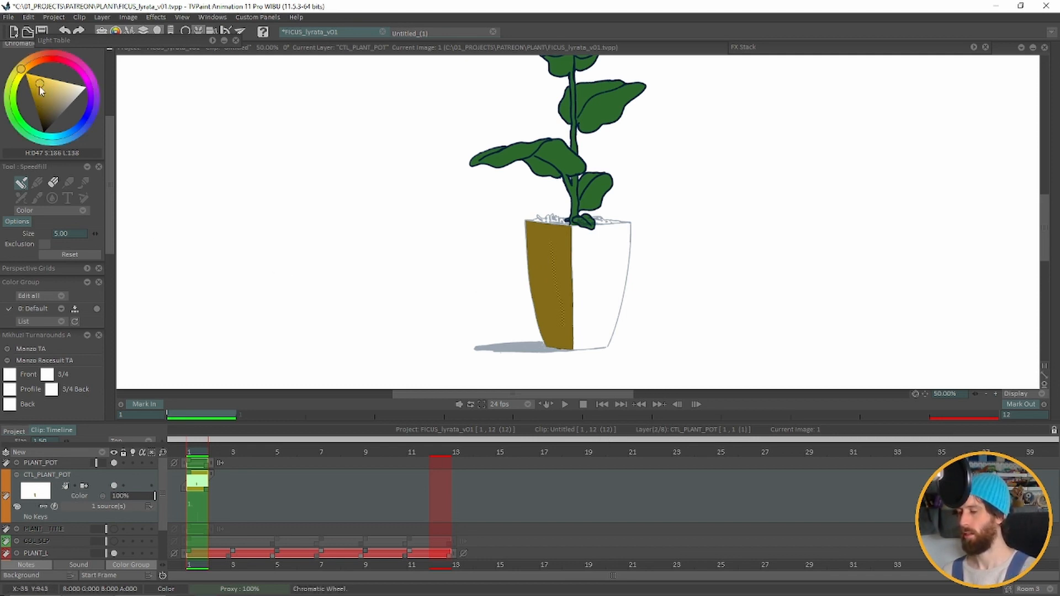
drag(600, 249, 596, 349)
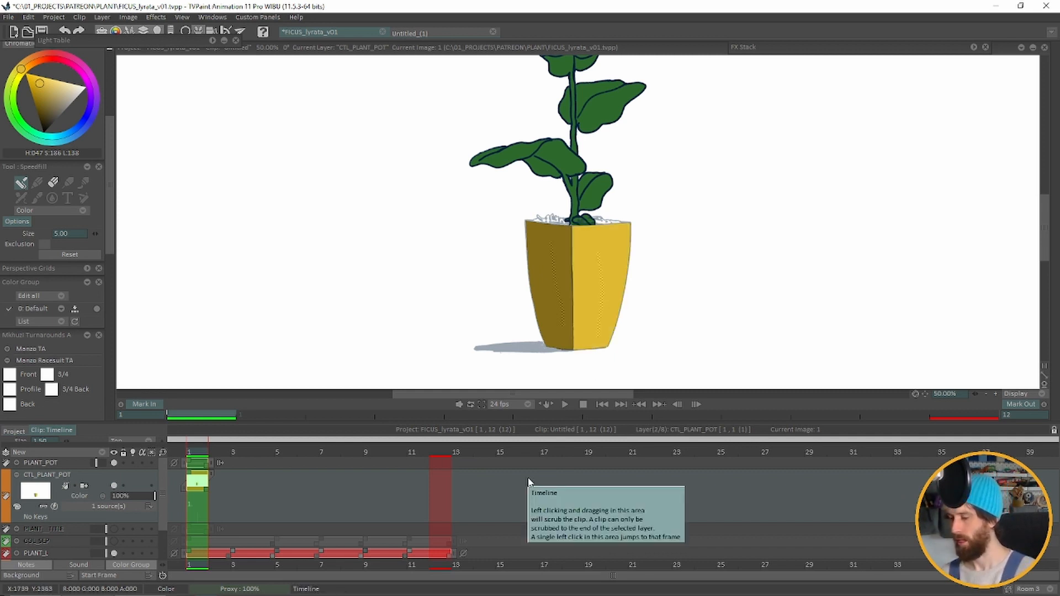
Step: Fill the soil along the top of the pot with brown (H24 S156 L80)
click(46, 58)
click(44, 94)
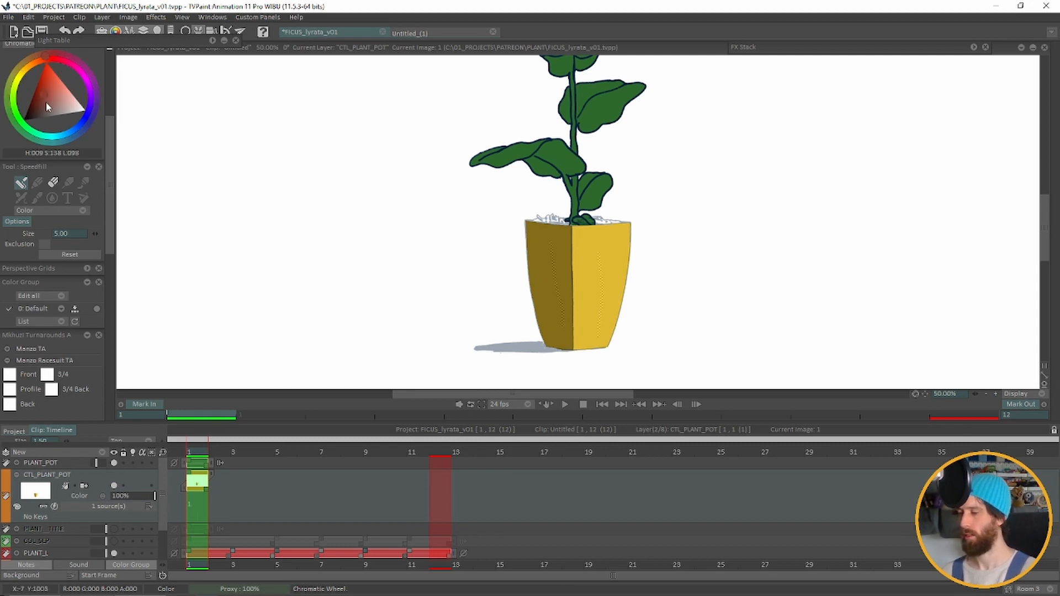
click(38, 58)
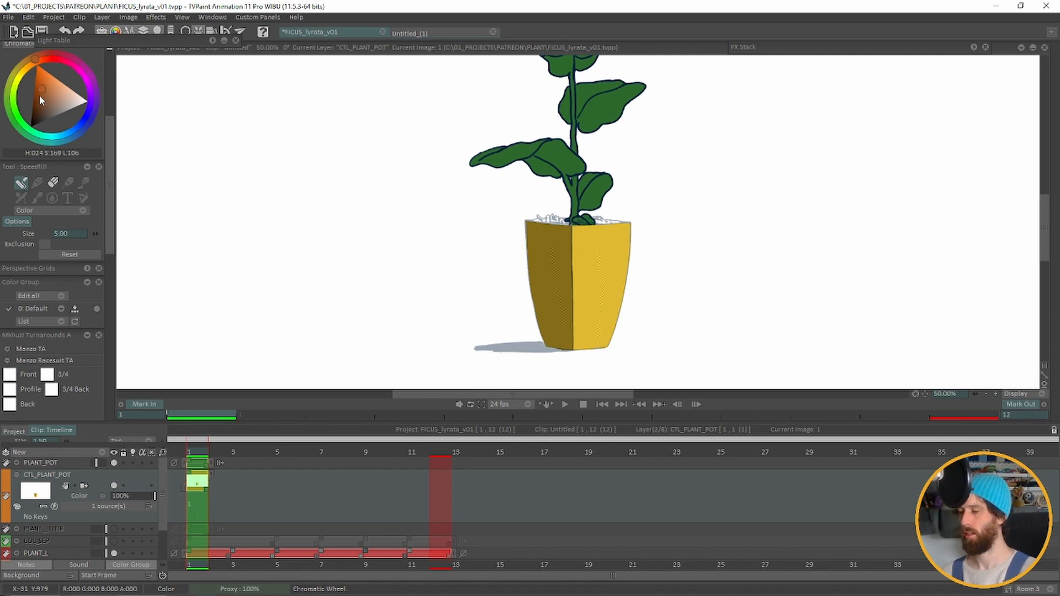
drag(38, 97, 45, 101)
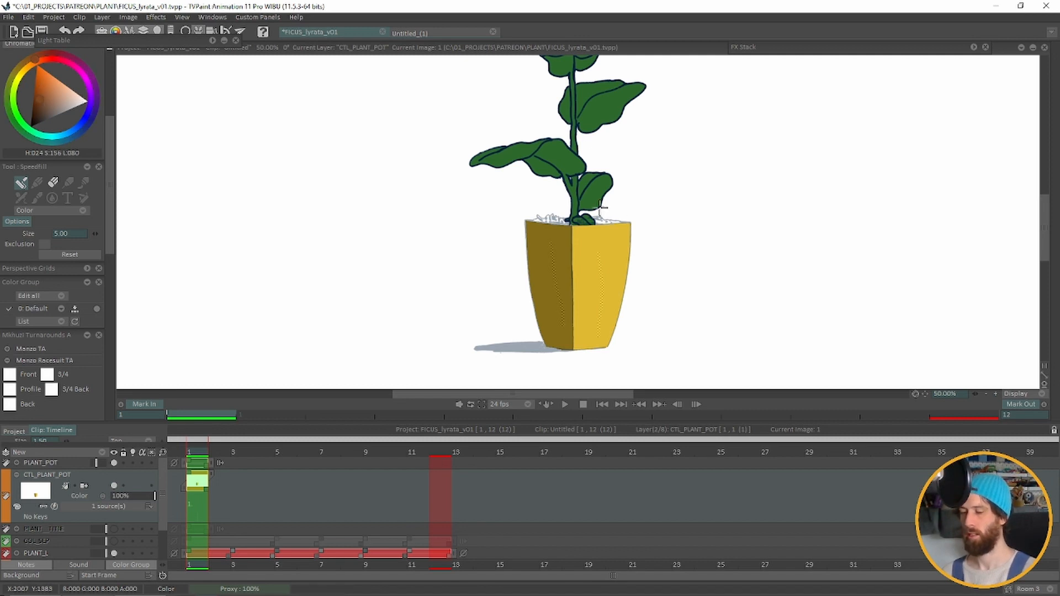
drag(547, 220, 615, 219)
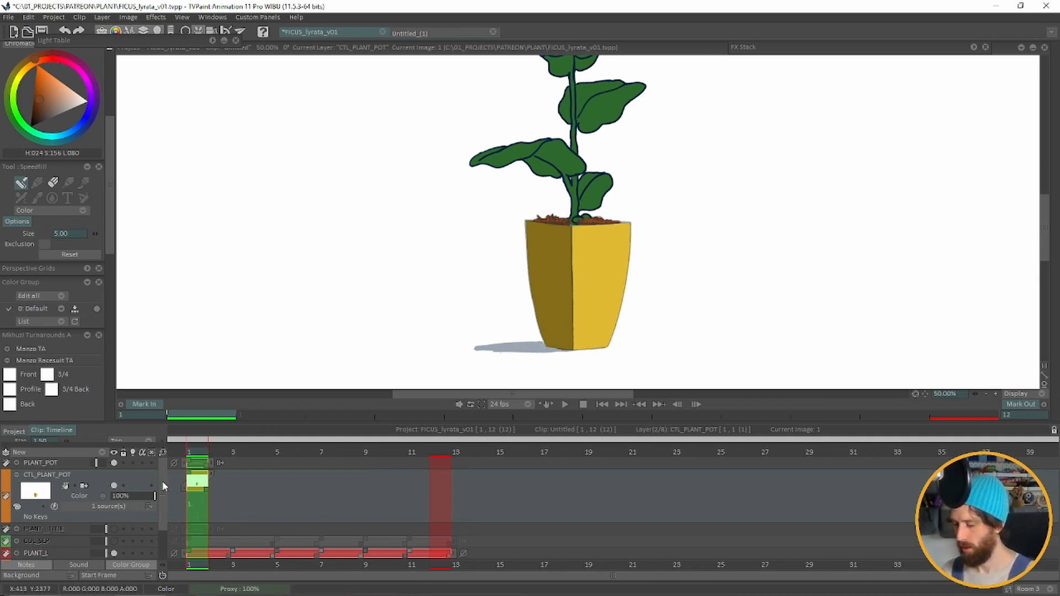
Step: Set the PLANT_POT layer to full opacity and move the PLANT_L and CTL_PLANT_L layers above the pot layers
click(97, 463)
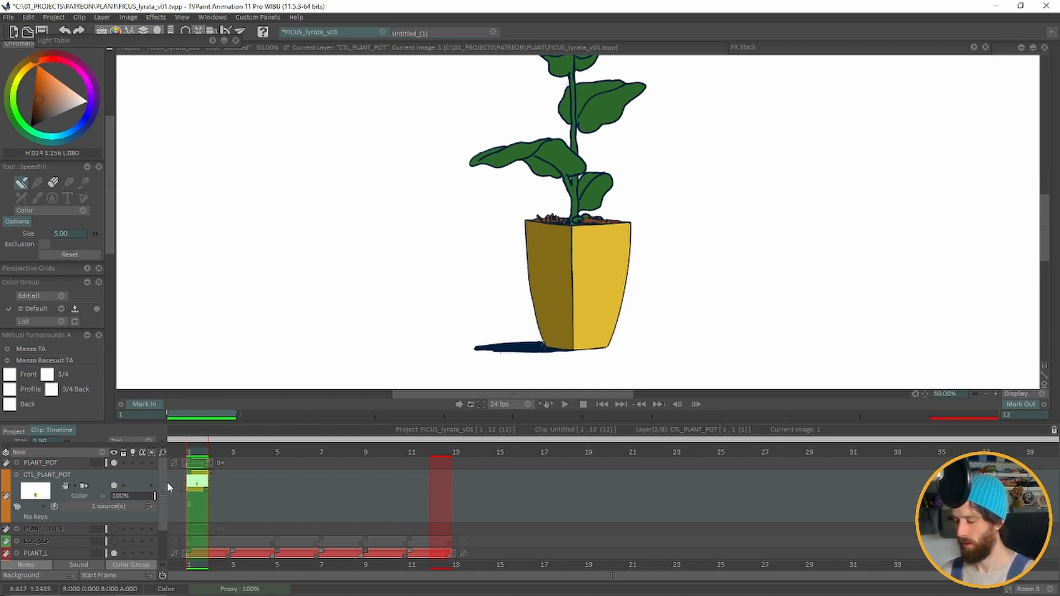
scroll(164, 514, down, 3)
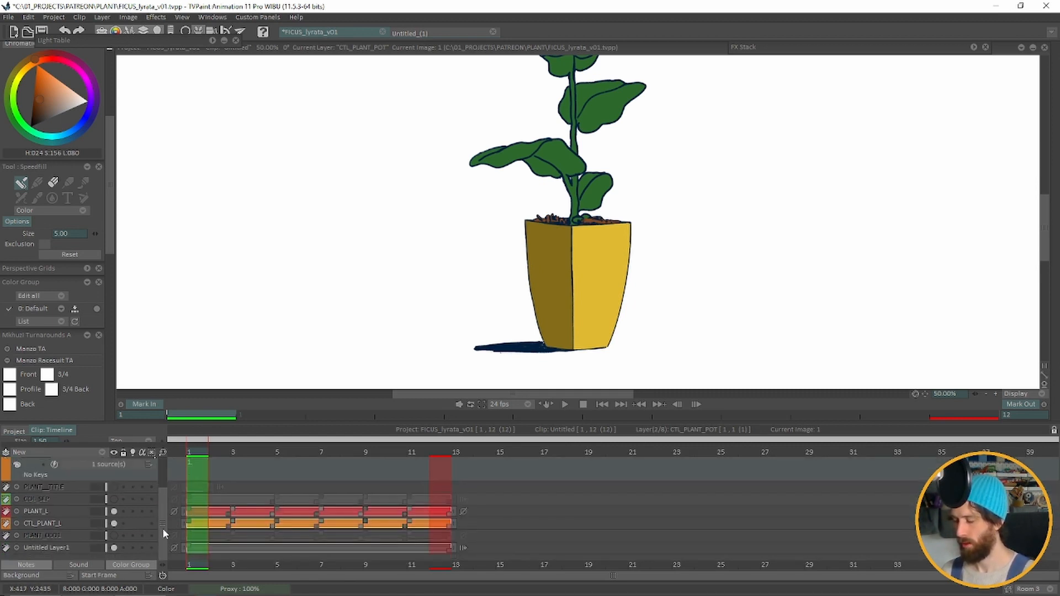
click(72, 512)
shift+click(57, 522)
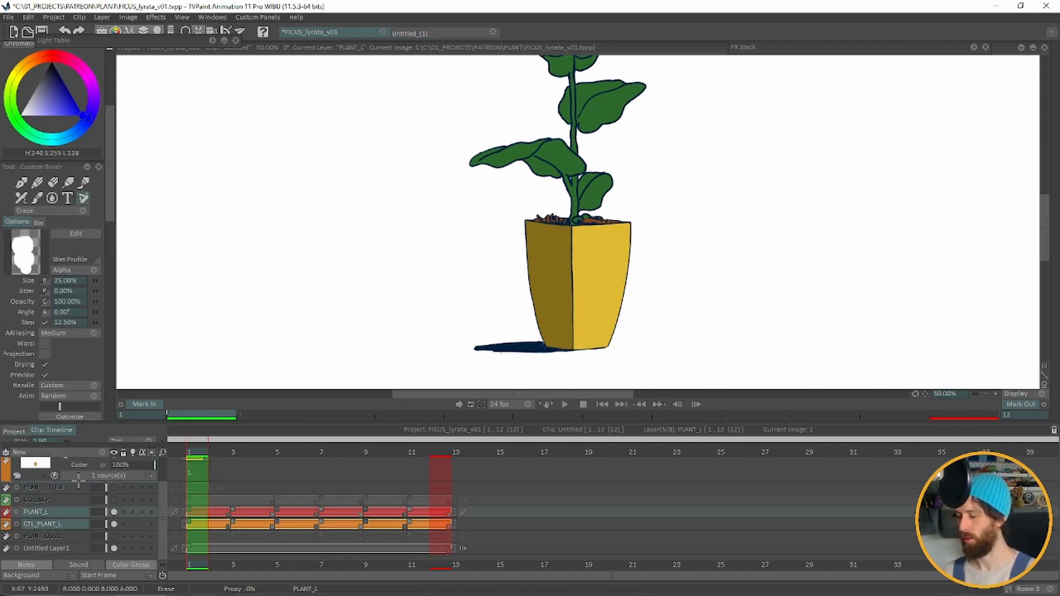
drag(78, 478, 82, 455)
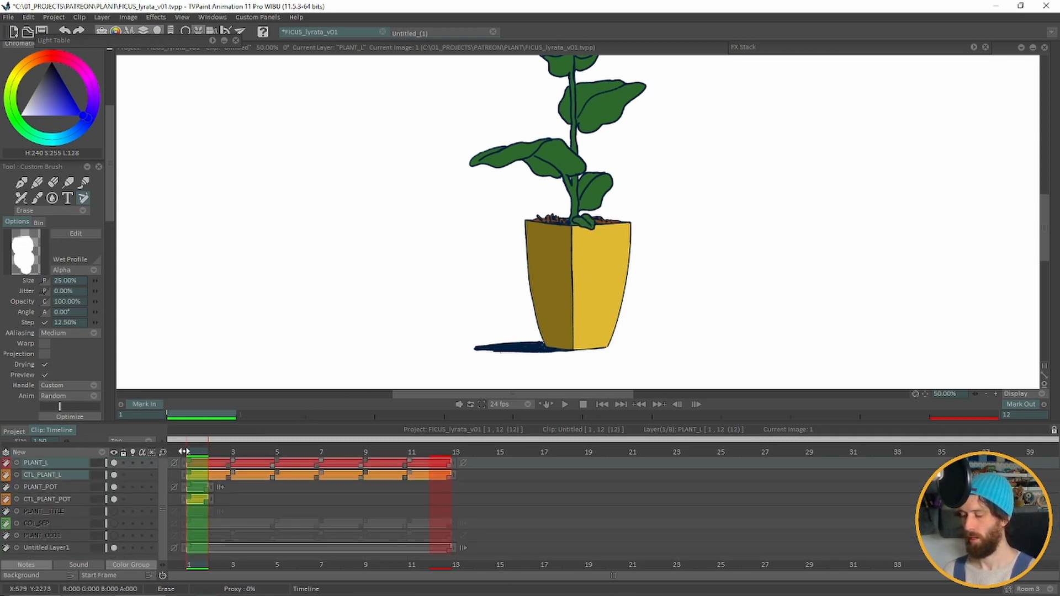
Step: Play the animation with the reordered layers and assign the PLANT_POT layer to color group A
key(Return)
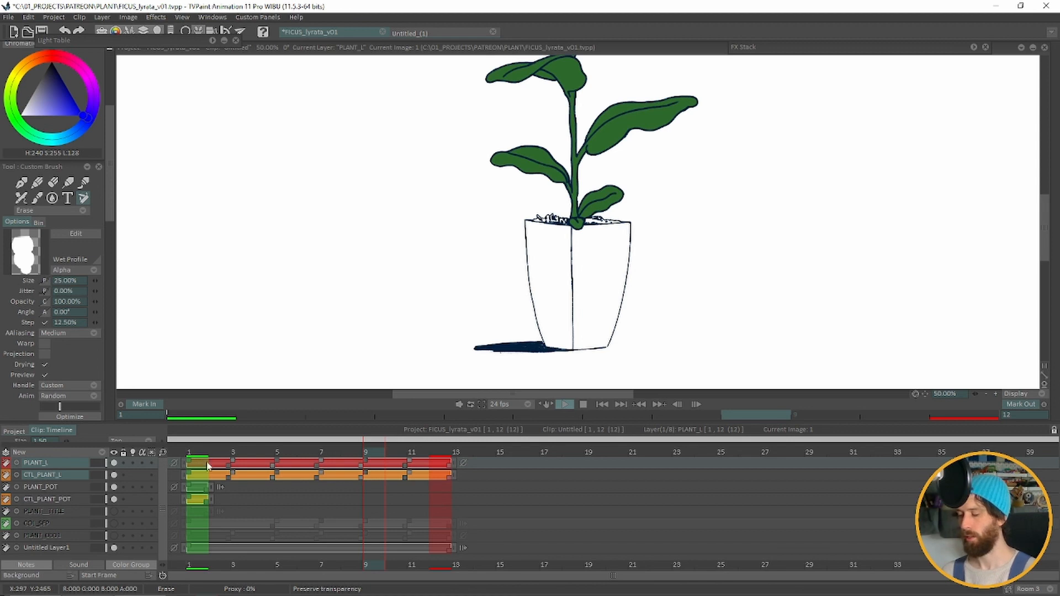
click(90, 499)
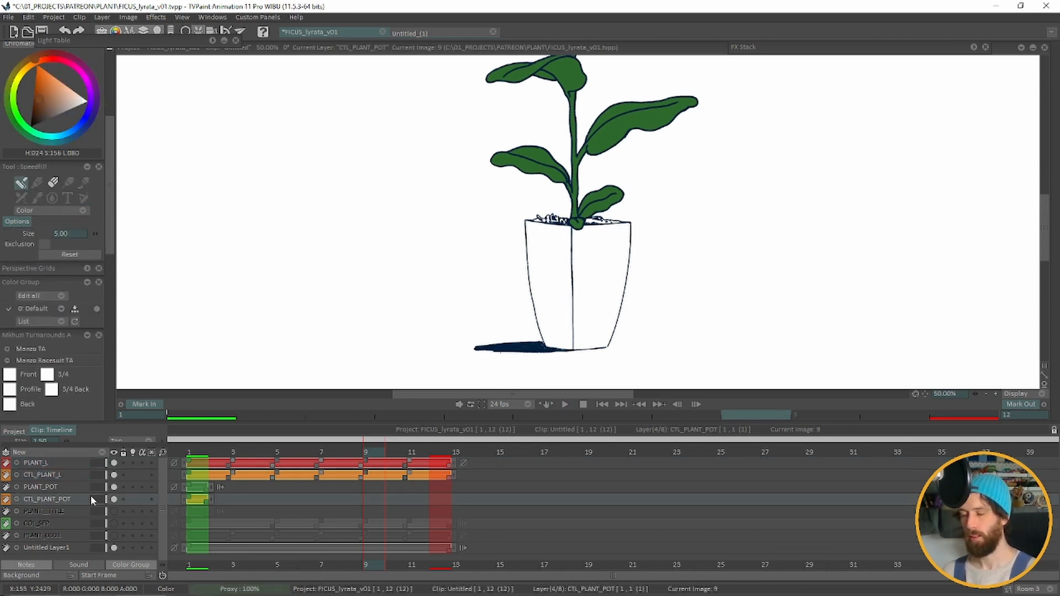
click(7, 486)
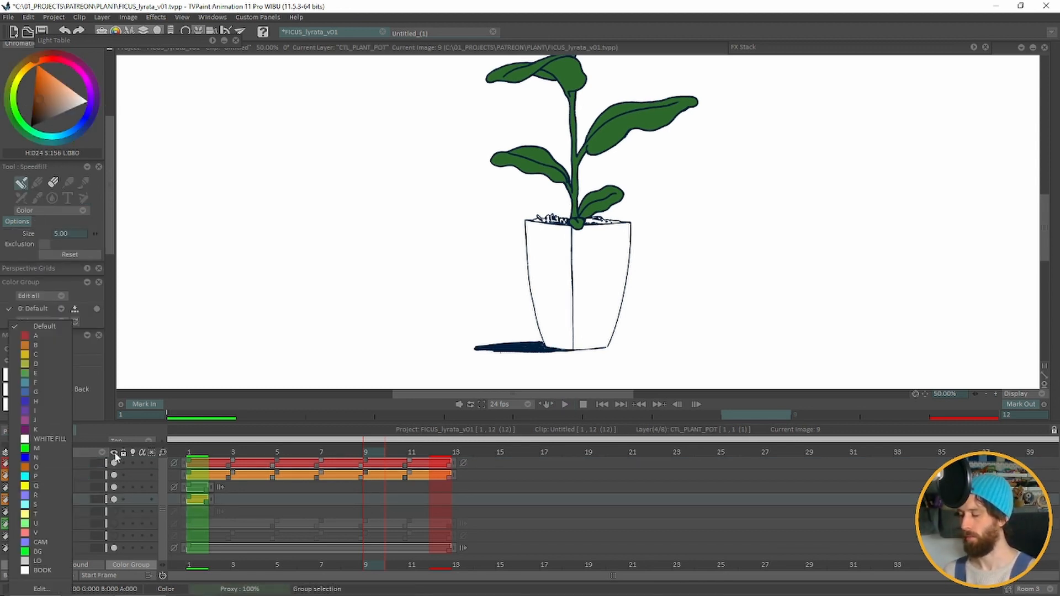
click(54, 337)
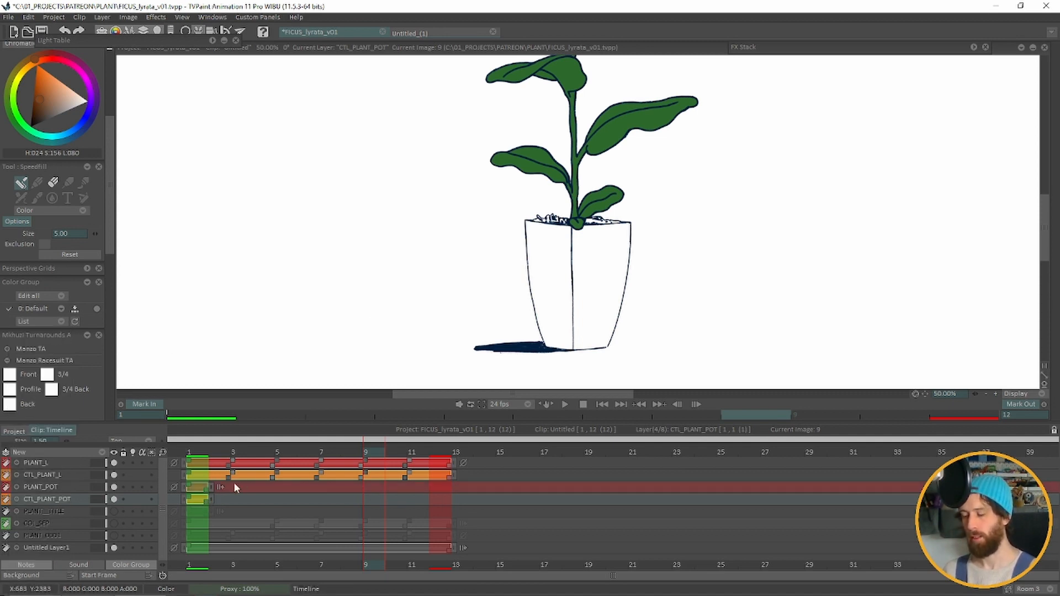
Step: Rename CTL_PLANT_L to CTL_PLANT_C, PLANT_POT to POT_L, and CTL_PLANT_POT to CTL_POT_C
mouse_move(205, 501)
mouse_down()
mouse_move(457, 504)
mouse_move(202, 507)
mouse_up()
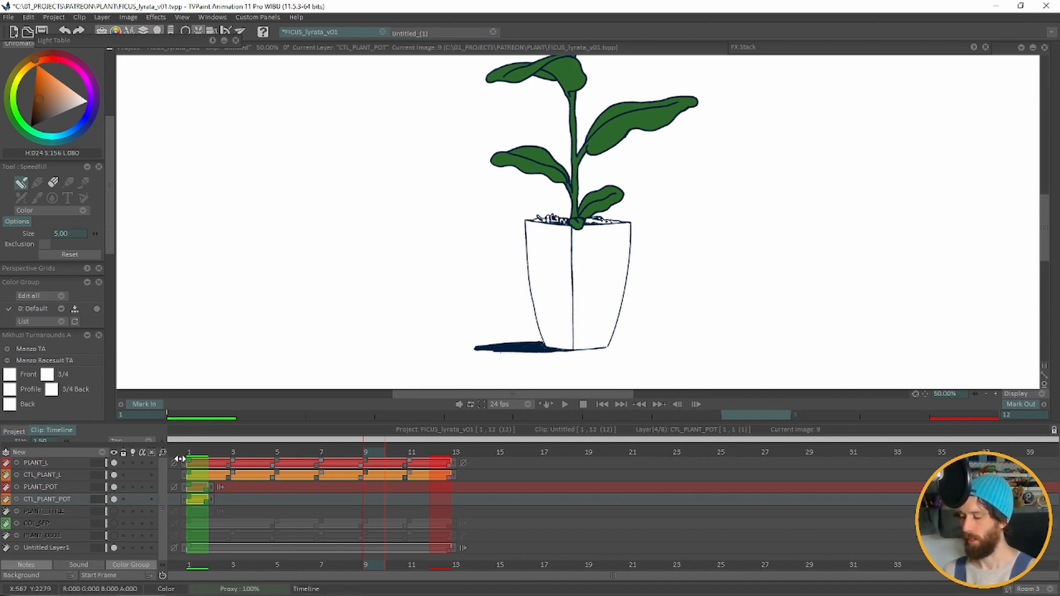
click(198, 453)
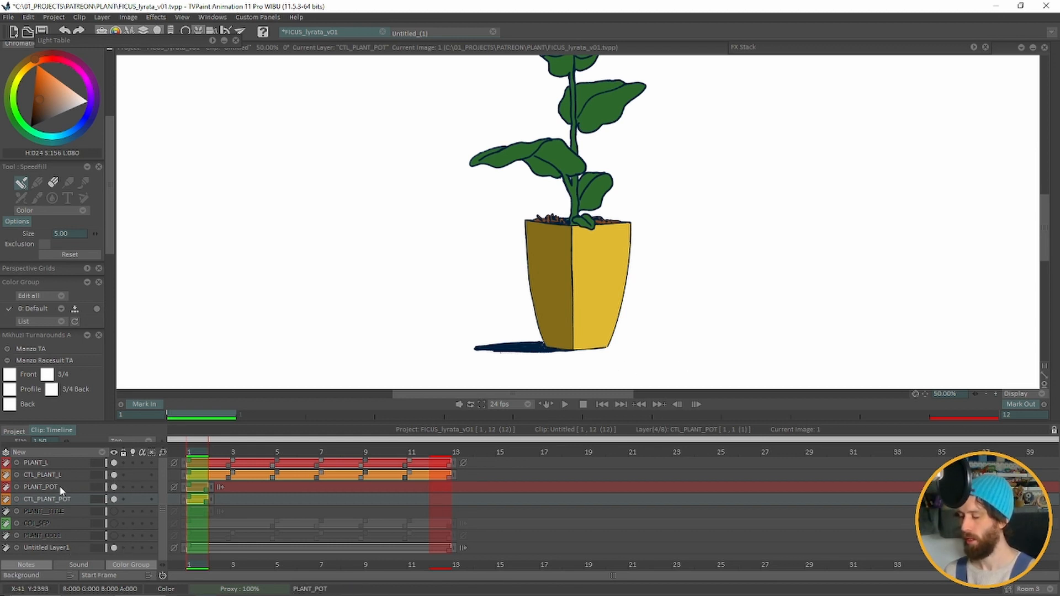
click(67, 474)
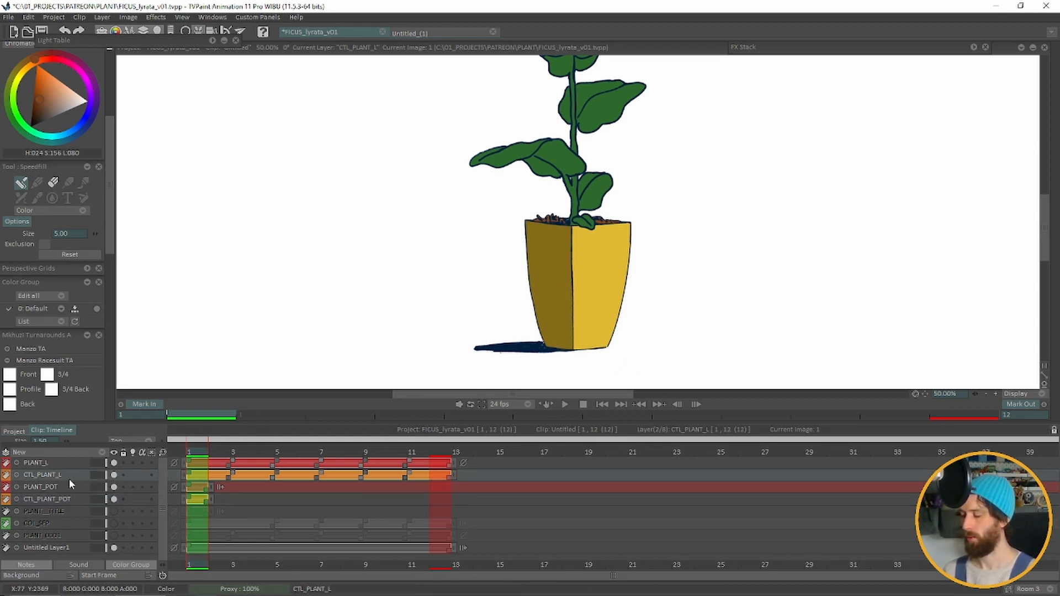
drag(67, 474, 71, 481)
key(Right)
key(BackSpace)
text(C)
key(Return)
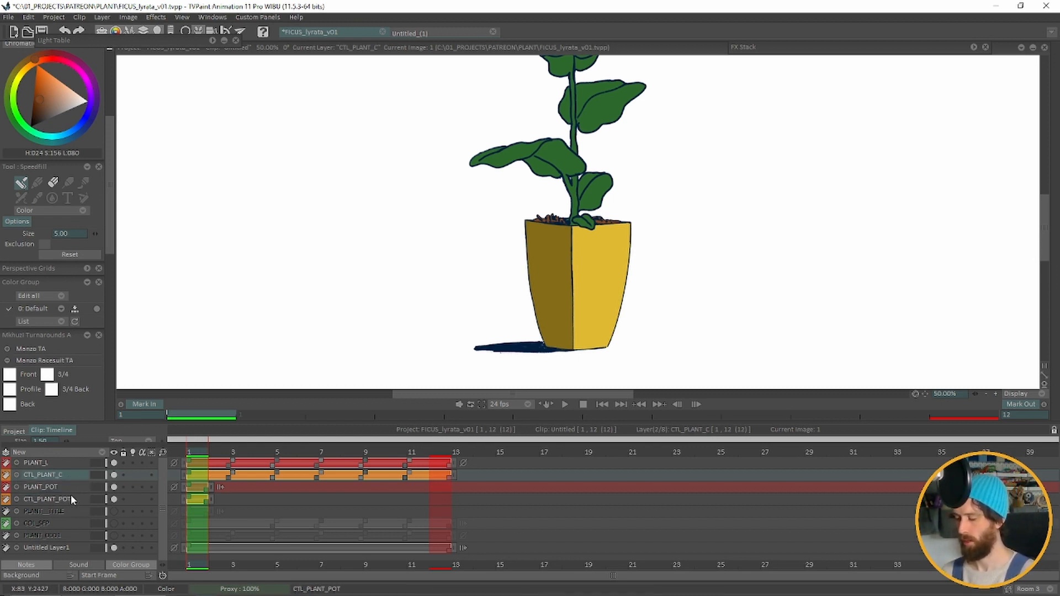
drag(70, 496, 81, 511)
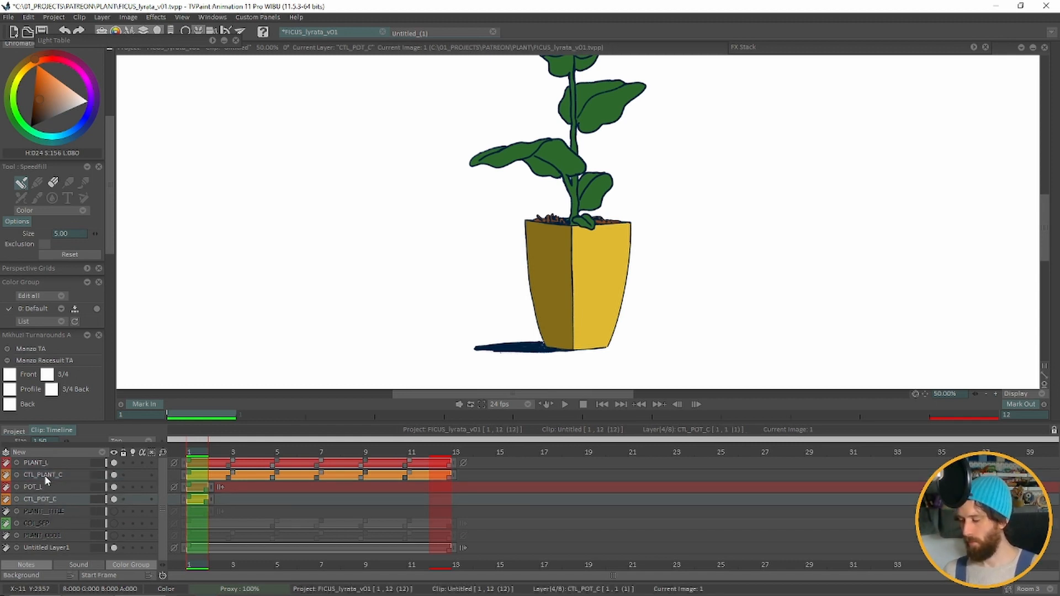
Step: Select the CTL_PLANT_C layer and set the clip's Mark Out to frame 145
click(45, 475)
click(448, 450)
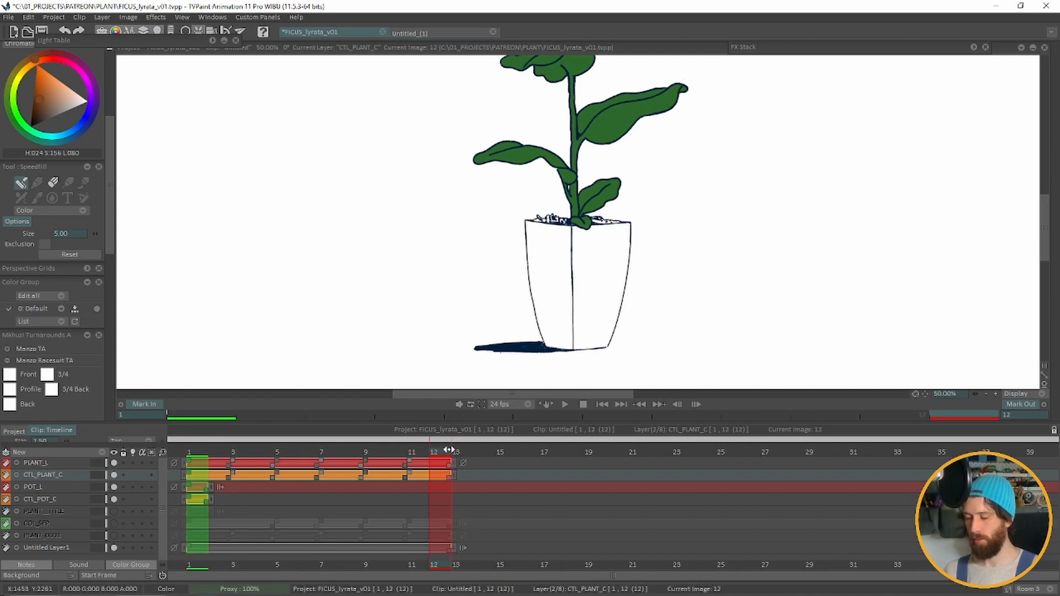
drag(448, 450, 1037, 452)
click(1014, 416)
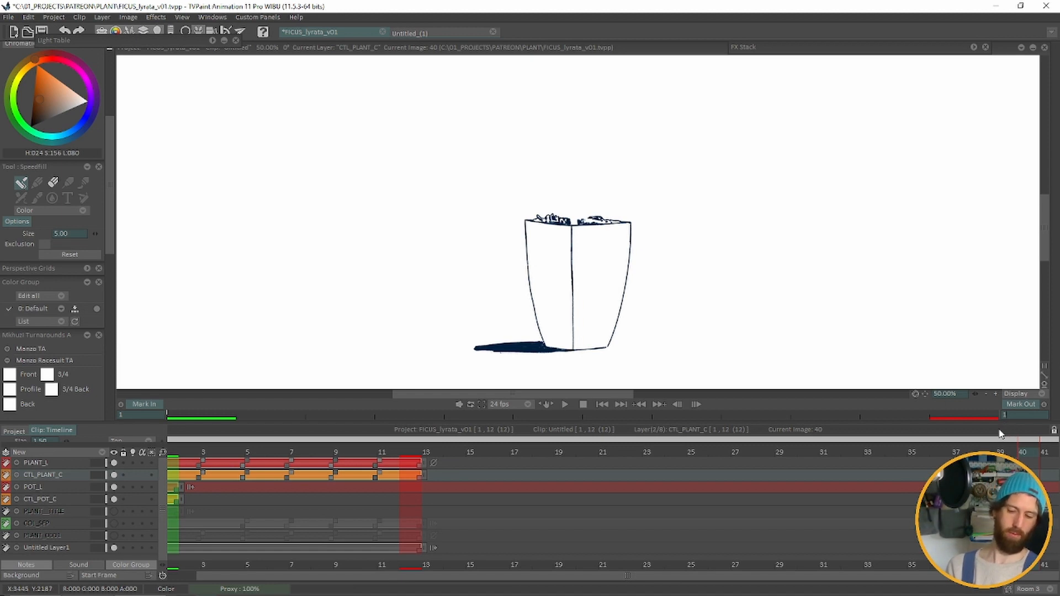
text(145)
key(Return)
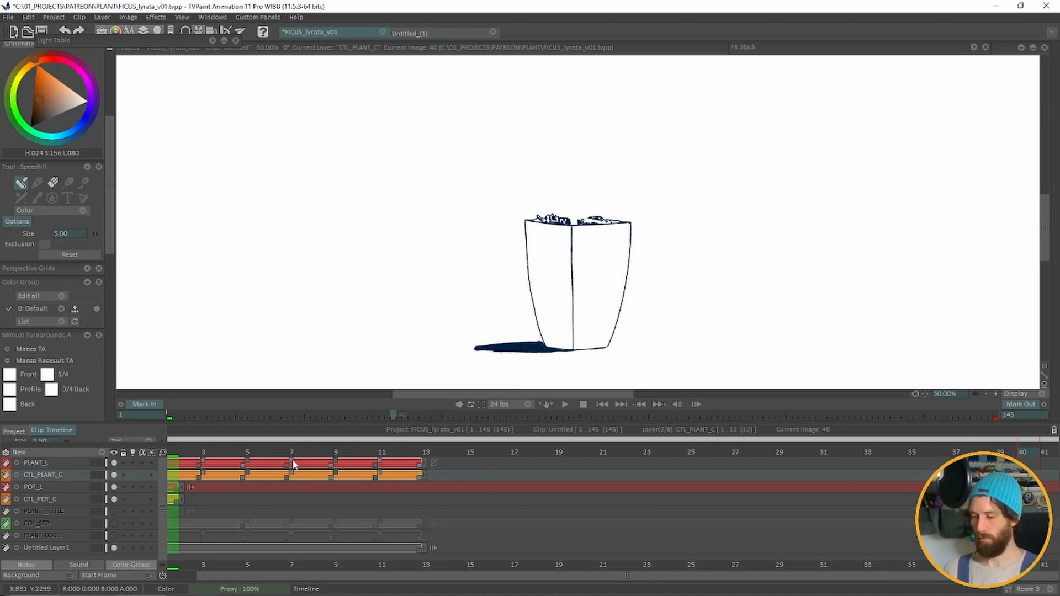
Step: Set the PLANT_L layer to Loop after its last frame and play the extended clip from the first frame
click(433, 464)
click(455, 473)
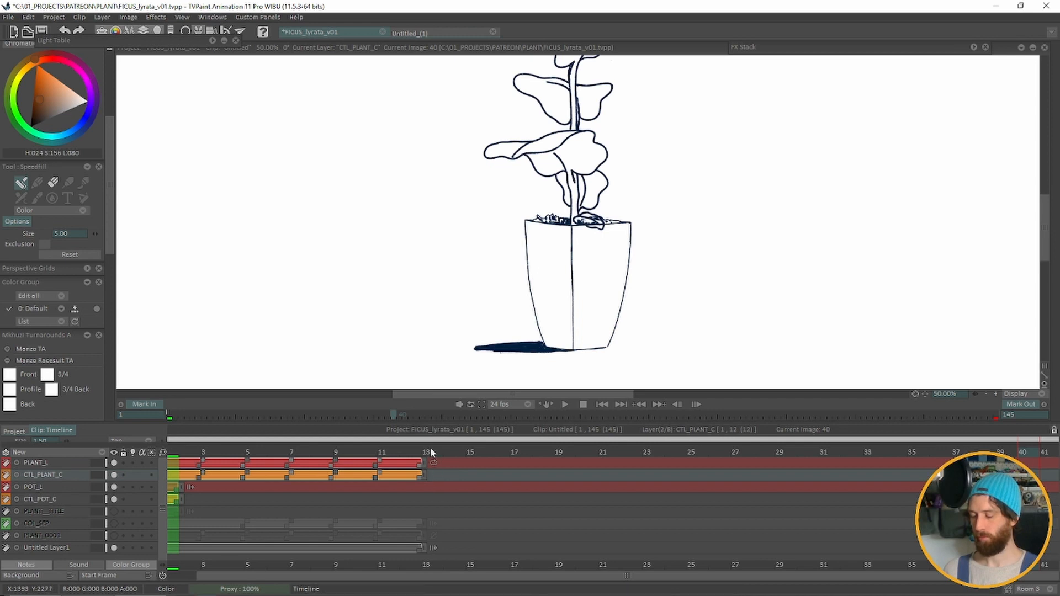
drag(429, 450, 130, 487)
key(Return)
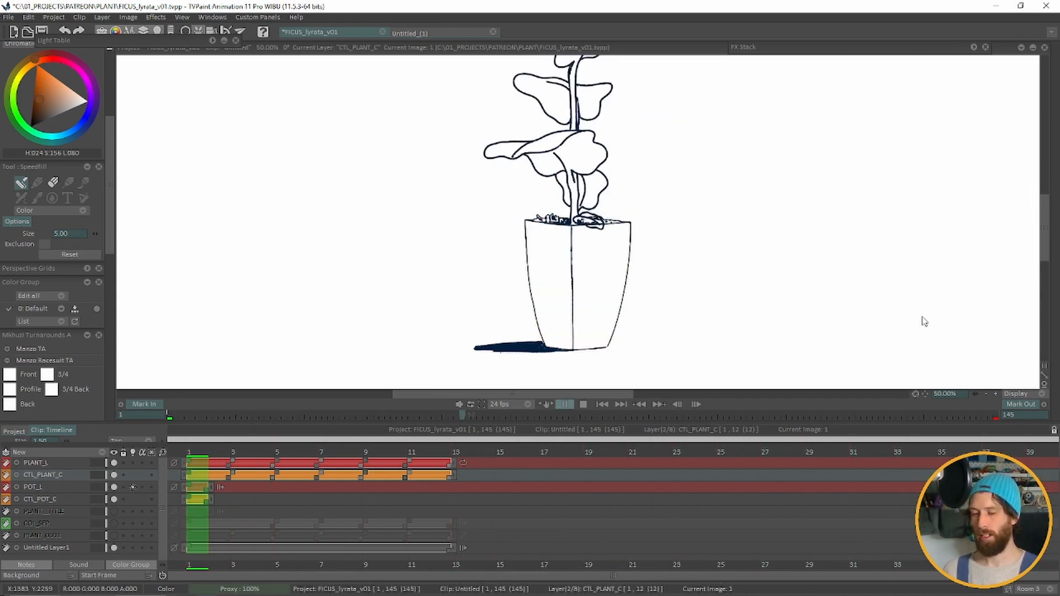
key(Return)
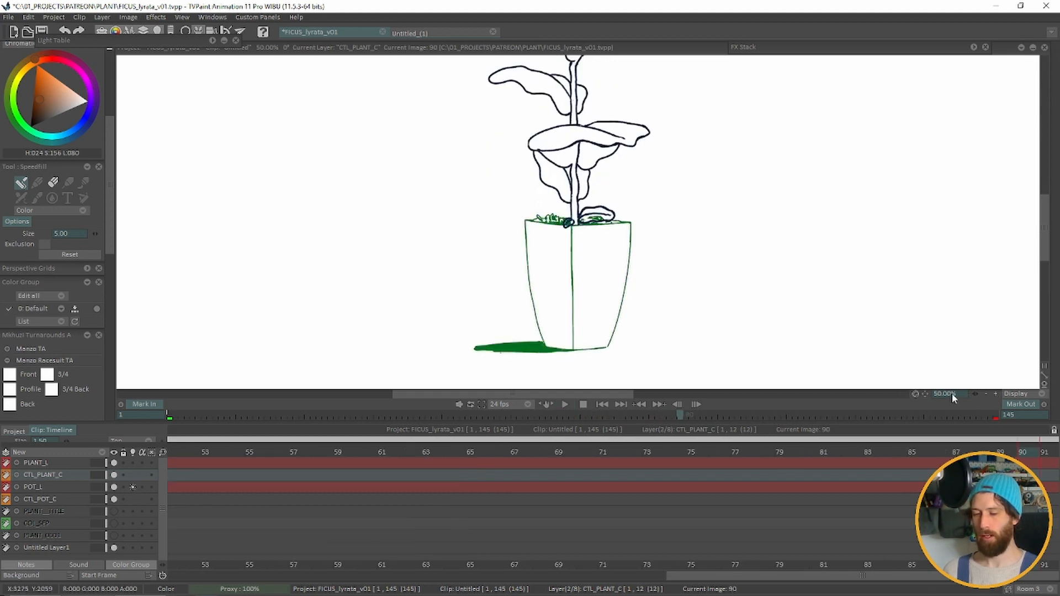
Step: Set the canvas zoom to 35% and bring the whole plant into view
click(951, 393)
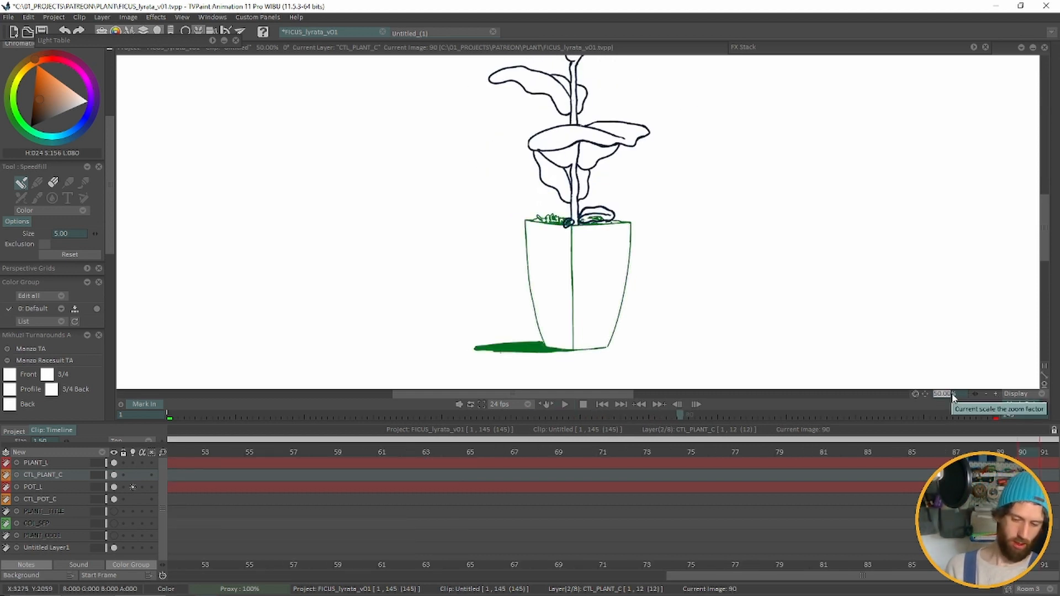
text(35)
key(Return)
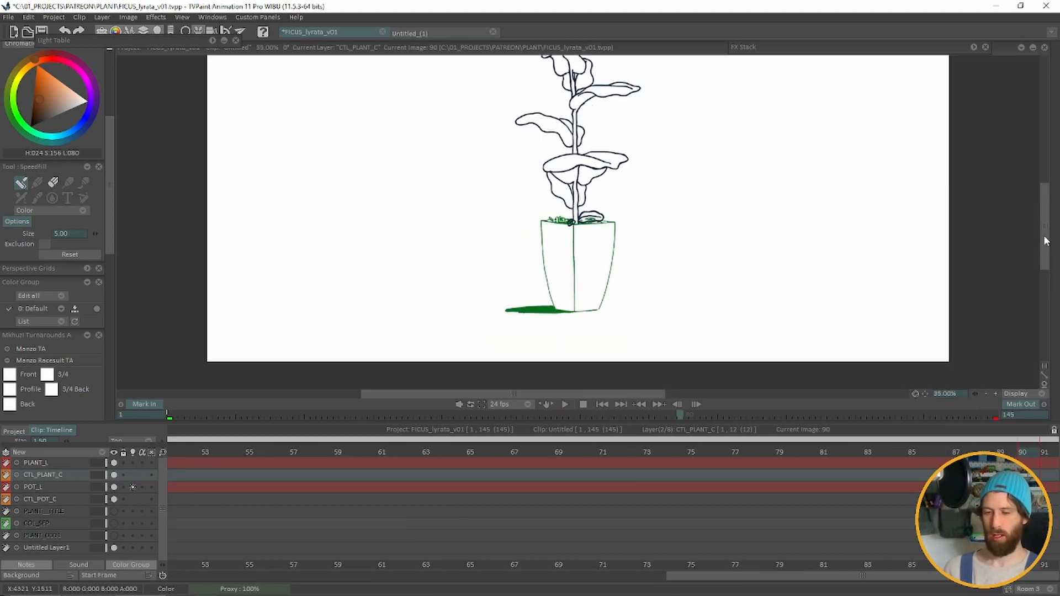
drag(1044, 236, 1043, 221)
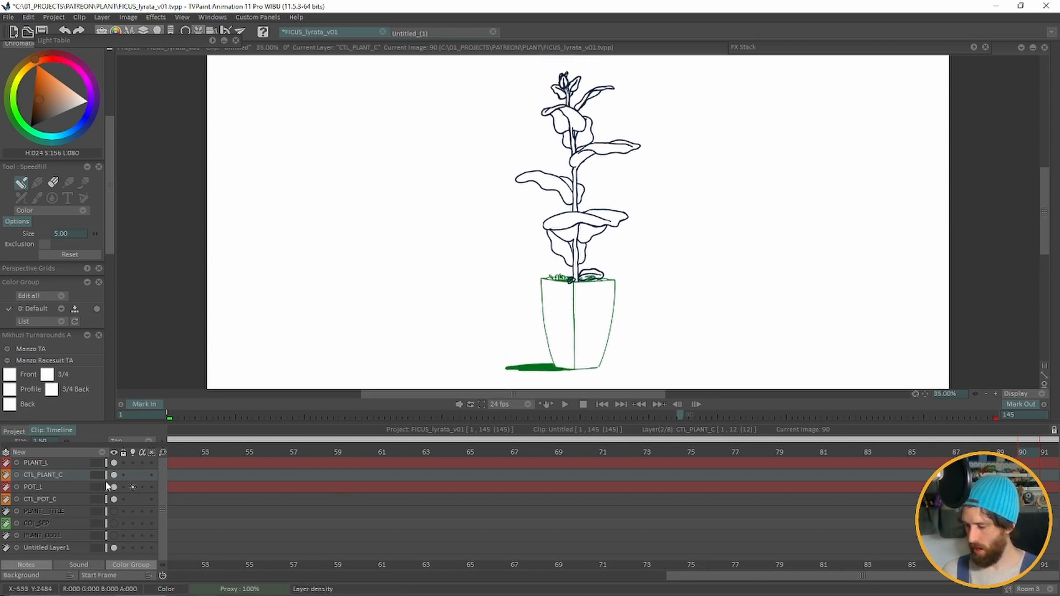
Step: Turn off the light table for the POT_L layer and play the animation from the first frame
click(132, 488)
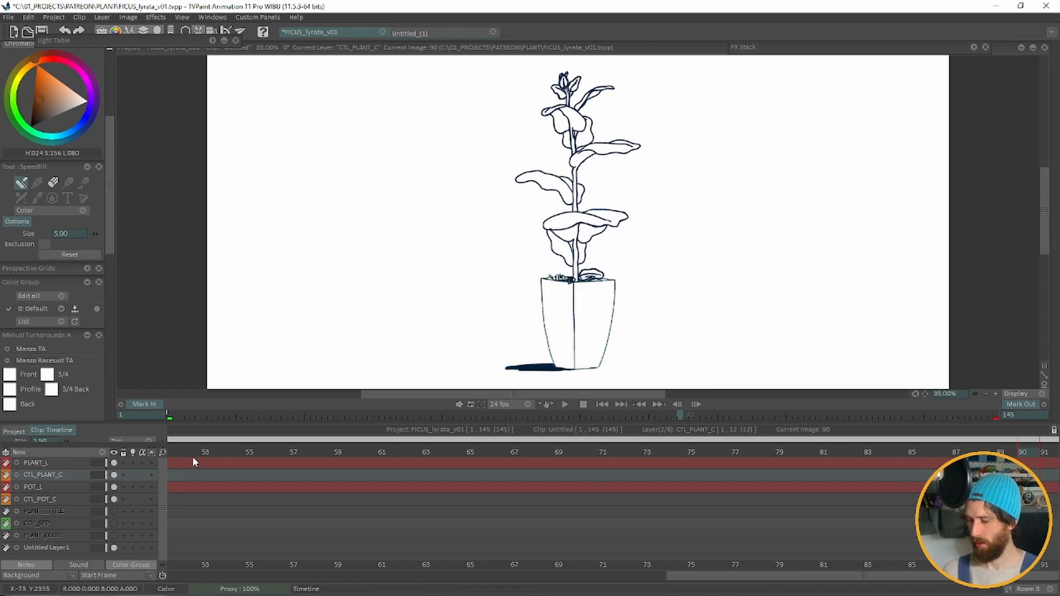
drag(199, 449, 53, 473)
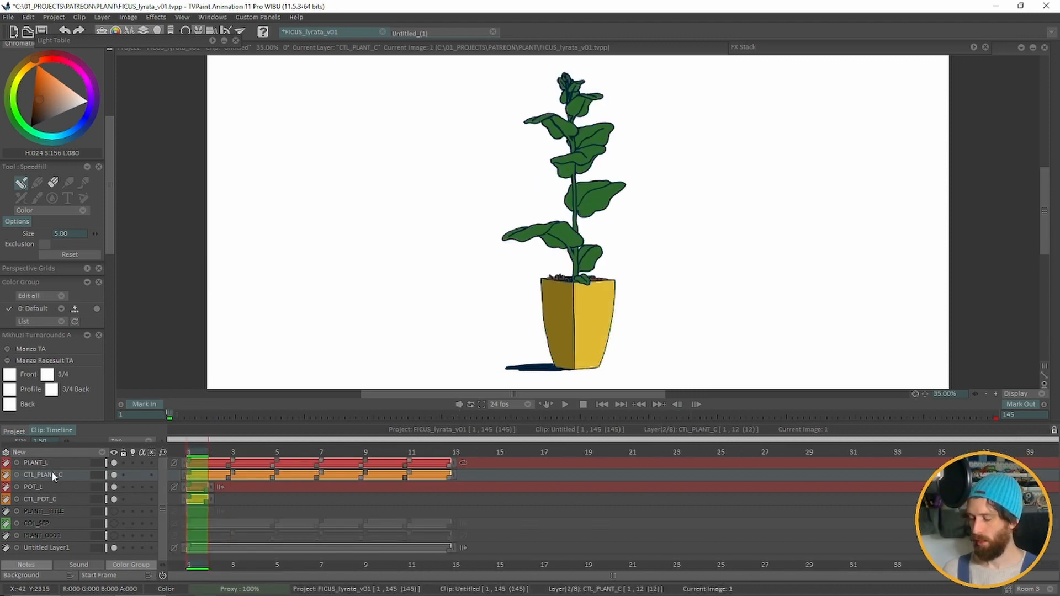
key(Return)
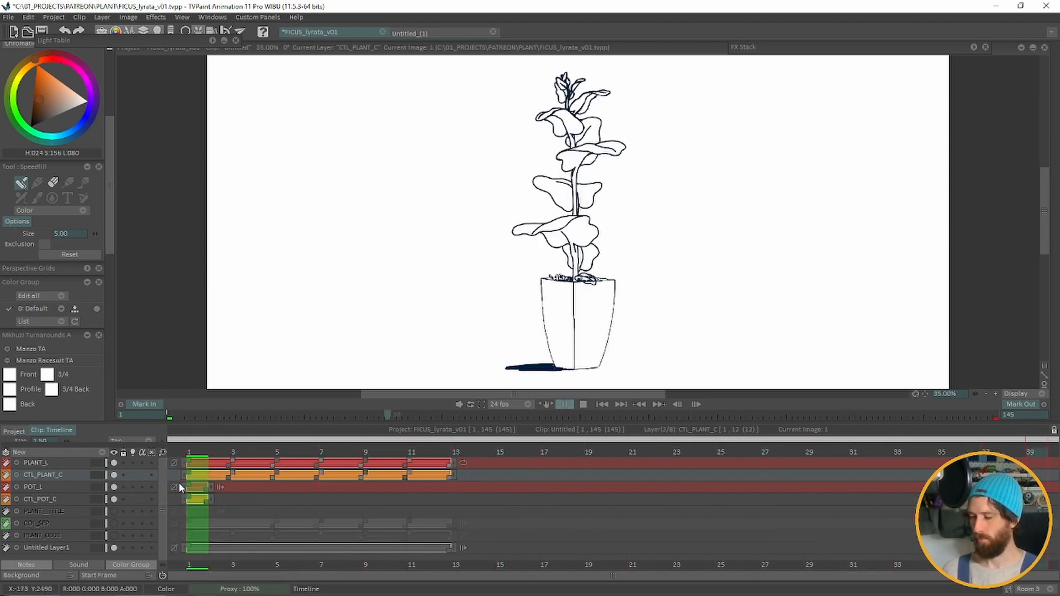
key(Return)
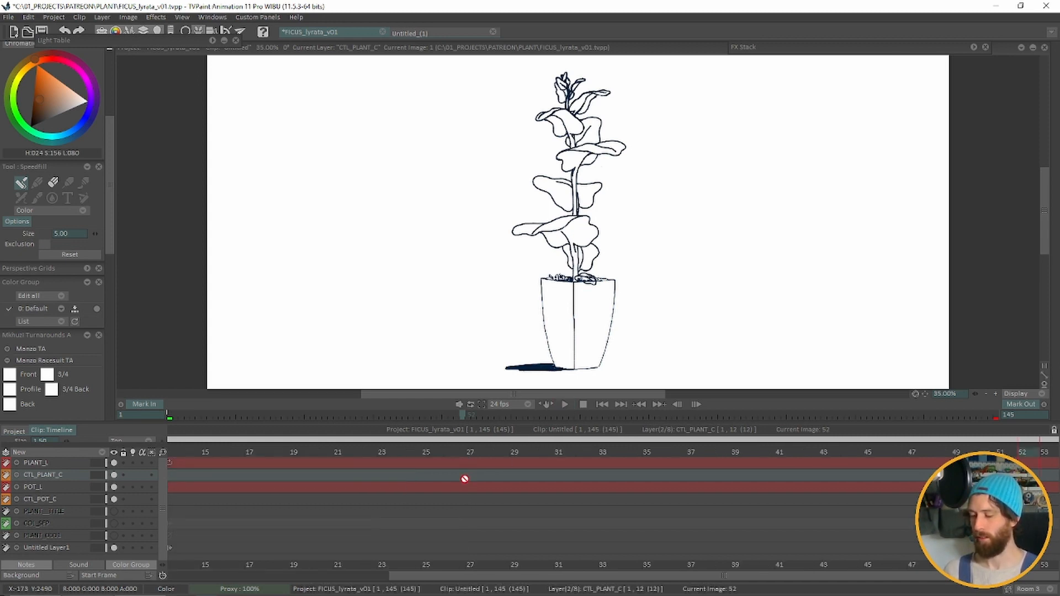
Step: Extract all colors of the CTL_PLANT_C layer into the same layer
drag(419, 574, 165, 594)
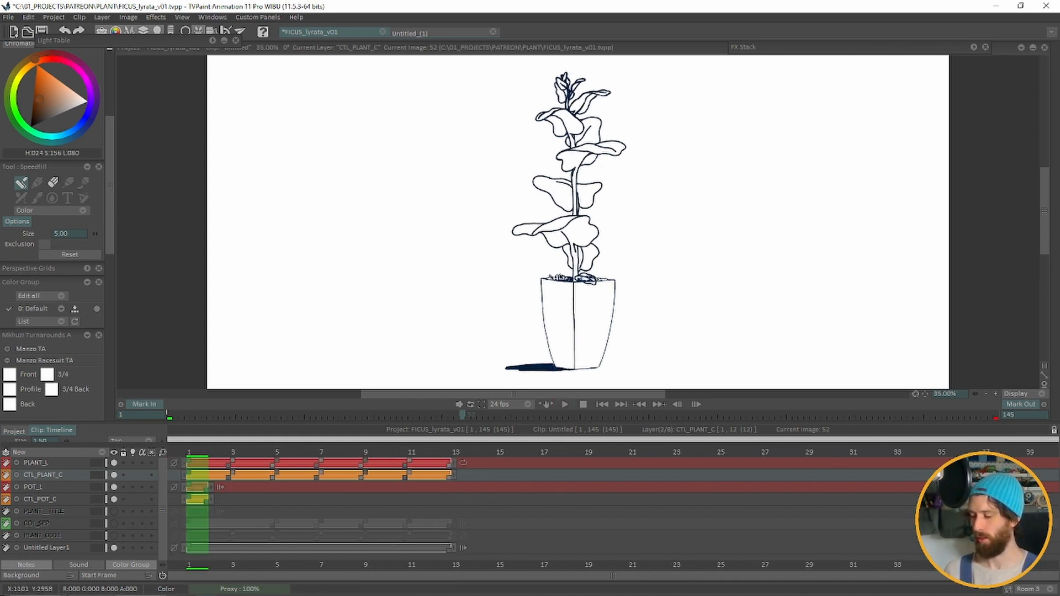
click(16, 475)
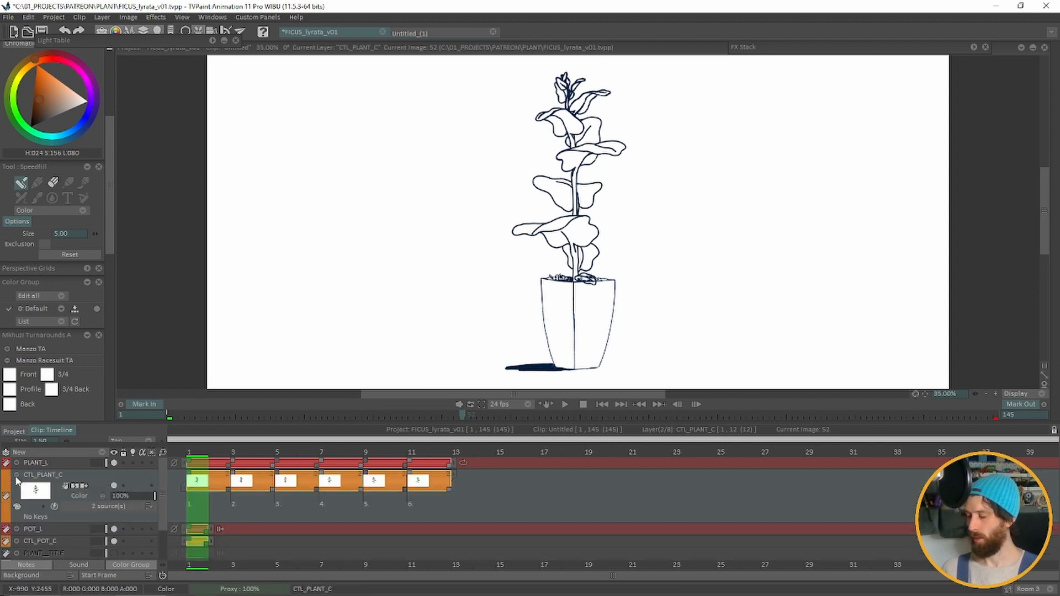
click(15, 506)
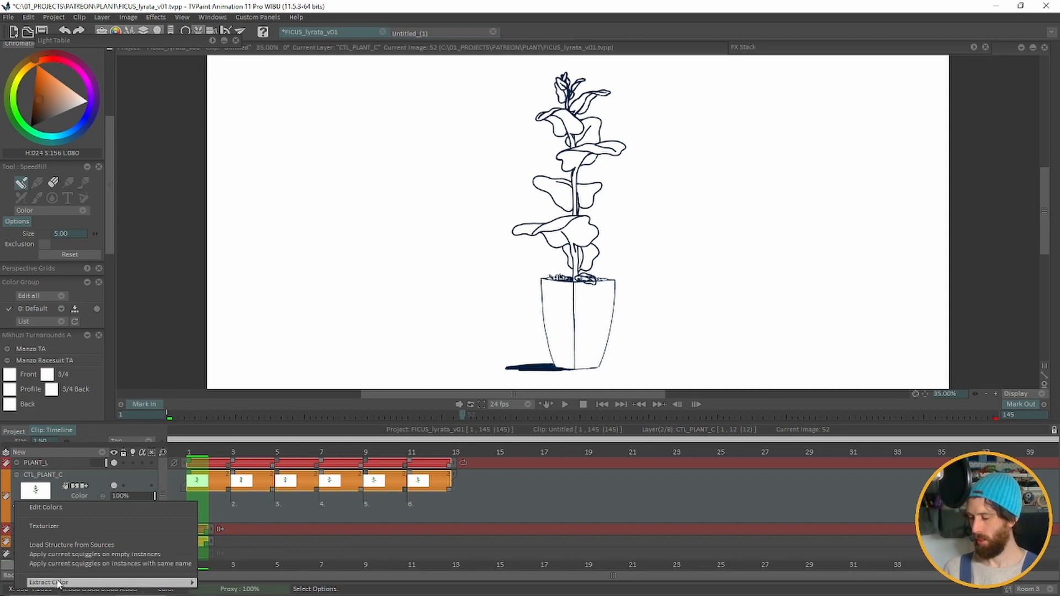
mouse_move(160, 583)
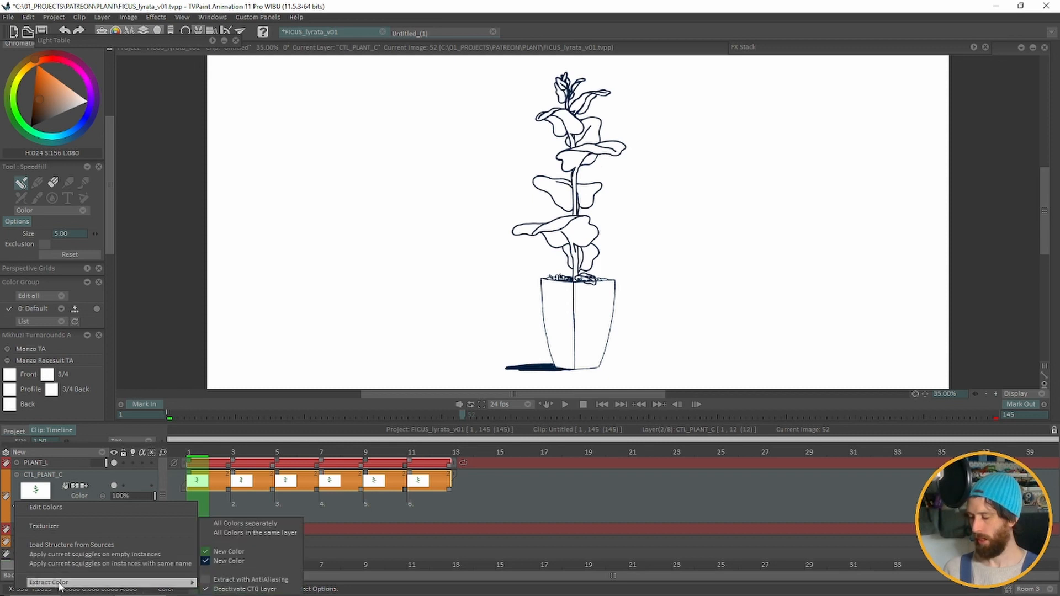
click(276, 531)
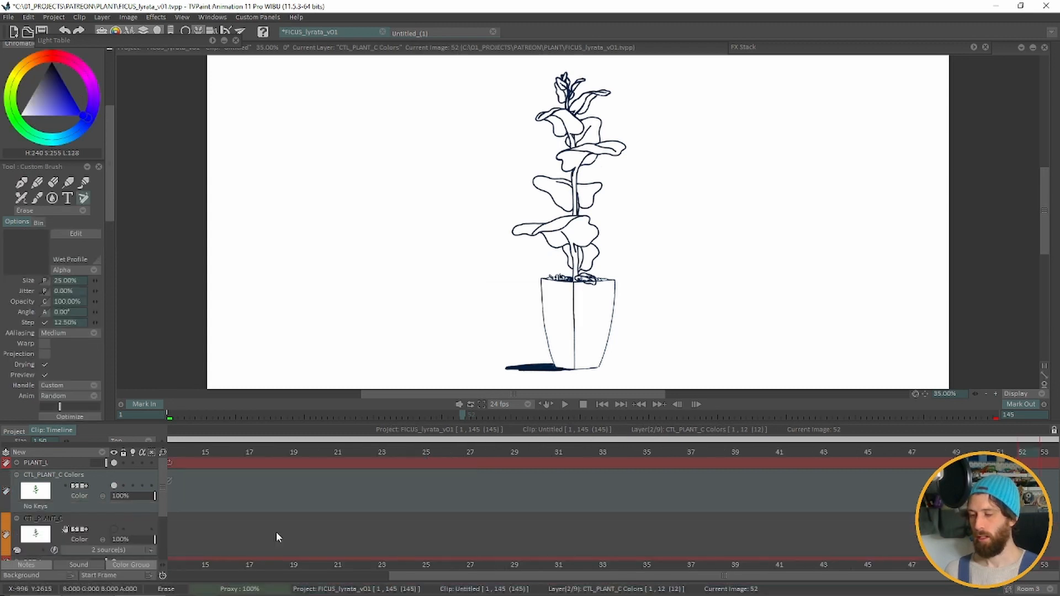
Step: Rename the extracted plant colour layer PLANT_C and set it to Loop after its last frame
double_click(34, 476)
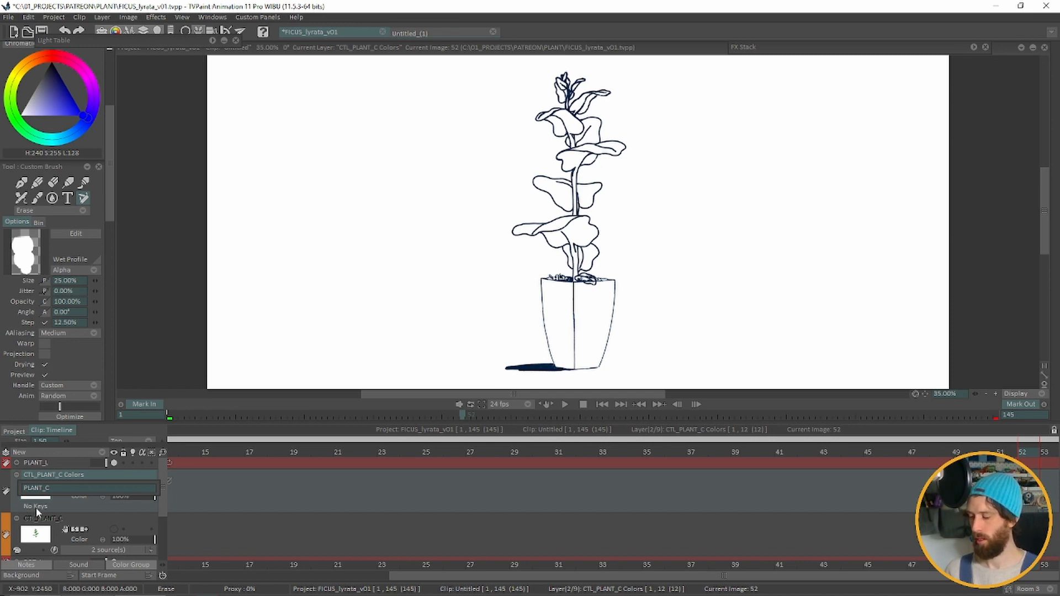
key(Return)
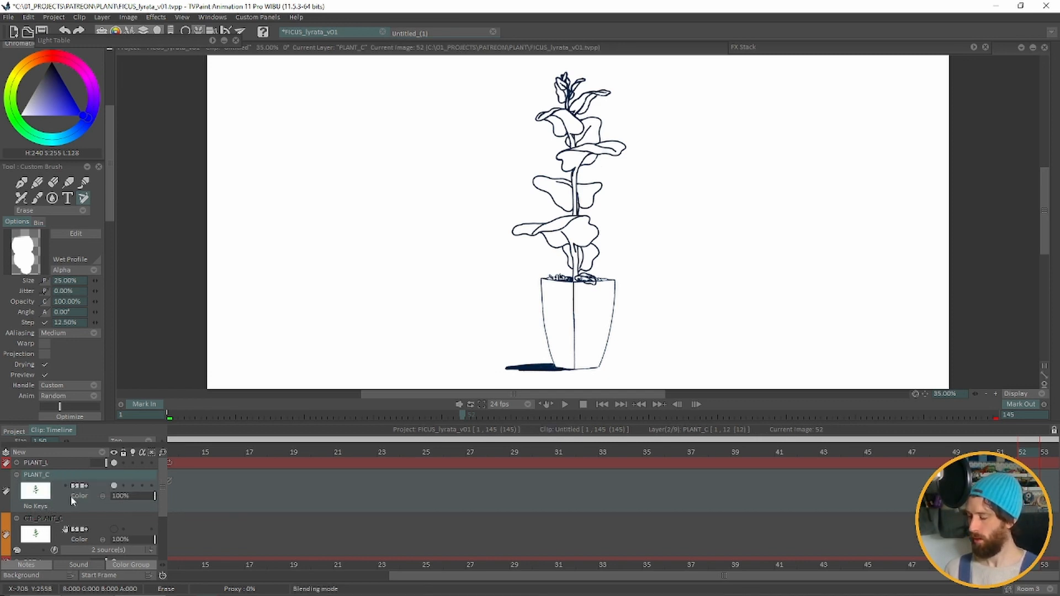
drag(510, 579, 372, 578)
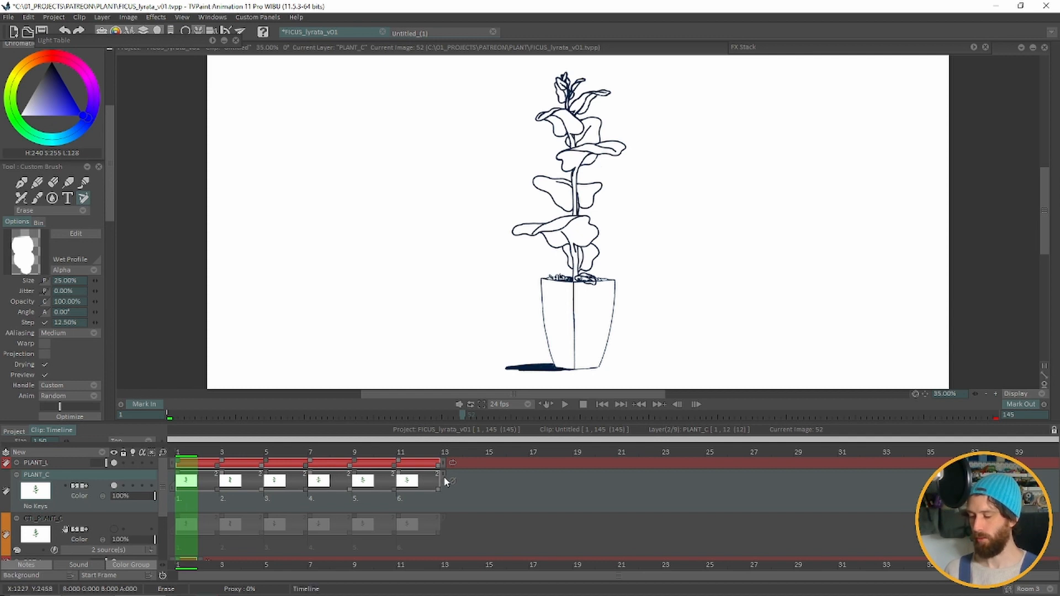
click(451, 482)
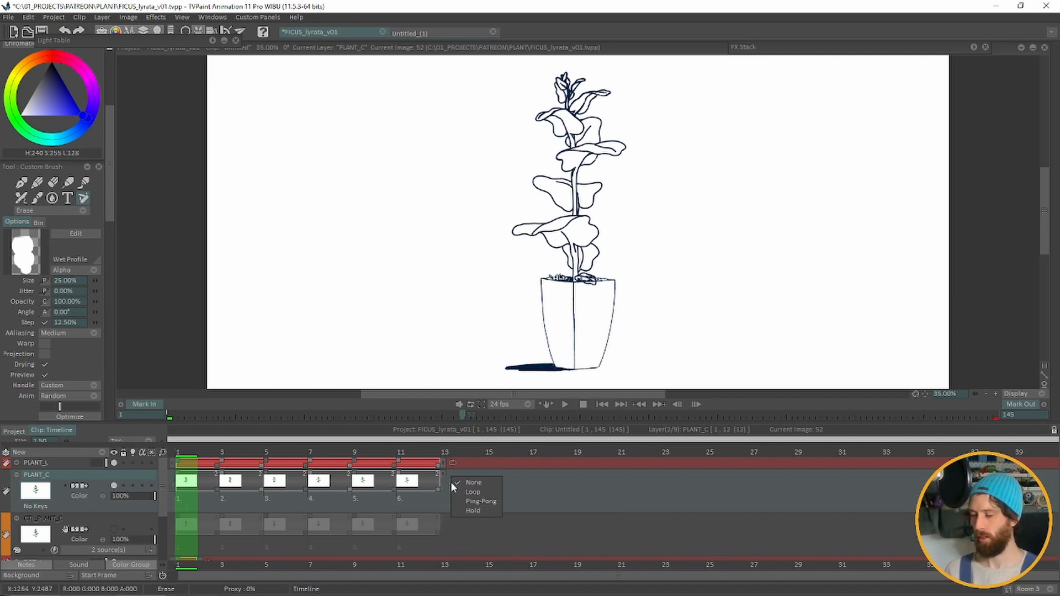
click(460, 501)
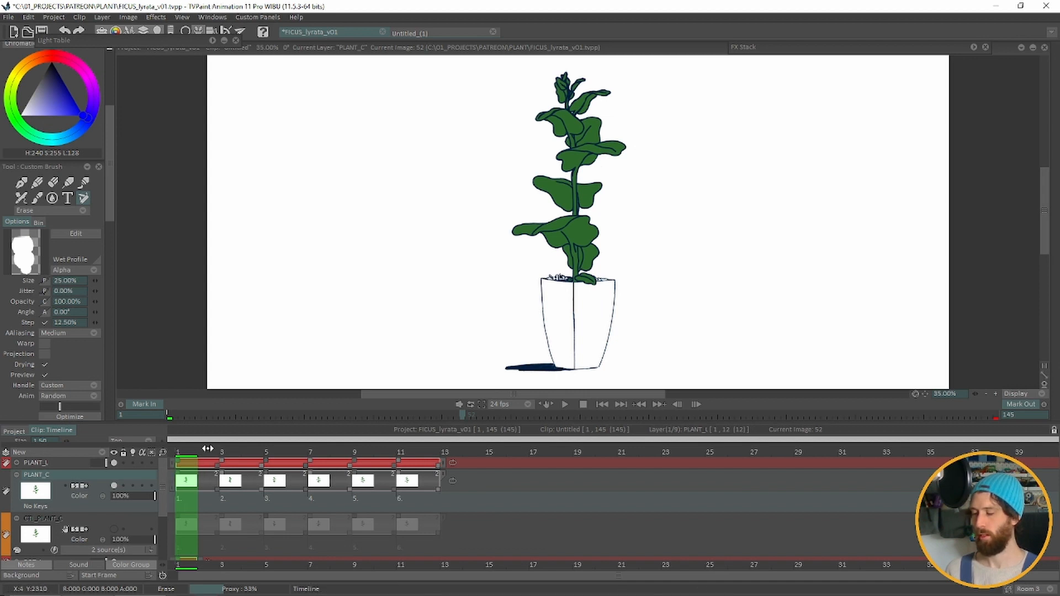
Step: Play the animation from the first frame to check the looping plant colours
drag(208, 450, 165, 451)
key(Return)
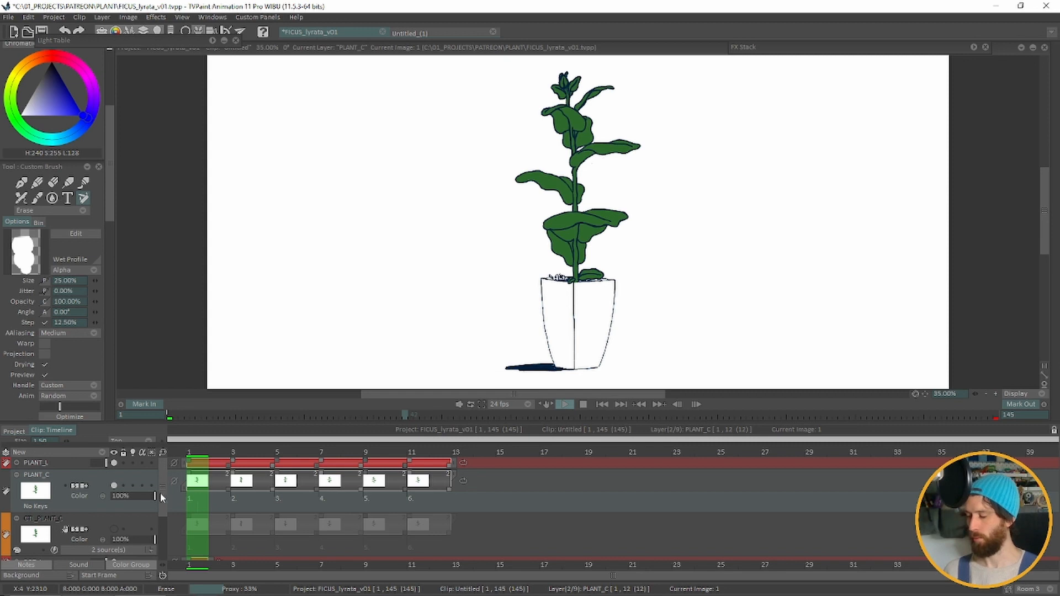
key(Return)
Step: Extract all colors of the CTL_POT_C layer separately, each onto its own layer
drag(161, 508, 167, 550)
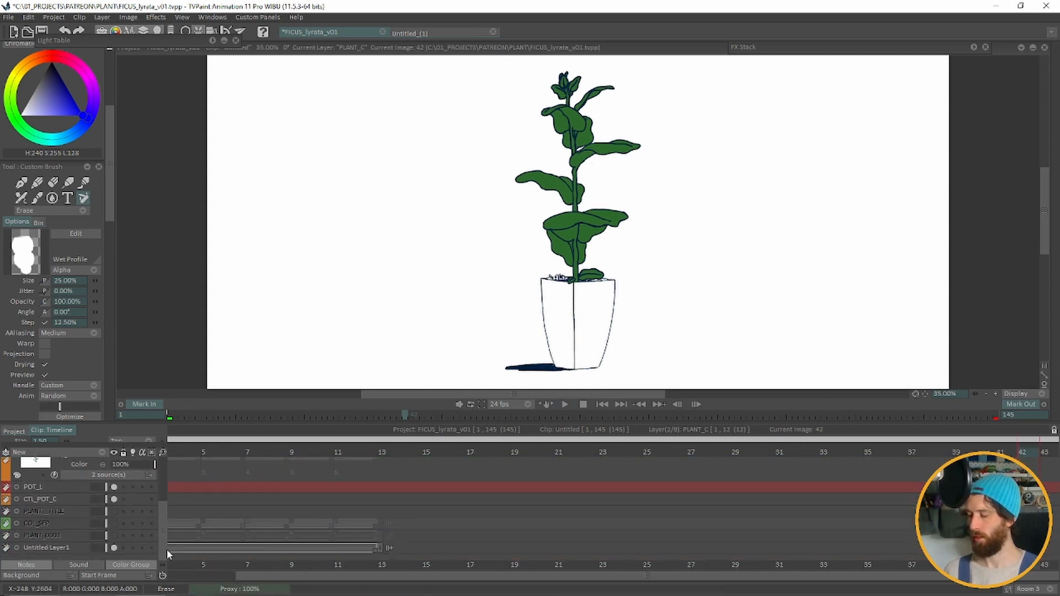
click(29, 499)
right_click(44, 500)
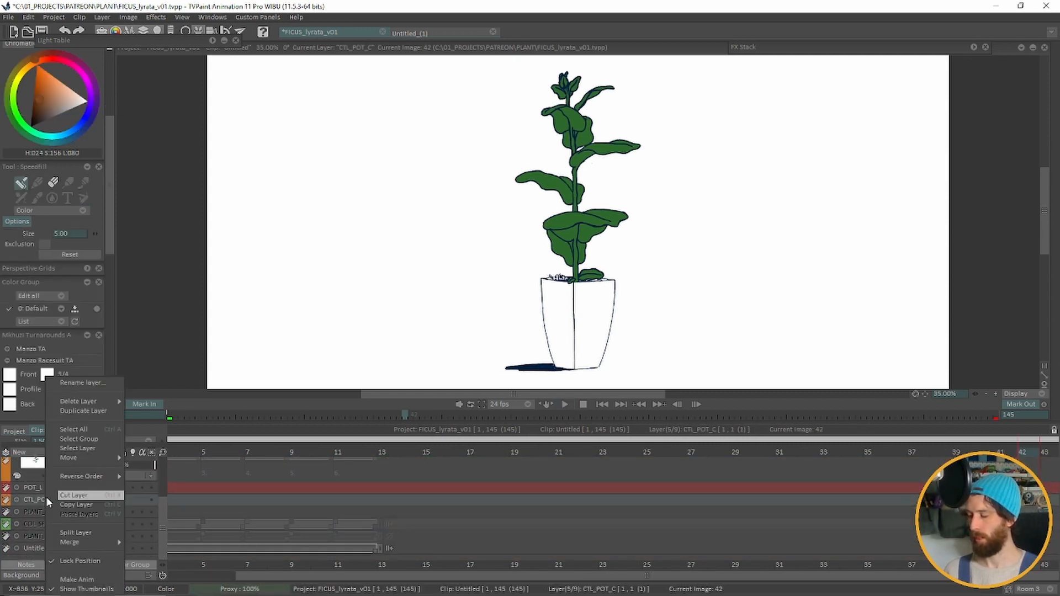
click(18, 503)
click(17, 501)
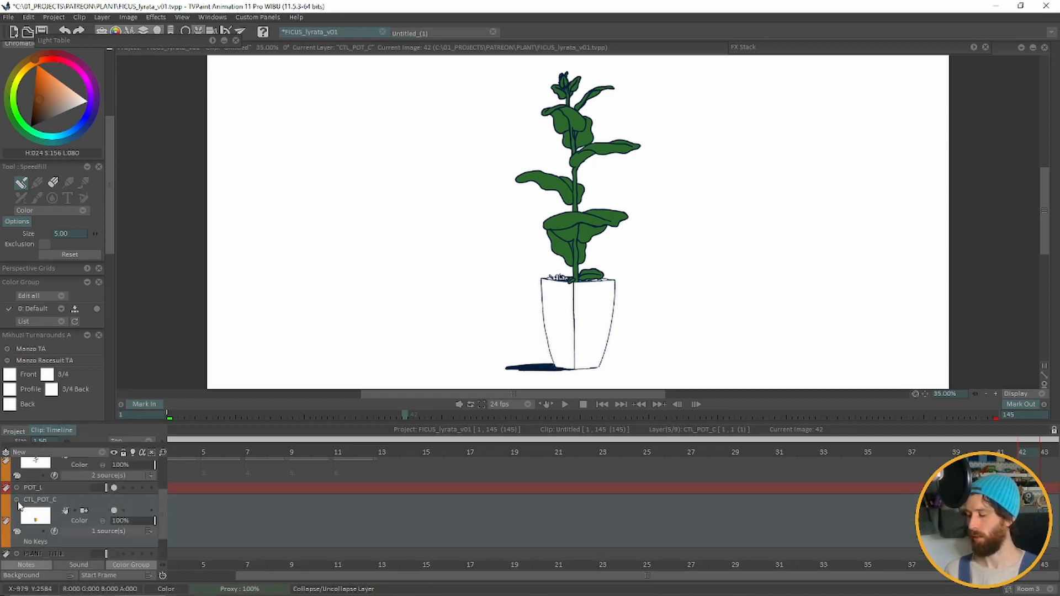
click(17, 532)
mouse_move(55, 590)
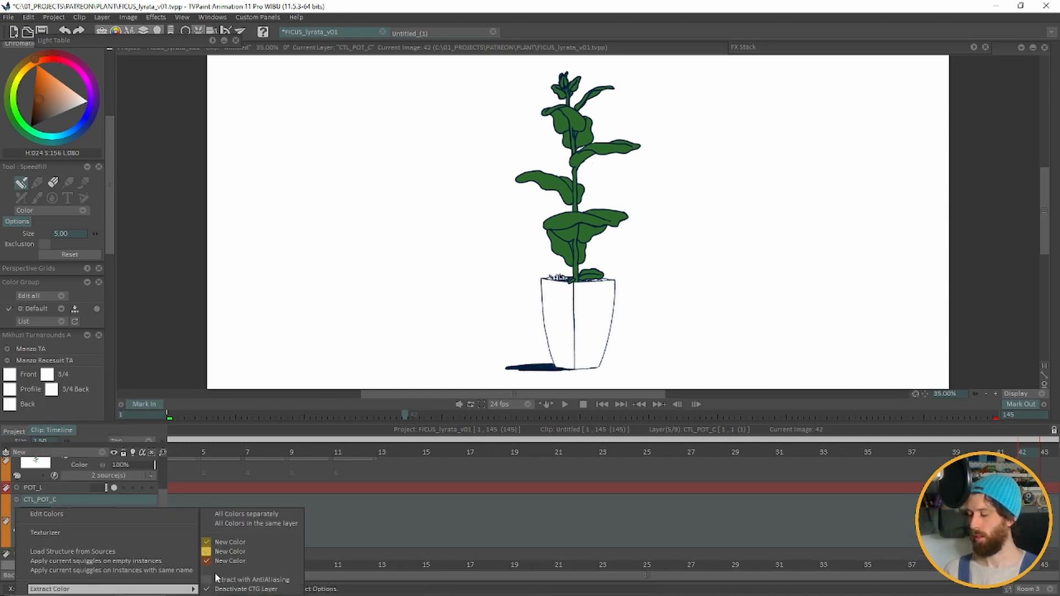
click(239, 515)
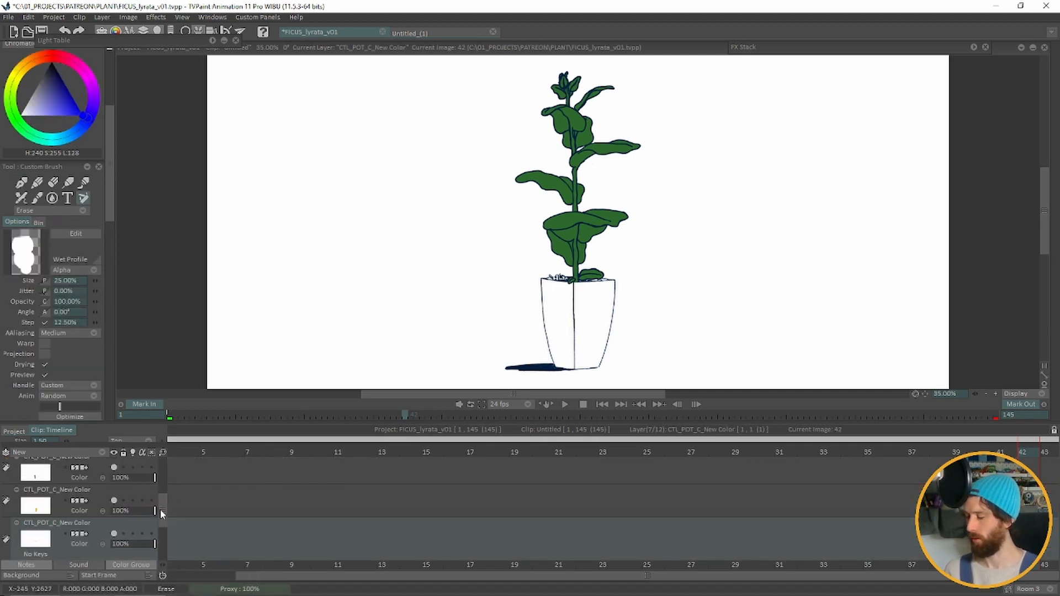
Step: Go to the first frame and look through the extracted pot colour layers
drag(160, 509, 169, 525)
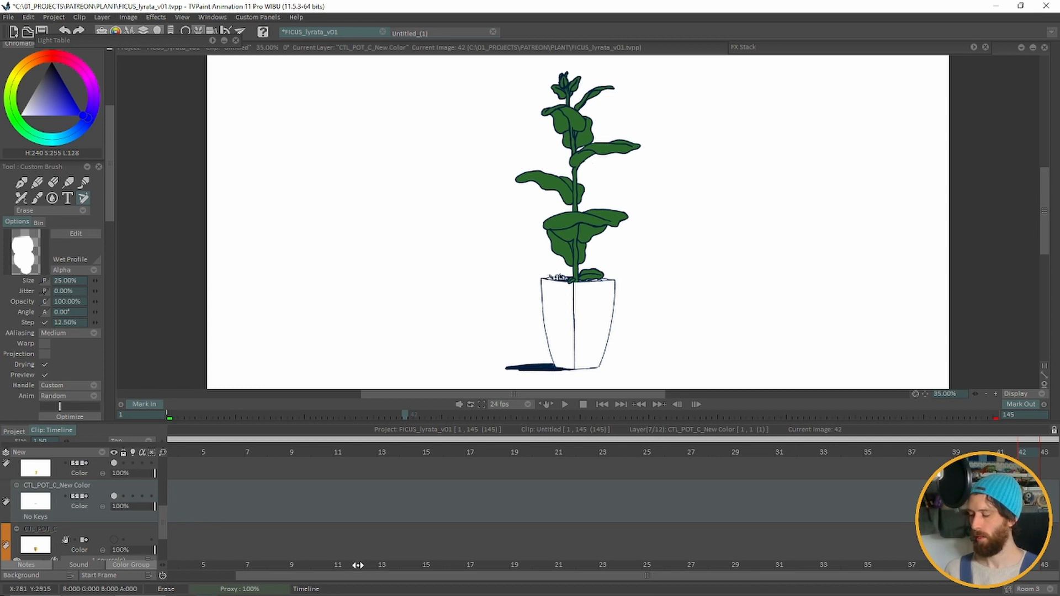
scroll(356, 571, up, 3)
click(204, 452)
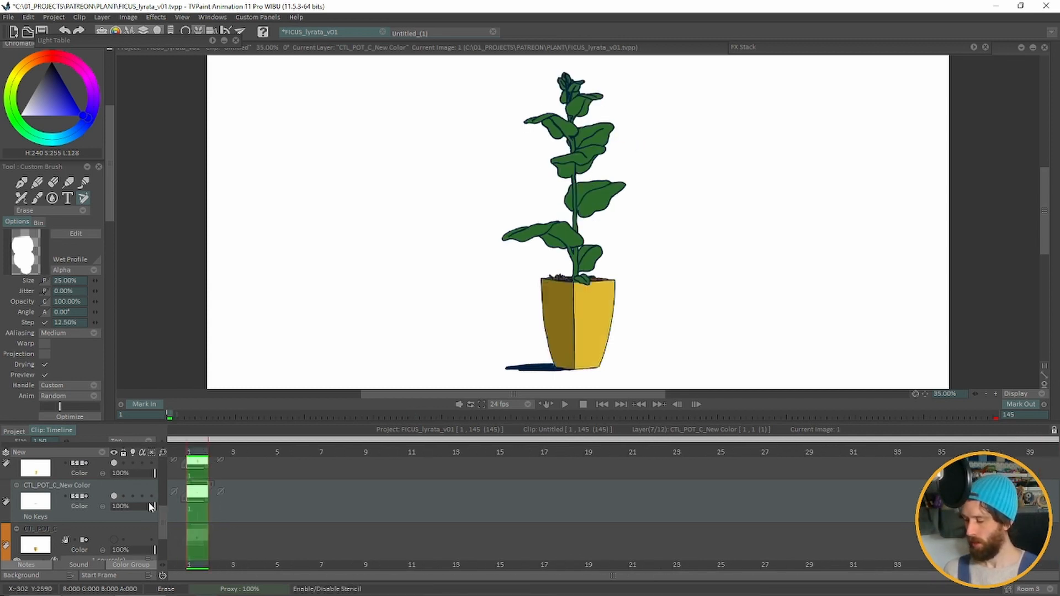
drag(163, 523, 159, 507)
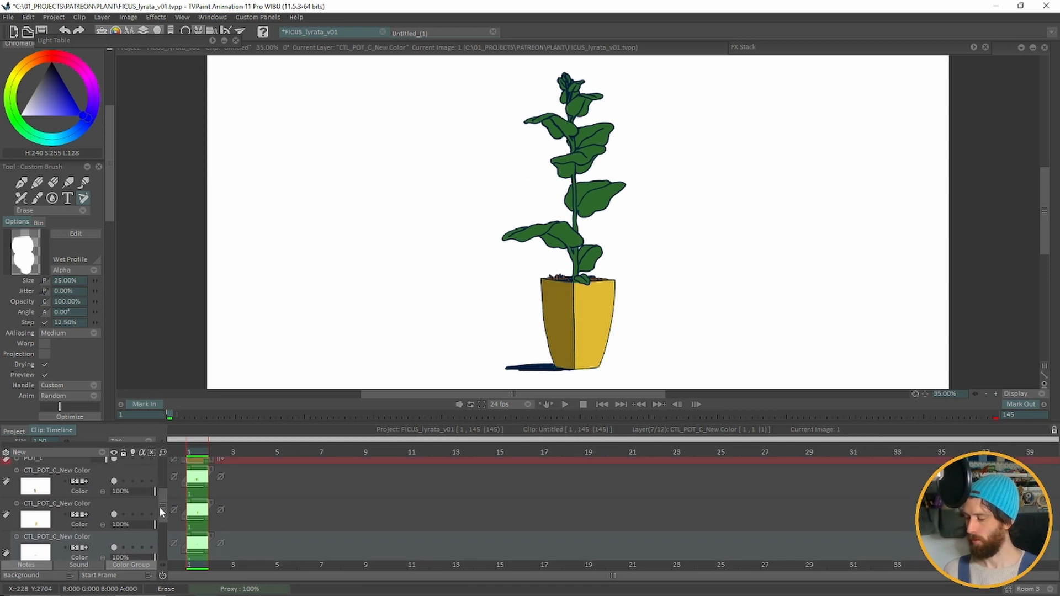
Step: Select the uppermost extracted pot colour layer and enlarge the timeline to show more layers
click(67, 473)
click(9, 494)
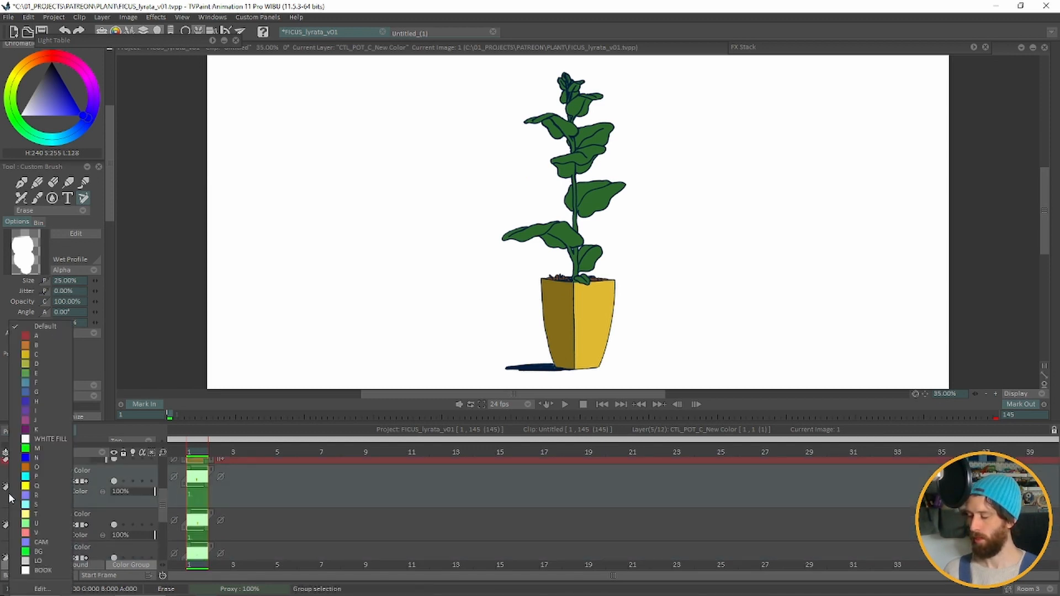
click(158, 488)
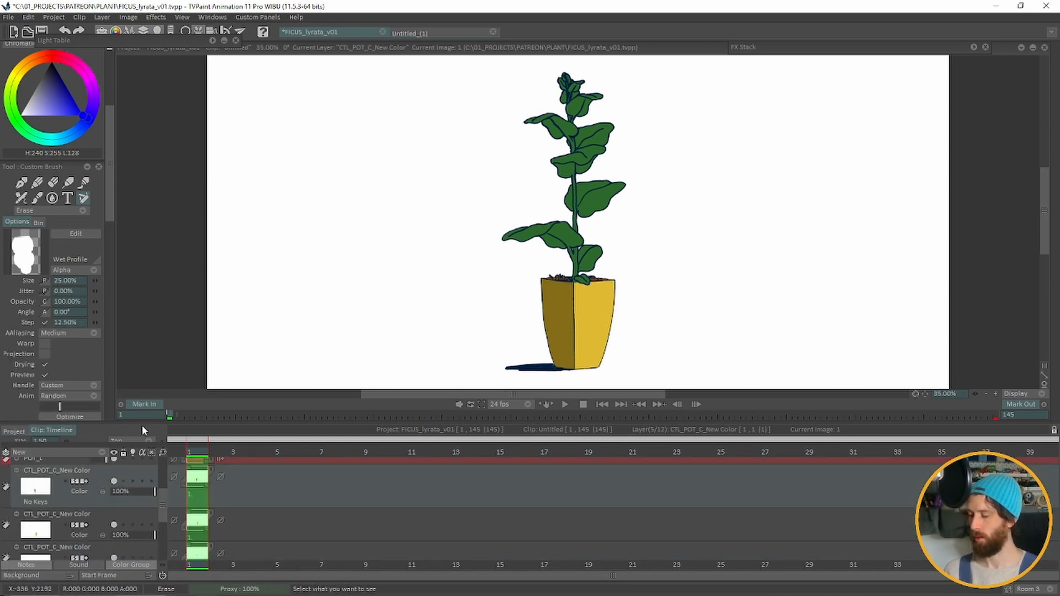
drag(143, 423, 141, 345)
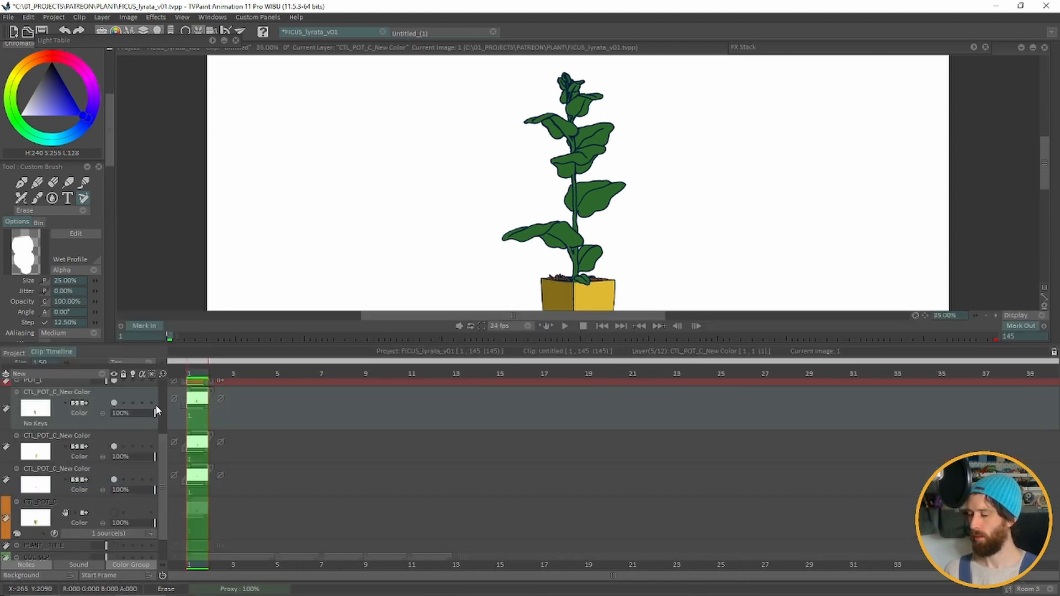
Step: Assign the green color group E to the PLANT_C layer and the three extracted CTL_POT_C_New Color layers
drag(156, 441, 157, 388)
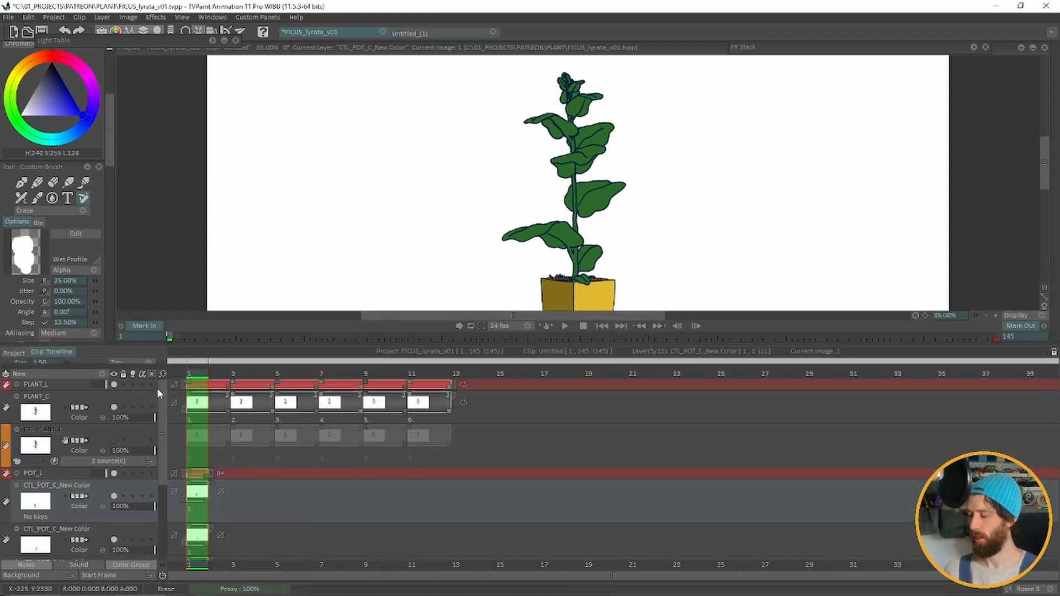
click(7, 409)
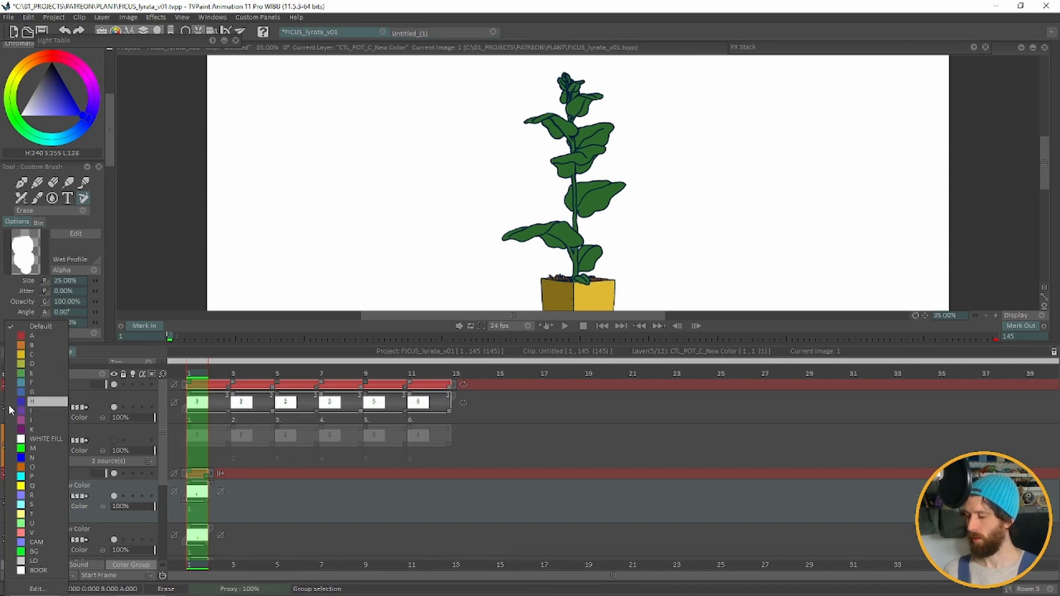
click(21, 374)
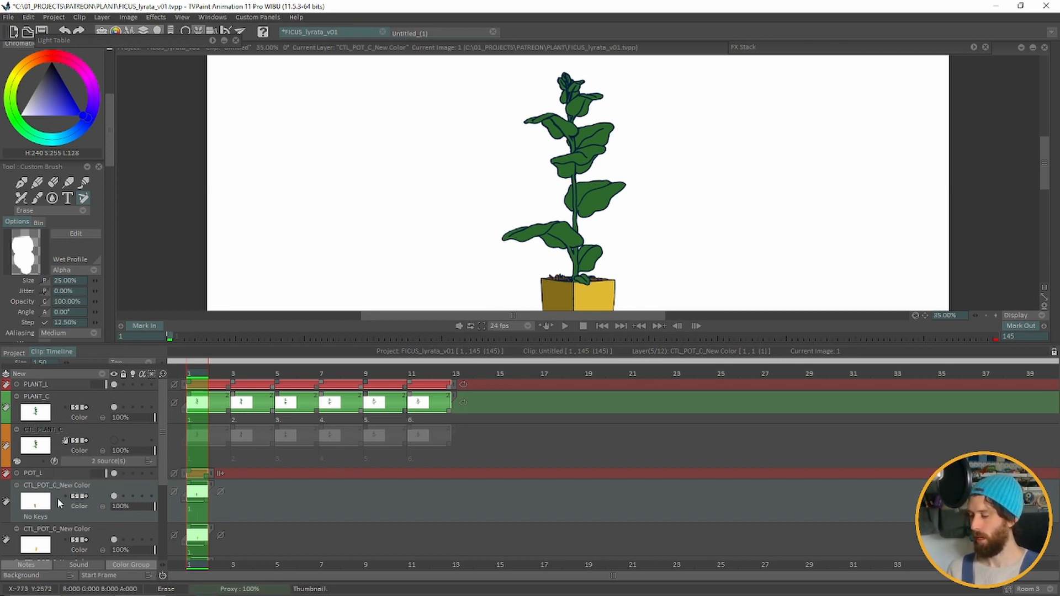
scroll(70, 490, down, 2)
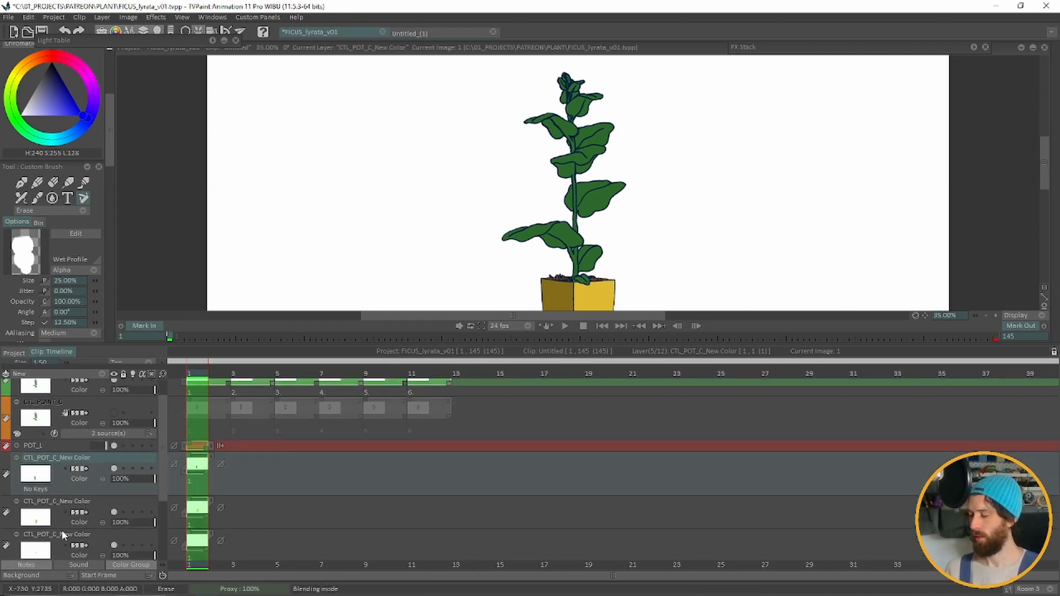
click(5, 515)
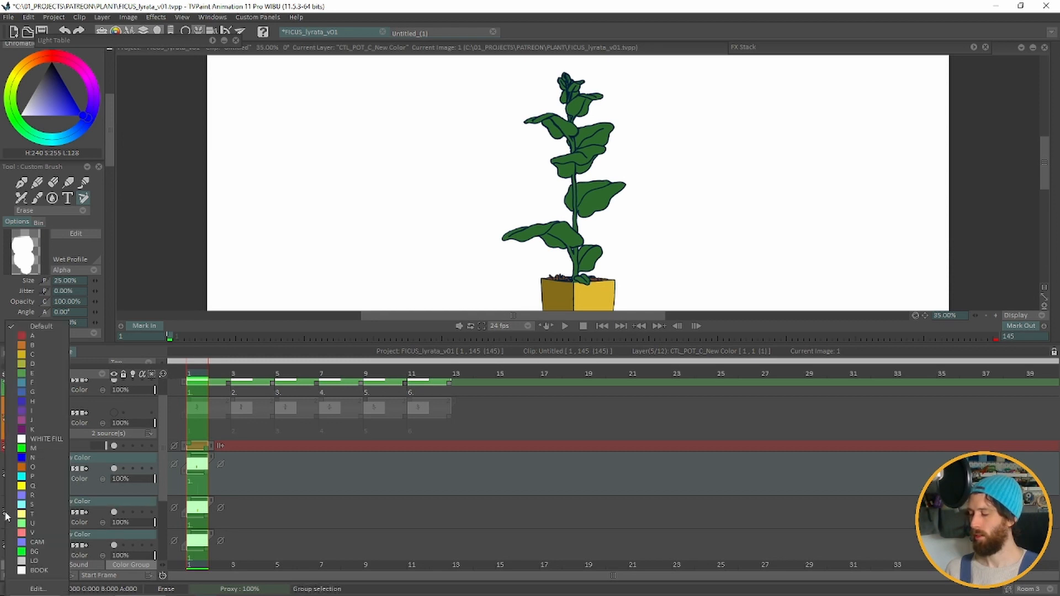
click(21, 373)
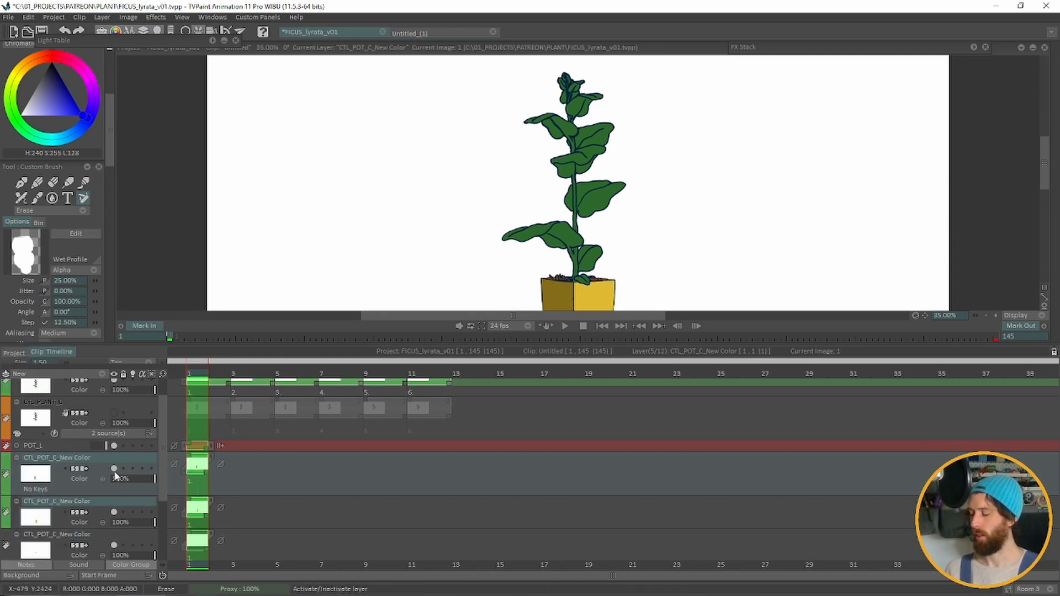
click(5, 547)
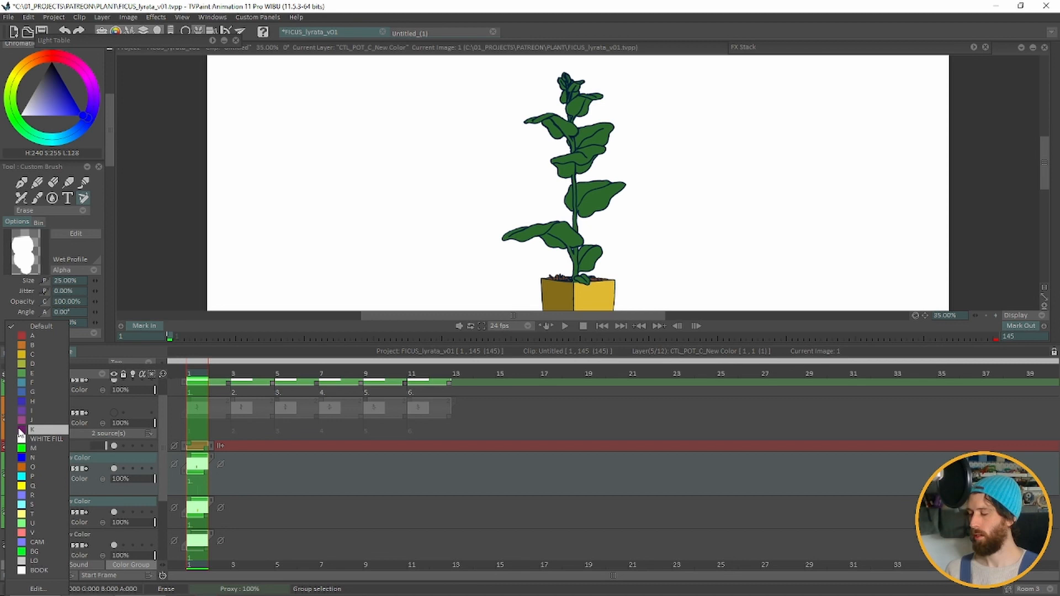
click(21, 374)
Step: Toggle the visibility of the uppermost extracted pot colour layer to identify which part of the pot it colours
click(75, 503)
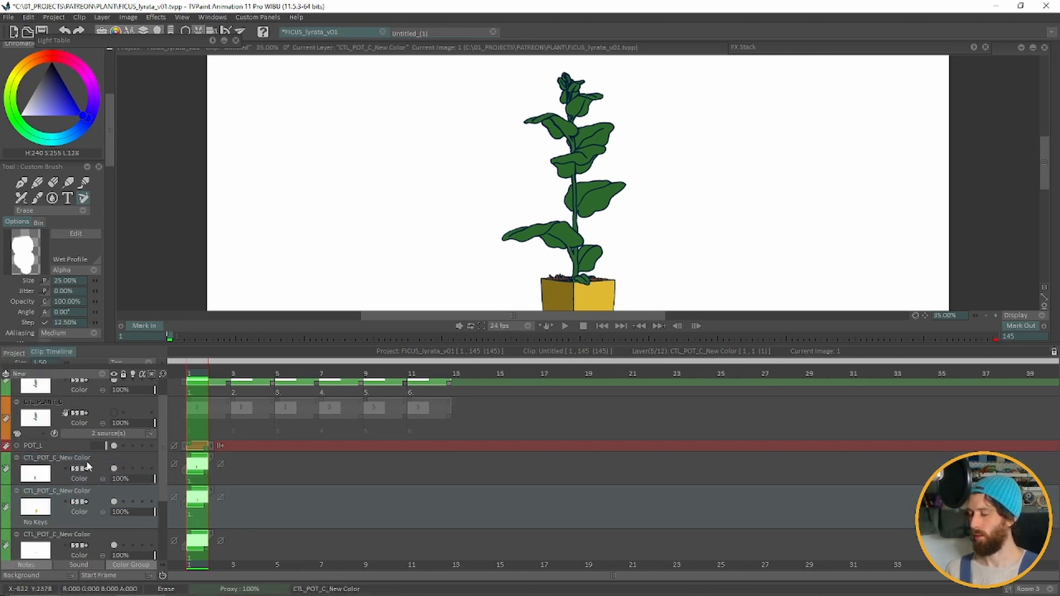
click(92, 462)
click(114, 468)
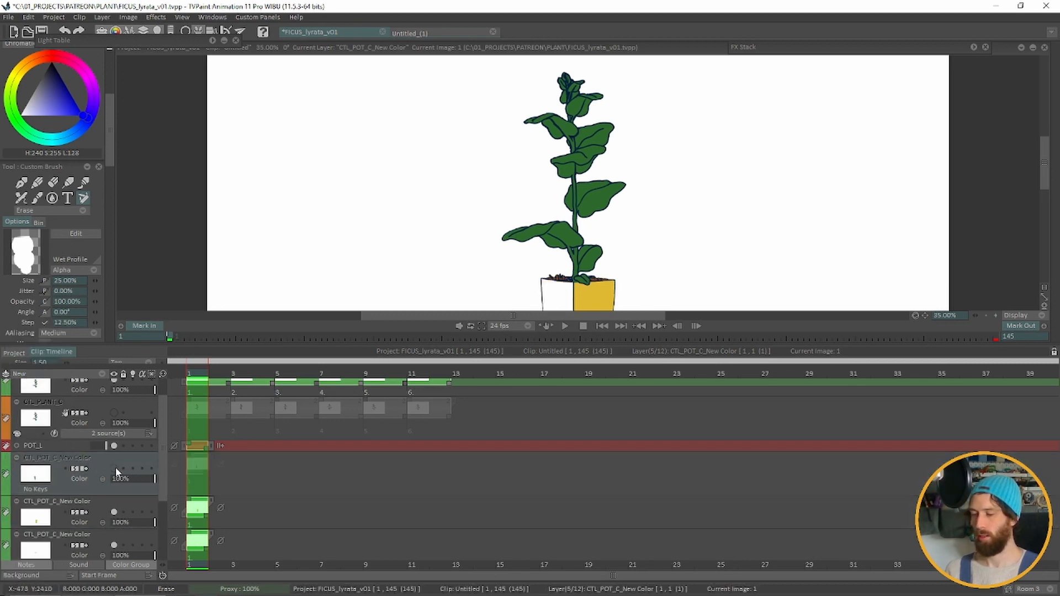
click(114, 468)
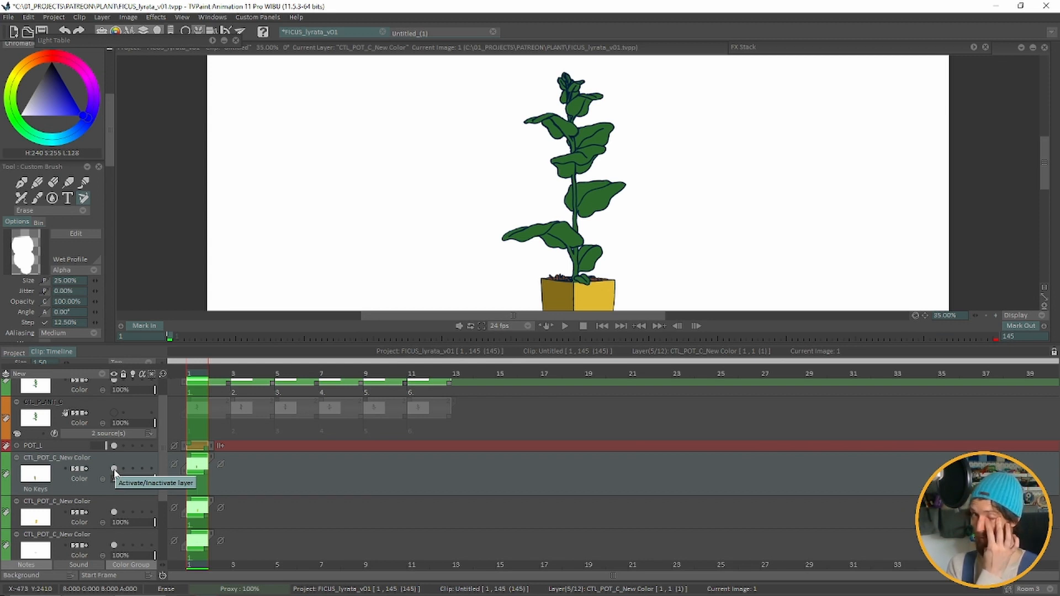
click(113, 468)
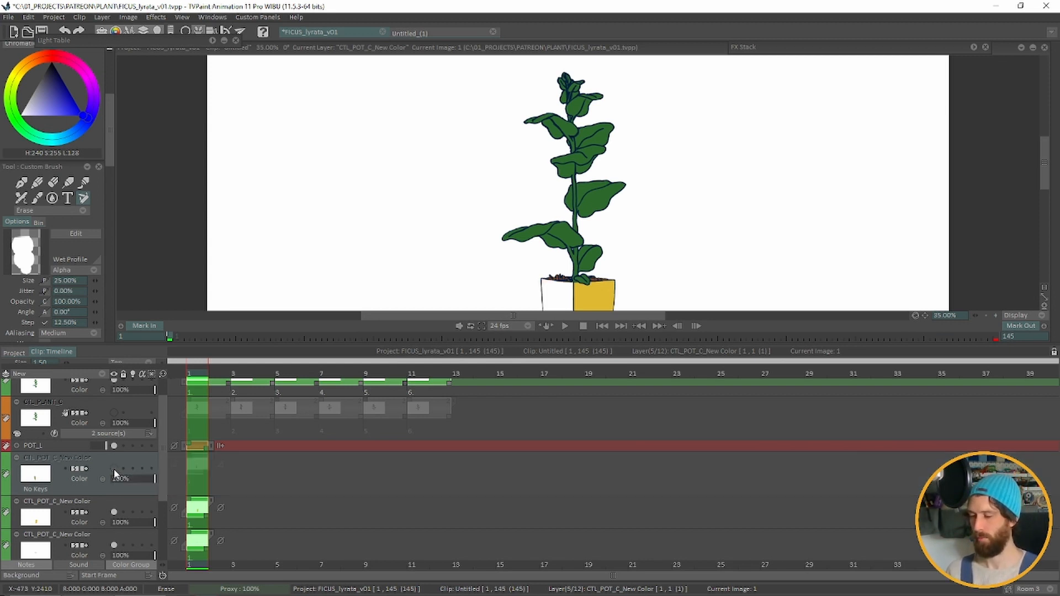
click(114, 468)
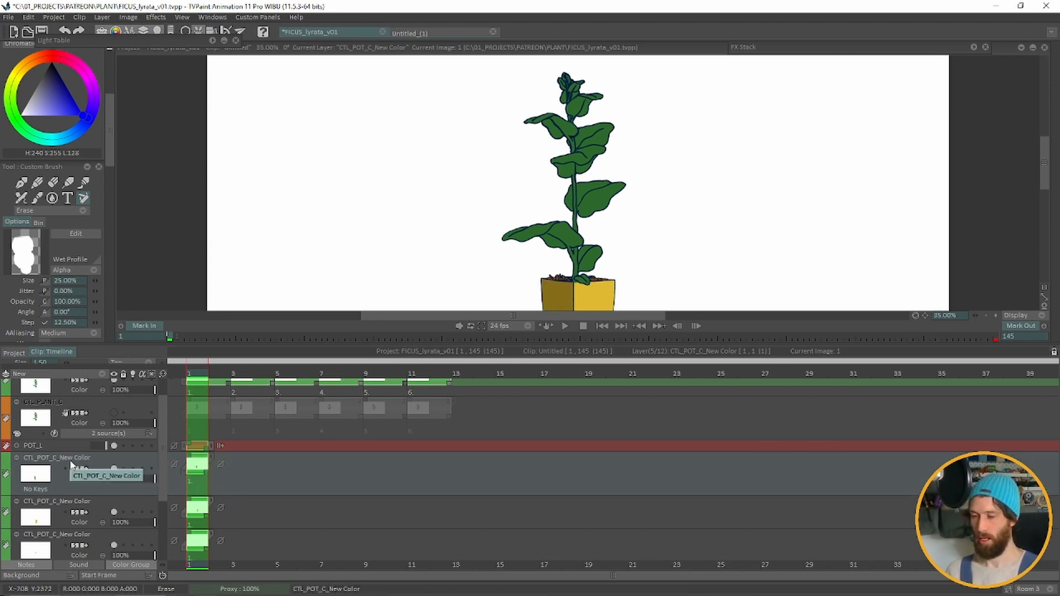
Step: Rename the uppermost extracted pot colour layer as POT_SHADE and the one directly below it as POT_HI
double_click(105, 470)
click(105, 468)
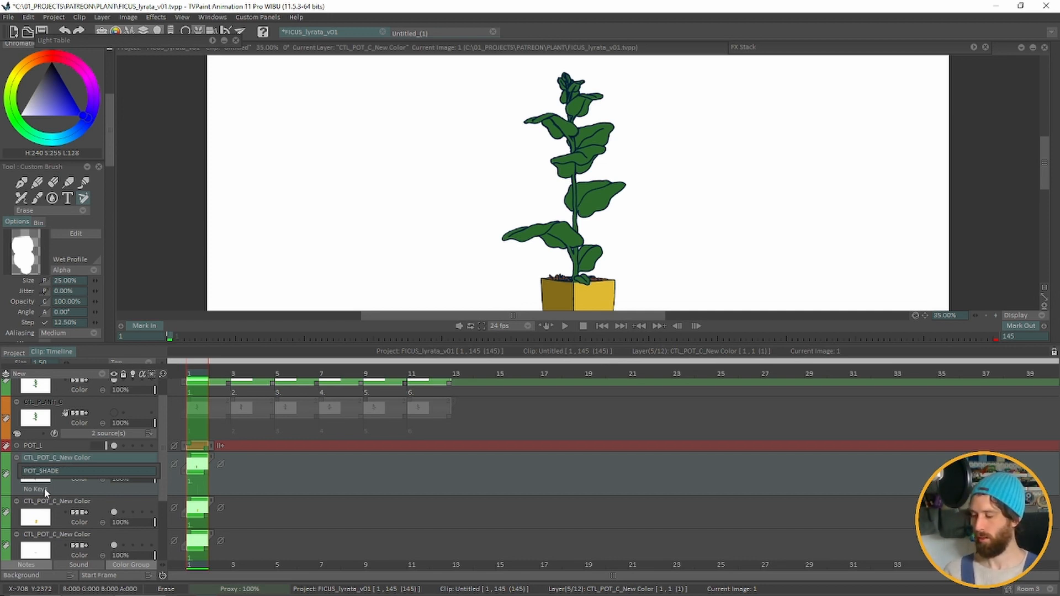
key(Return)
click(52, 503)
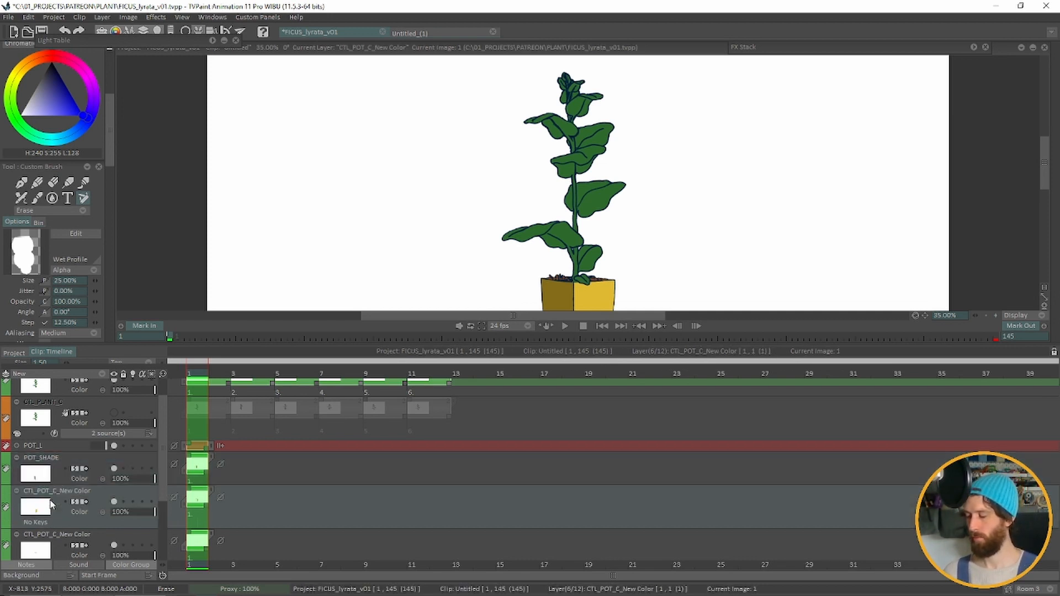
double_click(57, 490)
text(POT_)
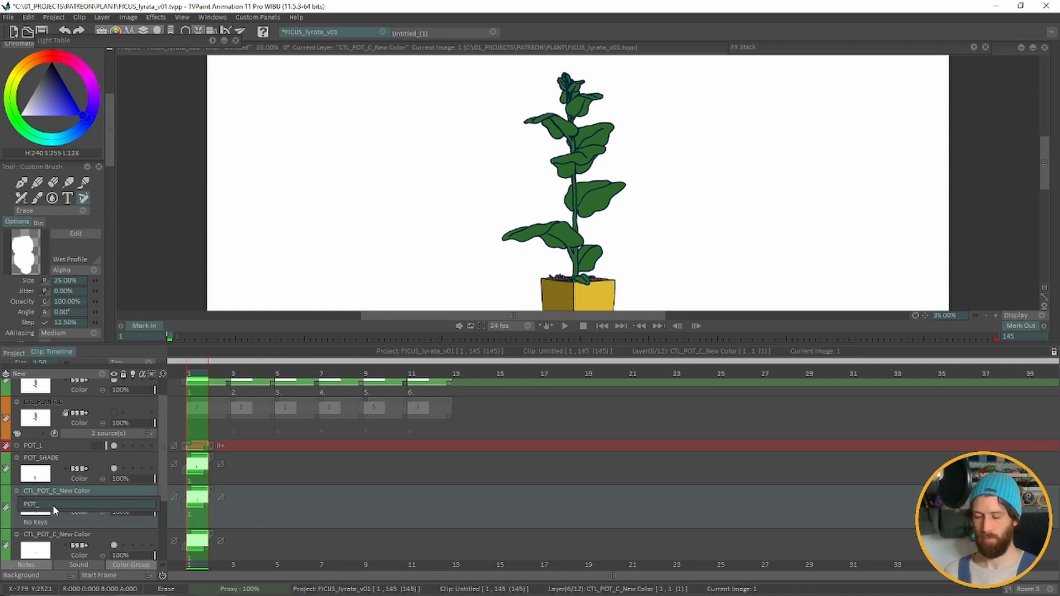
text(HI)
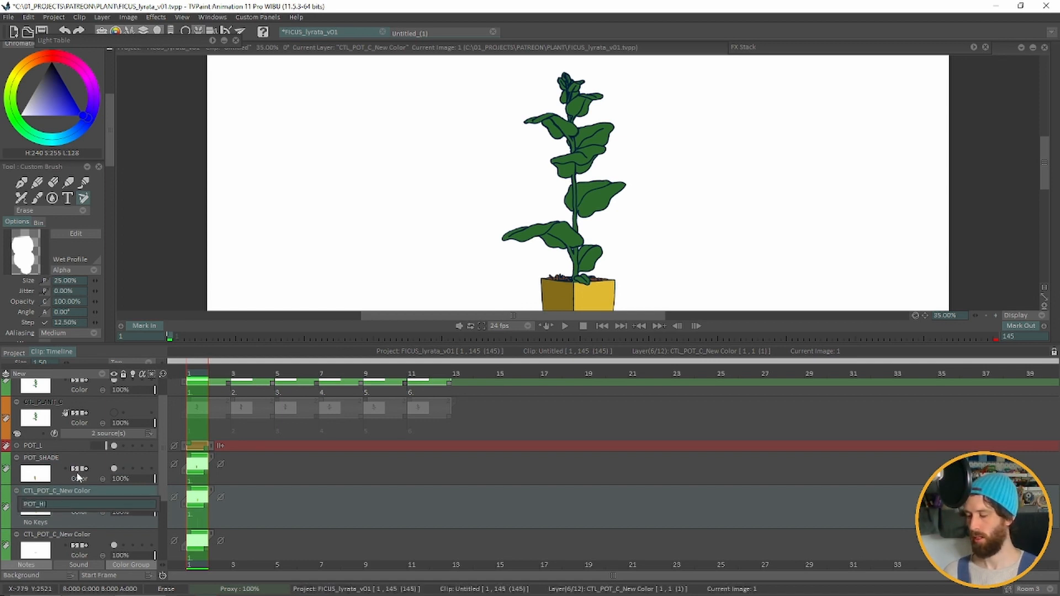
Step: Shorten the name of the pot's shade layer to POT_SHAD and rename the third extracted pot colour layer as POT_SOIL
double_click(42, 458)
key(Return)
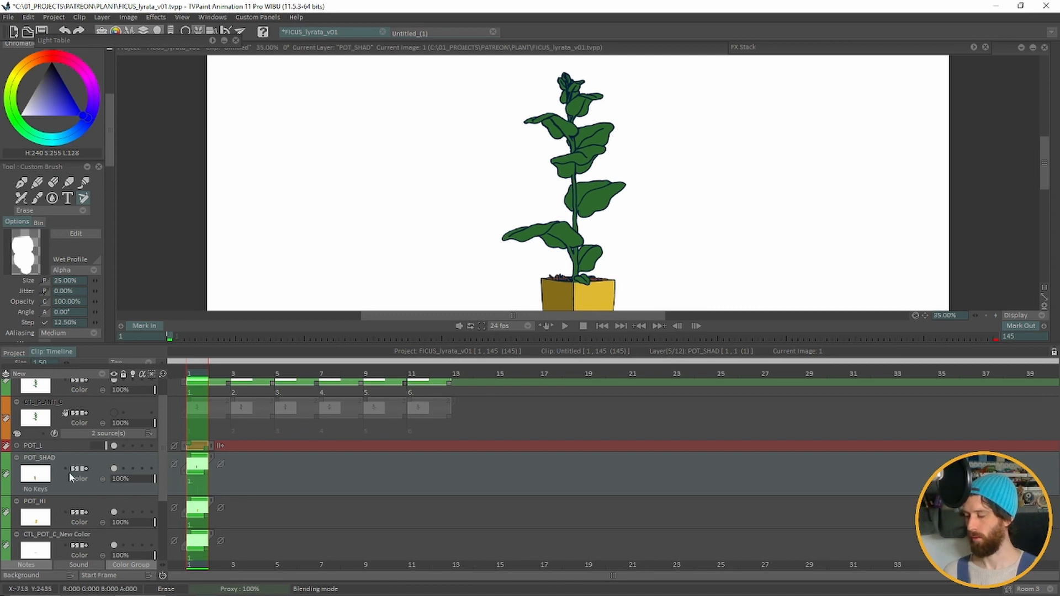
scroll(52, 506, down, 1)
click(53, 533)
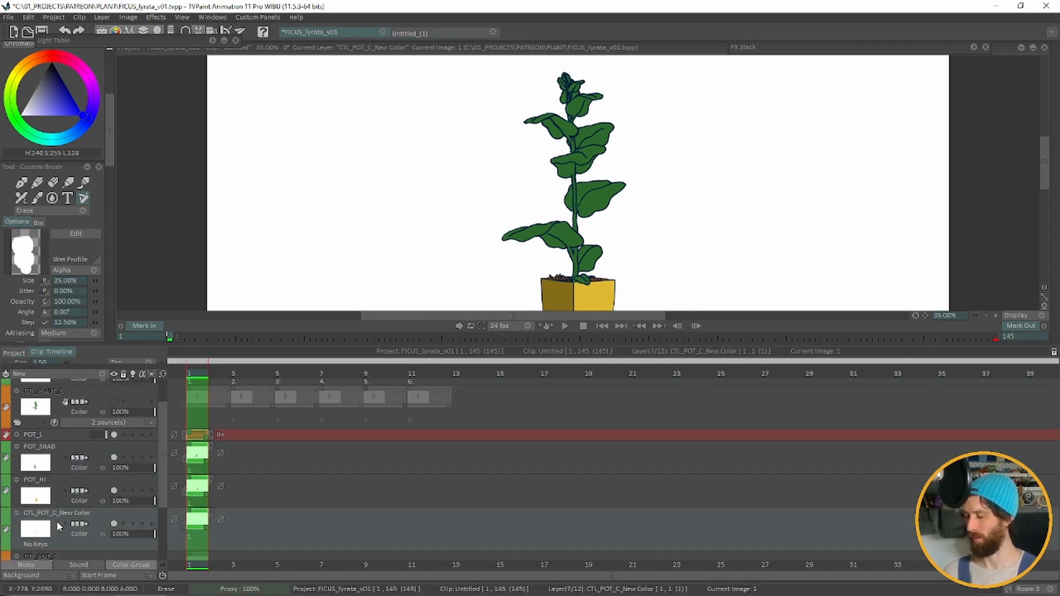
double_click(59, 516)
text(POT_SOIL)
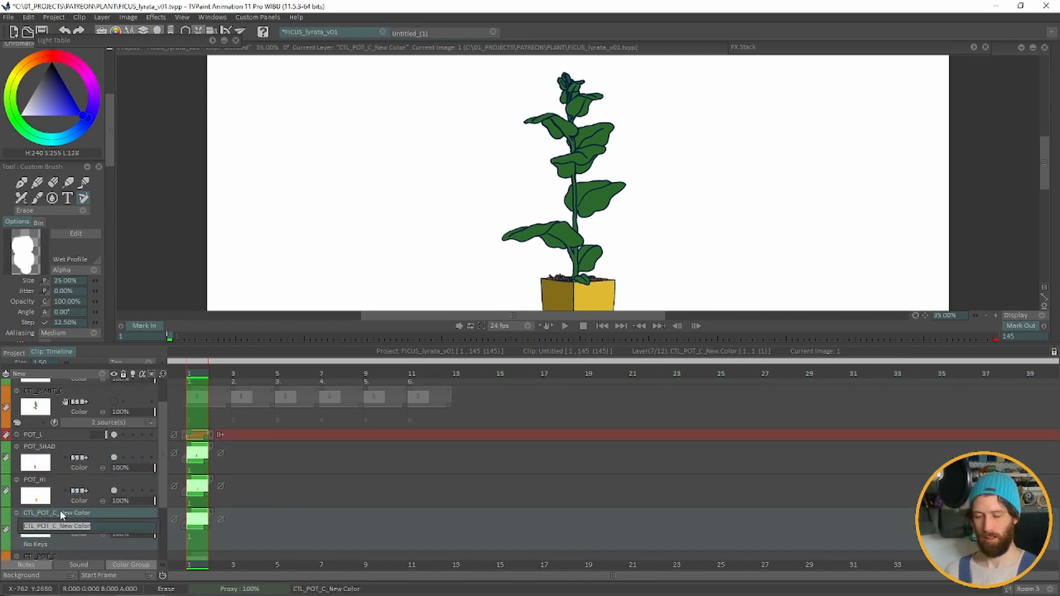
key(Return)
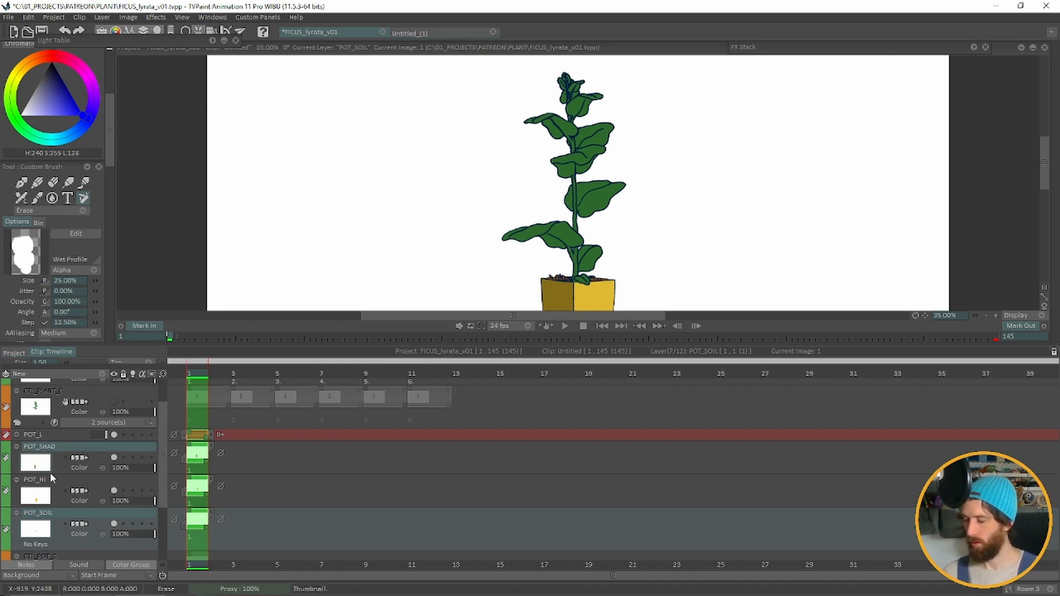
Step: Extend the single image of the POT_SHAD, POT_HI and POT_SOIL layers through the rest of the clip with their post-behavior
click(220, 453)
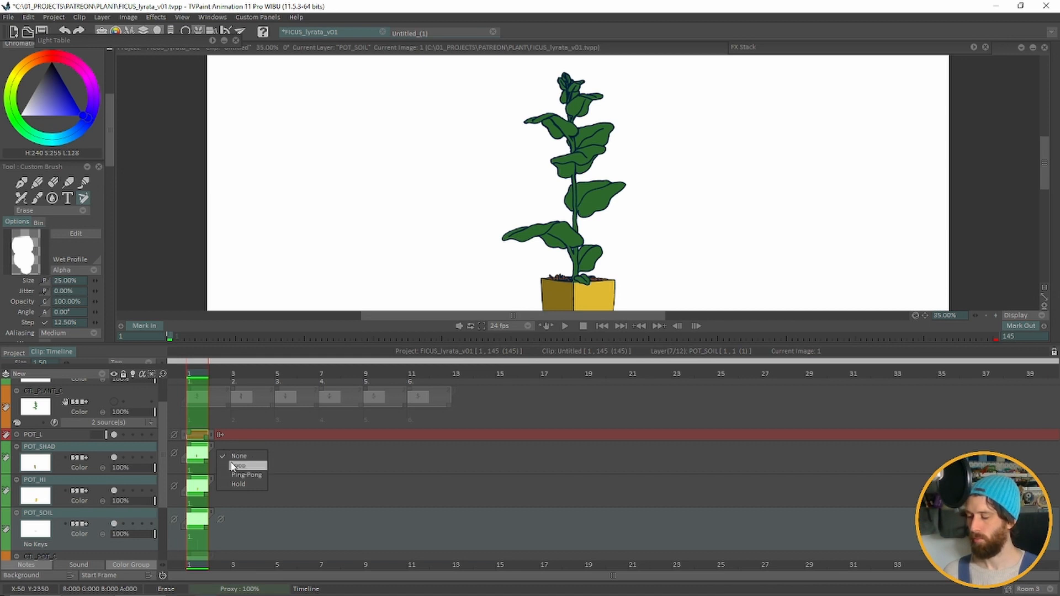
click(238, 465)
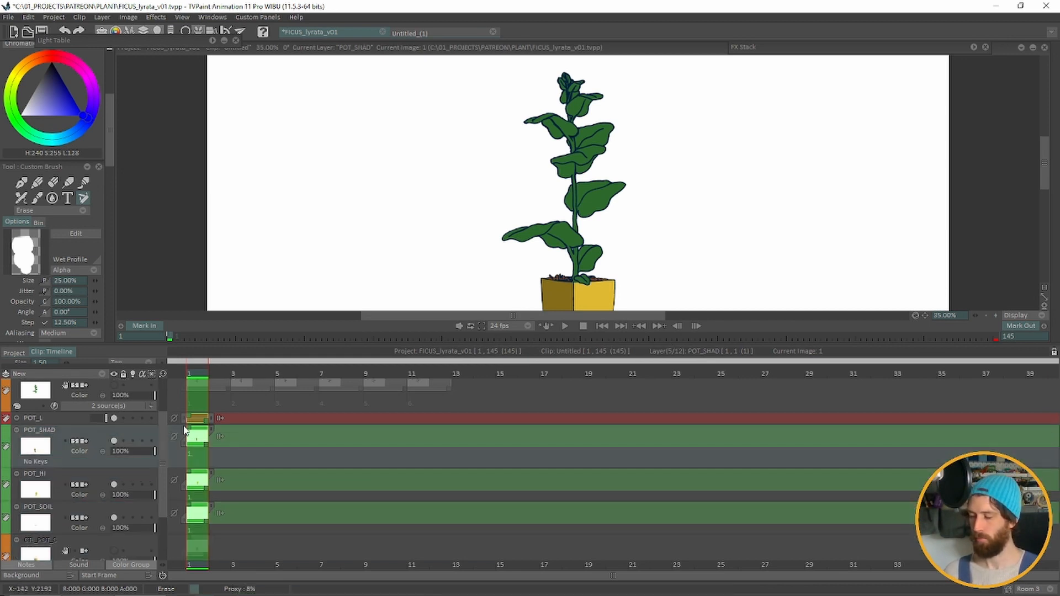
scroll(193, 420, up, 1)
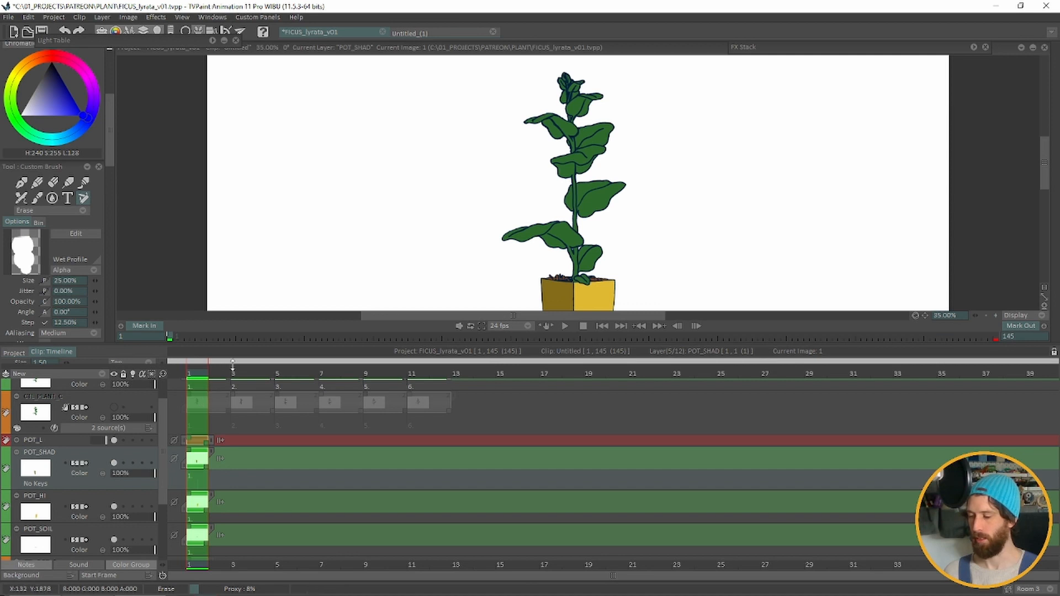
Step: Play the animation to check the pot colours over the clip and return to the first frame
key(space)
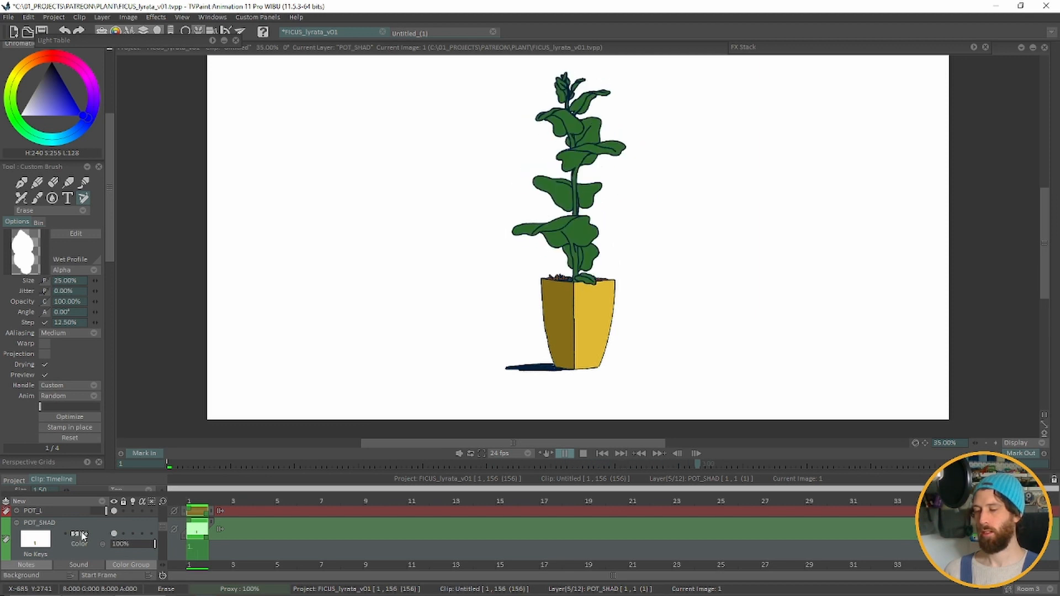
key(space)
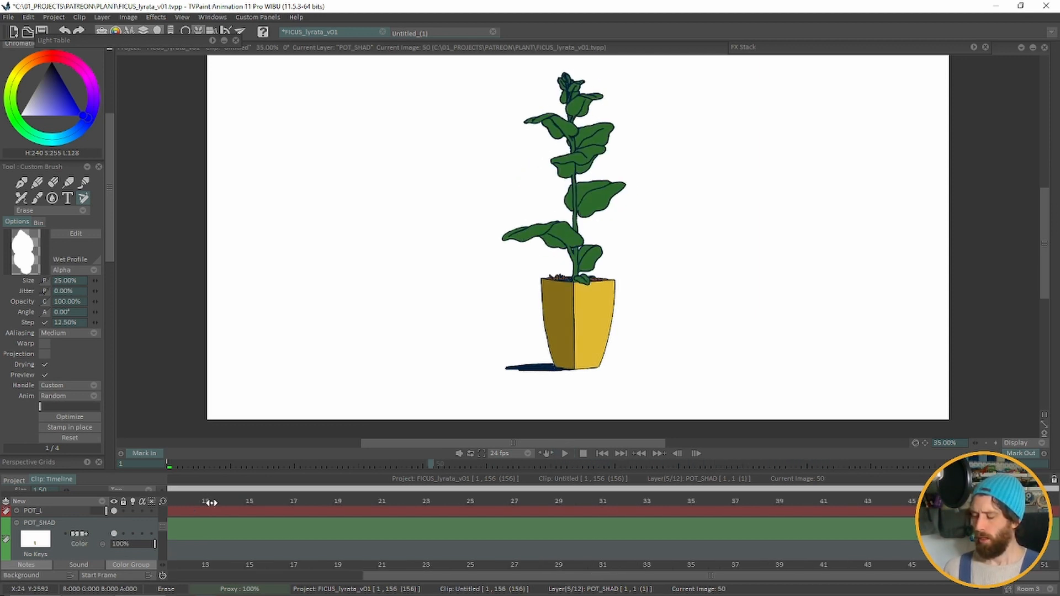
drag(211, 502, 42, 518)
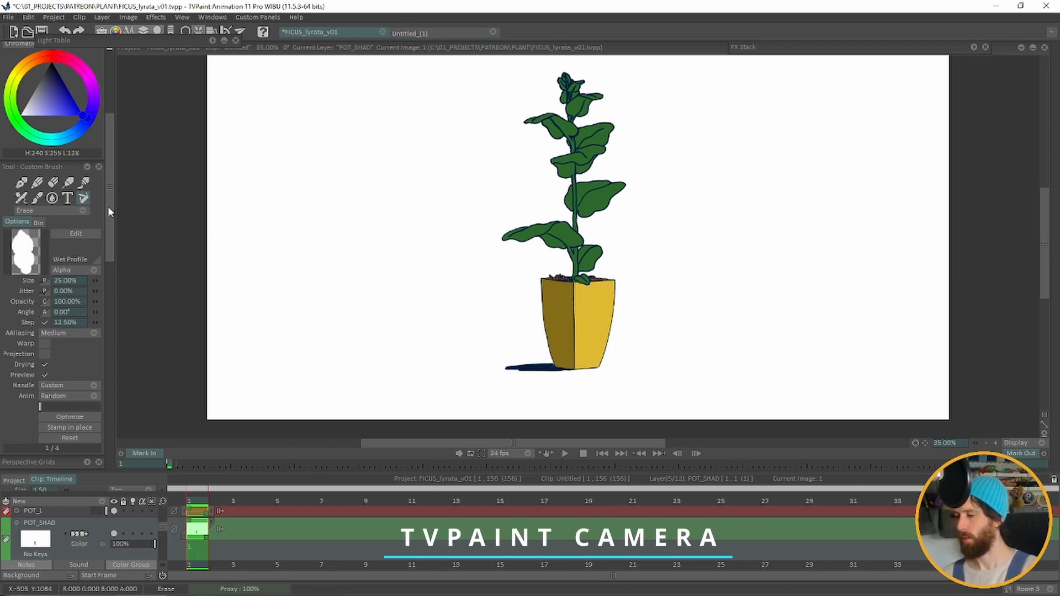
Step: Activate the Camera tool to display the camera frame over the drawing area
scroll(110, 211, up, 5)
click(86, 80)
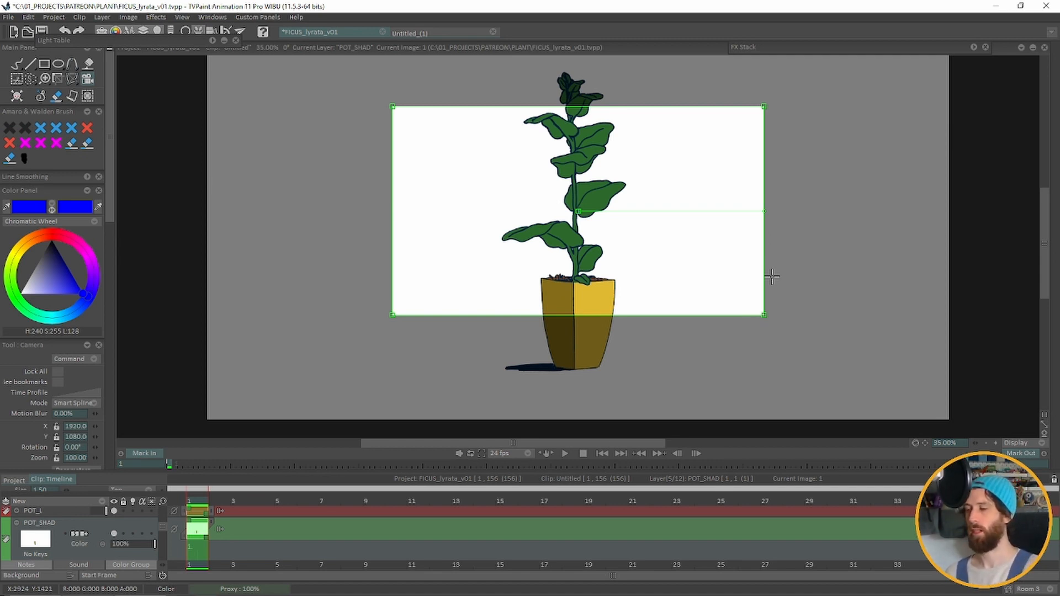
Step: Try out a new project with camera using a 2100 by 1120 camera view, and close the settings without creating it
click(9, 18)
click(41, 28)
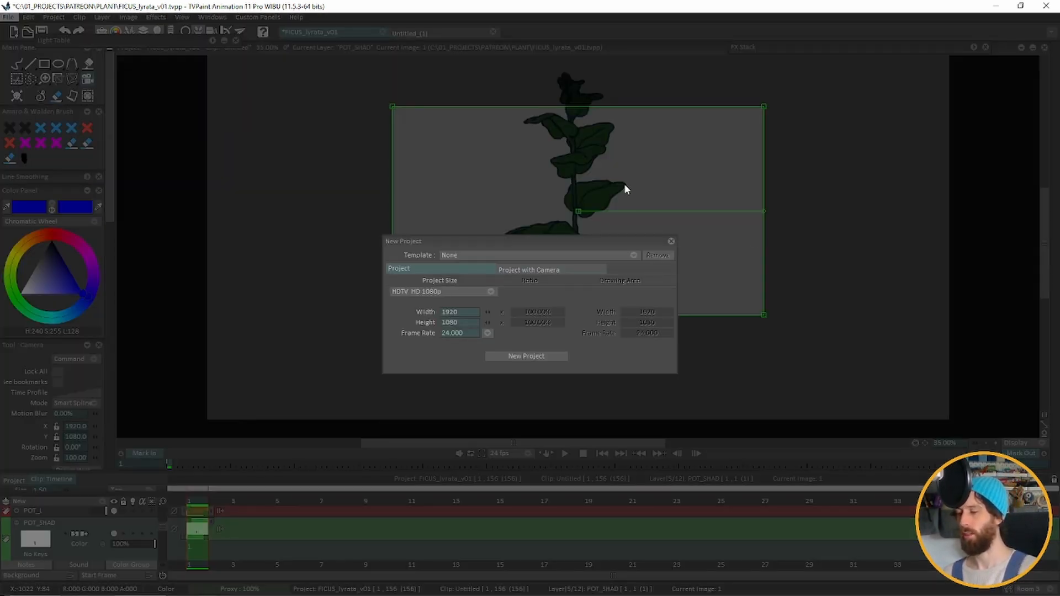
click(524, 271)
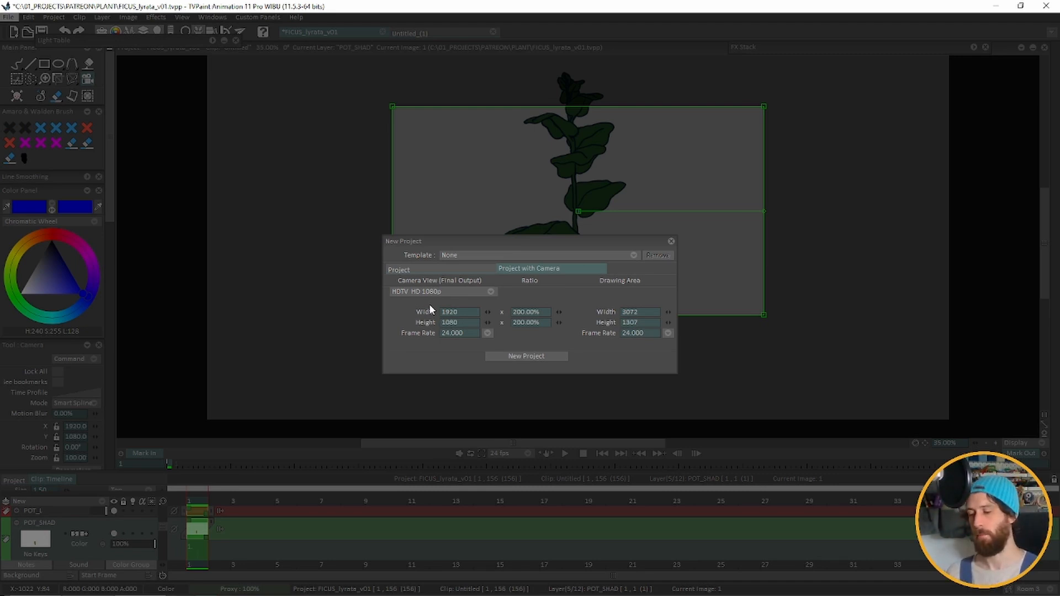
click(461, 310)
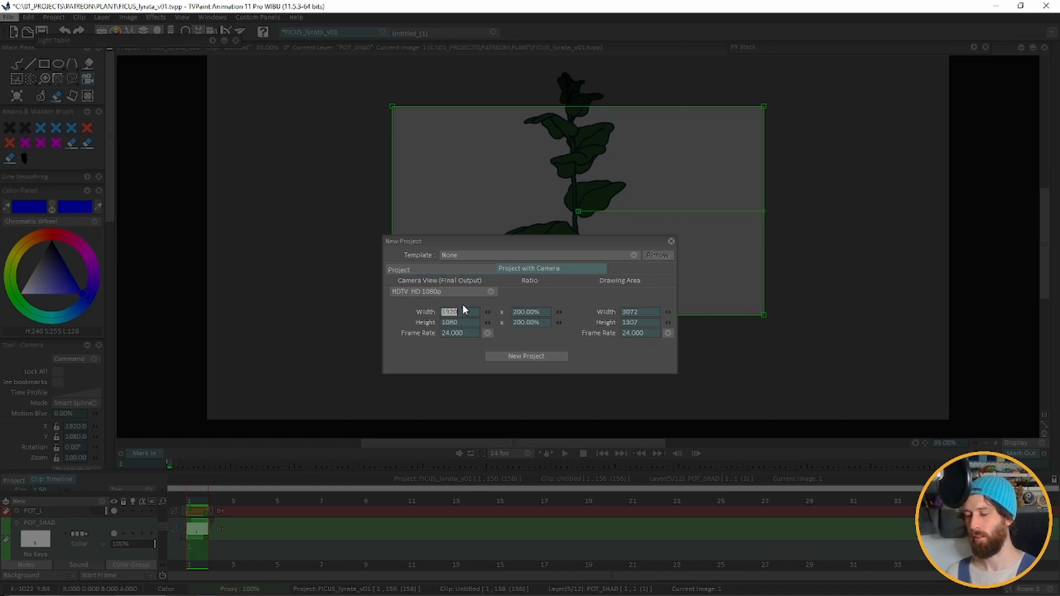
text(2100)
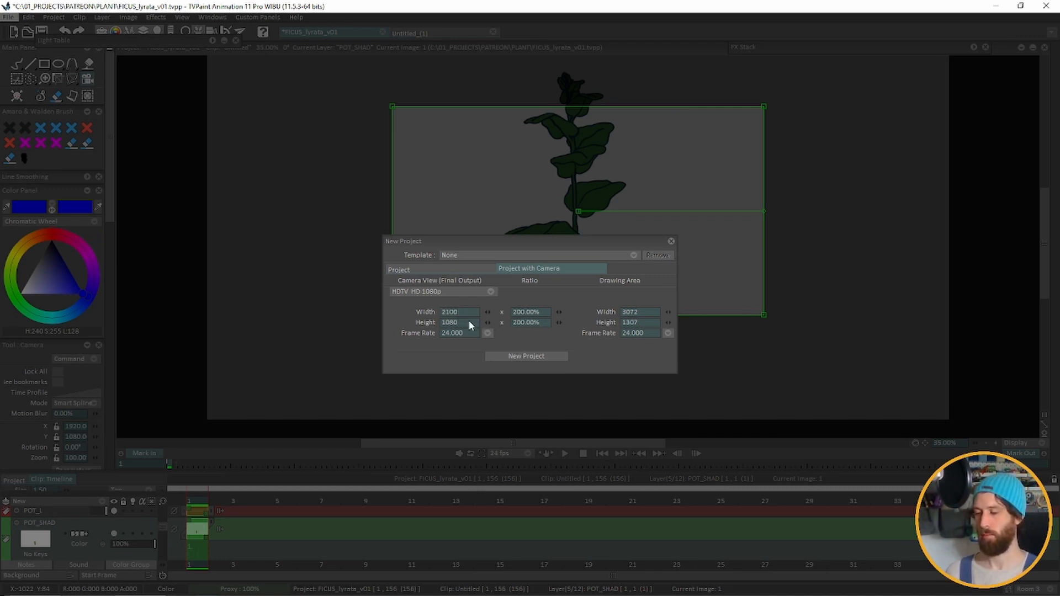
click(468, 321)
text(1120)
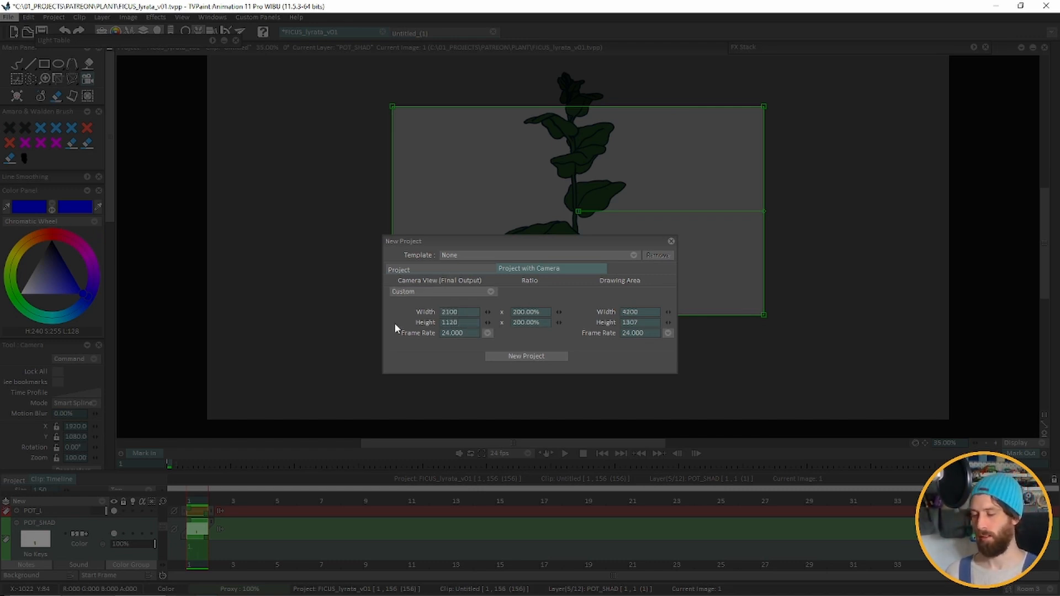
key(Return)
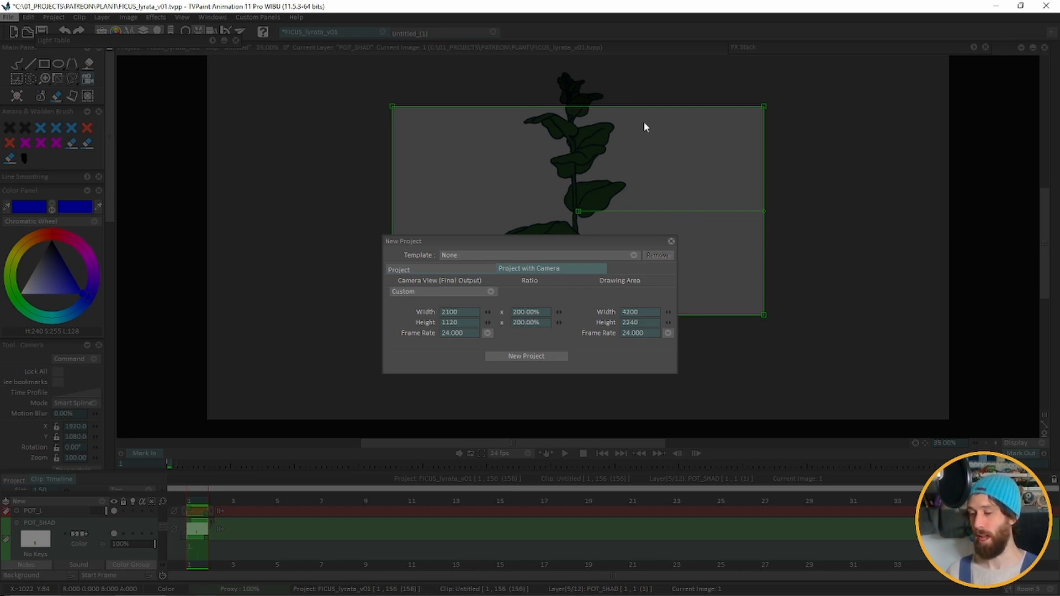
click(671, 243)
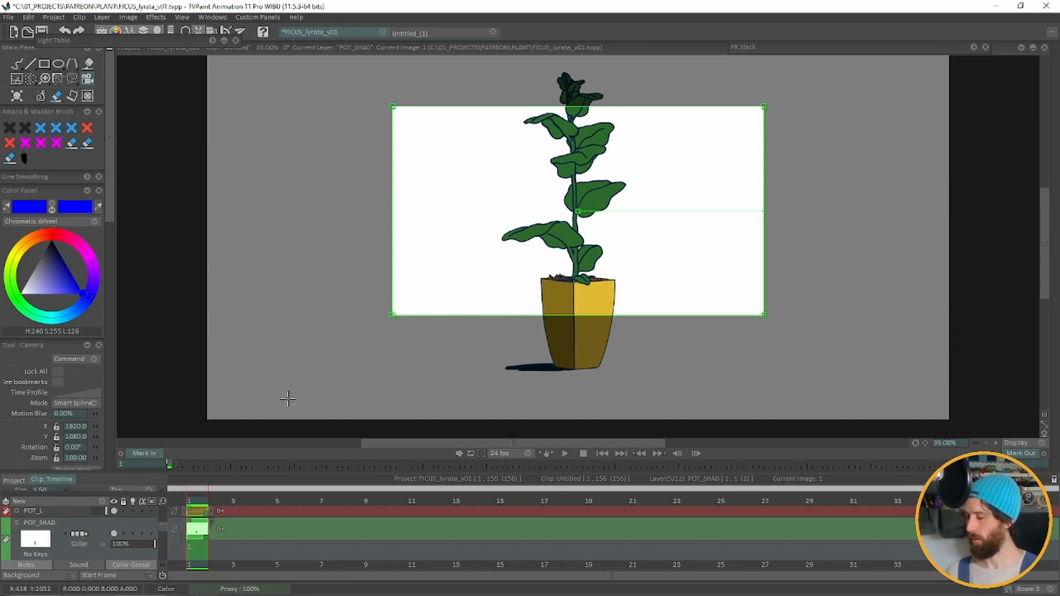
Step: Set the camera's first point at the pot's rim (X 1936, Y 1435), add a second at about X 1935, Y 818, and save
drag(578, 210, 581, 279)
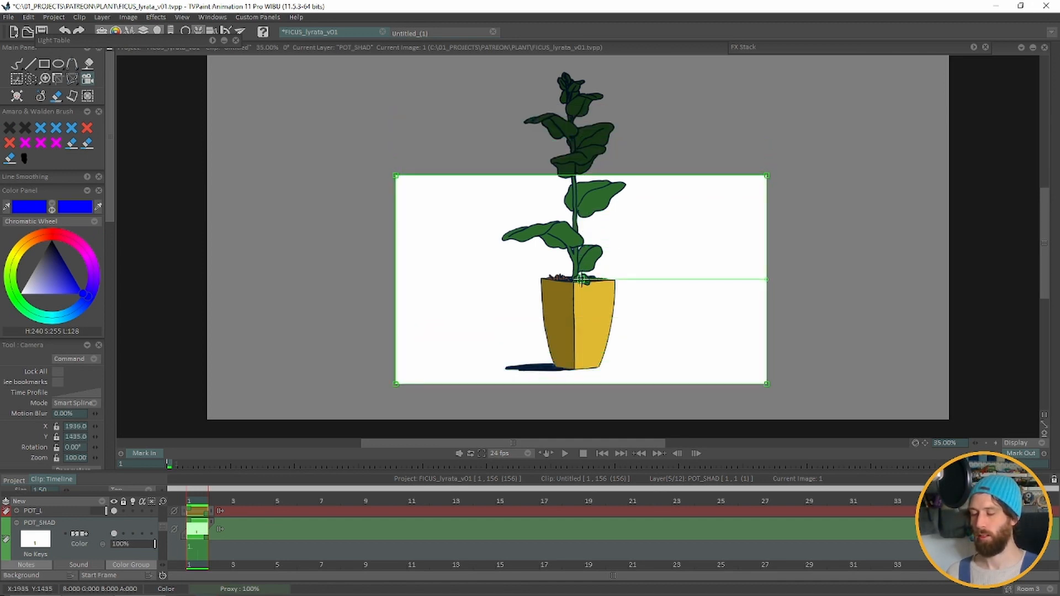
click(575, 213)
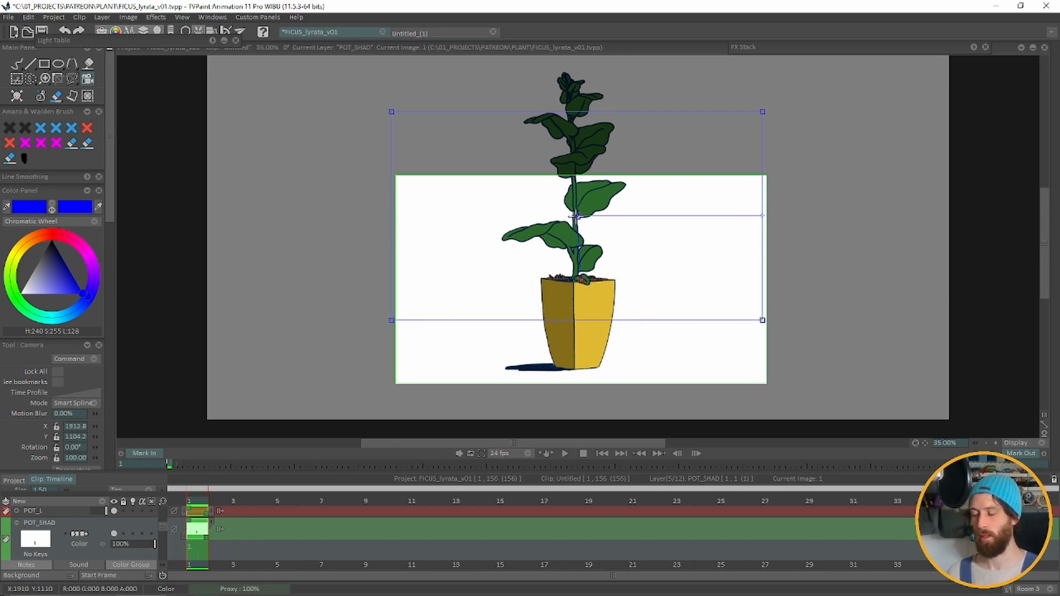
drag(574, 215, 581, 161)
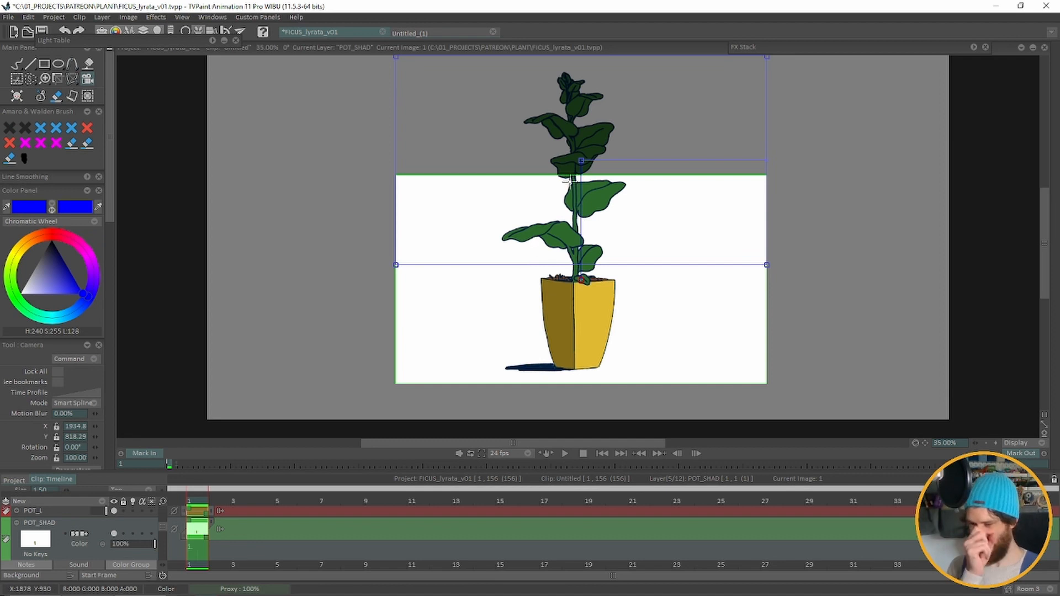
key(ctrl+s)
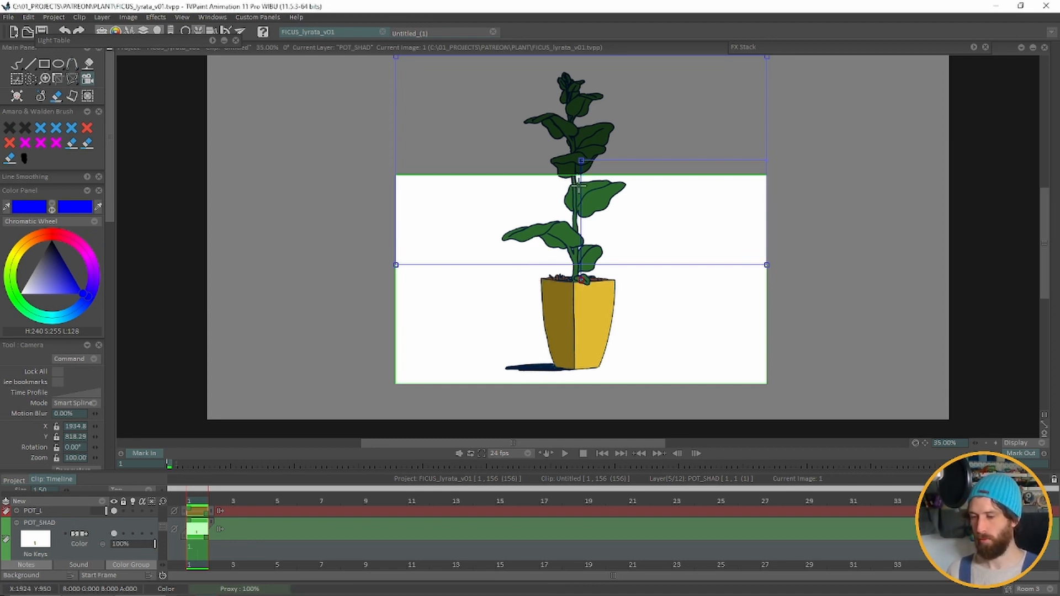
Step: Add another camera point along the plant's stem, fit it to the project, and view the canvas at 25%
drag(577, 185, 575, 232)
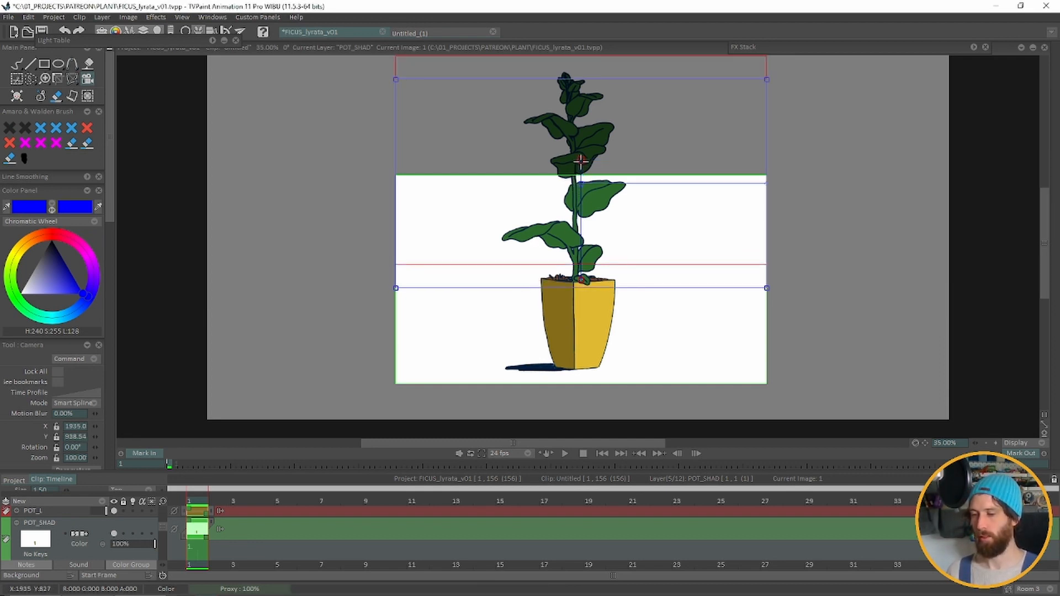
drag(580, 160, 581, 189)
right_click(580, 189)
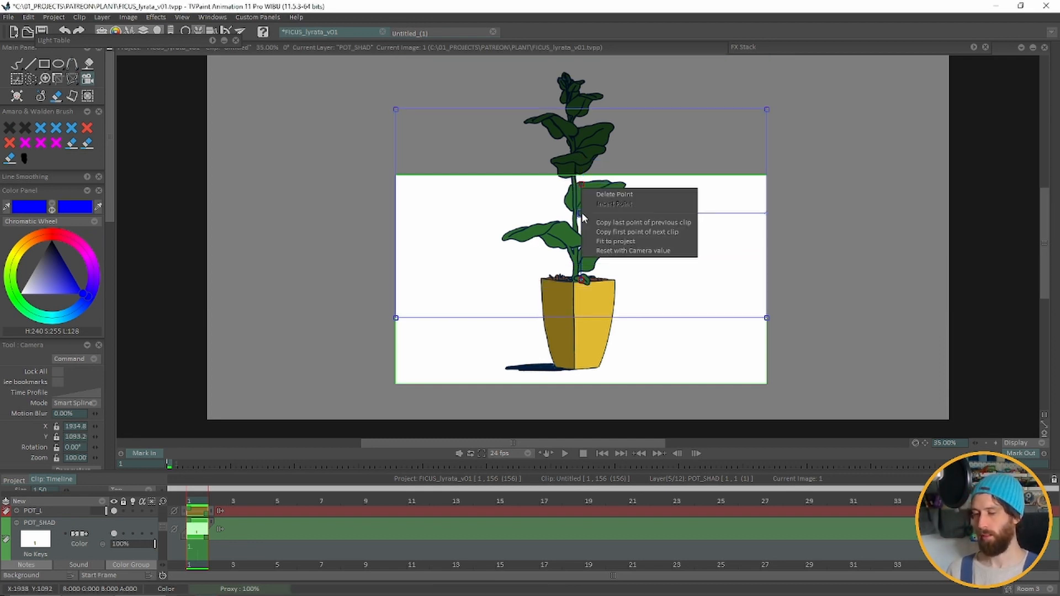
click(605, 244)
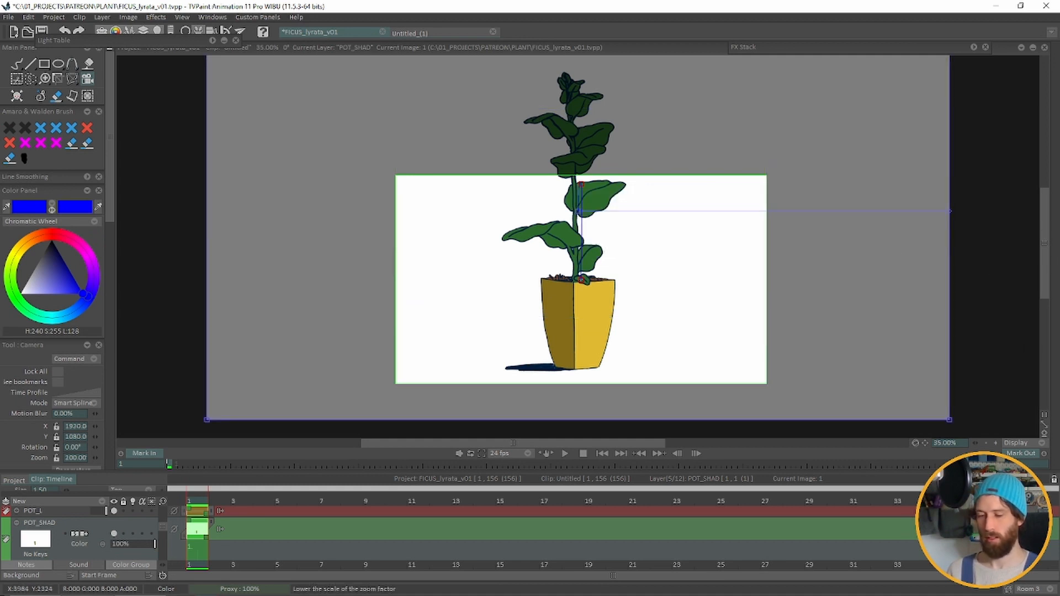
click(960, 446)
text(25)
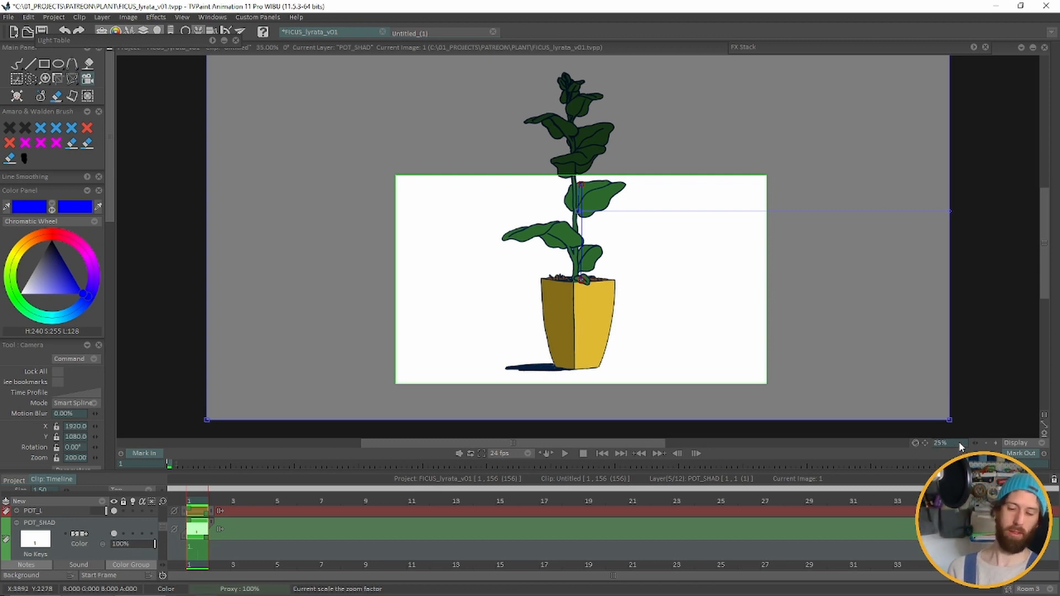
key(Return)
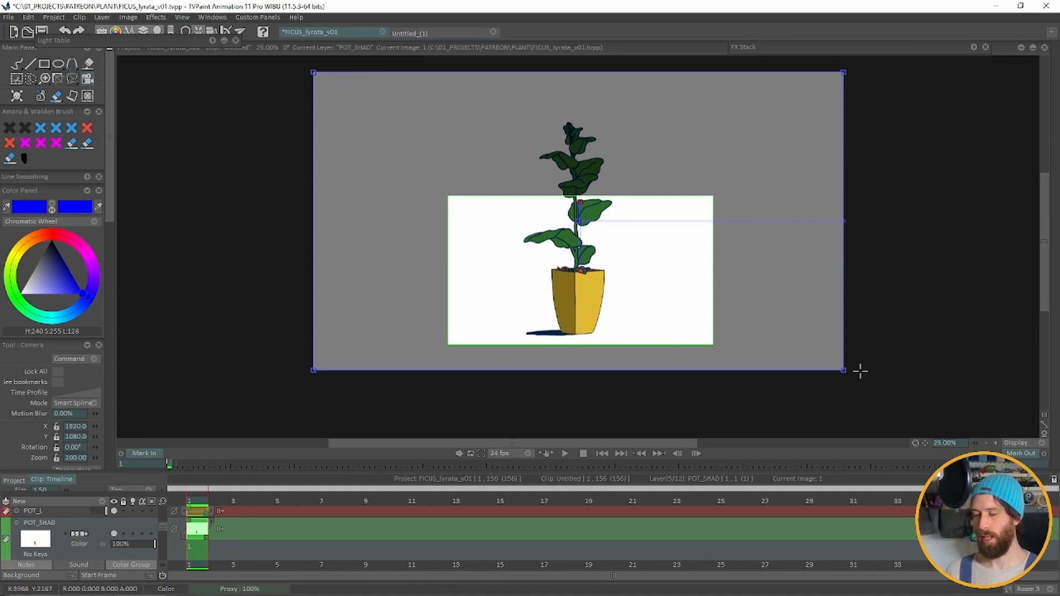
mouse_move(844, 370)
mouse_down()
mouse_move(728, 309)
mouse_move(812, 349)
mouse_move(753, 320)
mouse_move(787, 354)
mouse_move(846, 361)
mouse_up()
key(ctrl+z)
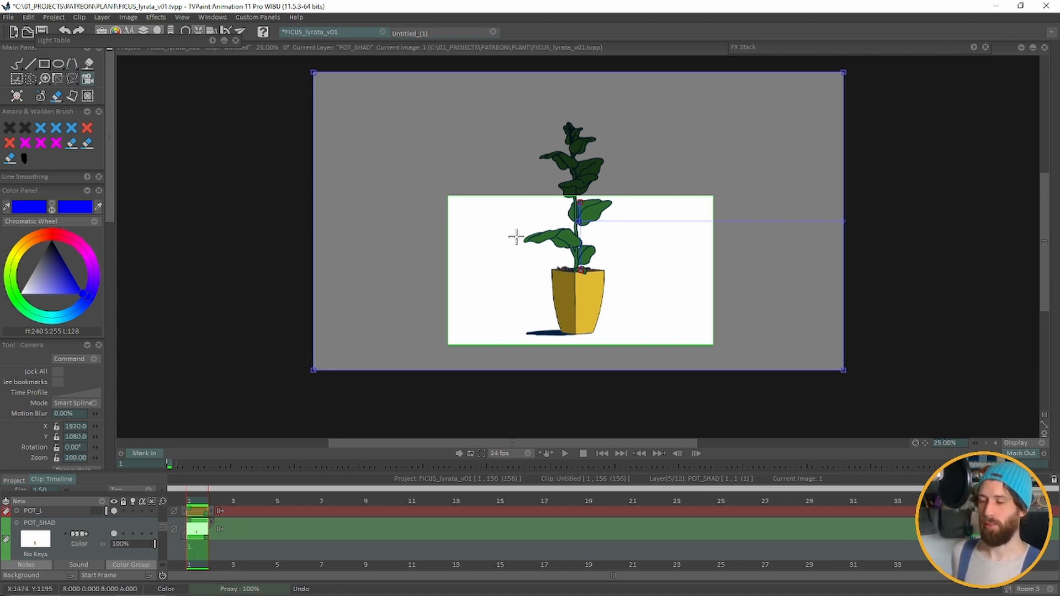
Step: Play the camera move with the playback enlarged to fill the drawing area, and scrub through the opening frames
key(Return)
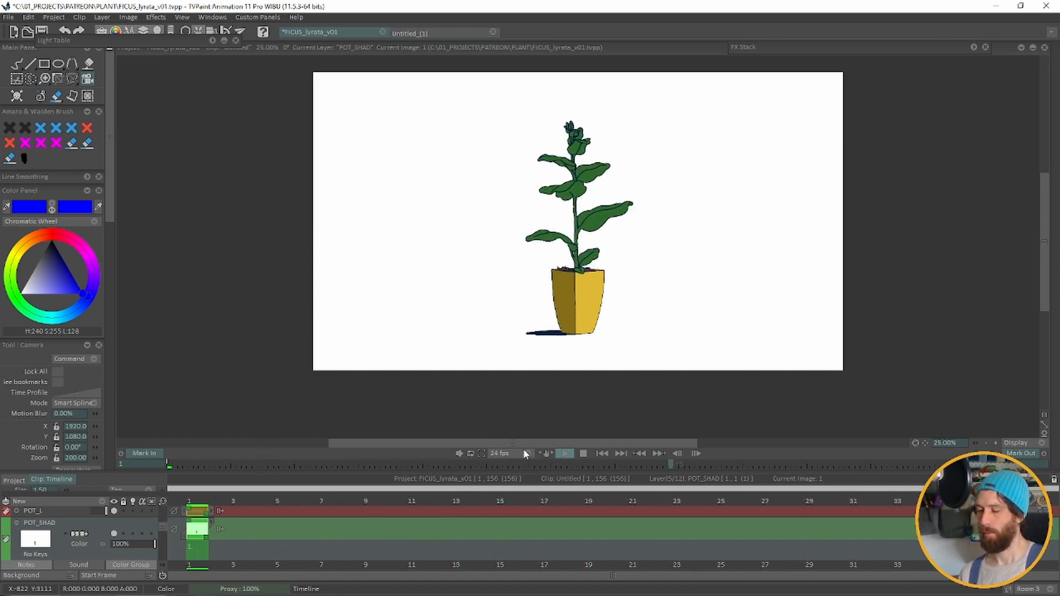
click(482, 454)
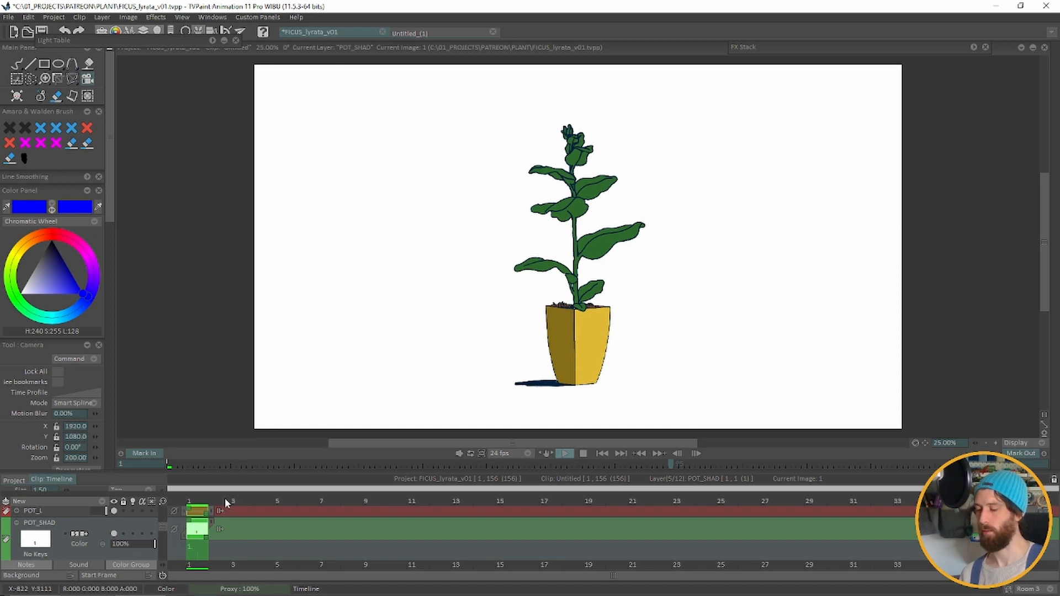
key(Return)
drag(183, 502, 118, 511)
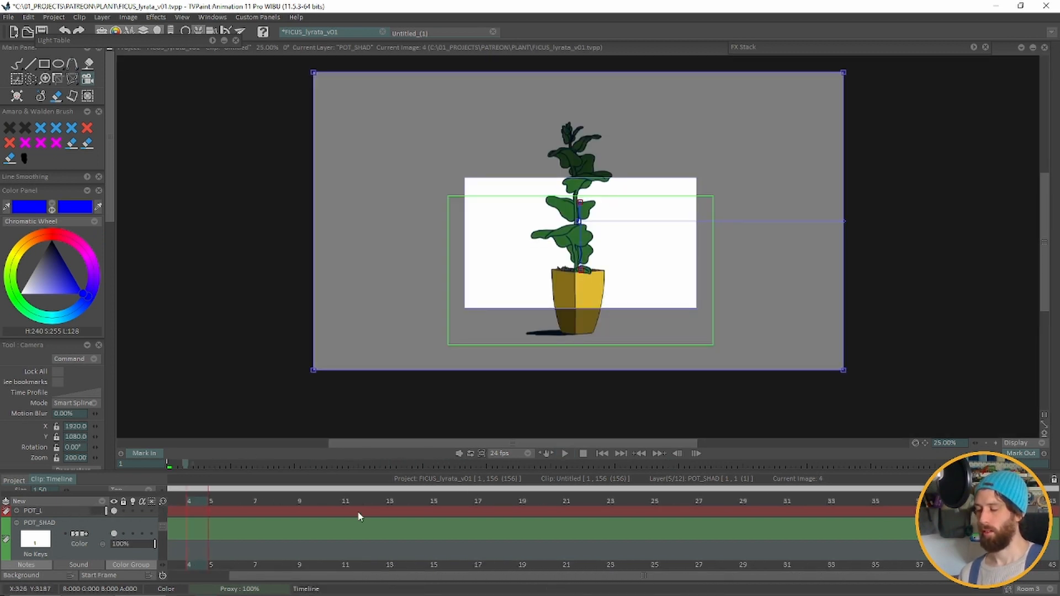
Step: Turn off the dimming outside the camera frame in the display options and turn it back on
click(1014, 444)
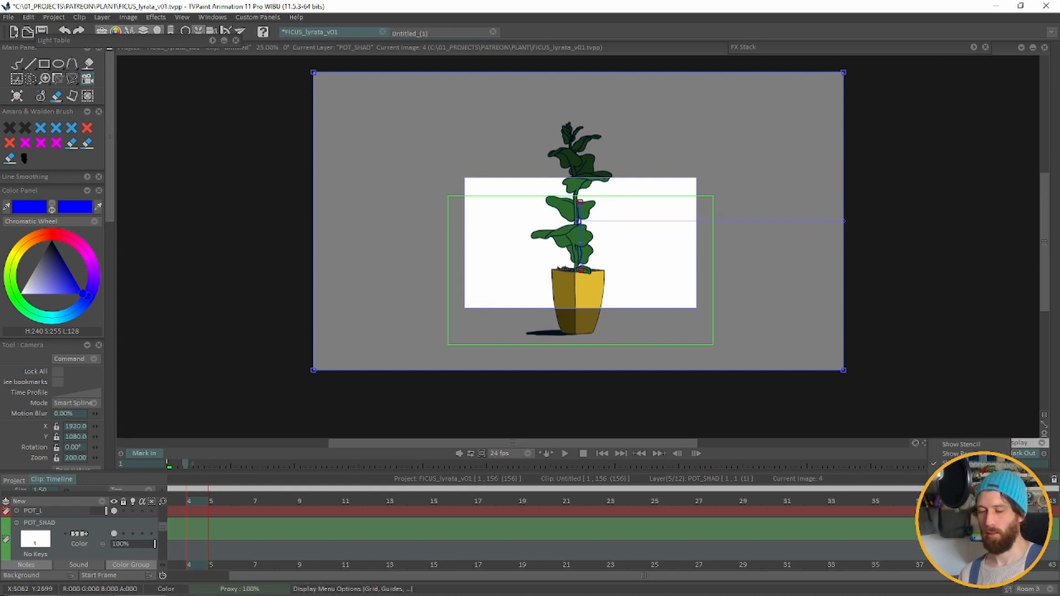
click(972, 491)
click(1021, 440)
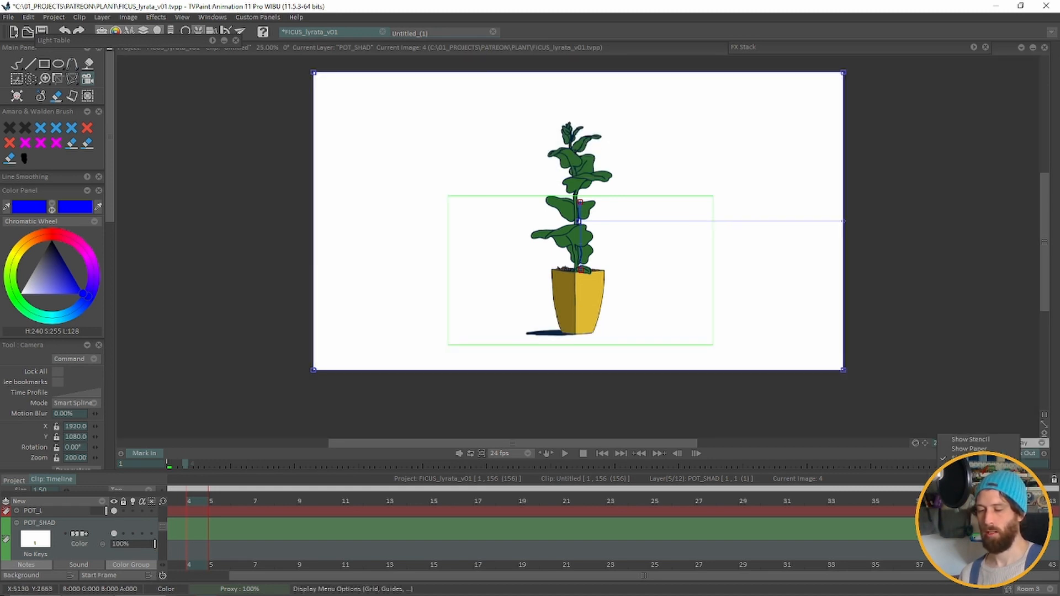
click(971, 492)
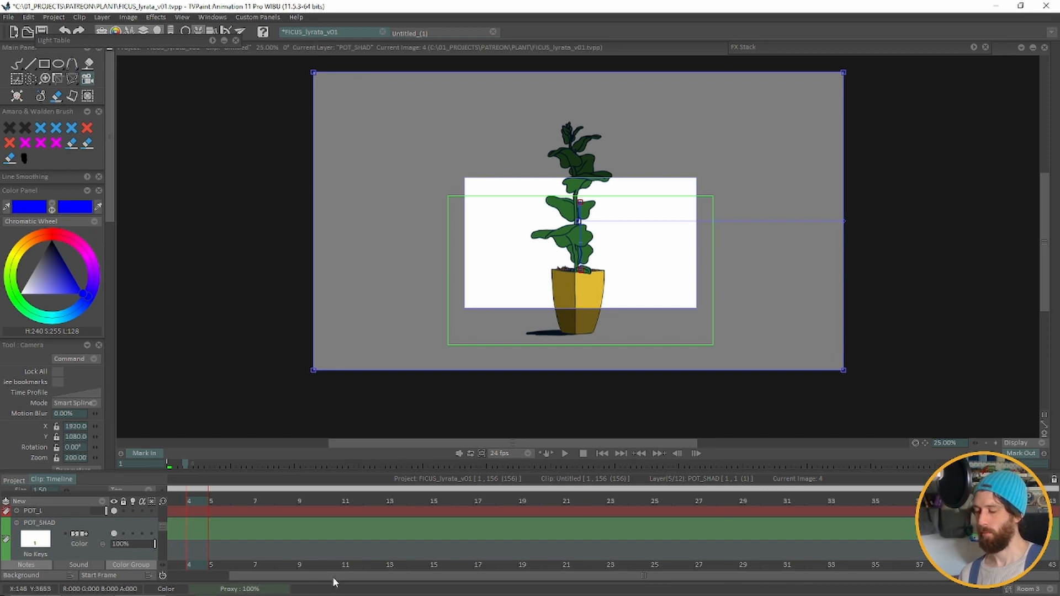
Step: Replay the camera move from frame 1 and scrub through to frame 12 to examine where the move ends
drag(335, 577, 224, 581)
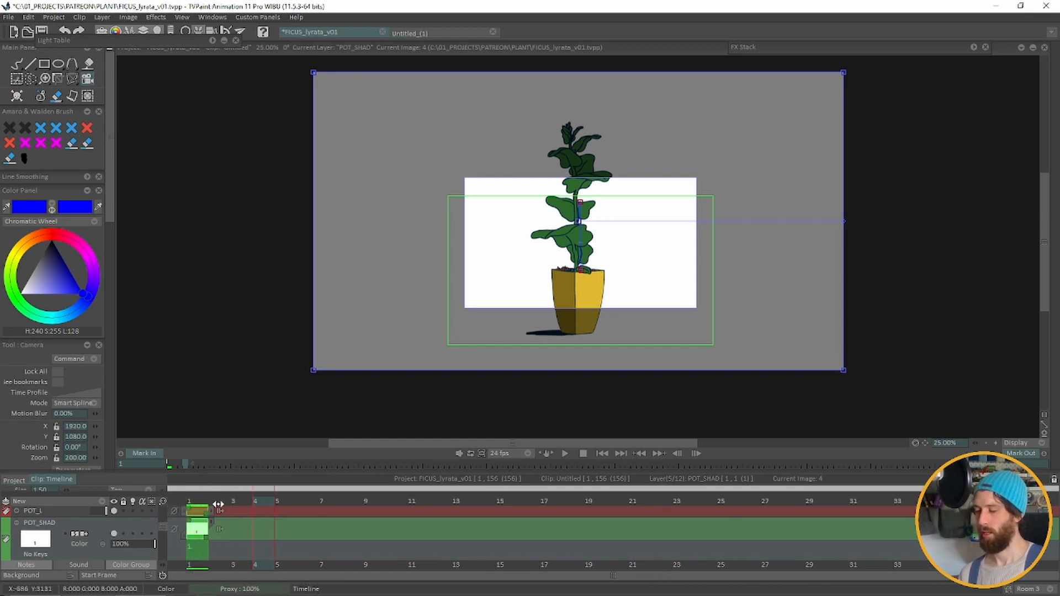
drag(218, 504, 182, 506)
key(Return)
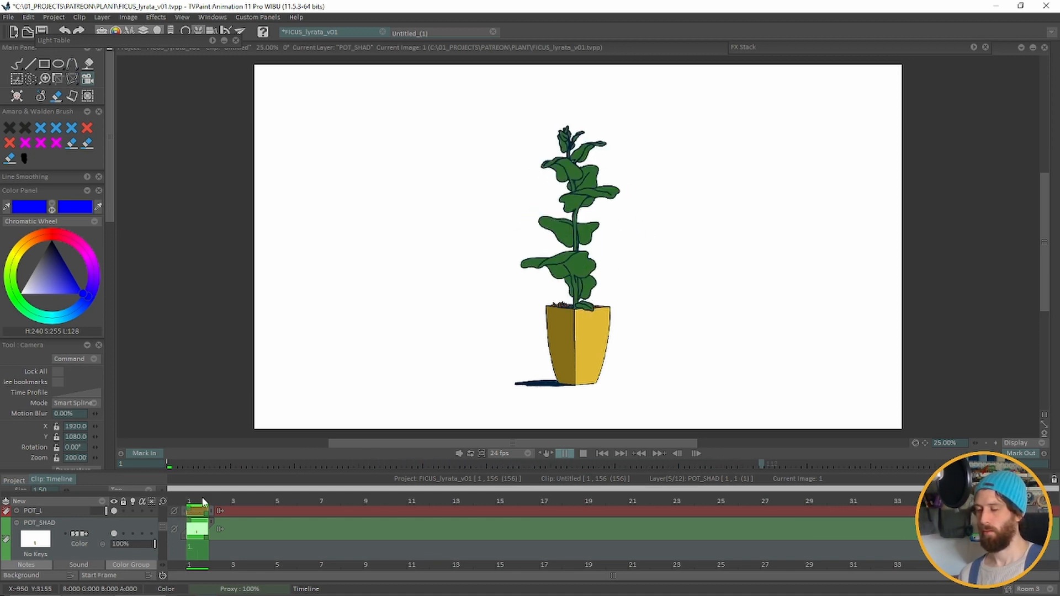
key(Return)
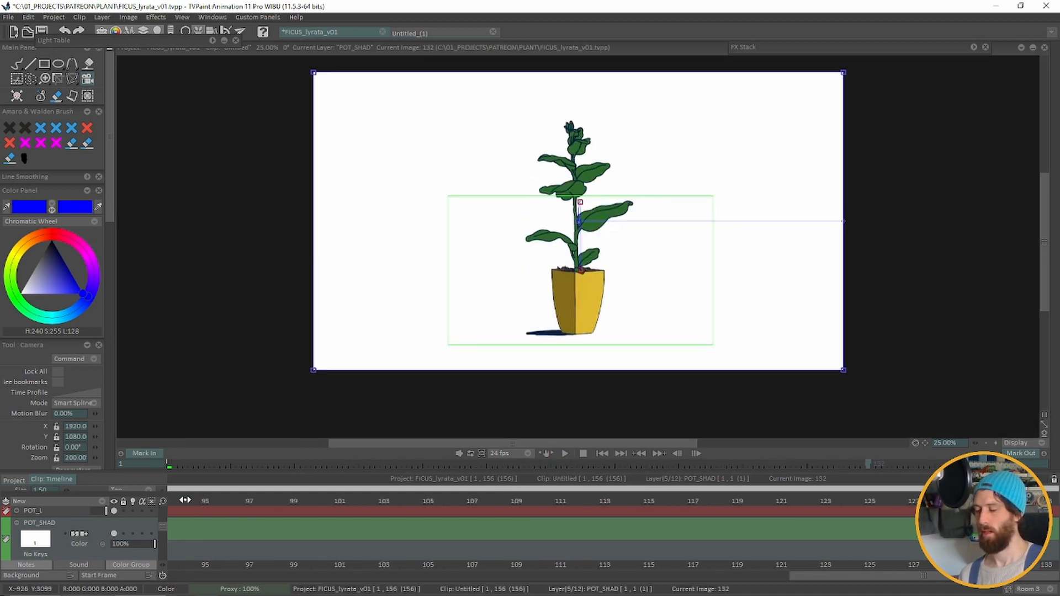
drag(185, 499, 38, 507)
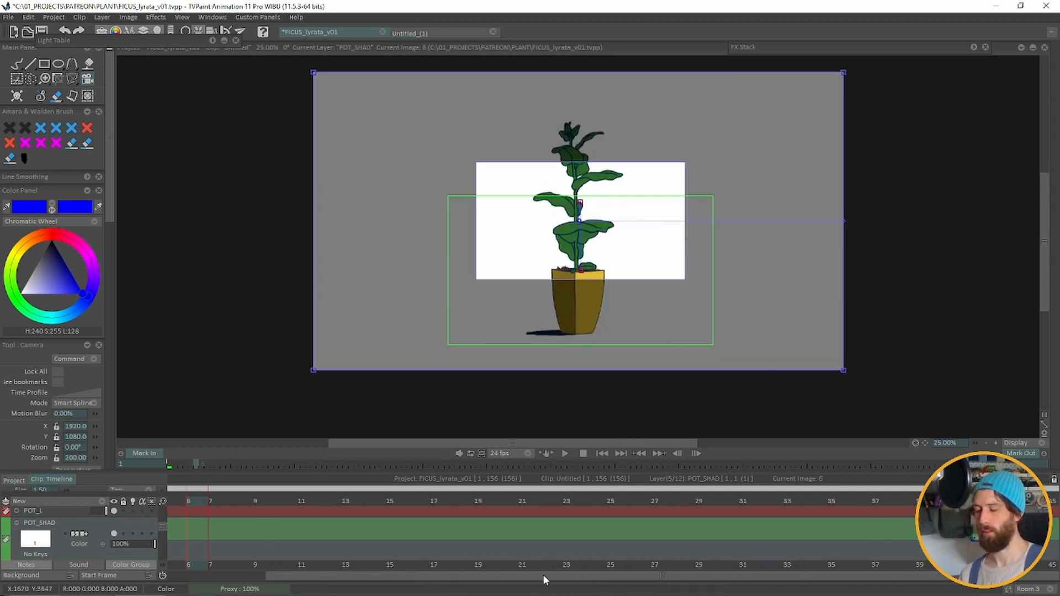
drag(543, 576, 408, 579)
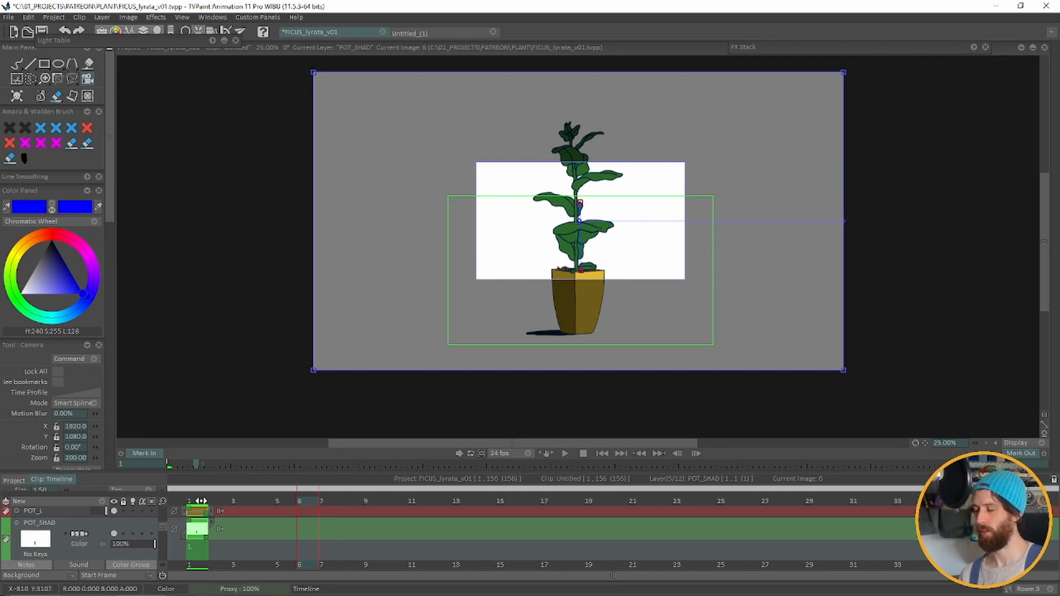
drag(201, 501, 430, 488)
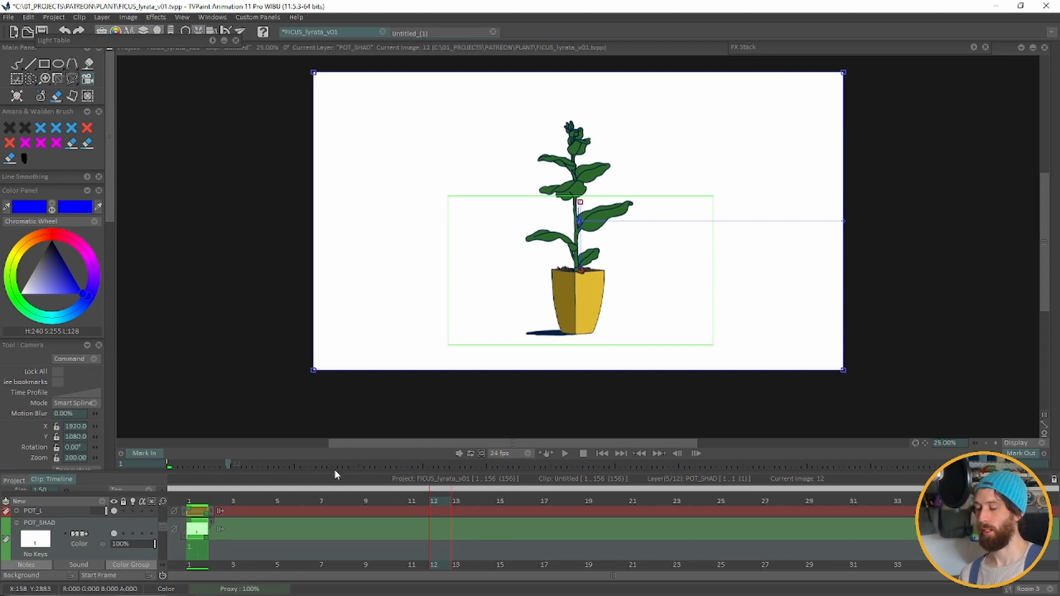
Step: Enlarge the timeline area and collapse the POT_SHAD, POT_HI, POT_SOIL and CTL_POT_C layers
drag(335, 474, 309, 395)
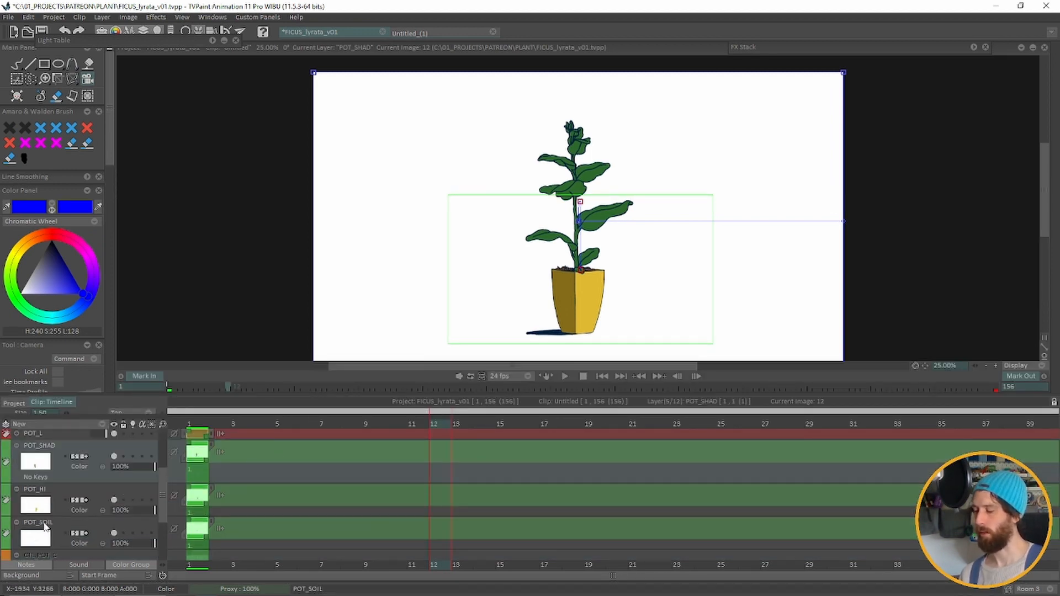
shift+click(46, 525)
click(18, 494)
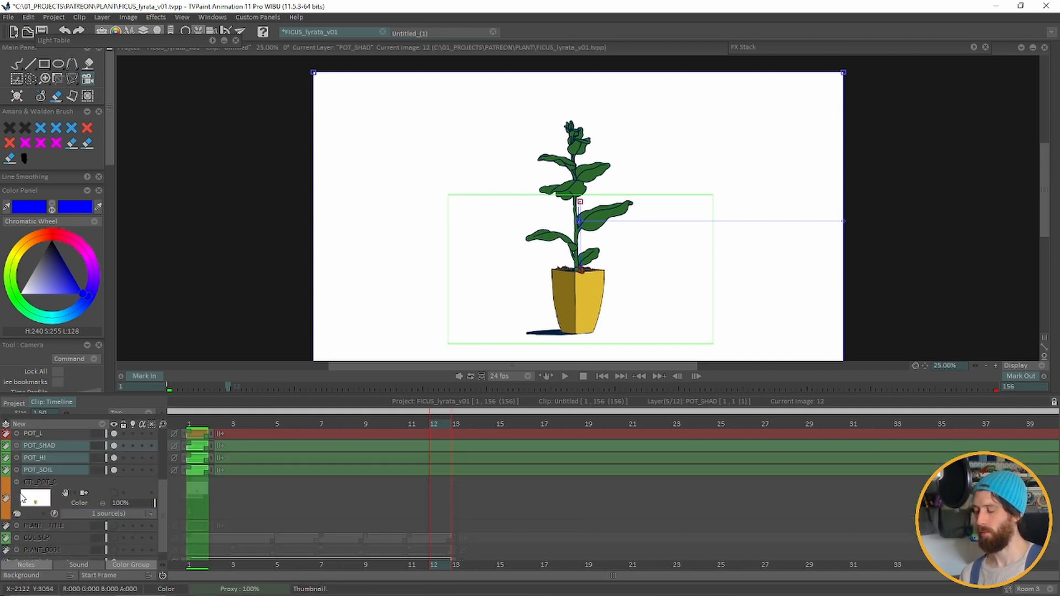
click(18, 488)
click(16, 485)
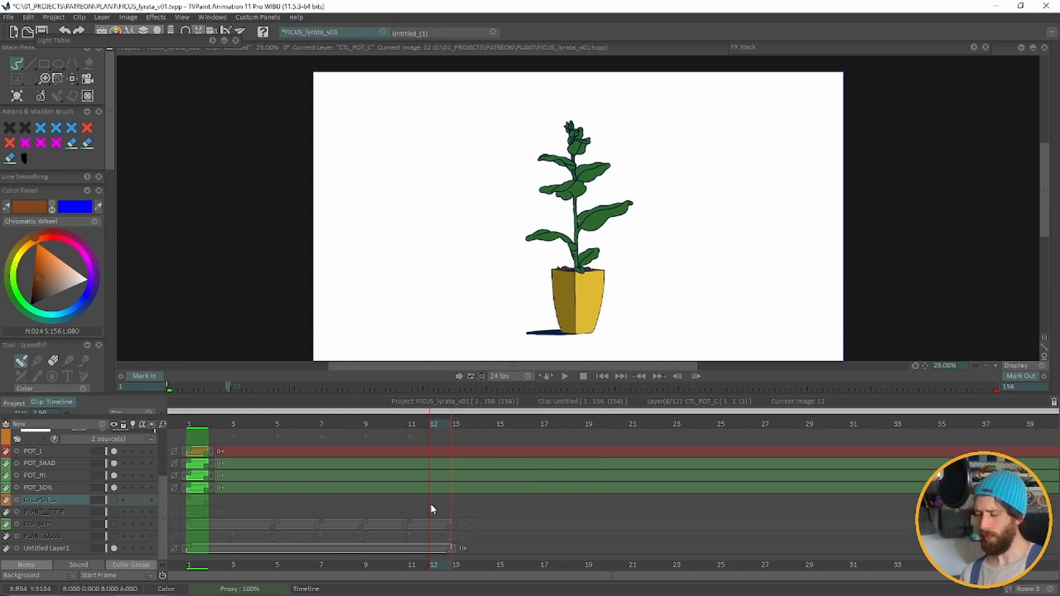
Step: Extend Untitled Layer1 to 141 frames so the camera move spreads over most of the clip
mouse_move(436, 421)
mouse_down()
mouse_move(212, 422)
mouse_move(109, 447)
mouse_up()
mouse_move(211, 439)
mouse_down()
mouse_move(438, 433)
mouse_move(441, 448)
mouse_up()
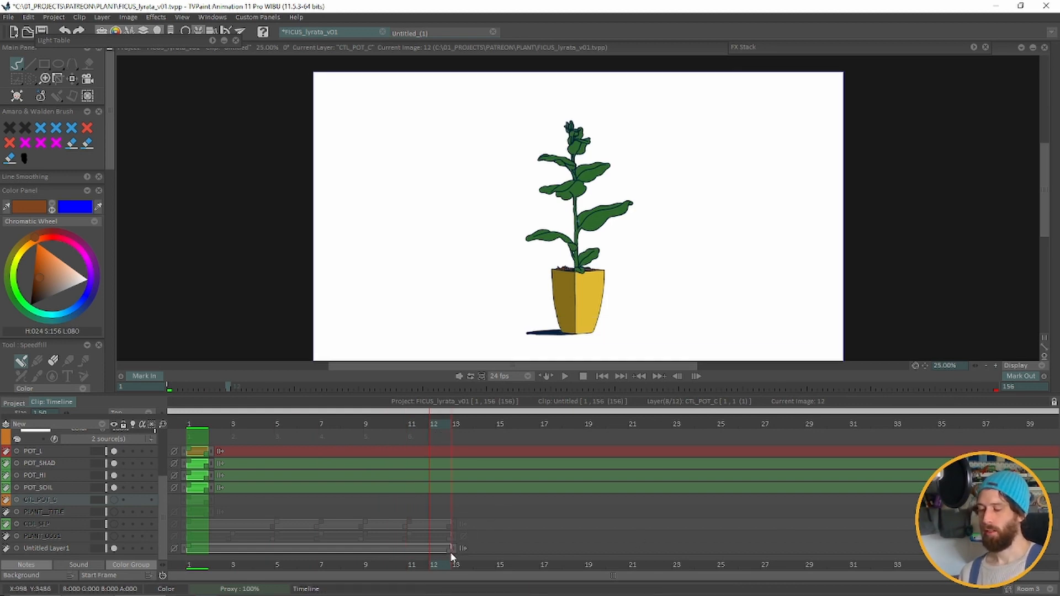
drag(449, 554, 1052, 564)
drag(163, 424, 124, 424)
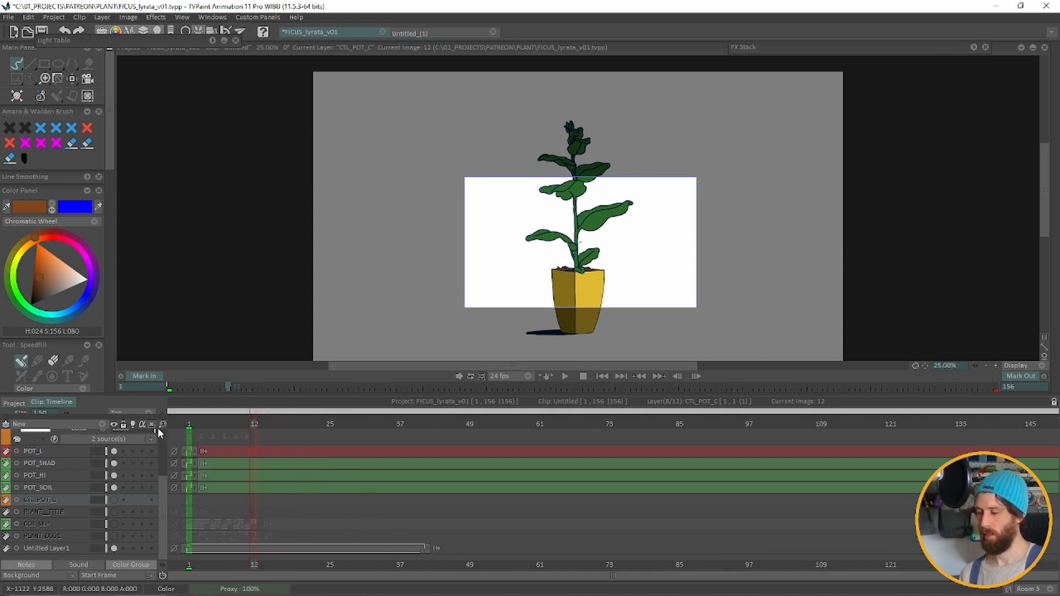
drag(163, 429, 152, 430)
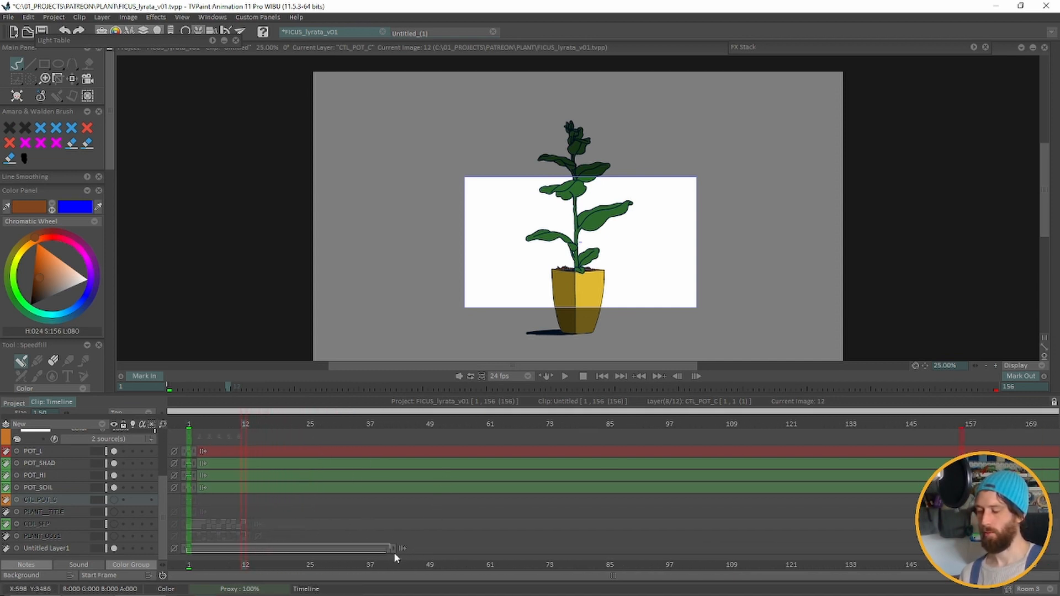
drag(393, 552, 809, 539)
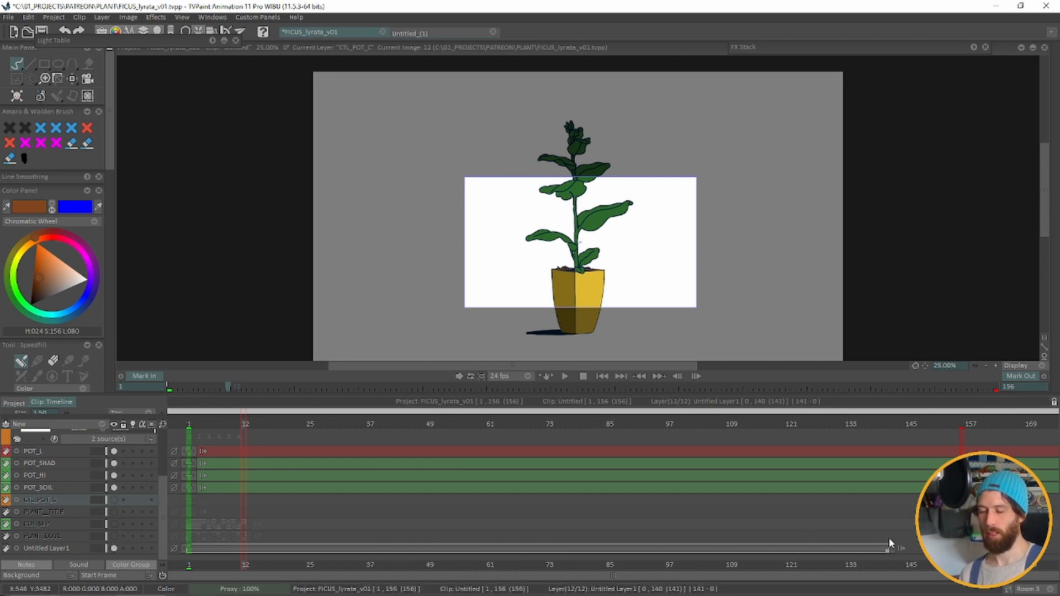
drag(892, 537, 889, 539)
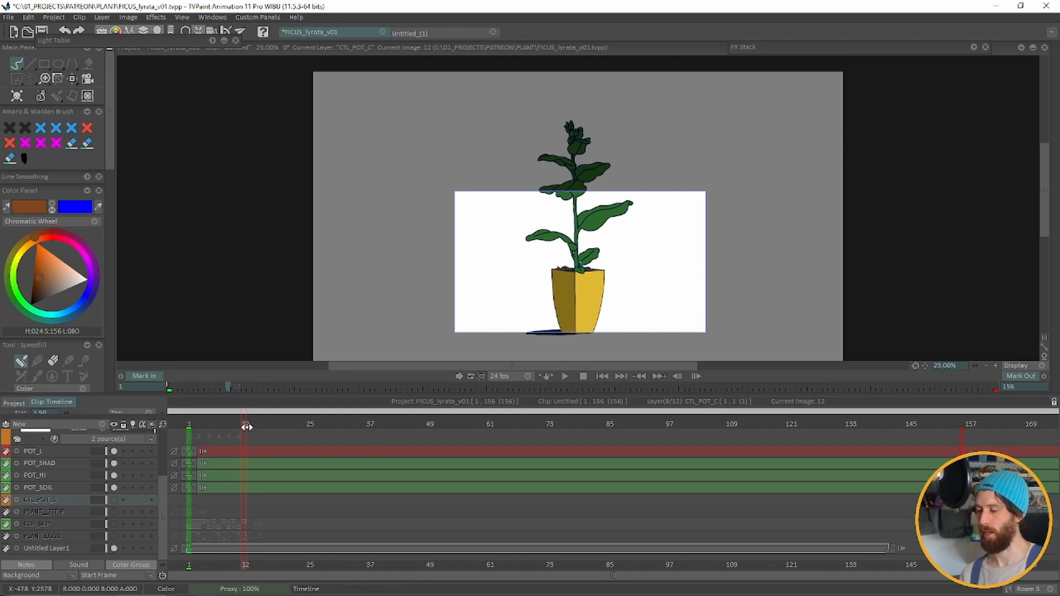
Step: Play the lengthened camera move from frame 1 and scrub along the timeline to frame 61
drag(247, 427, 138, 445)
key(Return)
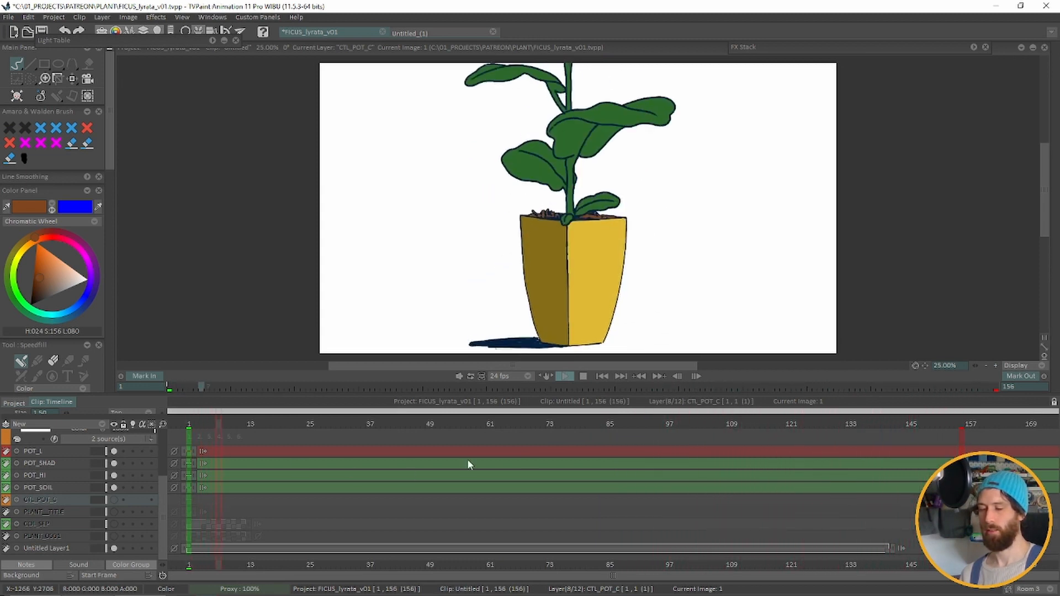
key(Return)
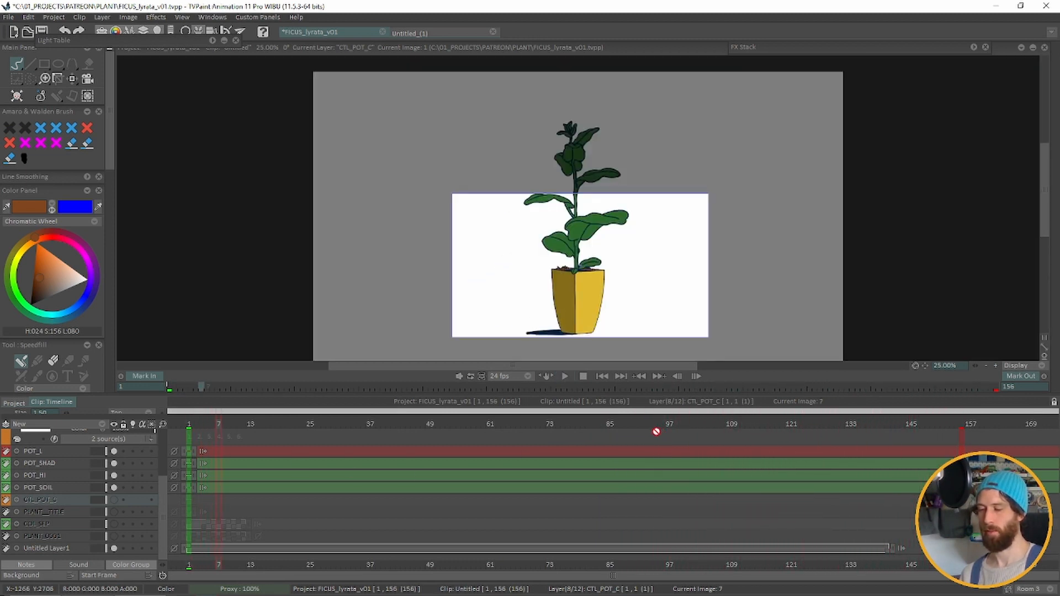
drag(656, 431, 489, 450)
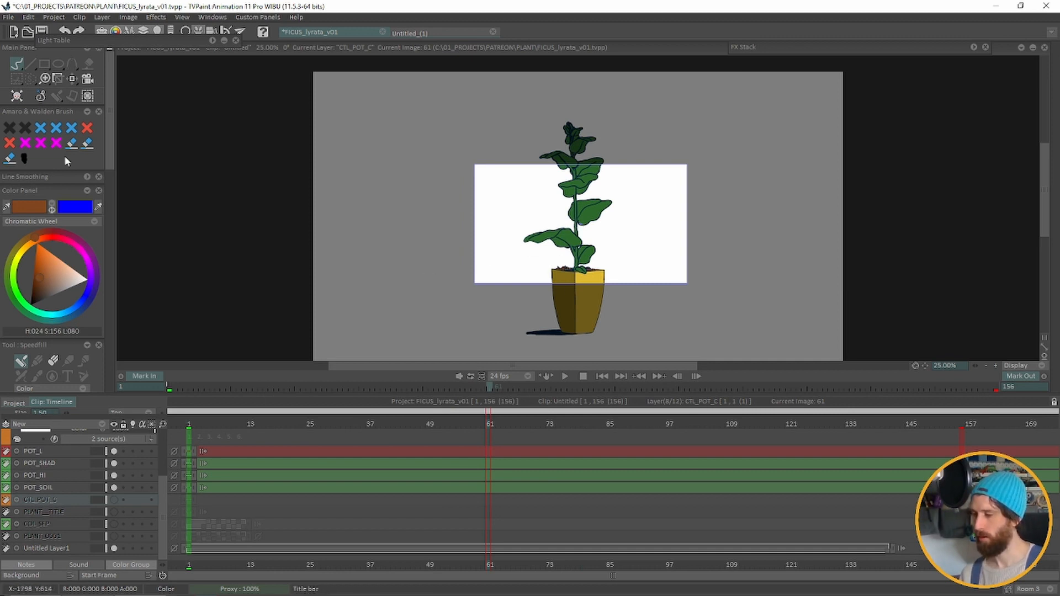
Step: Activate the Camera tool, set its interpolation mode to Linear and play the camera move from frame 1
click(87, 79)
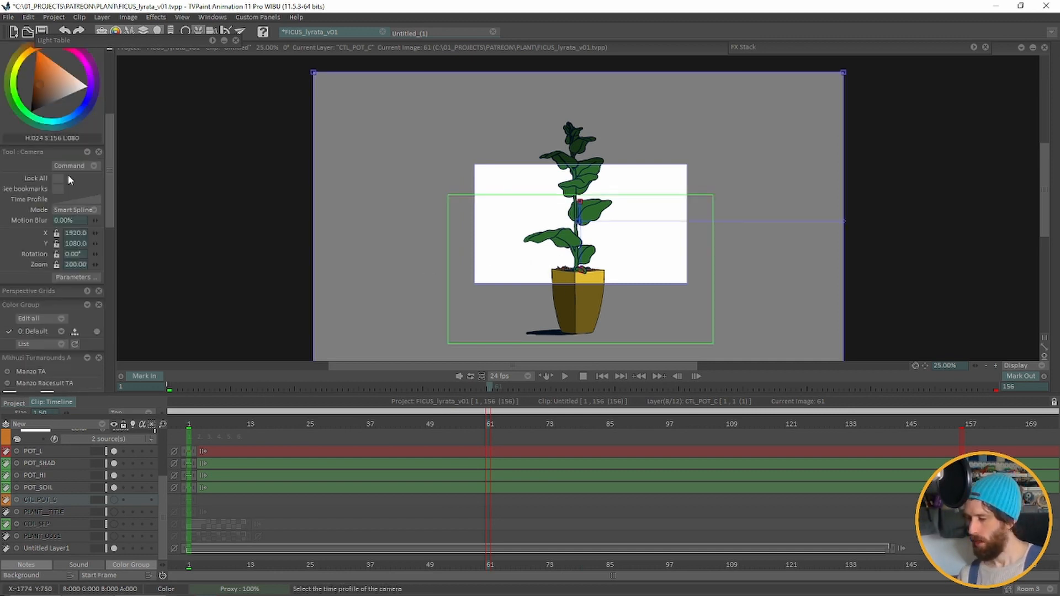
click(67, 210)
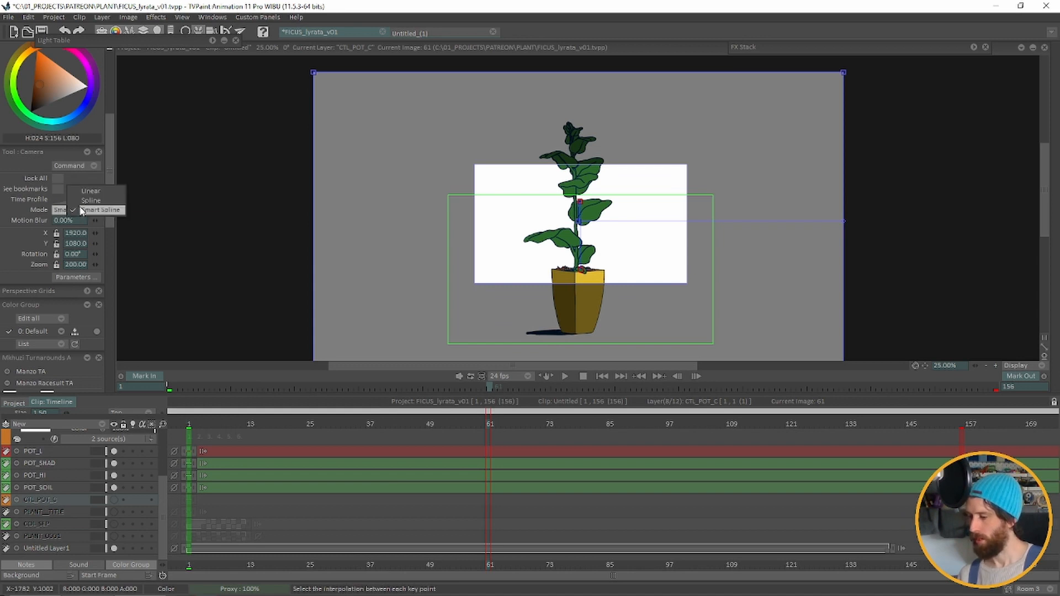
click(89, 191)
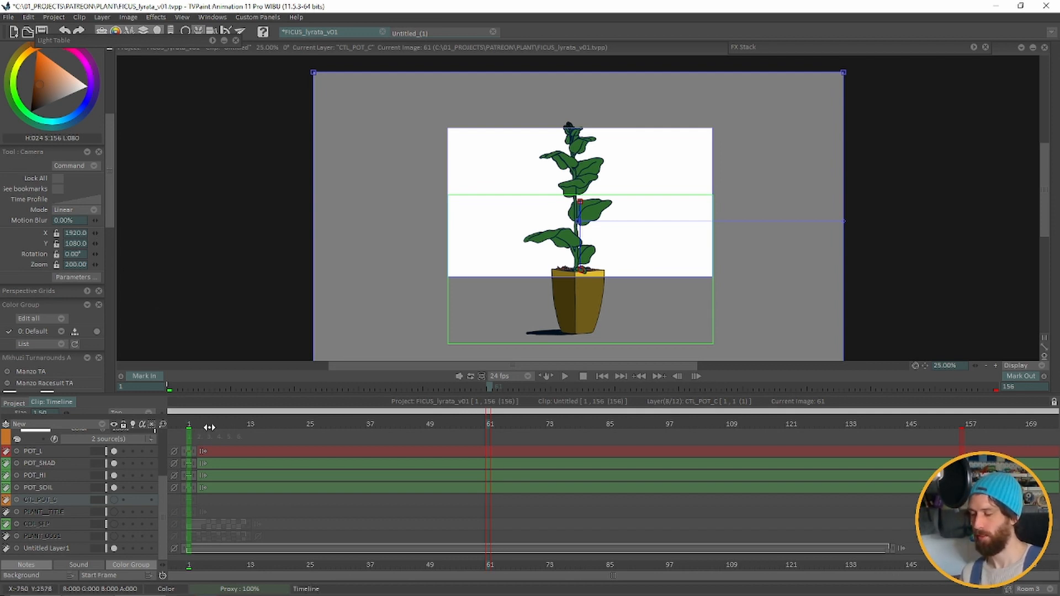
drag(205, 421, 188, 422)
key(Return)
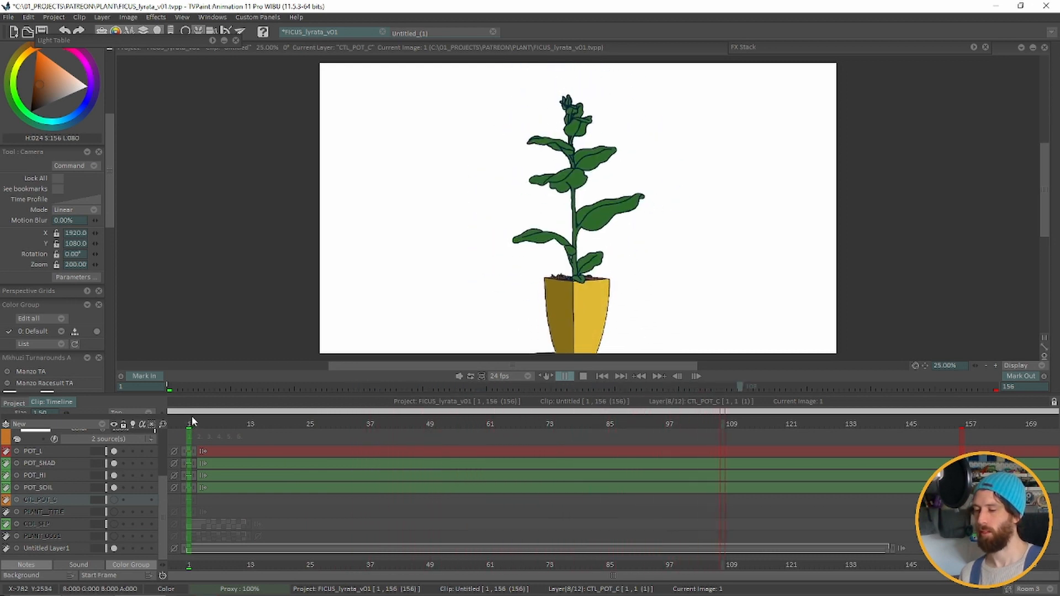
Step: Switch the camera interpolation to Smart Spline, play the move from frame 1 and scrub to frame 44 to compare it
click(88, 210)
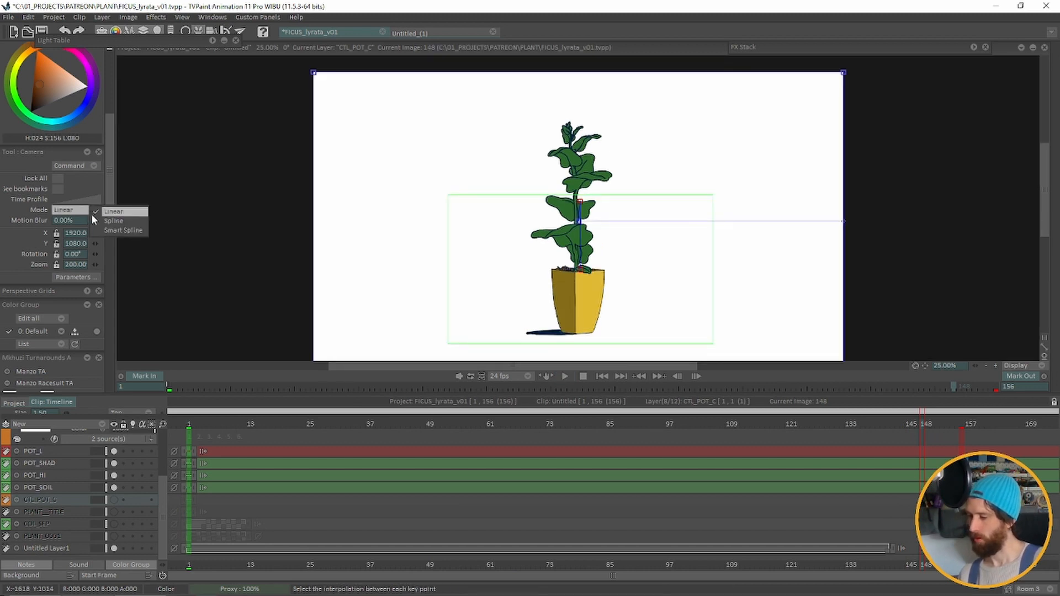
click(101, 230)
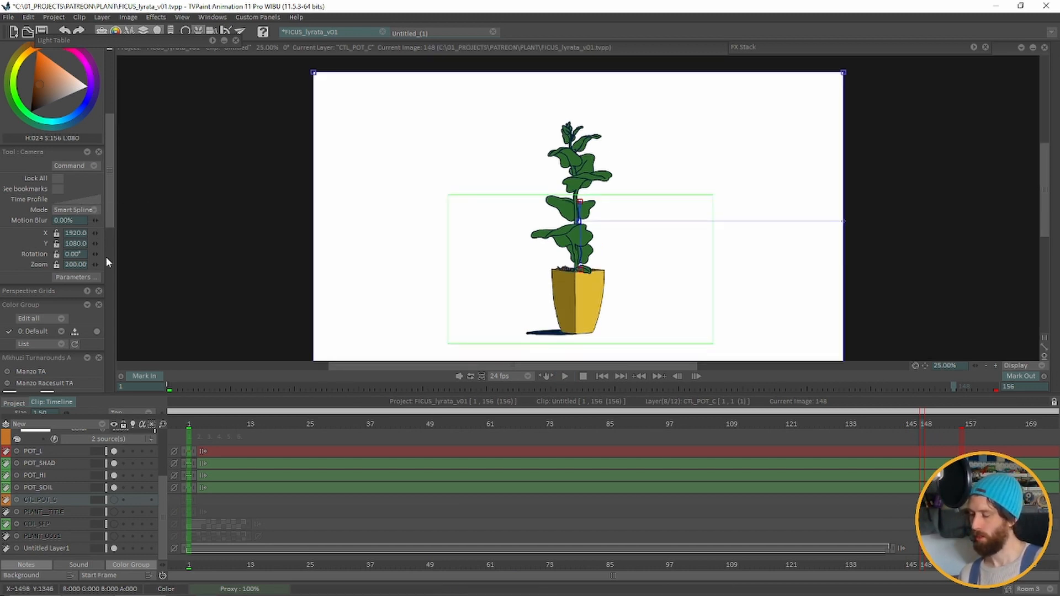
click(189, 423)
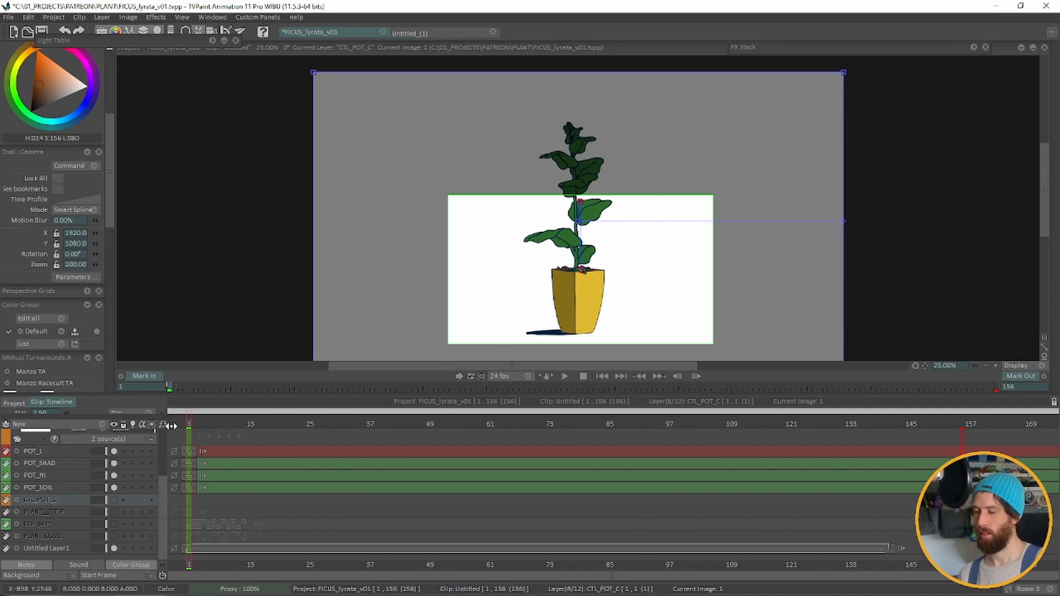
key(Return)
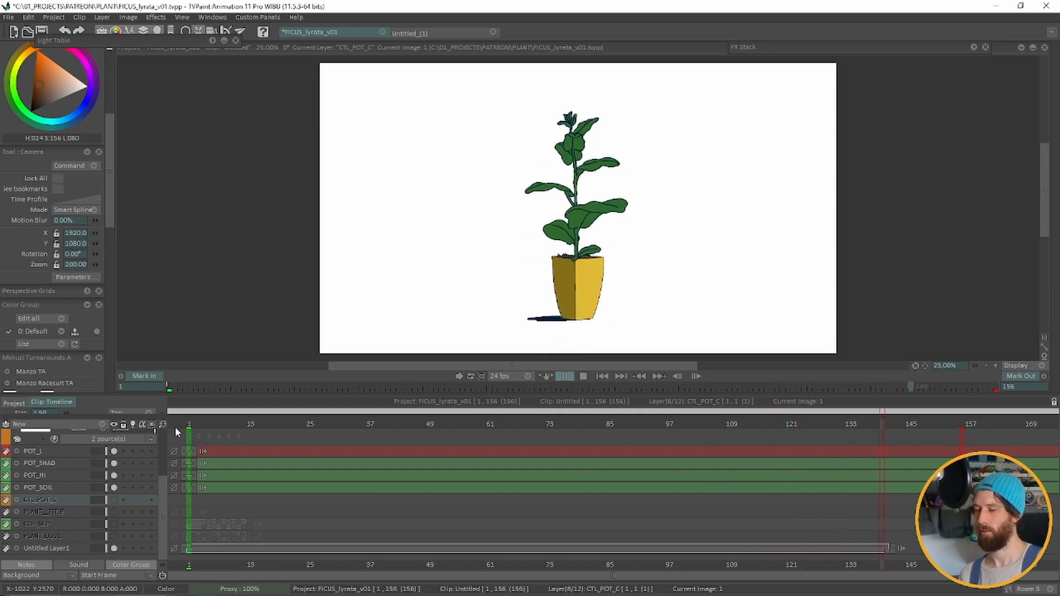
drag(305, 425, 401, 436)
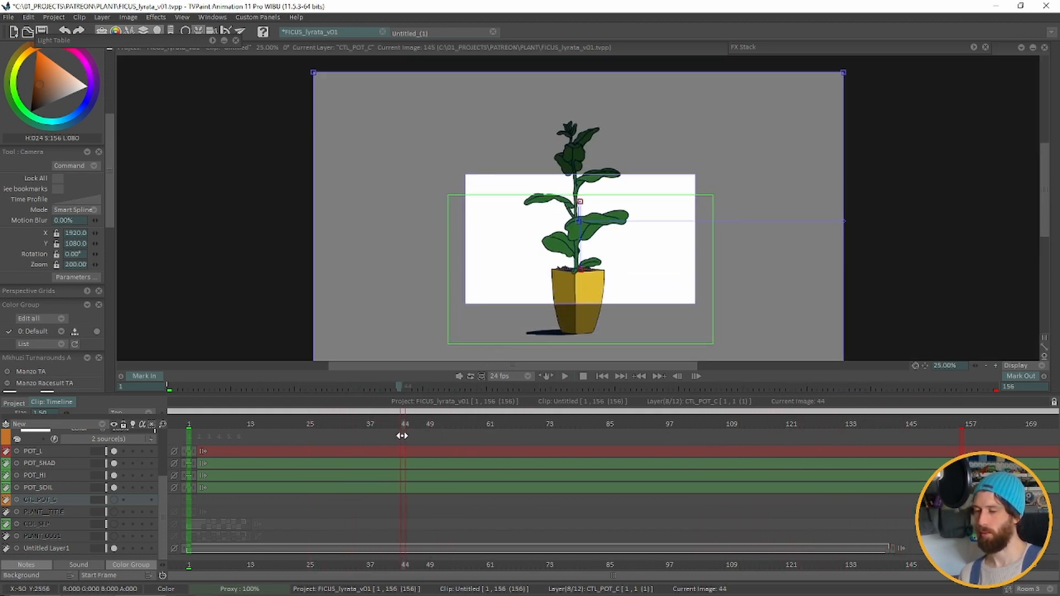
Step: Try the Spline interpolation mode on the camera at frame 44 and return to Smart Spline
click(93, 210)
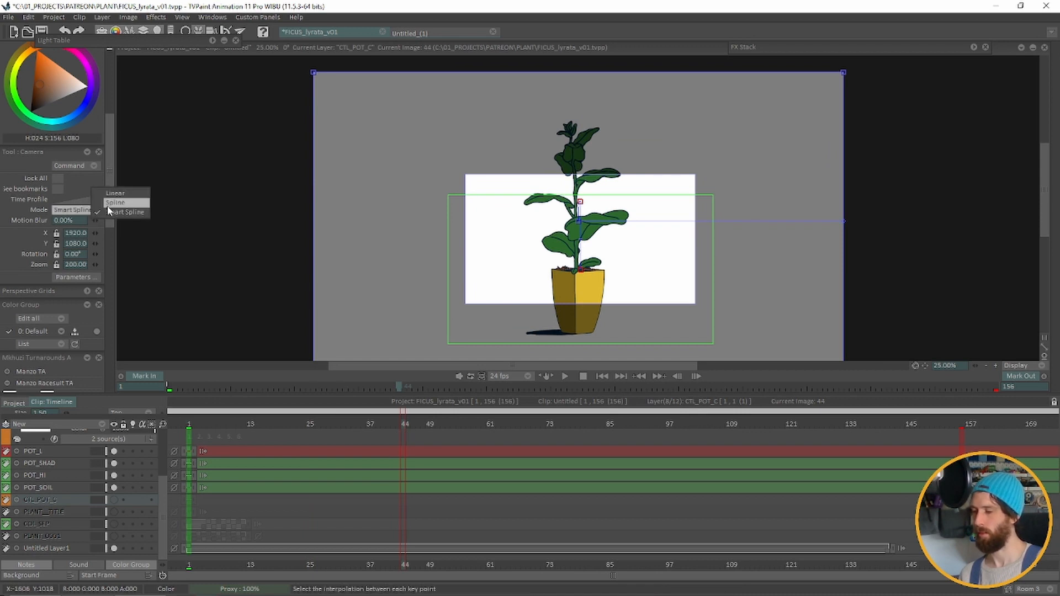
click(108, 206)
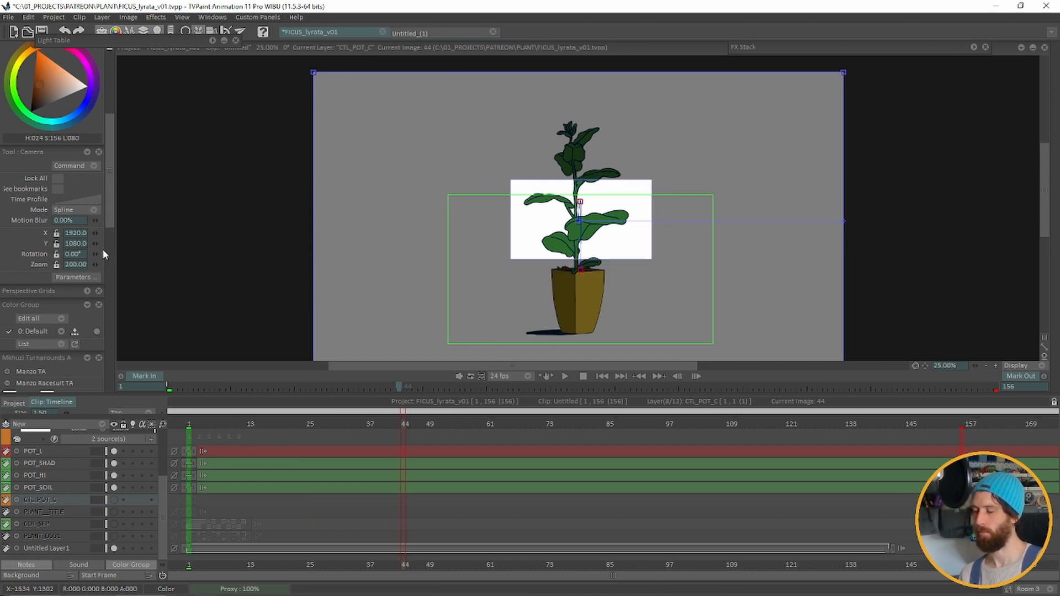
click(93, 209)
click(108, 219)
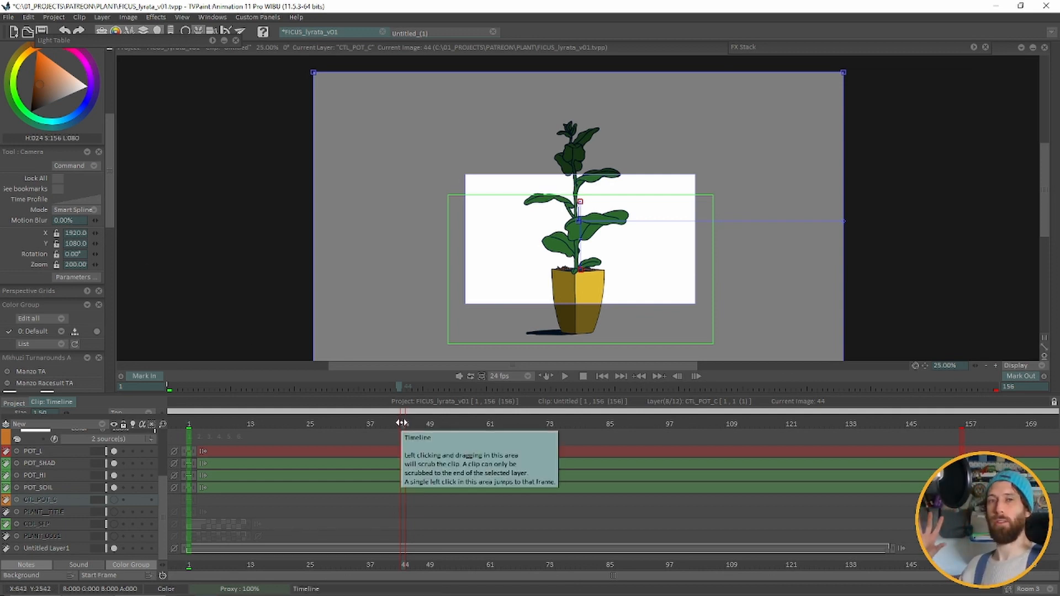
Step: Set the camera interpolation mode to Linear and replay the move from frame 1
click(72, 211)
click(96, 193)
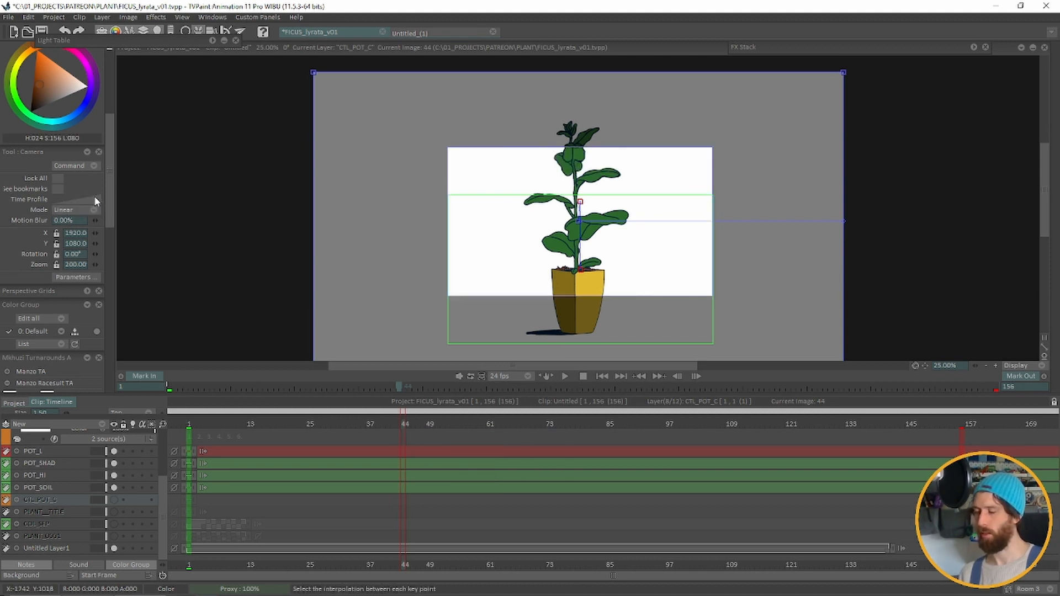
drag(353, 424, 189, 424)
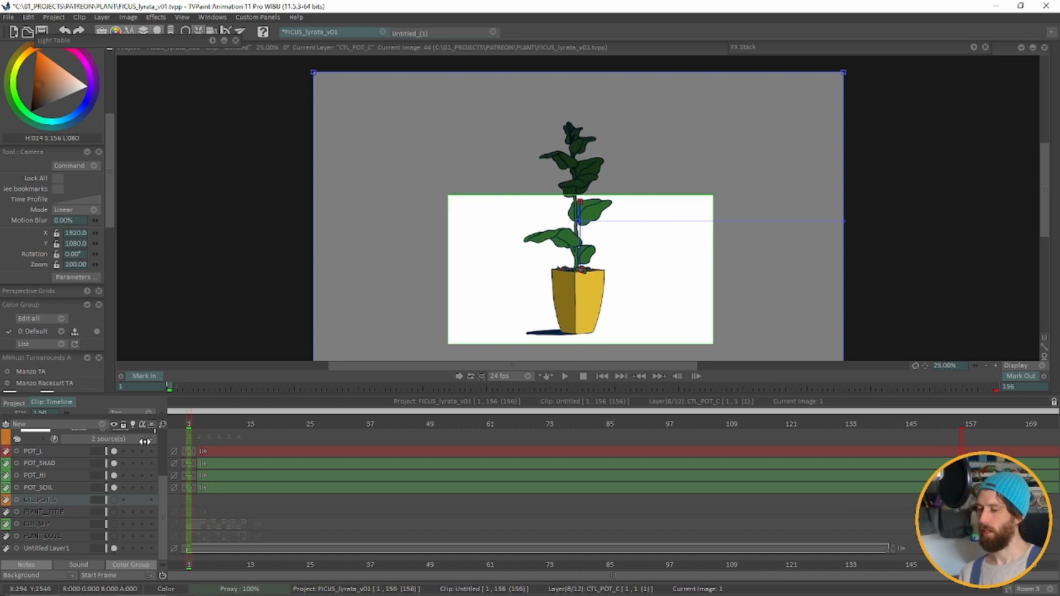
click(566, 377)
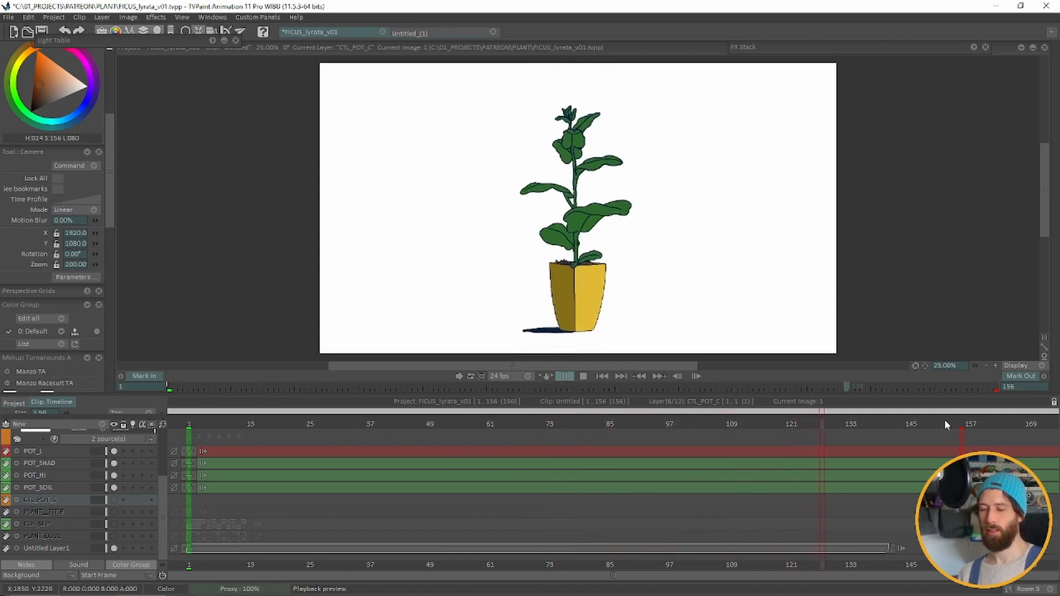
Step: Scrub back and forth from the end of the camera move at frame 141, stopping at frame 121, to examine its pacing
click(901, 423)
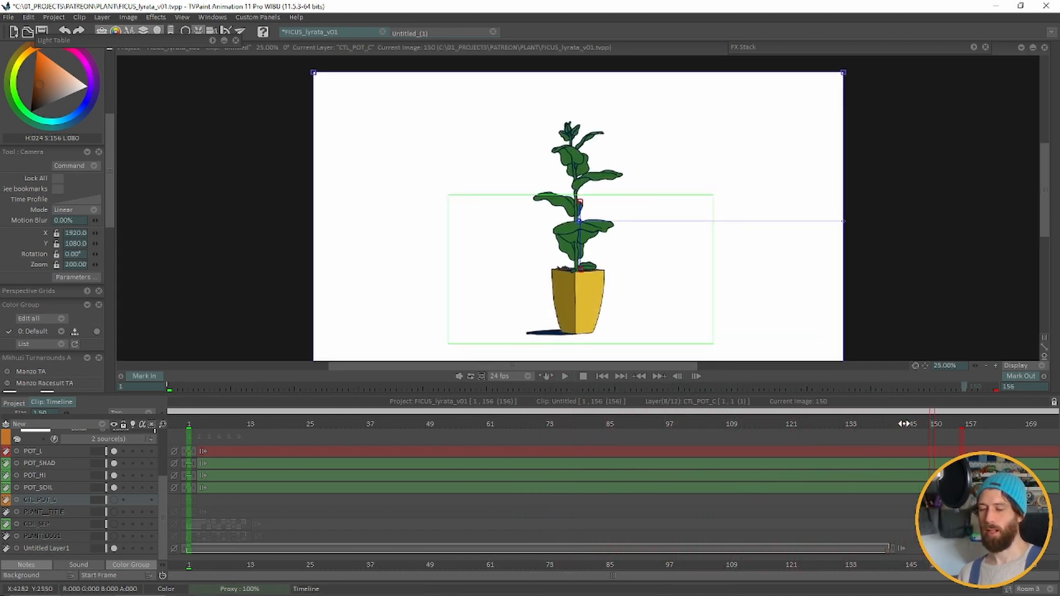
drag(901, 424, 885, 429)
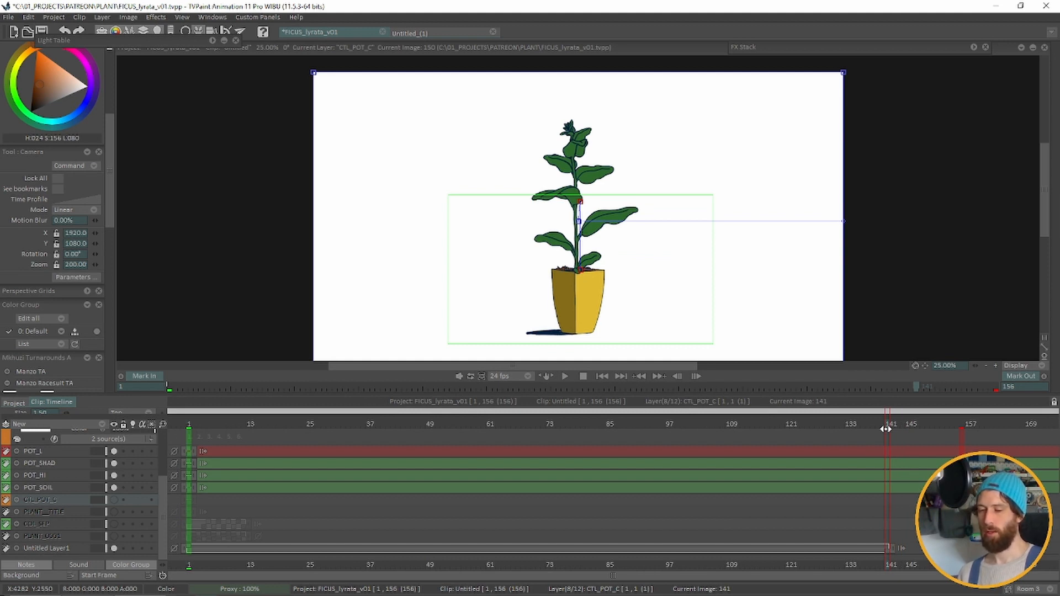
drag(886, 429, 361, 494)
mouse_move(395, 481)
mouse_down()
mouse_move(570, 421)
mouse_move(655, 423)
mouse_move(710, 438)
mouse_move(379, 480)
mouse_move(829, 507)
mouse_move(421, 516)
mouse_move(514, 501)
mouse_move(497, 511)
mouse_move(589, 508)
mouse_move(787, 537)
mouse_up()
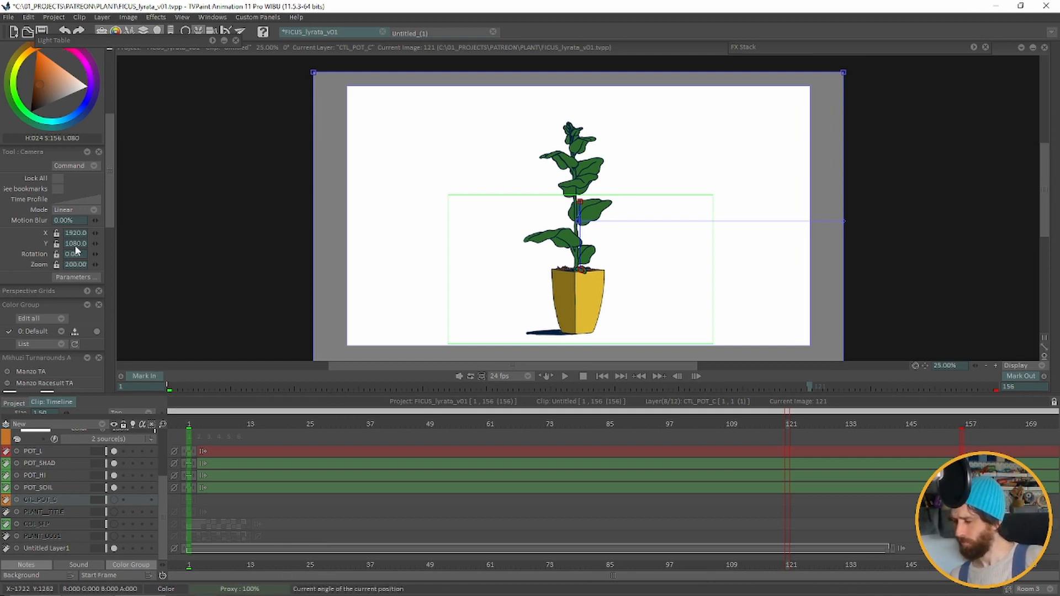
Step: Open the camera's Time Profile curve and enlarge its window beside the canvas
click(80, 202)
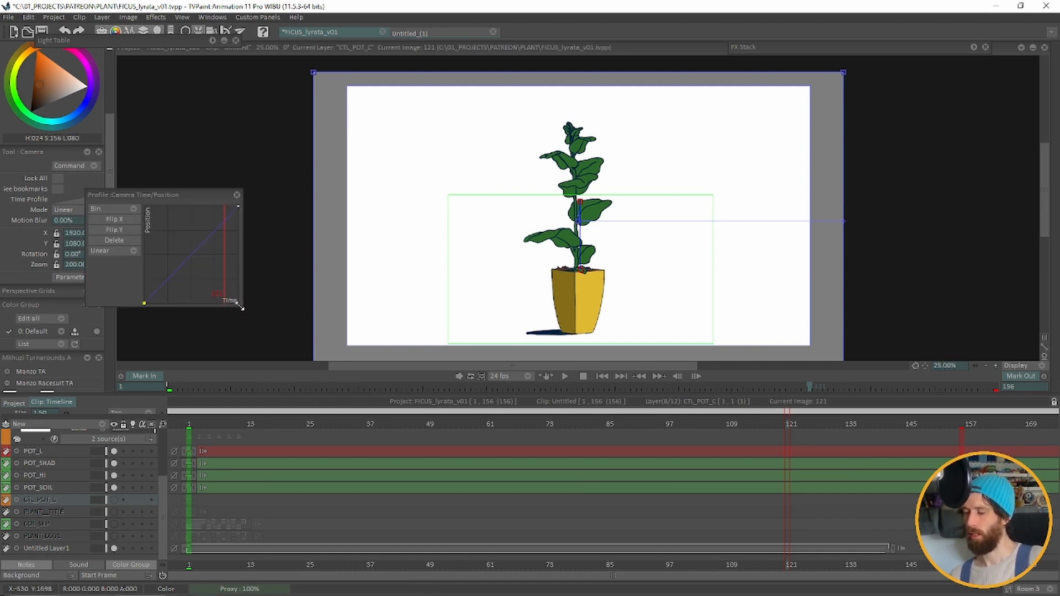
drag(242, 306, 333, 428)
drag(198, 197, 117, 75)
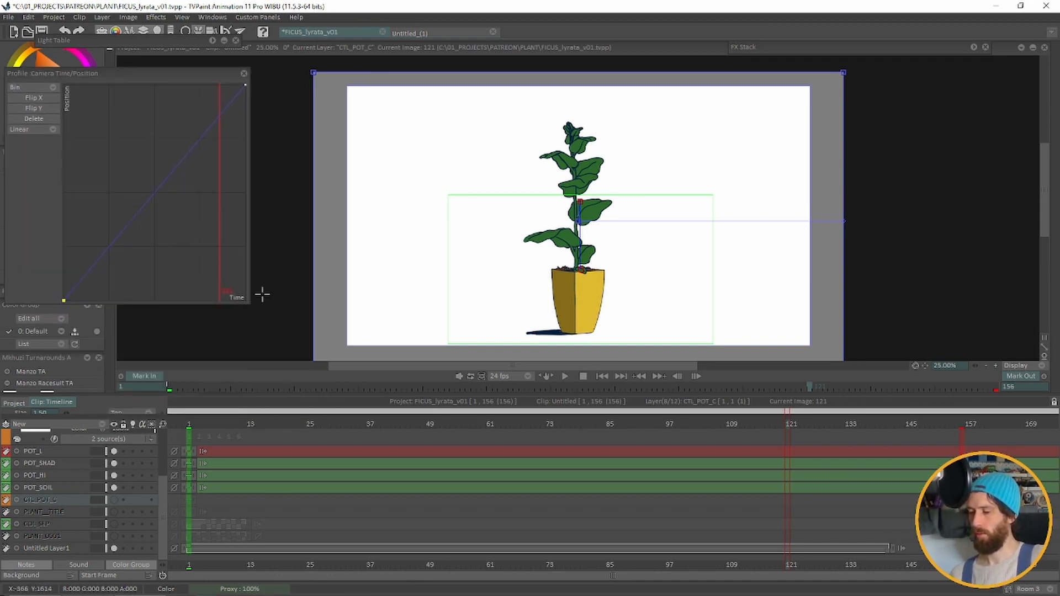
drag(250, 303, 313, 340)
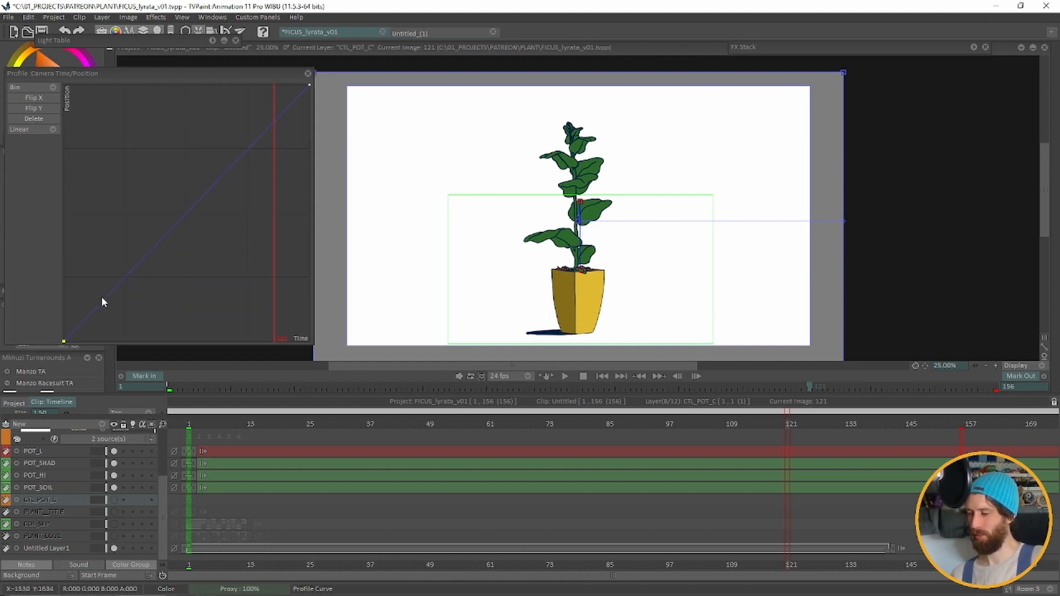
Step: Add a low point just past the middle of the camera's Time Profile and set the curve type to Spline
drag(101, 296, 202, 300)
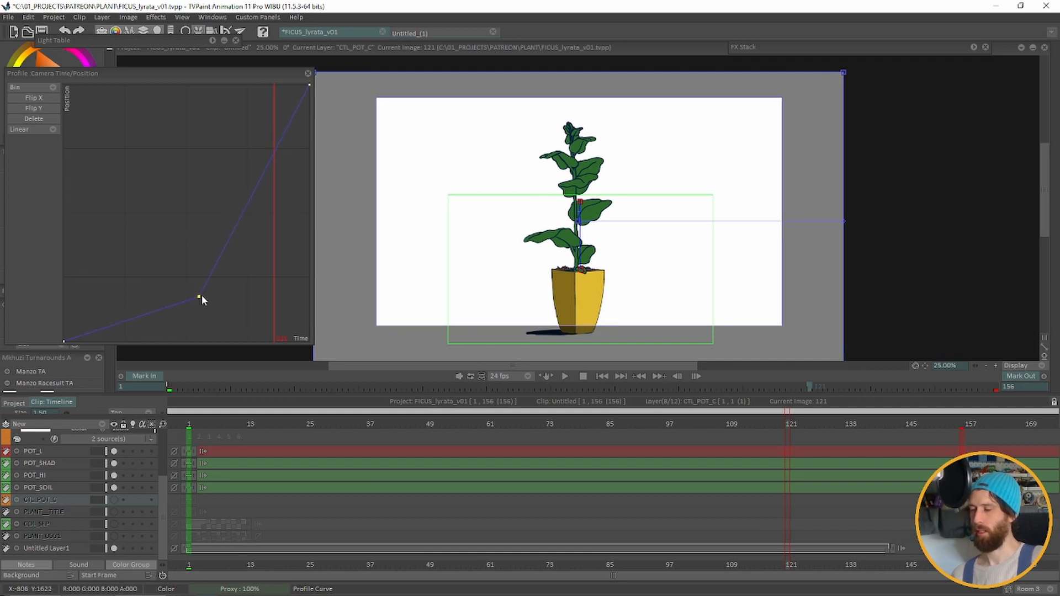
click(48, 131)
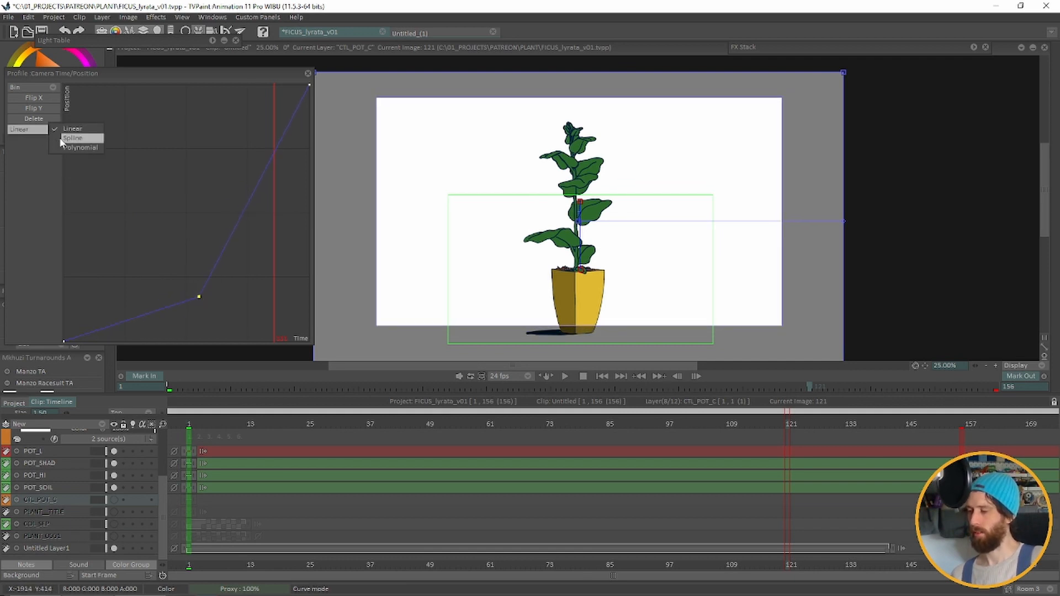
click(95, 138)
drag(101, 76, 203, 203)
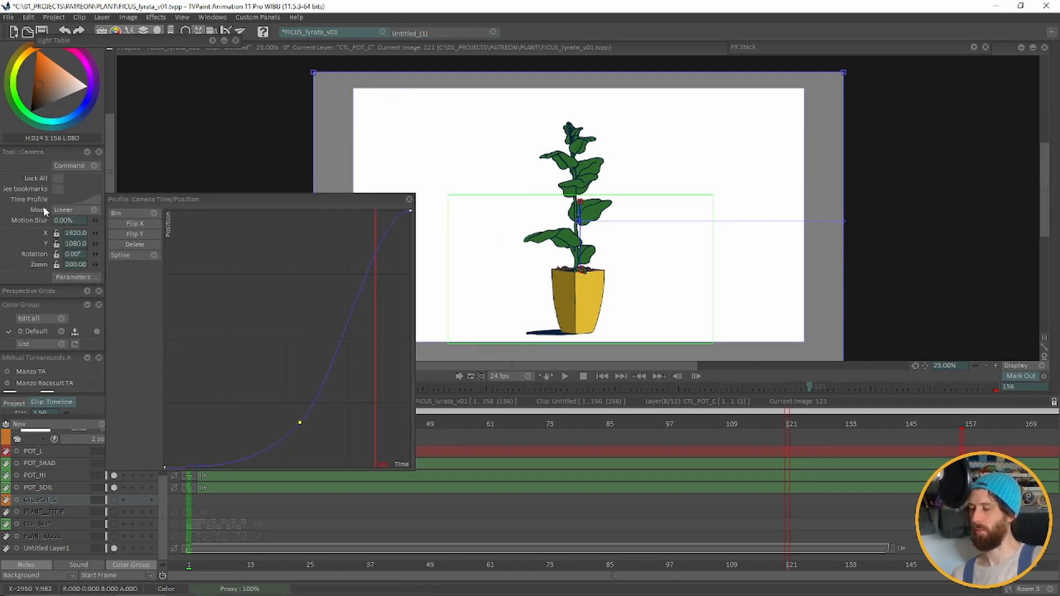
drag(240, 205, 153, 101)
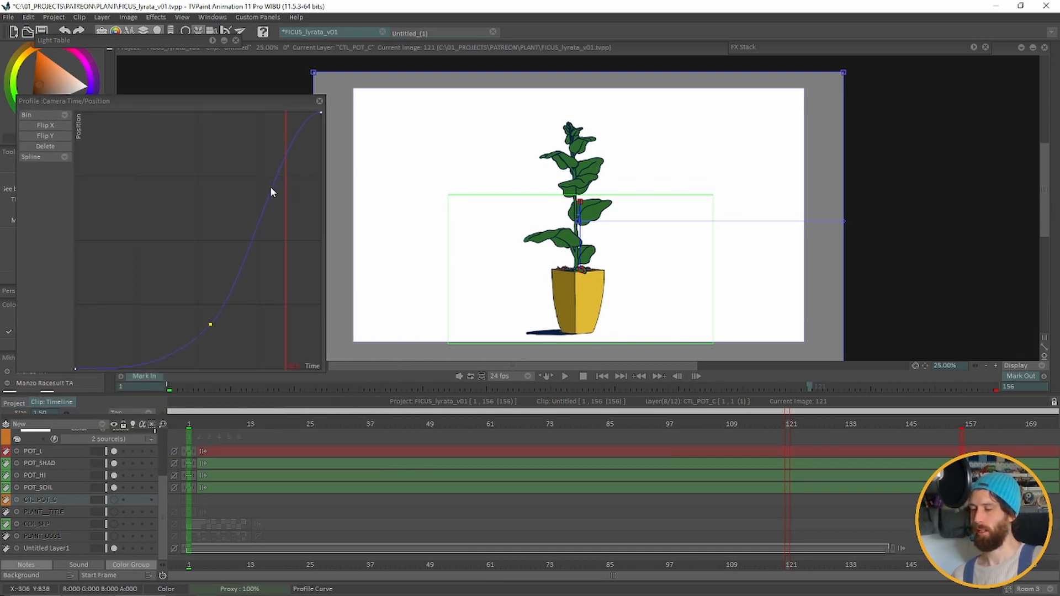
Step: Add points near the upper and lower ends of the Time Profile, raise the middle point, and play the camera move from frame 1
drag(270, 186, 259, 152)
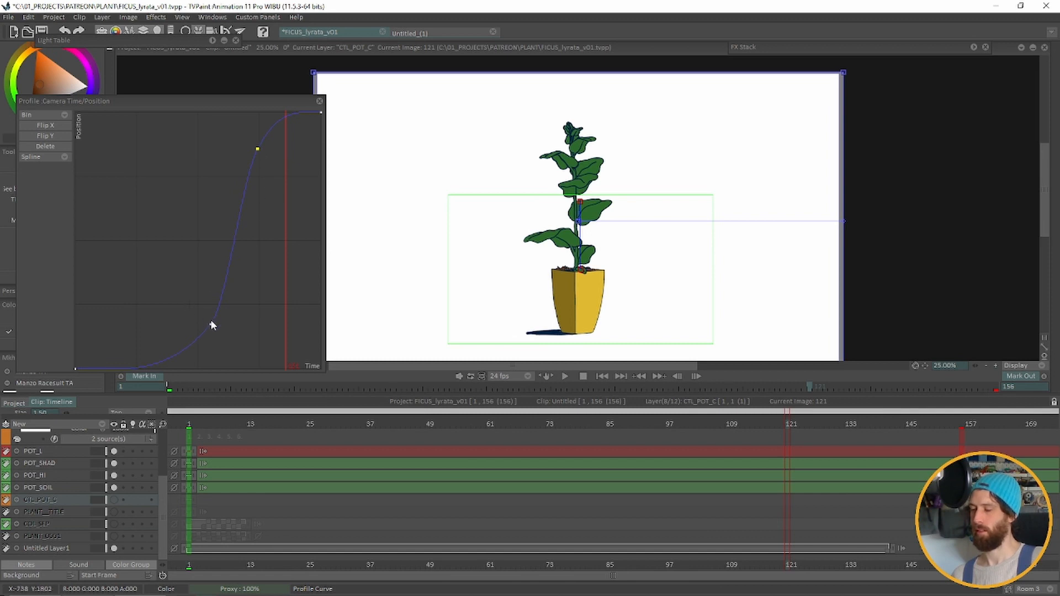
drag(211, 321, 221, 255)
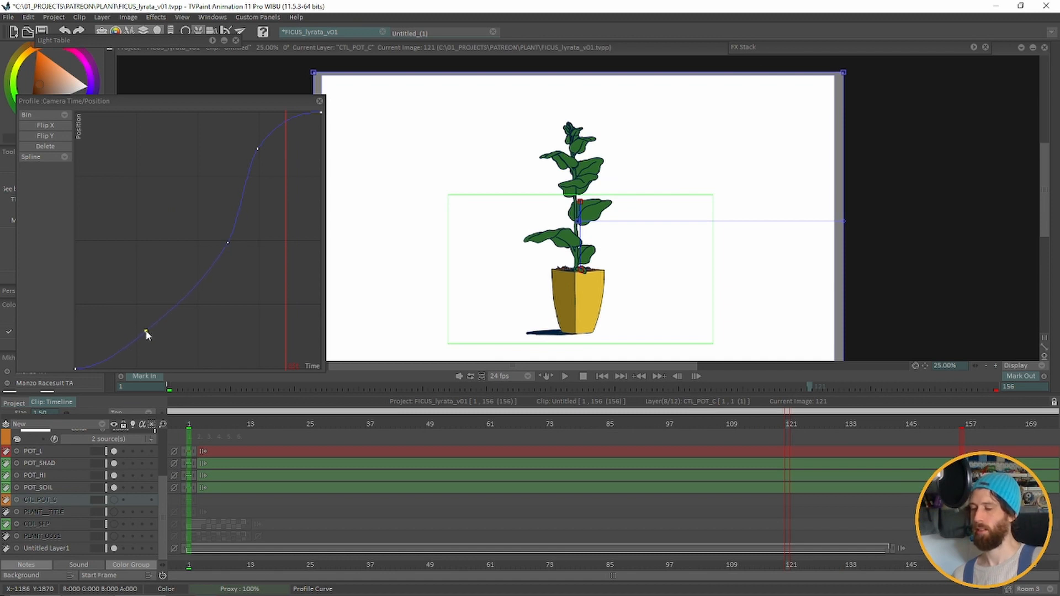
drag(205, 426, 124, 415)
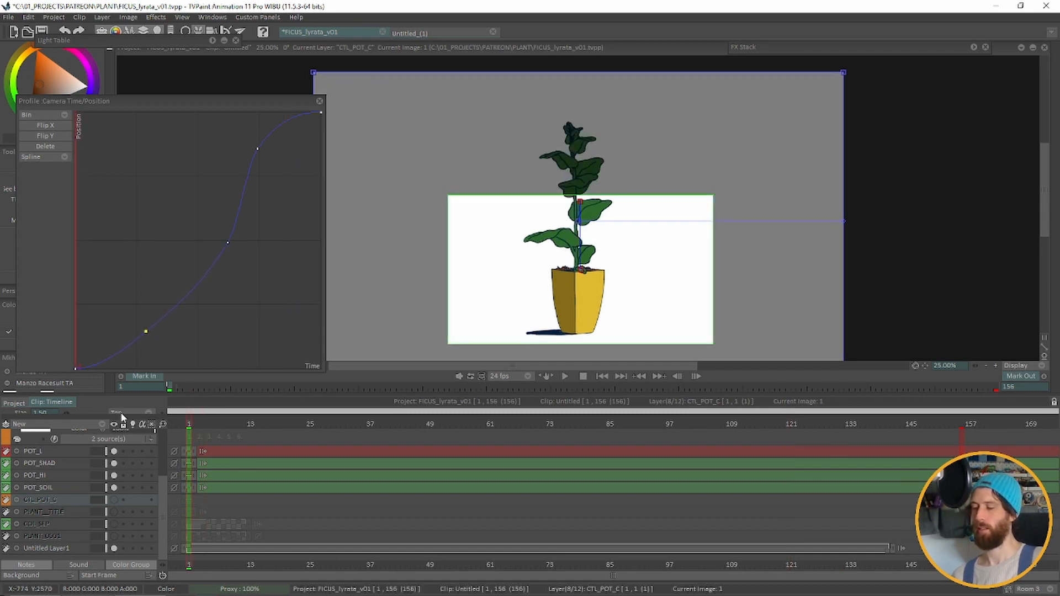
key(Return)
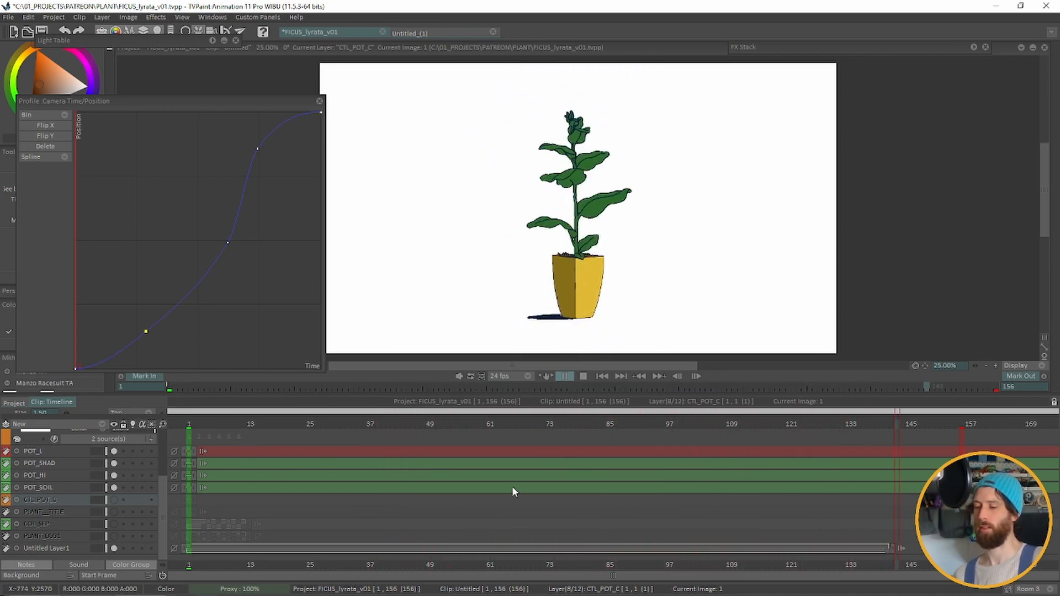
key(Return)
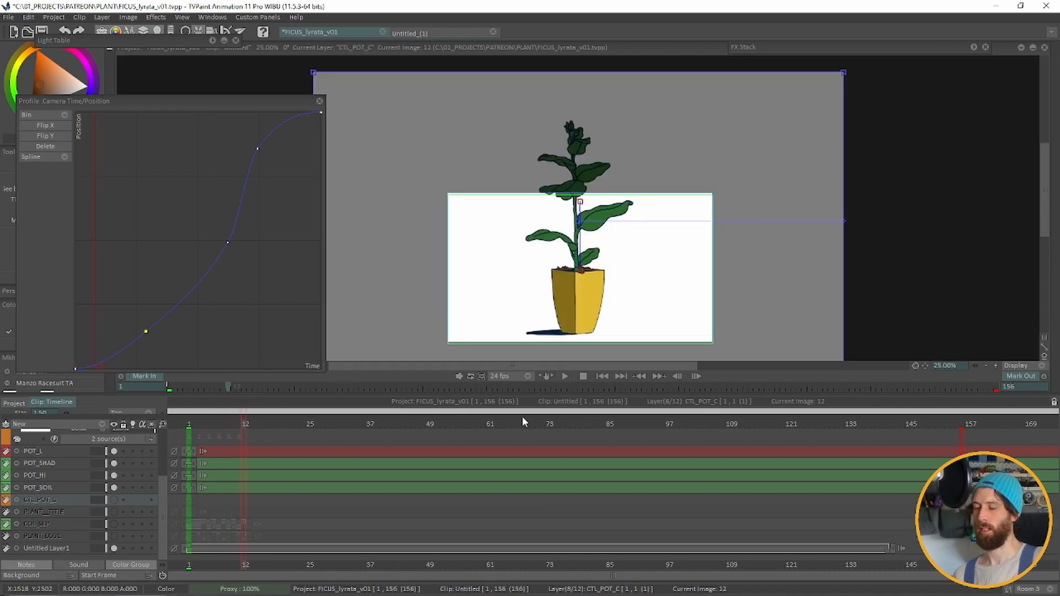
Step: Lower the Time Profile's middle point to frame 85, add a point above it, shift the upper point outward, and replay from frame 1
drag(556, 423, 606, 388)
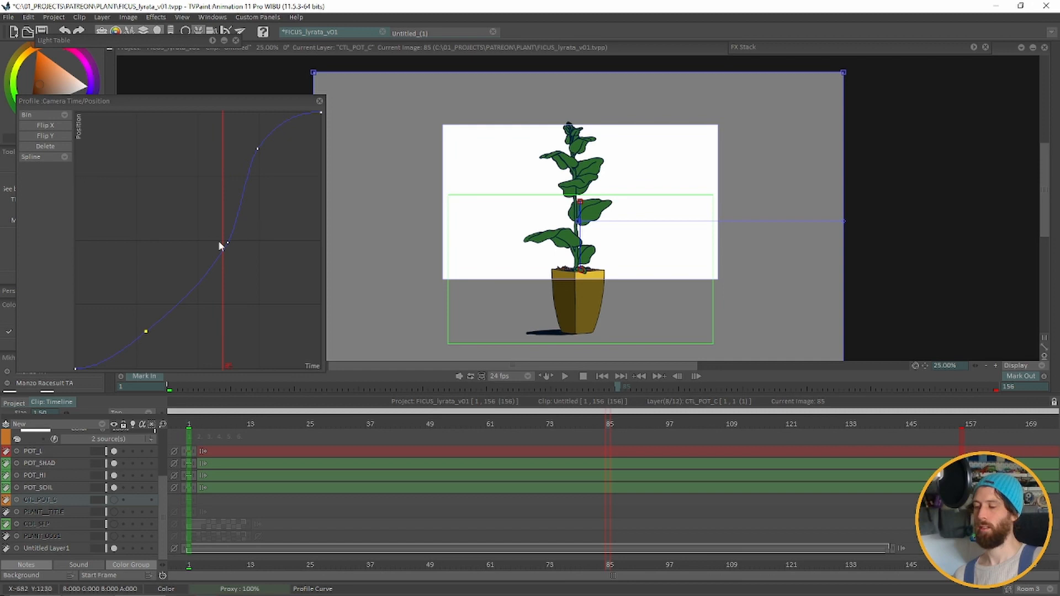
mouse_move(223, 243)
mouse_down()
mouse_move(229, 303)
mouse_move(231, 239)
mouse_move(214, 259)
mouse_move(223, 274)
mouse_move(221, 263)
mouse_up()
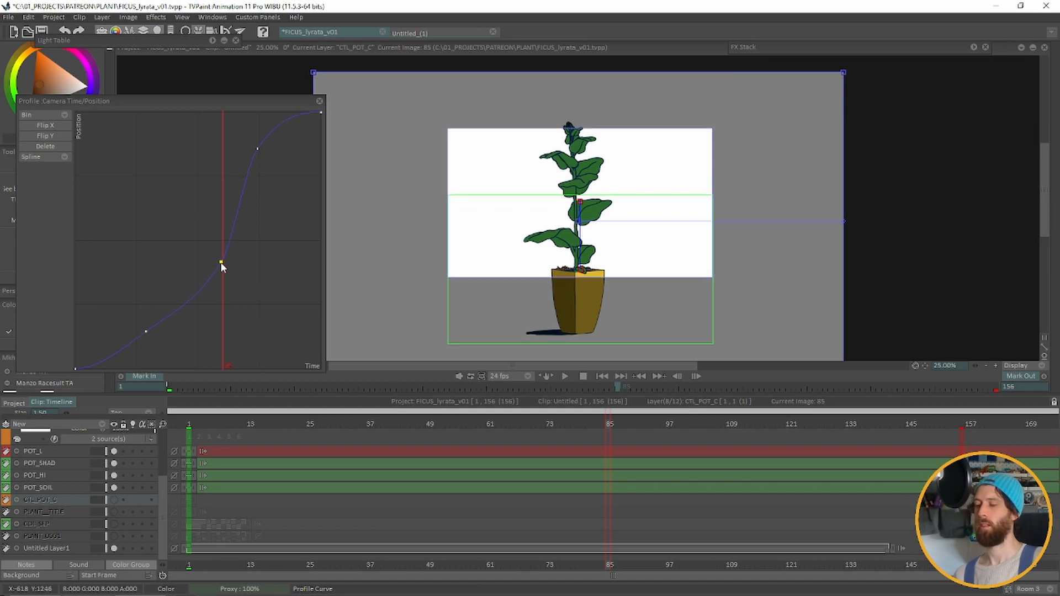
click(237, 222)
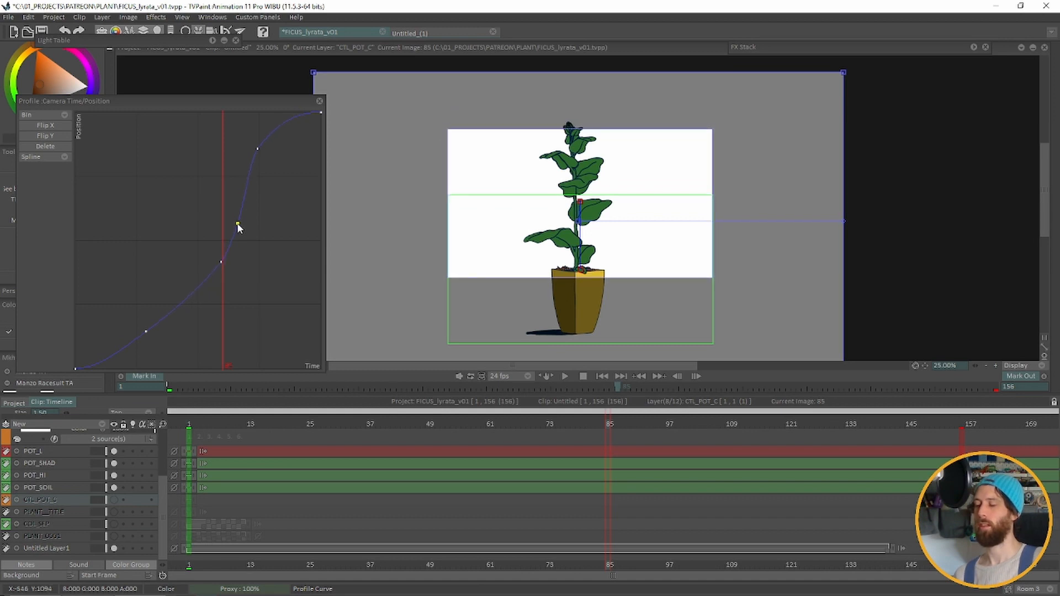
drag(238, 225, 246, 229)
drag(246, 233, 249, 234)
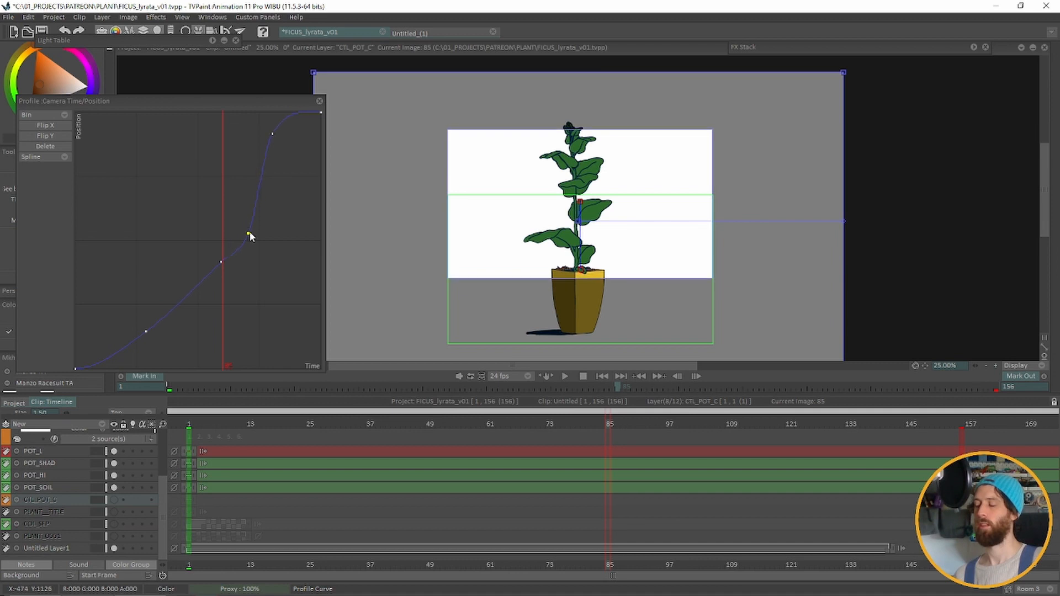
drag(248, 422, 149, 436)
key(Return)
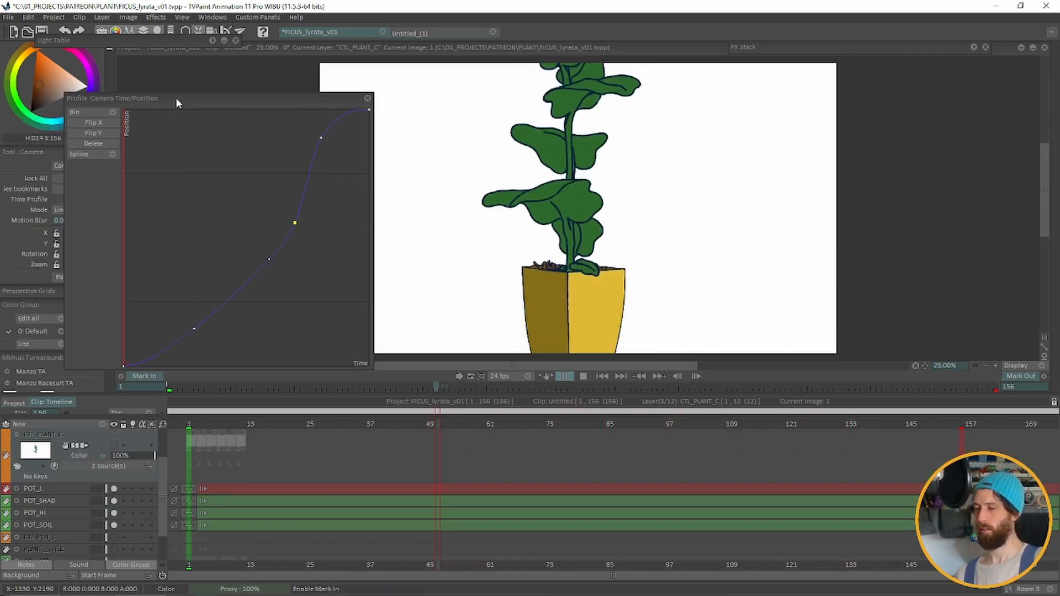
Step: Try the Polynomial curve type on the camera's Time Profile, restore Spline with the lowest inner point slightly earlier, and close the profile
drag(176, 103, 237, 93)
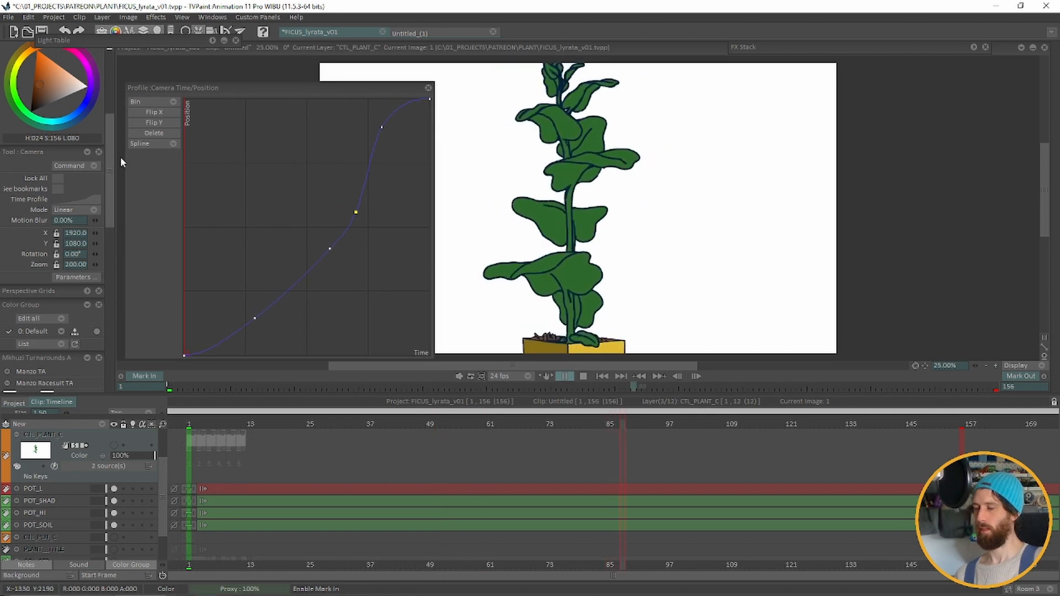
key(Return)
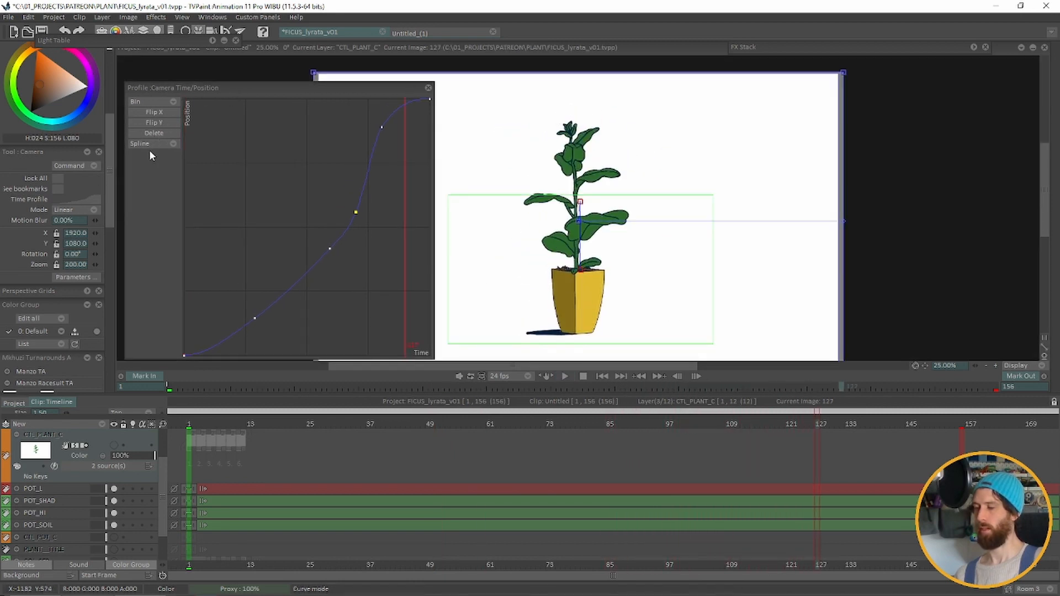
click(150, 145)
click(183, 155)
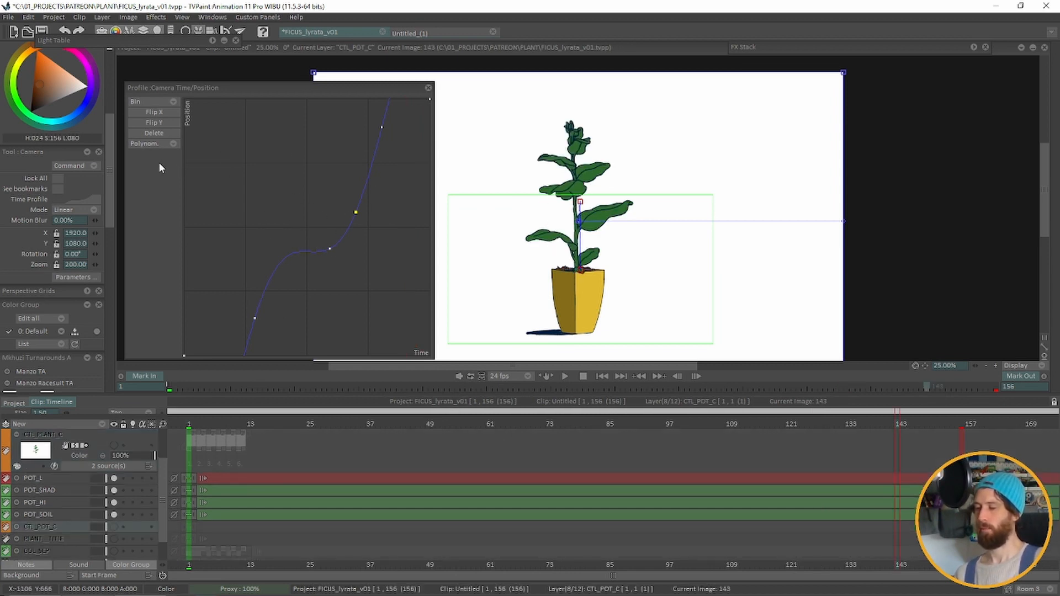
click(160, 144)
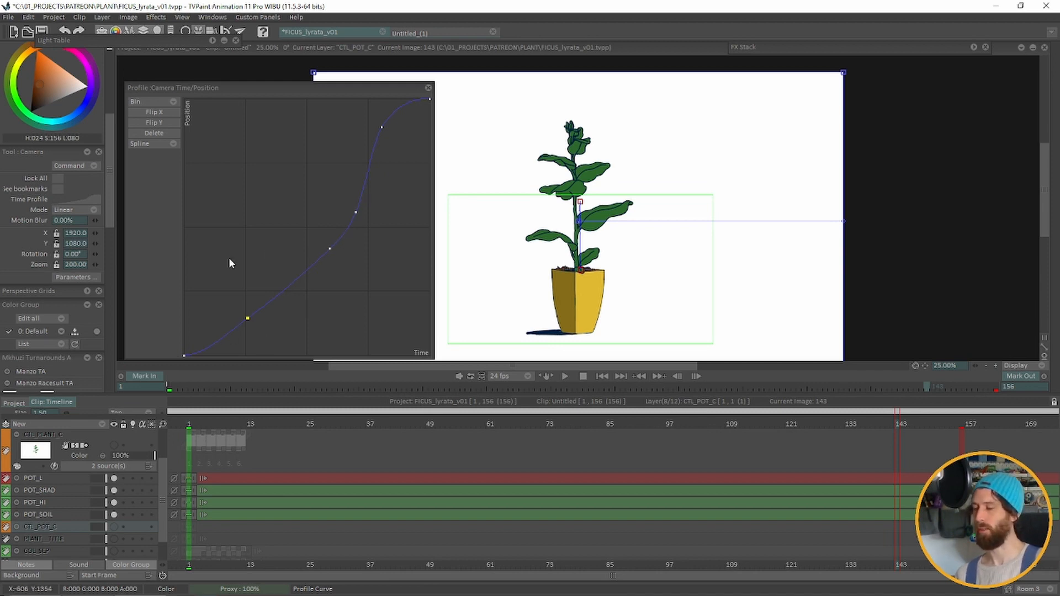
click(428, 88)
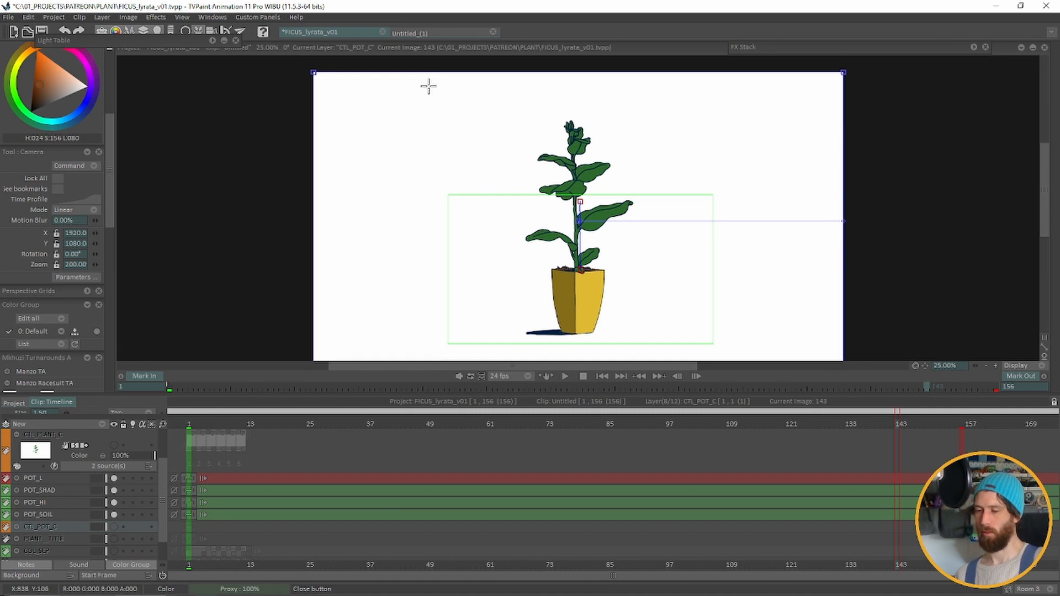
Step: Replay the eased camera move from frame 1
click(190, 423)
key(Return)
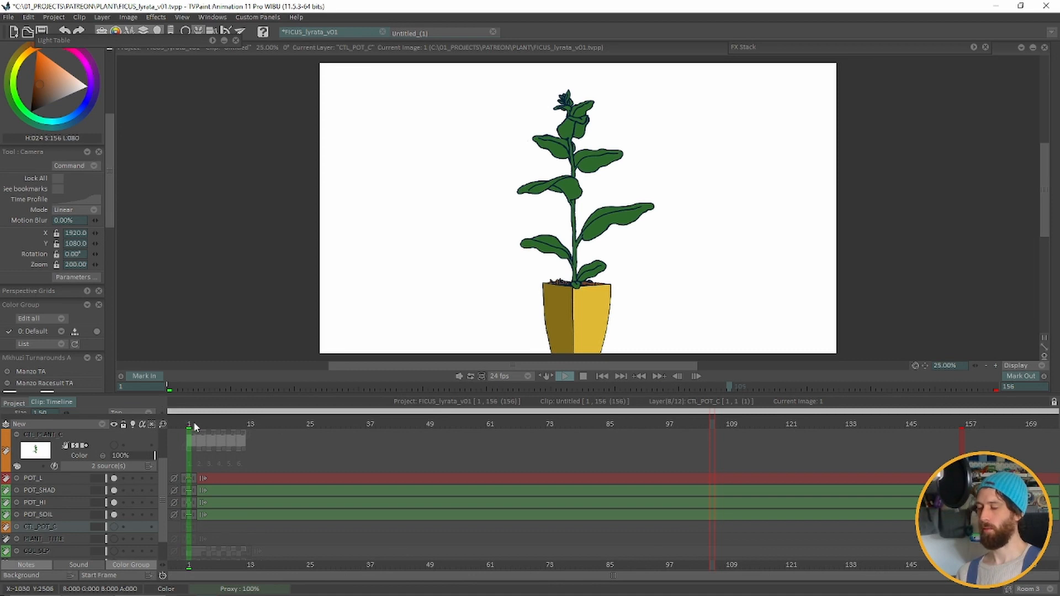
key(Return)
click(188, 425)
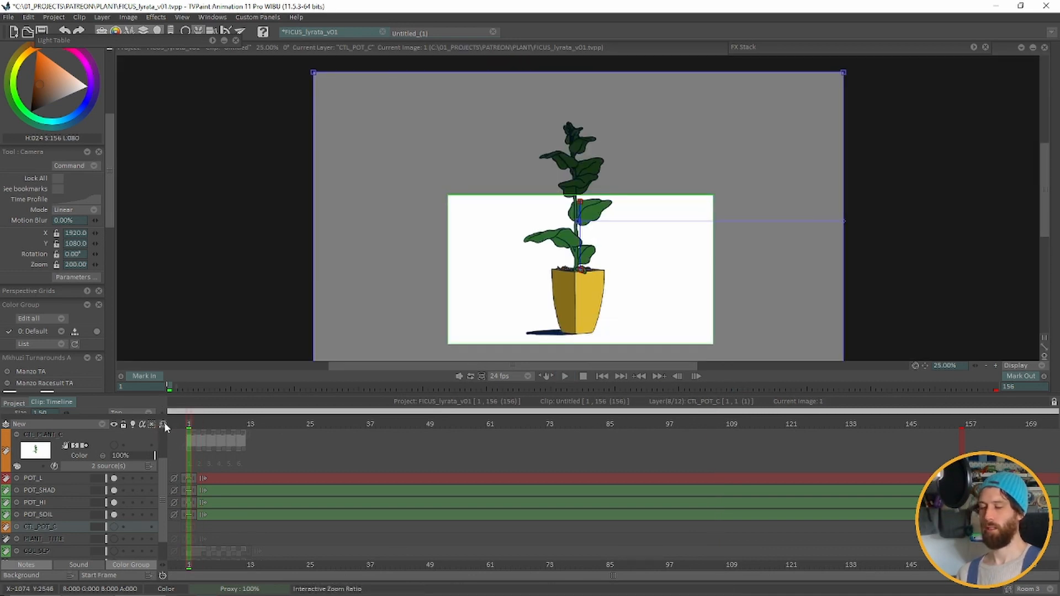
key(Return)
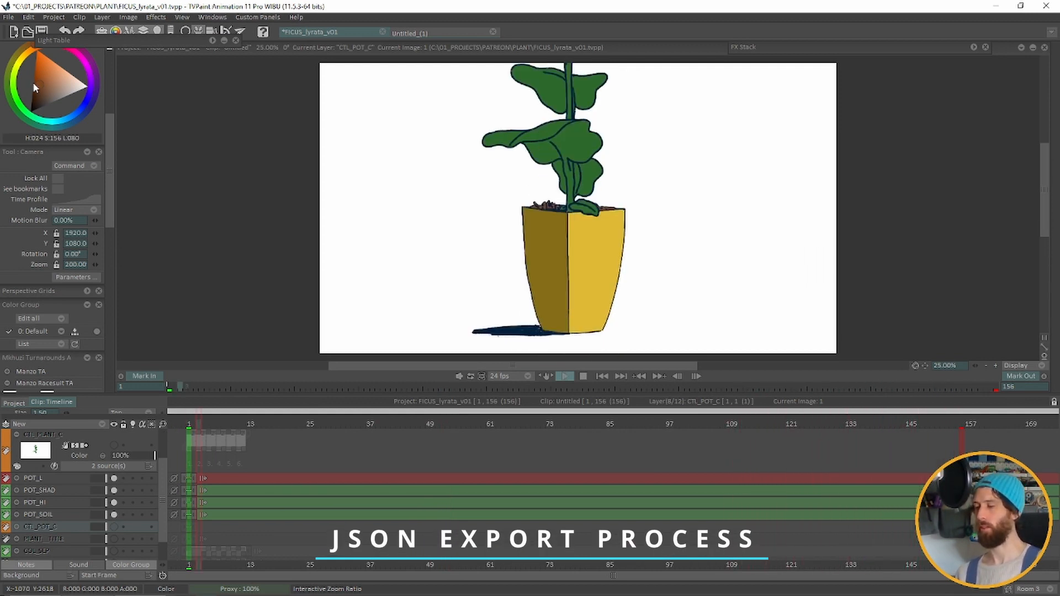
Step: Set up a project display export as a PNG sequence with the Camera view, and scrub its preview from frame 1 to 156
click(8, 17)
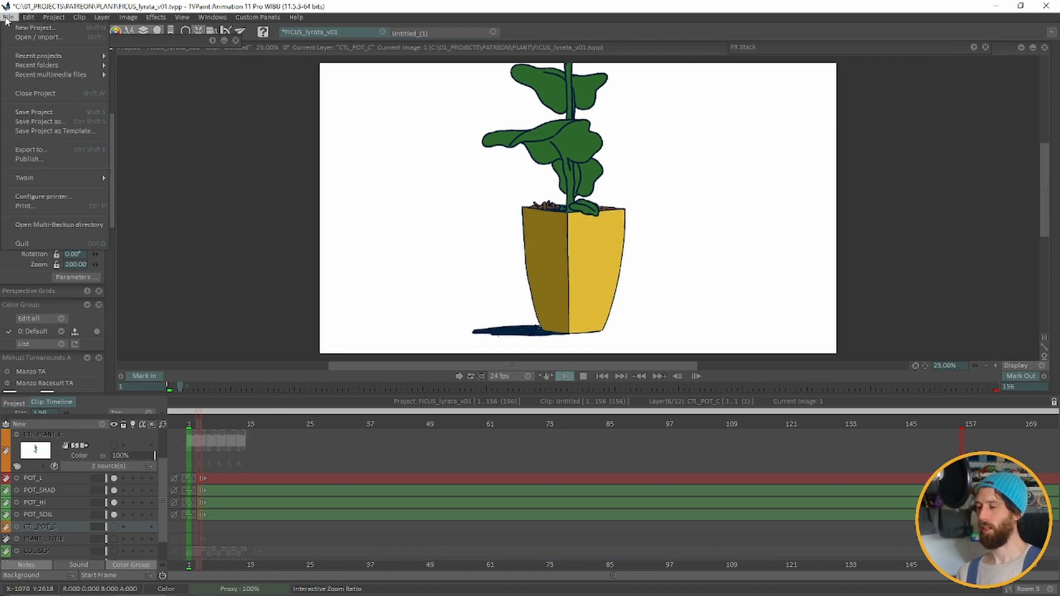
click(22, 150)
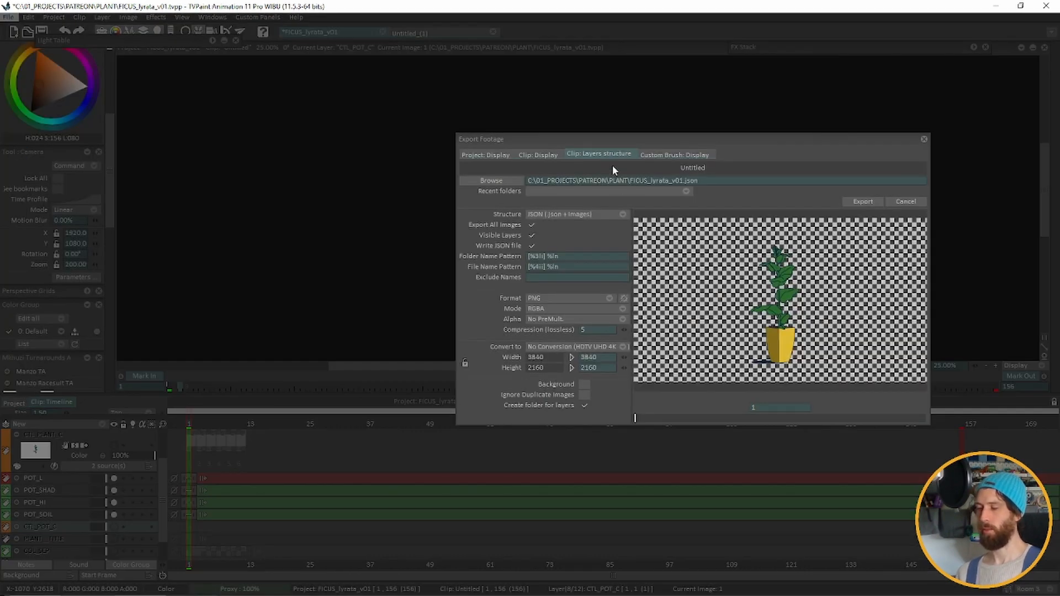
click(490, 155)
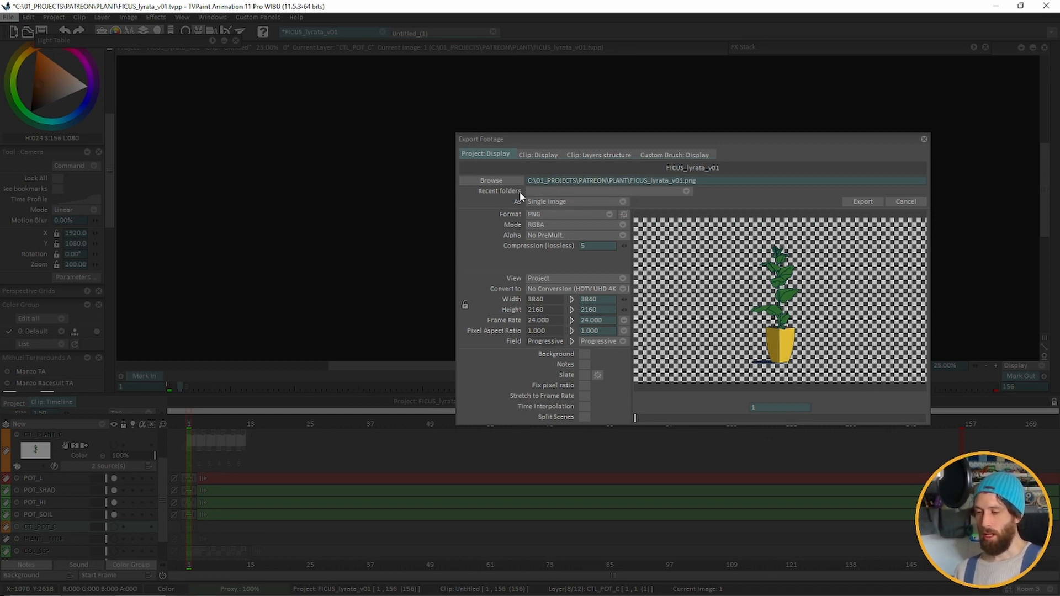
drag(579, 139, 487, 95)
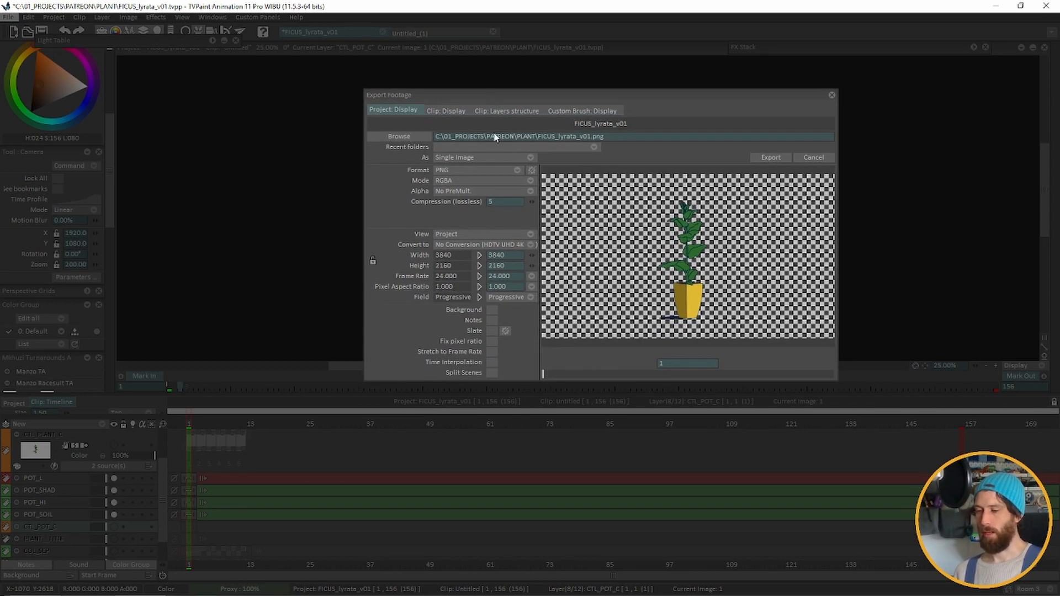
click(489, 155)
click(506, 166)
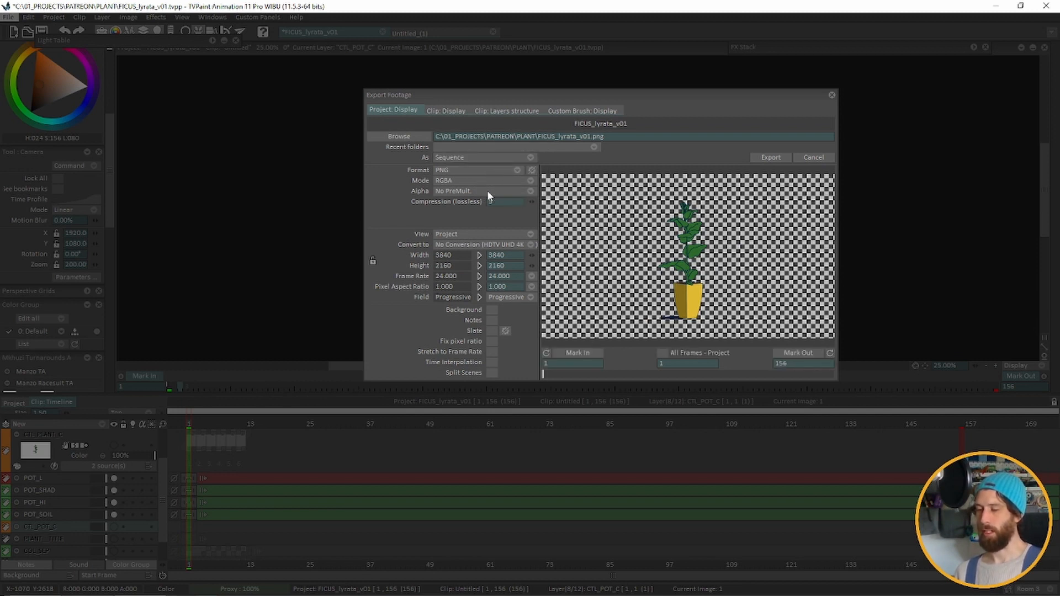
click(466, 238)
click(473, 244)
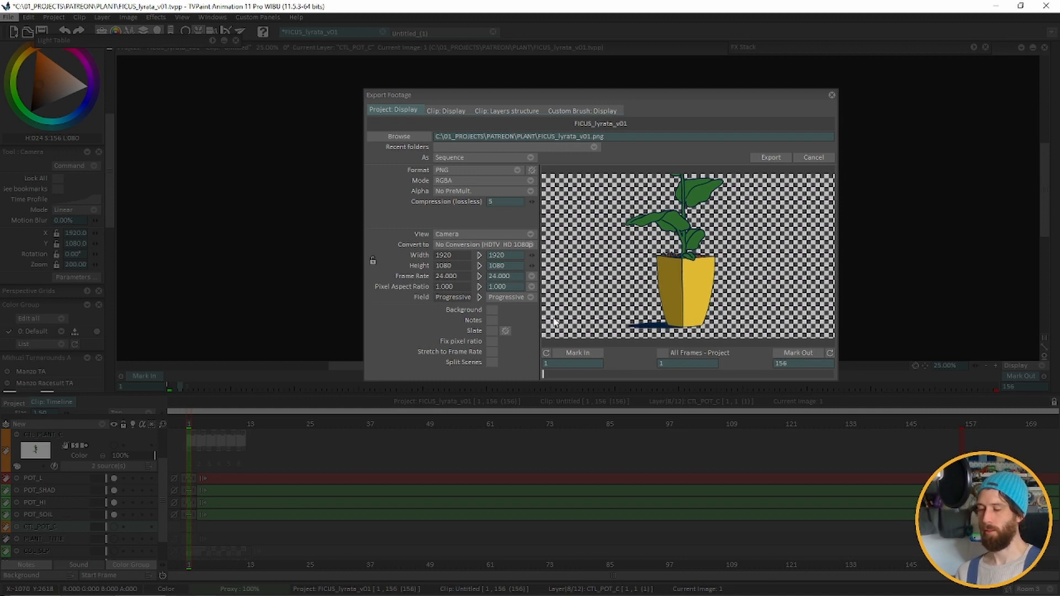
drag(544, 372, 837, 277)
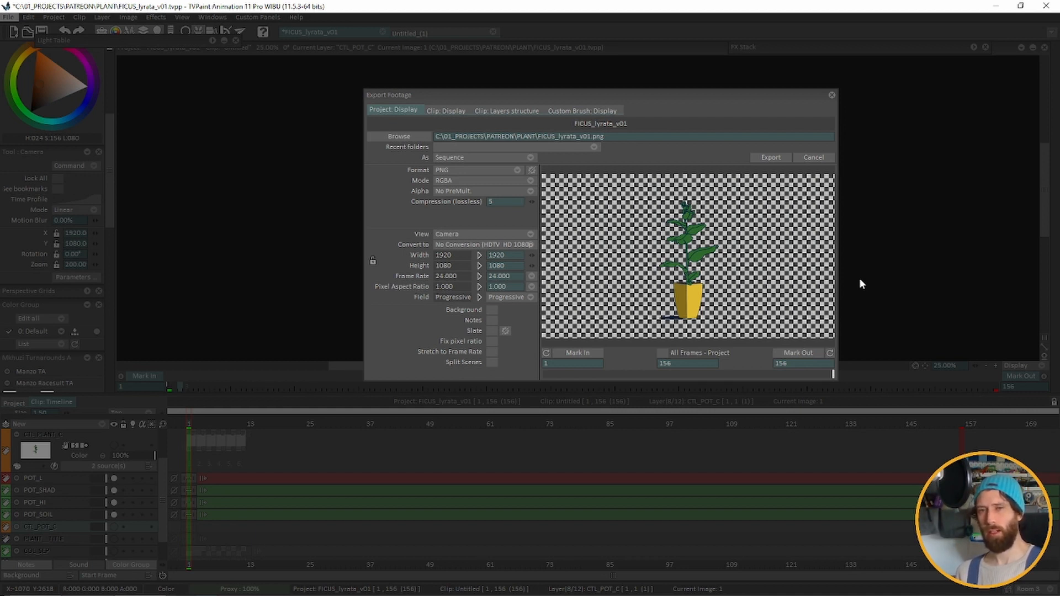
mouse_move(816, 284)
mouse_down()
mouse_move(520, 340)
mouse_move(628, 340)
mouse_move(847, 313)
mouse_move(697, 350)
mouse_move(535, 360)
mouse_up()
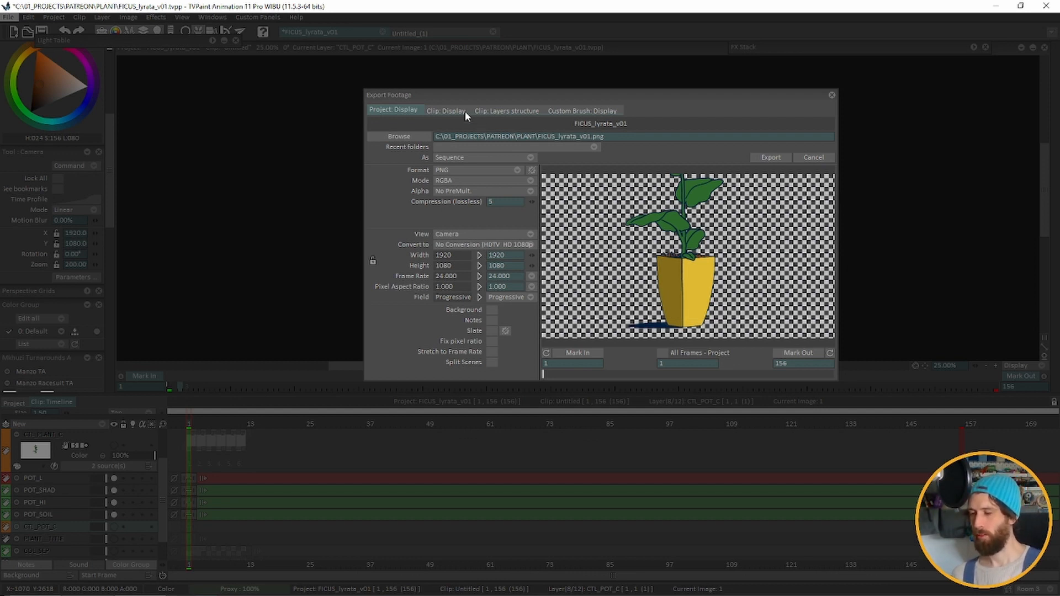
Step: Examine the structure formats available for a clip layers export, and cancel the export
click(507, 113)
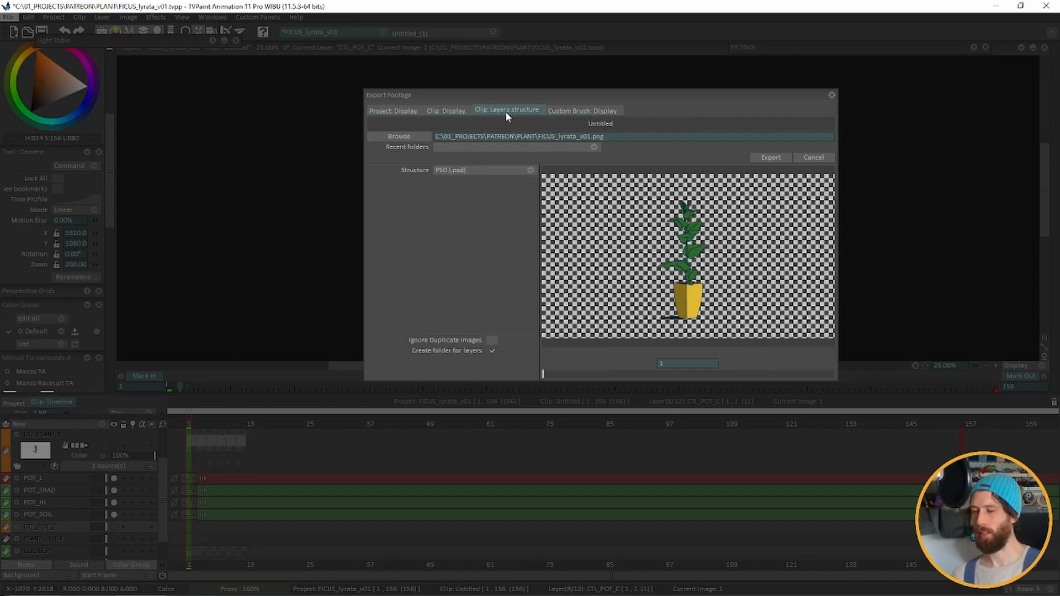
click(488, 172)
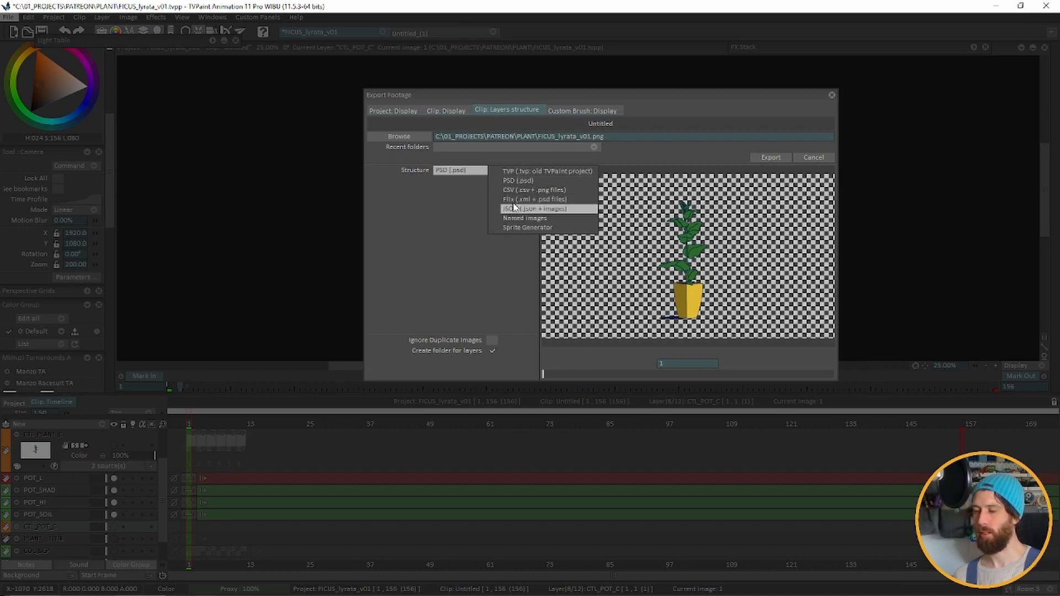
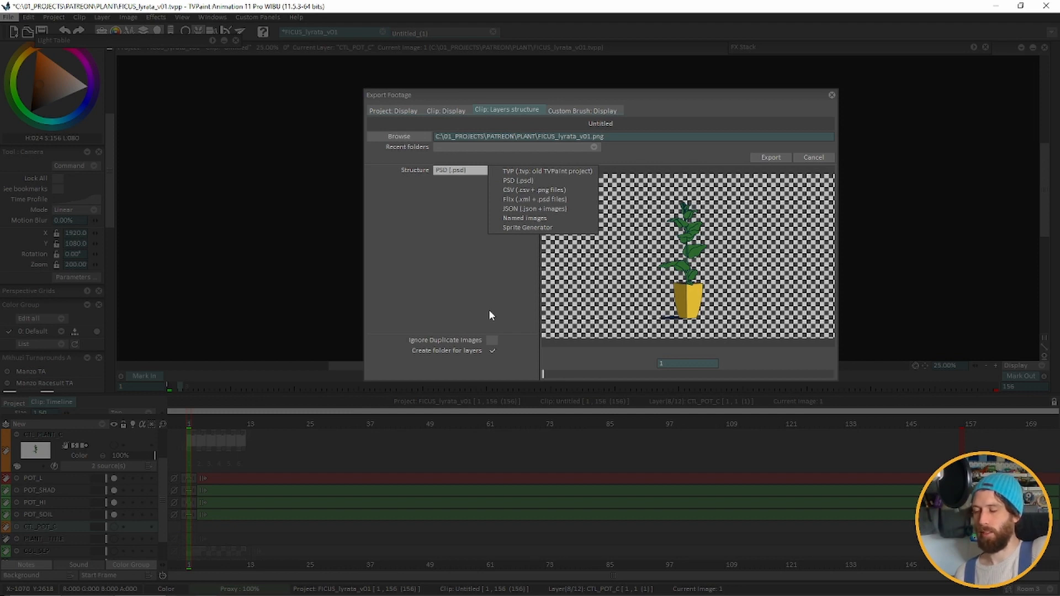
click(811, 158)
Step: Show the PLANT_TITLE layer and assign it a blue color group
scroll(70, 489, up, 2)
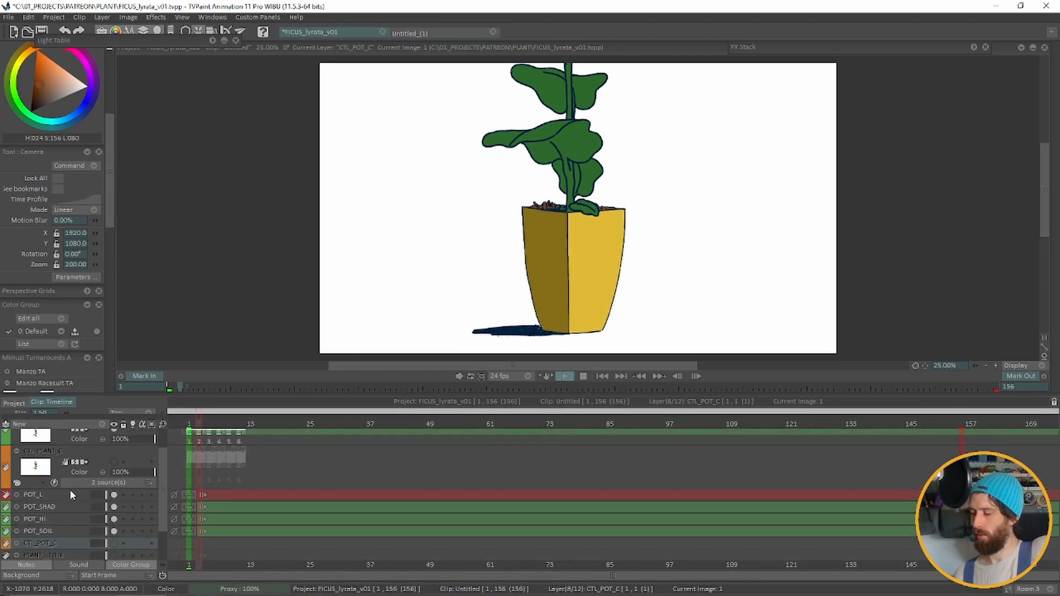
scroll(70, 489, up, 2)
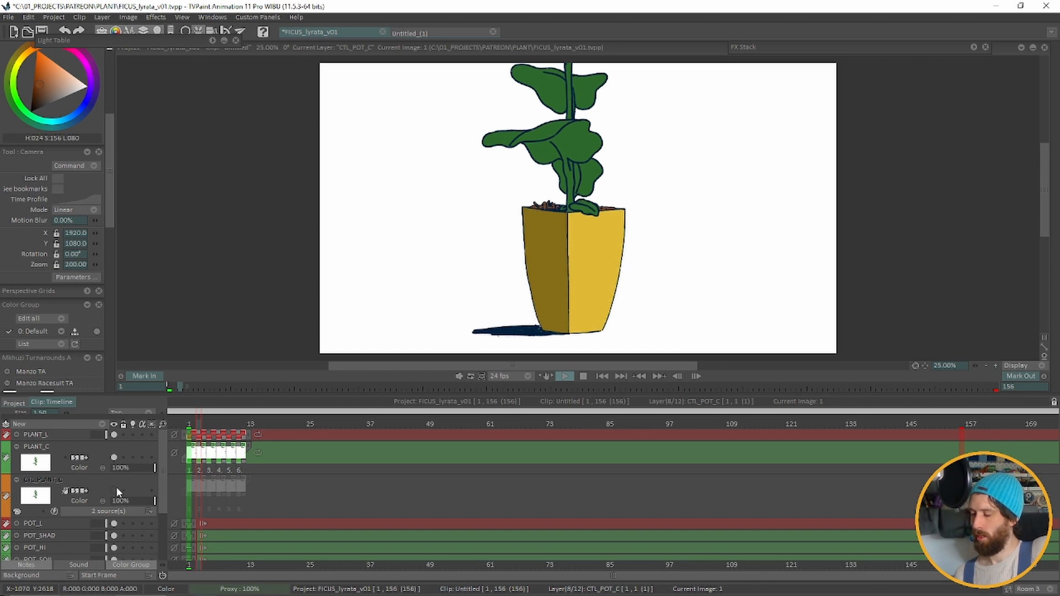
scroll(30, 483, down, 1)
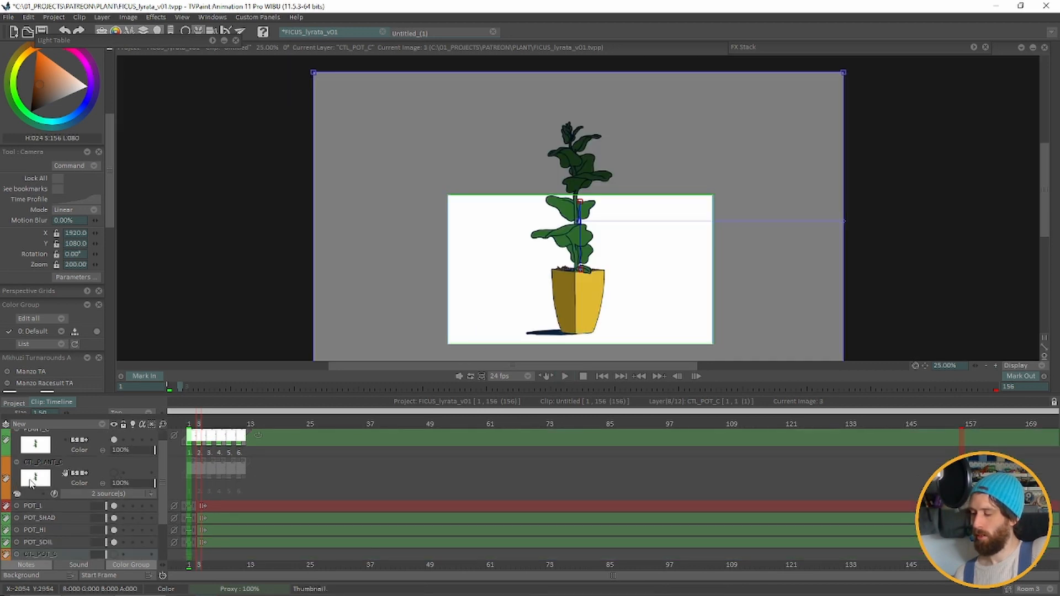
scroll(79, 541, down, 2)
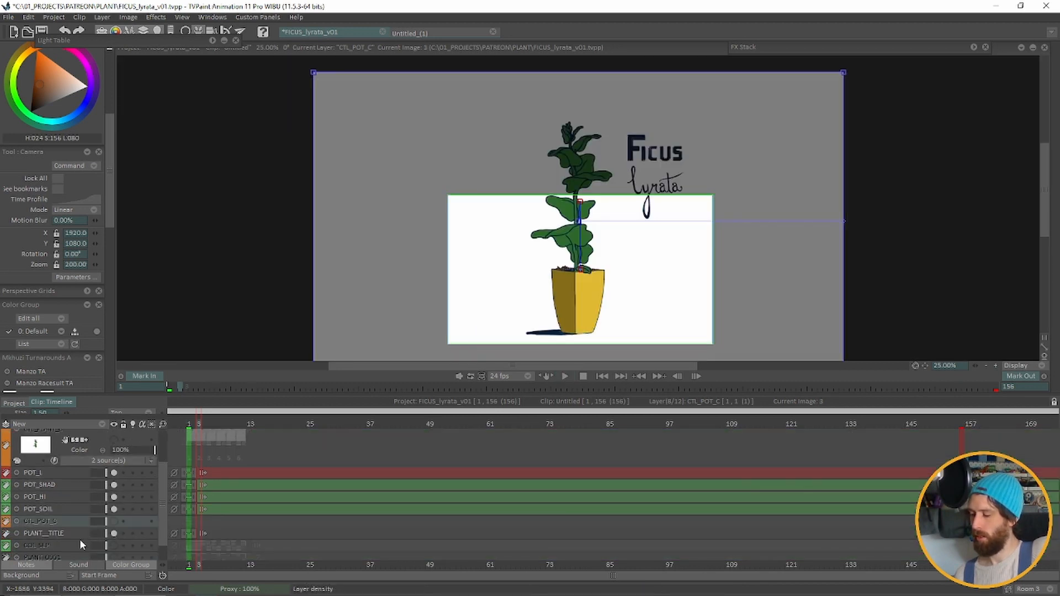
click(12, 544)
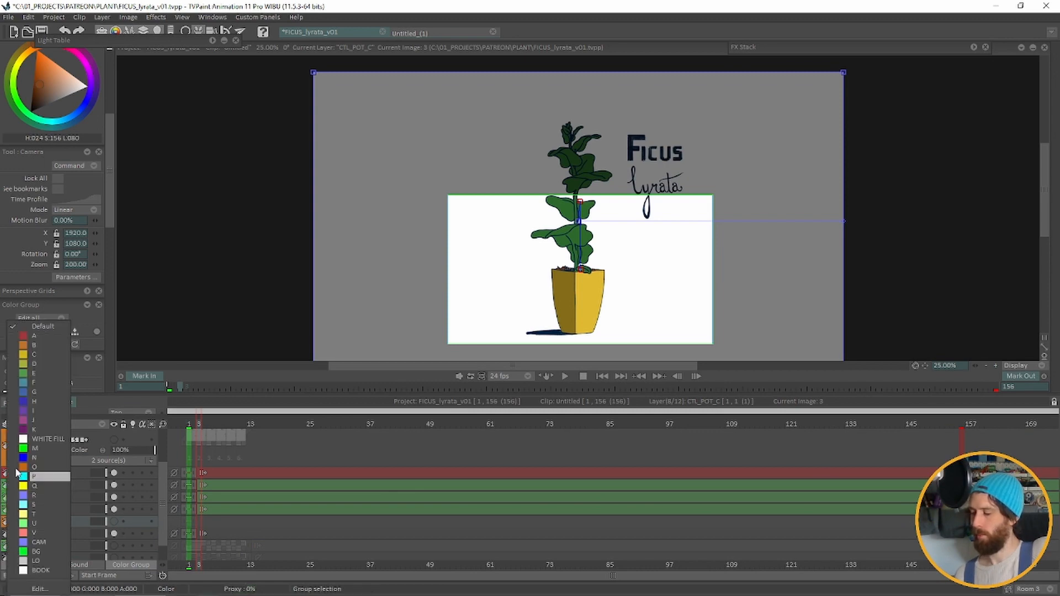
click(23, 411)
Step: Open the clip's layers structure export and set its structure to JSON (.json + images)
click(8, 17)
click(33, 150)
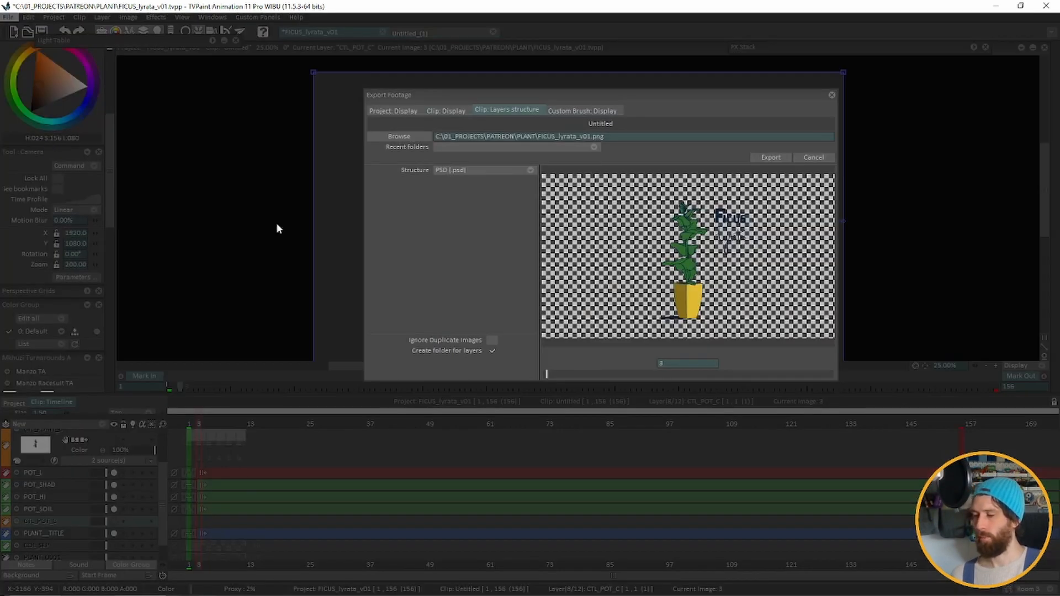
click(457, 170)
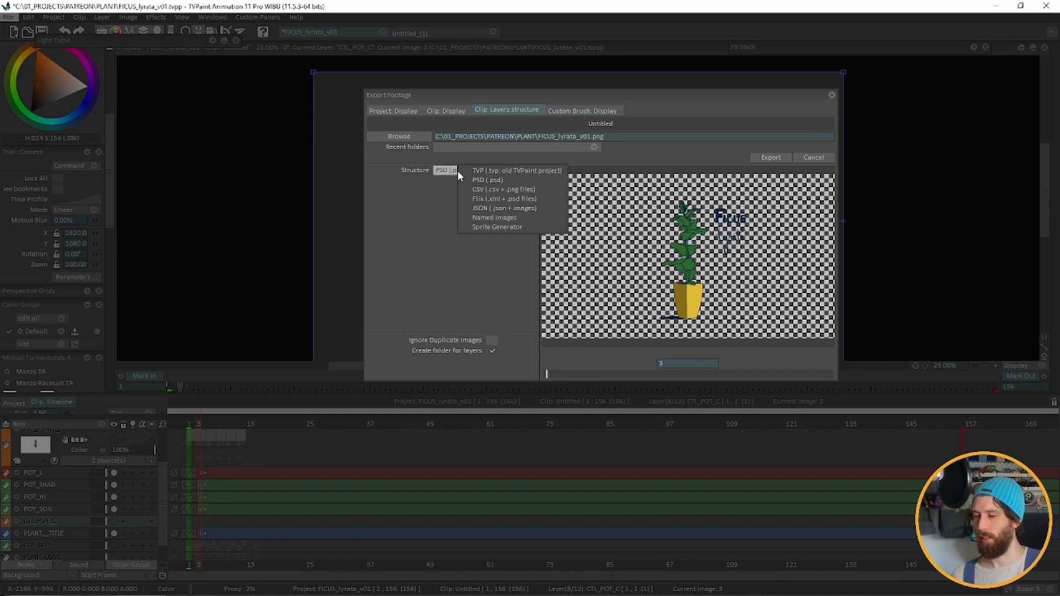
click(487, 210)
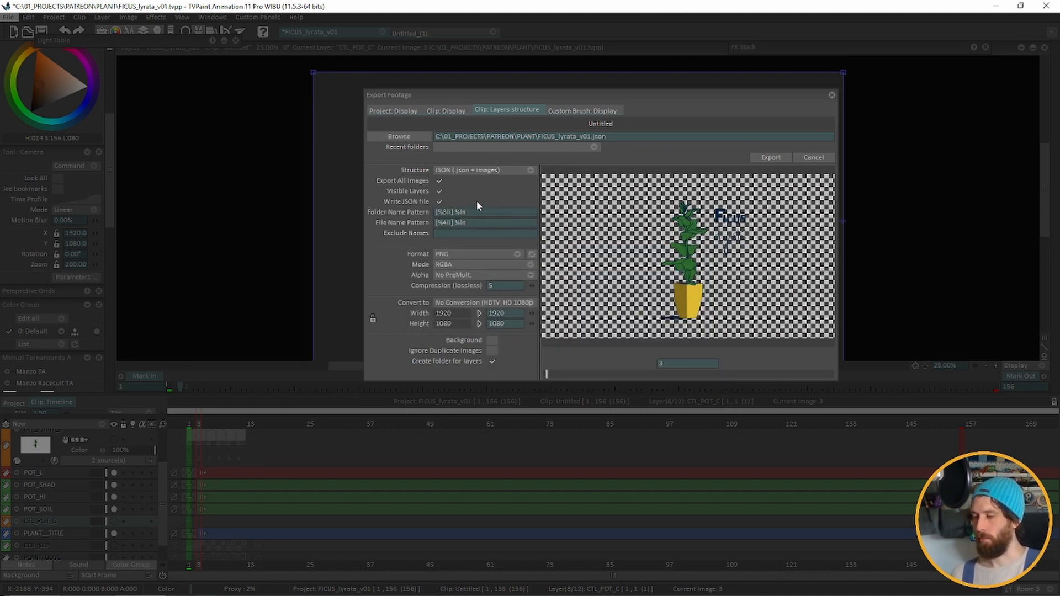
Step: Review the JSON export's write-file option and its folder and file name patterns
click(441, 202)
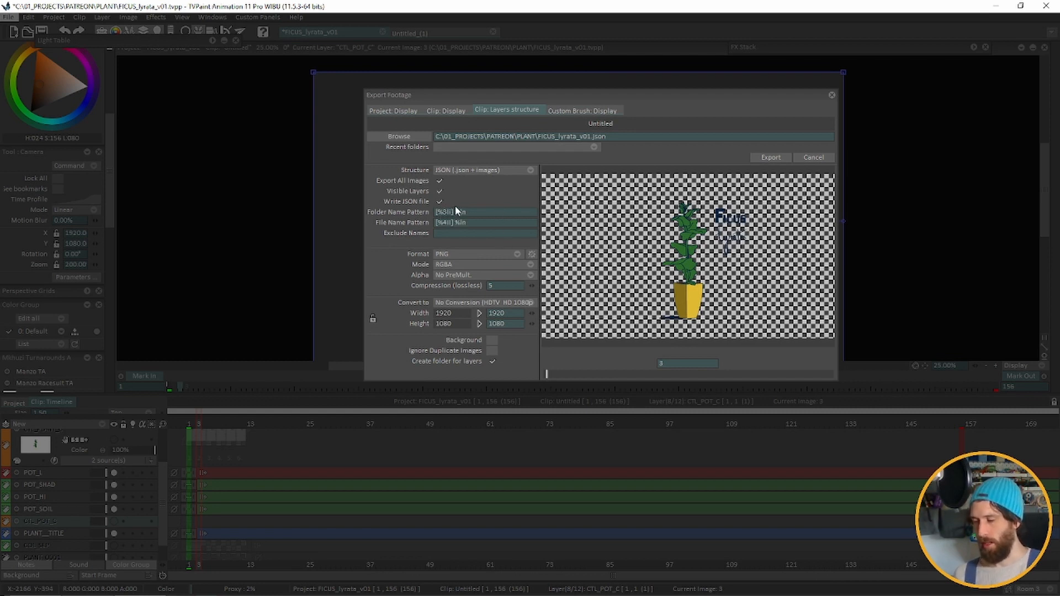
mouse_move(467, 214)
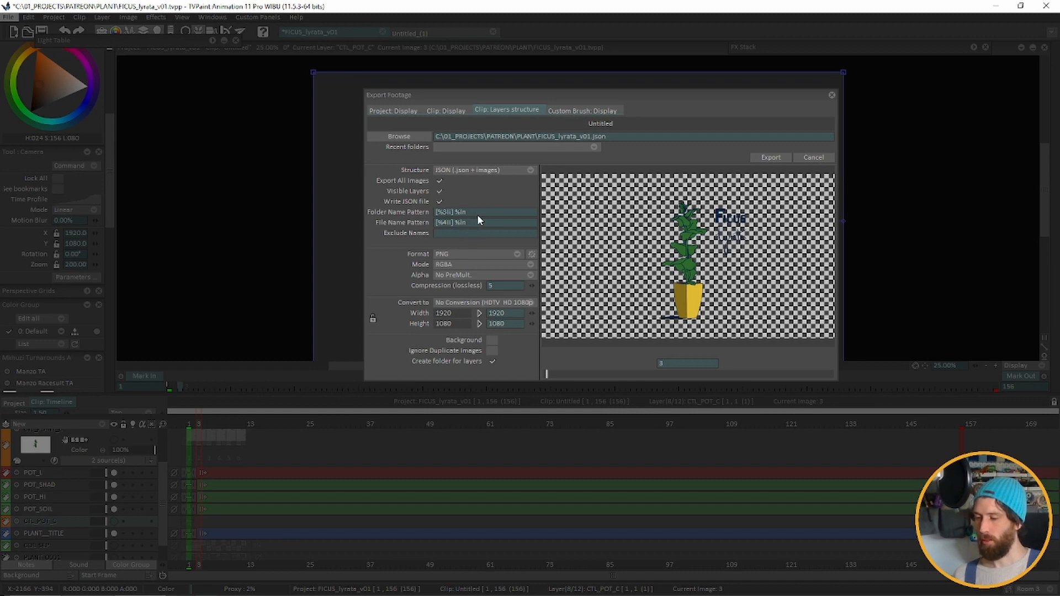
click(477, 213)
click(415, 242)
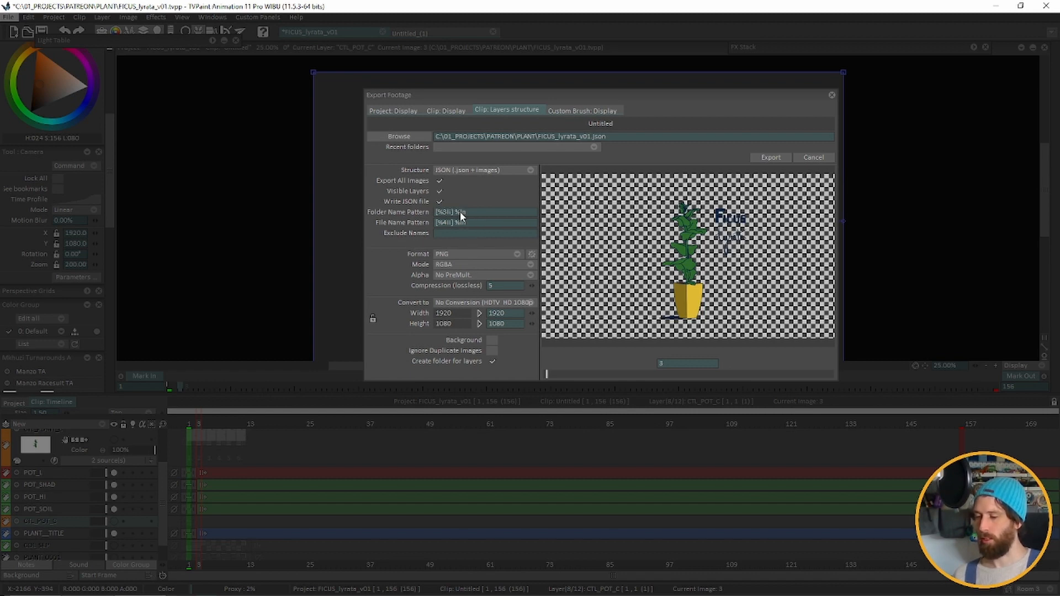
mouse_move(460, 216)
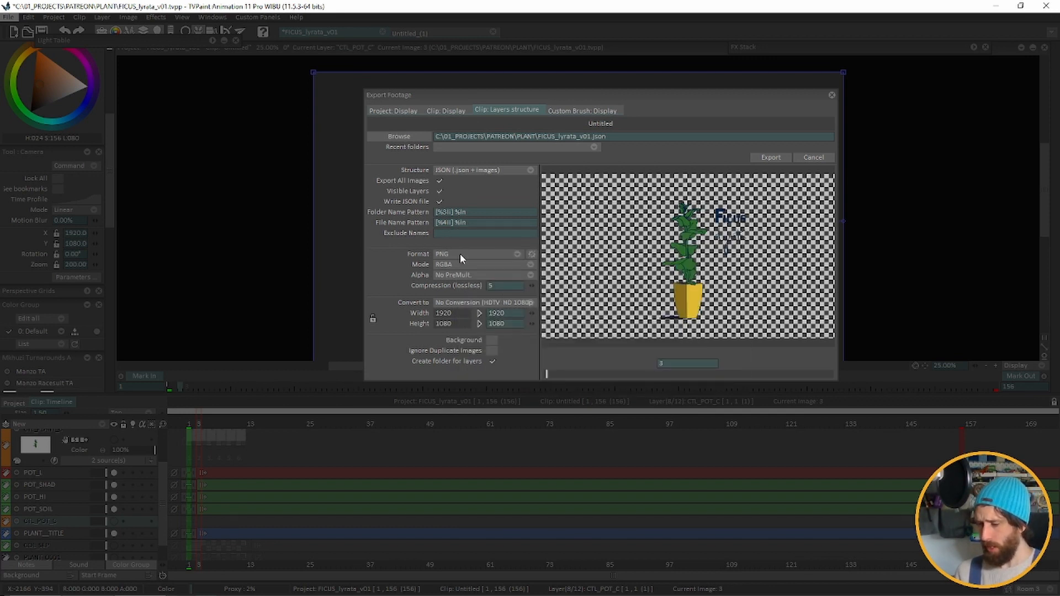
Step: Check the available image formats, keep PNG, and set the lossless compression to 1
click(460, 253)
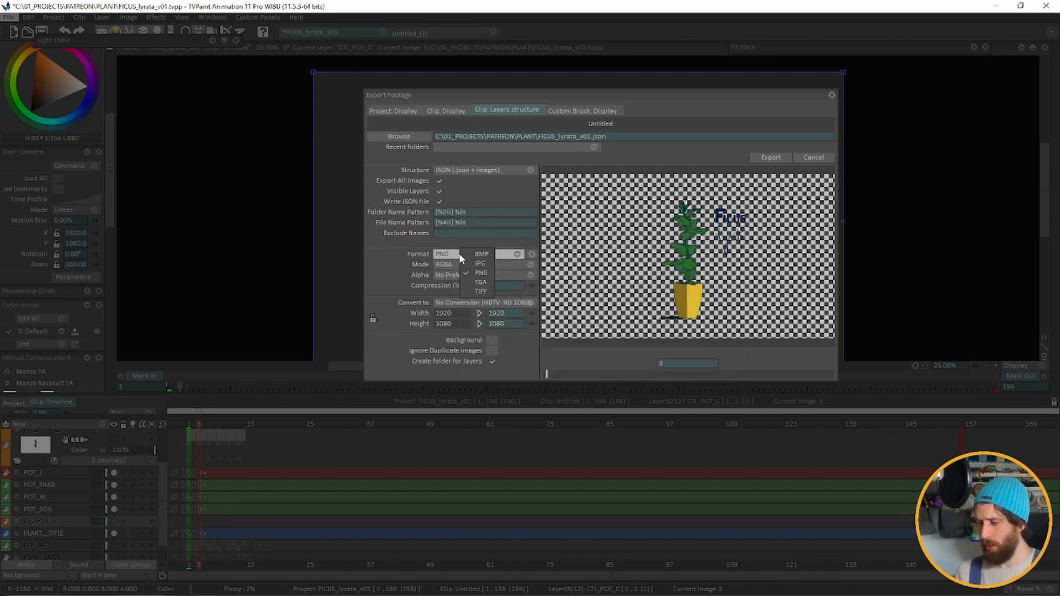
click(422, 253)
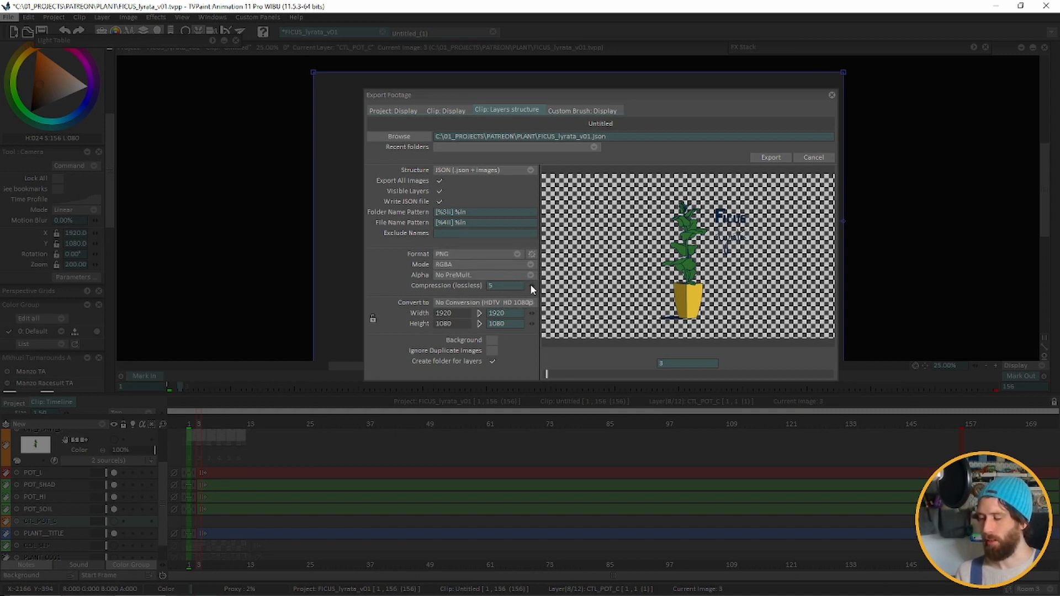
drag(531, 286, 513, 285)
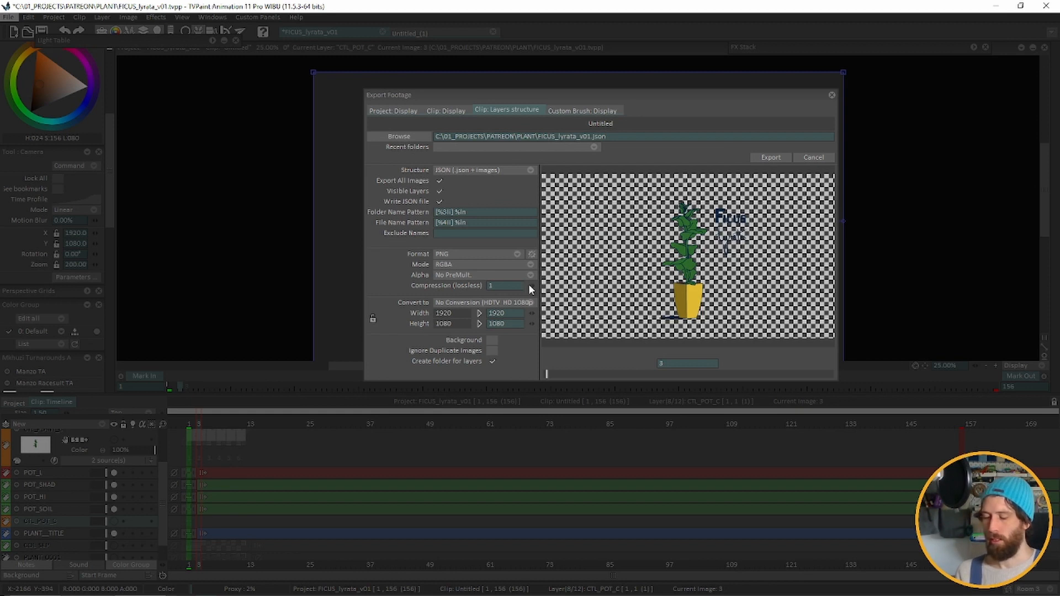
Step: Return the export preview to frame 1 and set the output size to 3840 × 2160 pixels
click(490, 305)
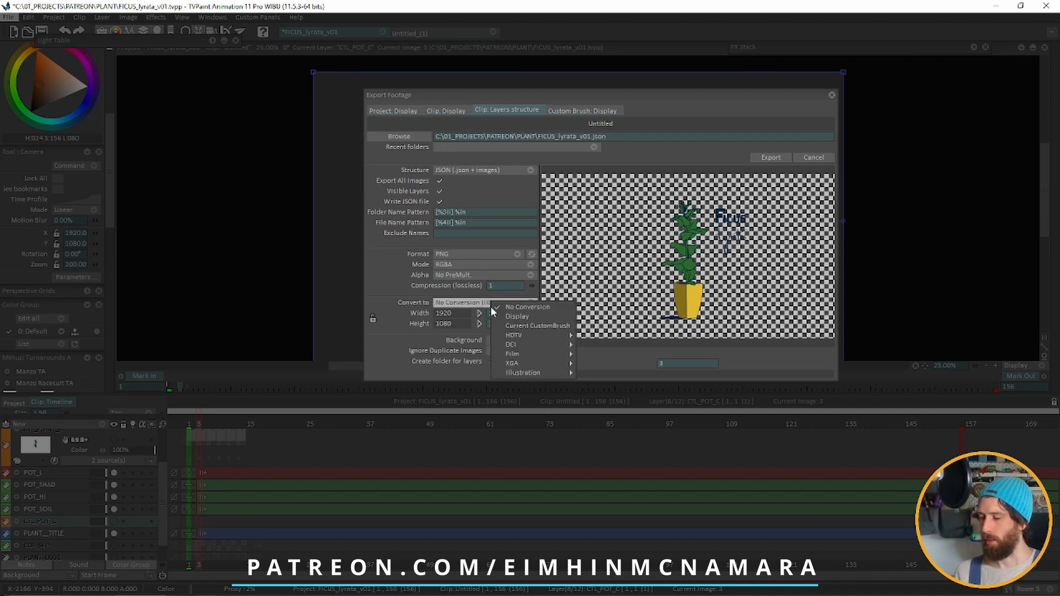
click(389, 285)
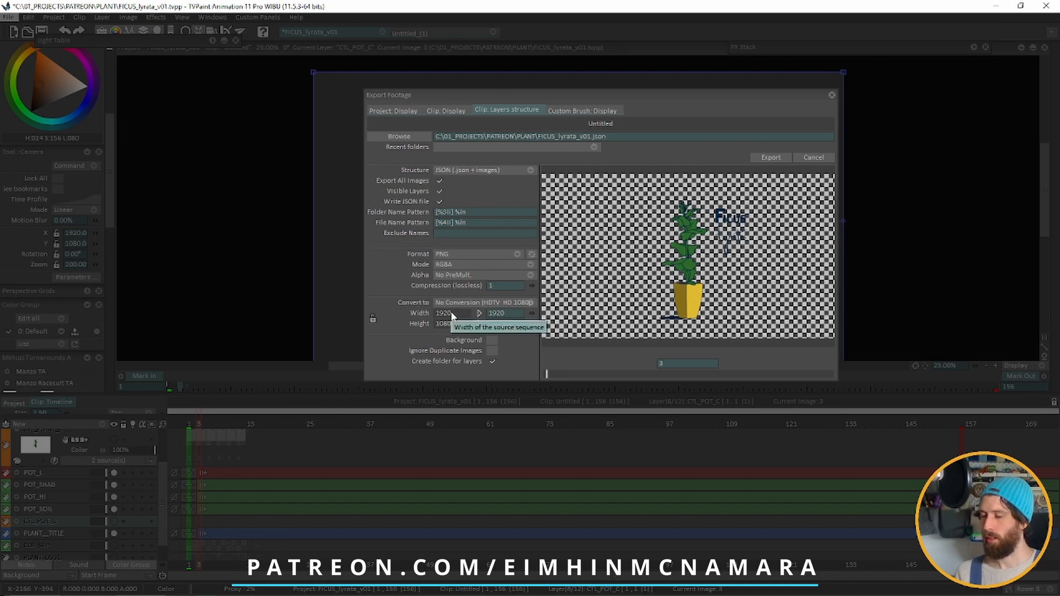
drag(558, 373, 543, 374)
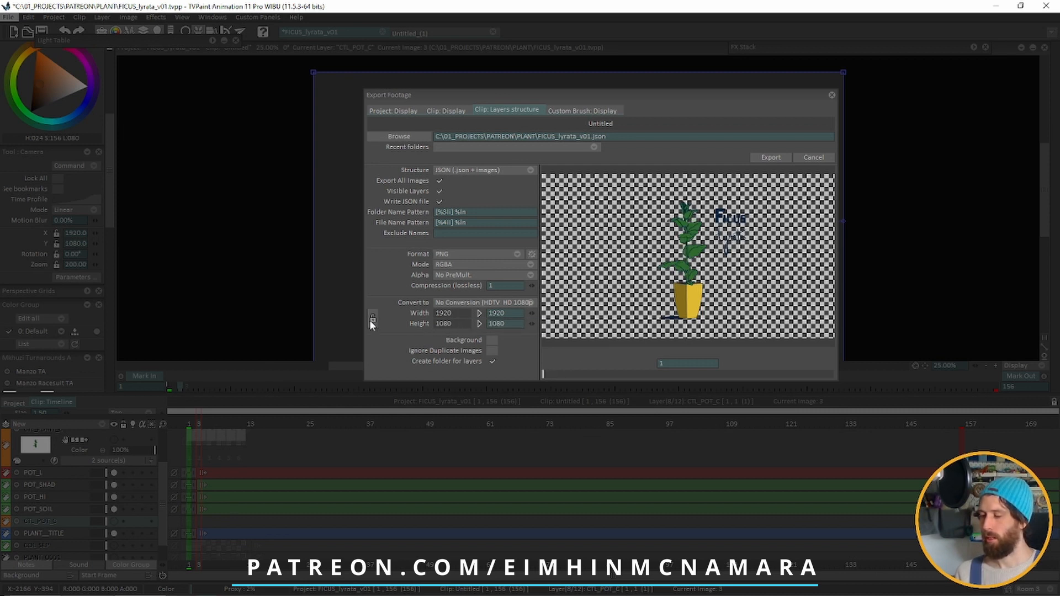
click(511, 313)
text(2840)
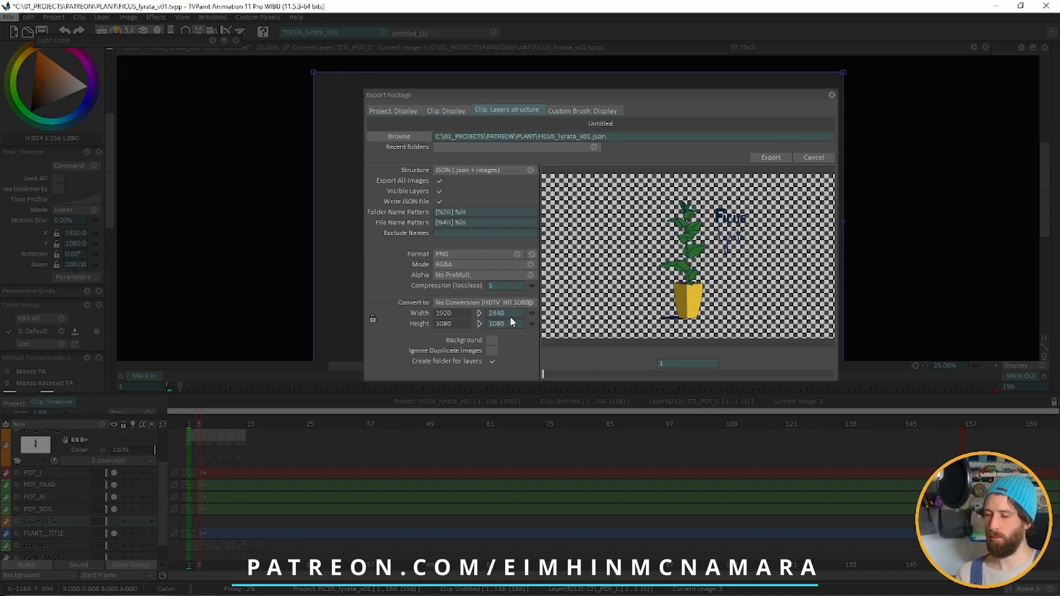
drag(505, 313, 431, 320)
text(3840)
key(Return)
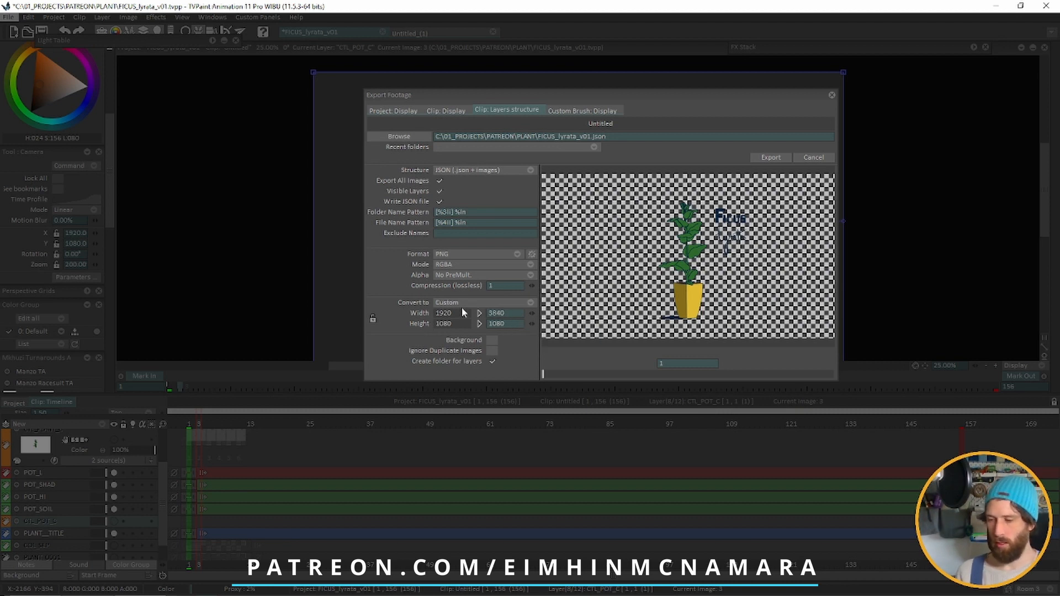
click(502, 324)
text(2160)
key(Return)
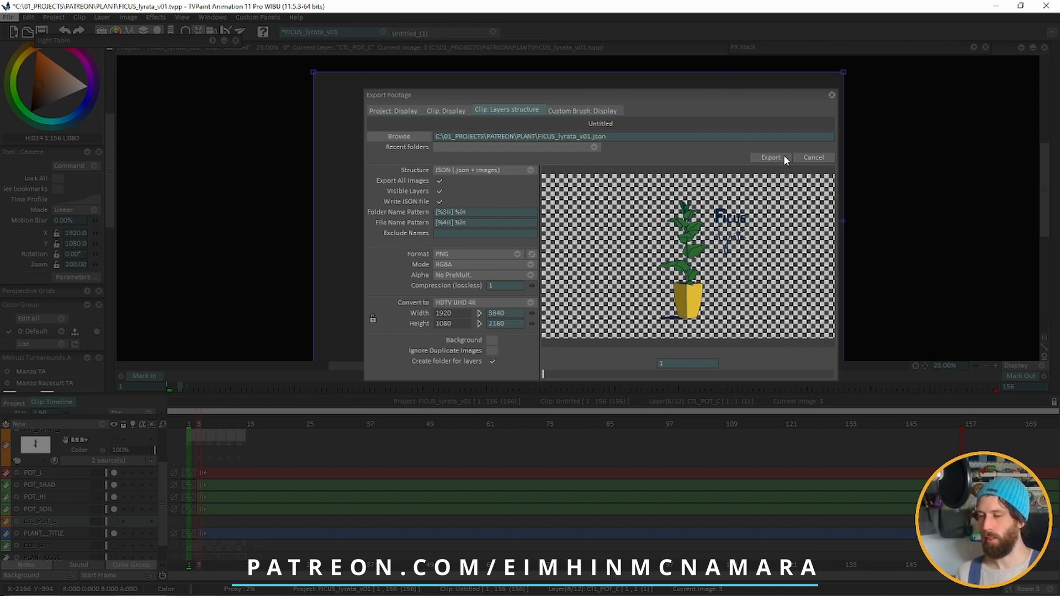
Step: Save the export as FICUS_lyrata_v01.json in the PLANT project folder and run the layers structure export
click(412, 138)
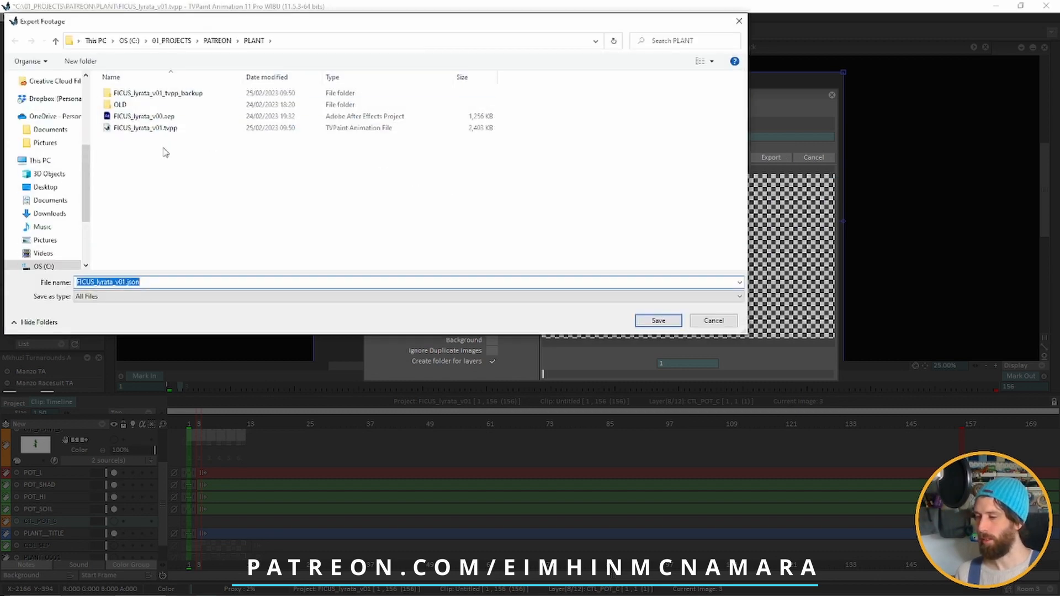
click(657, 321)
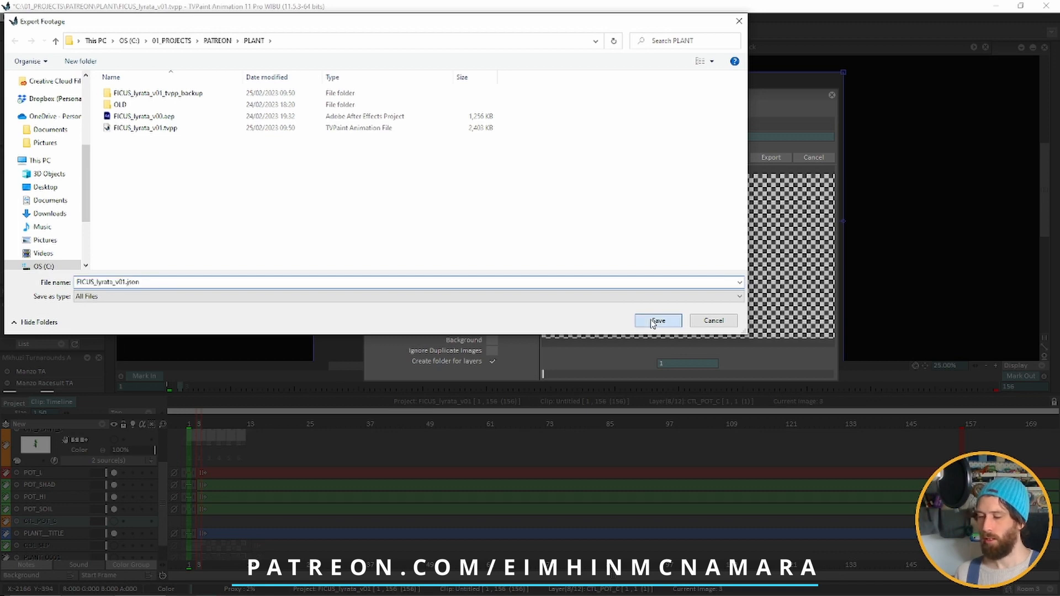
click(770, 157)
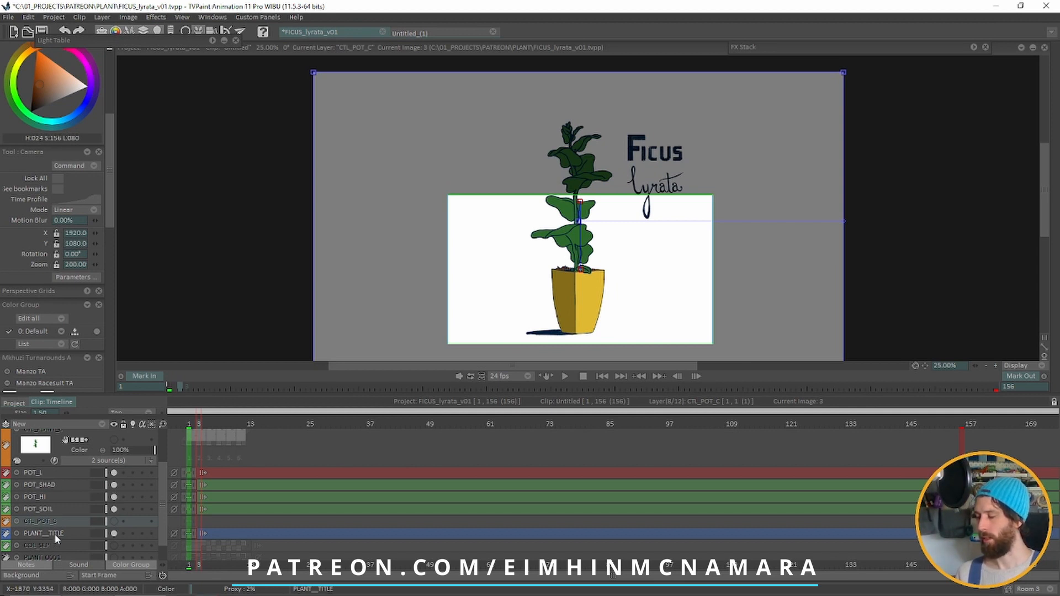
Step: Select the layers from POT_SHAD through POT_SOIL in the timeline
click(46, 487)
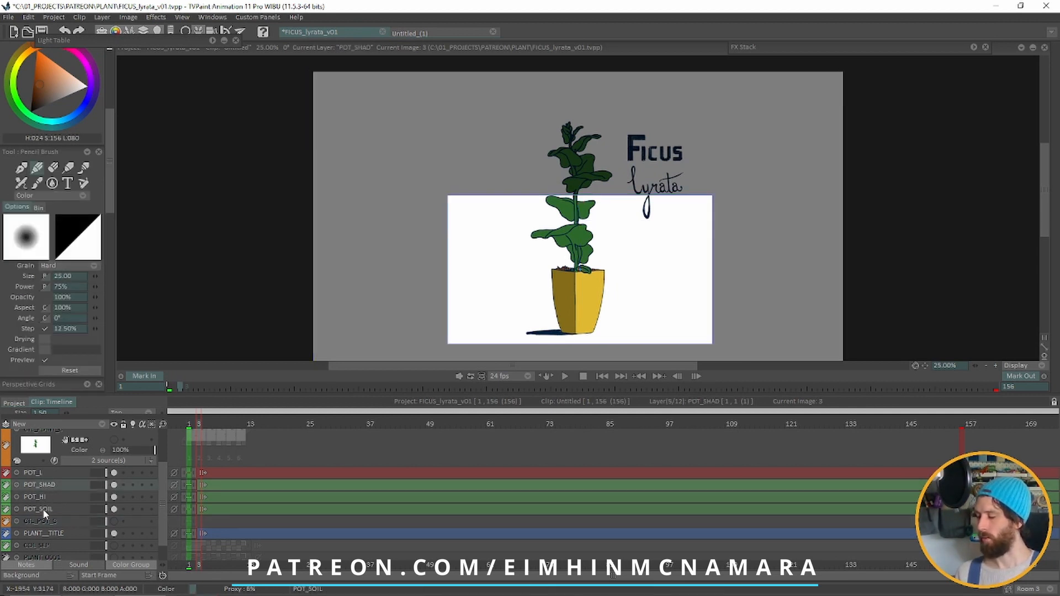
shift+click(44, 510)
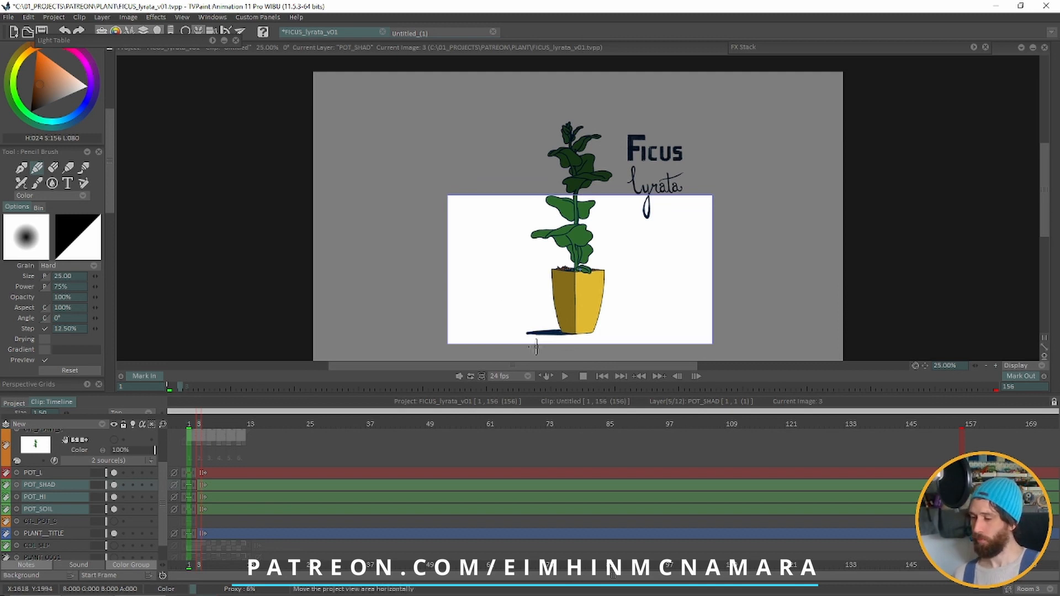